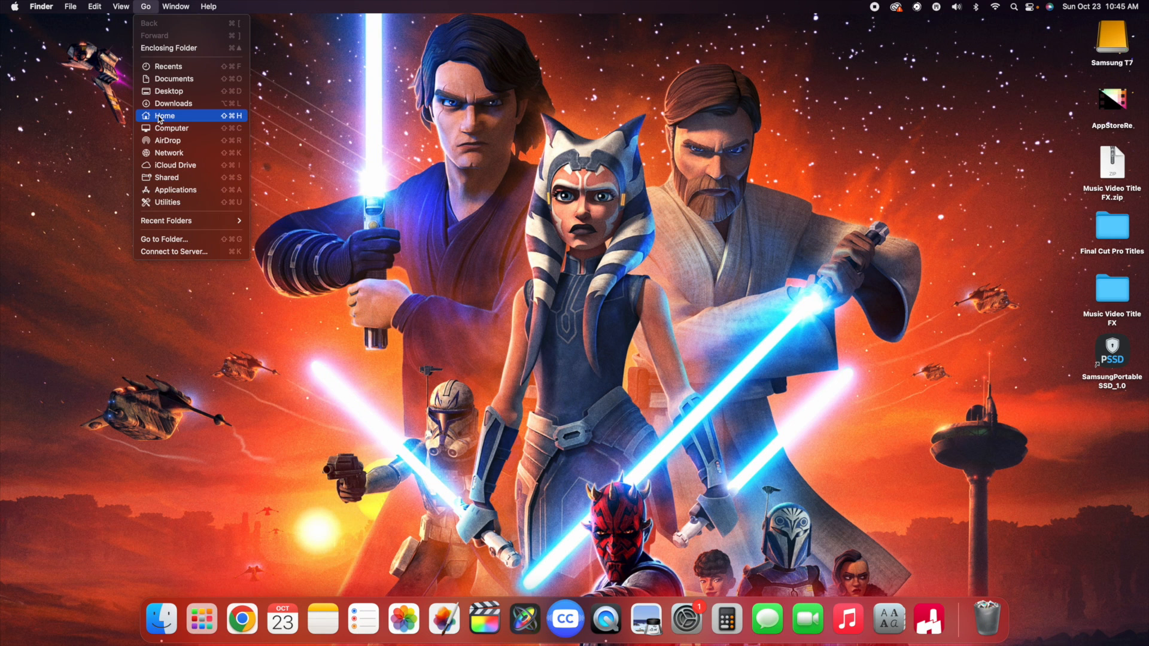
# Move the Final Cut Pro Titles folder from the desktop into the Titles folder of Motion Templates under Movies
pyautogui.click(161, 117)
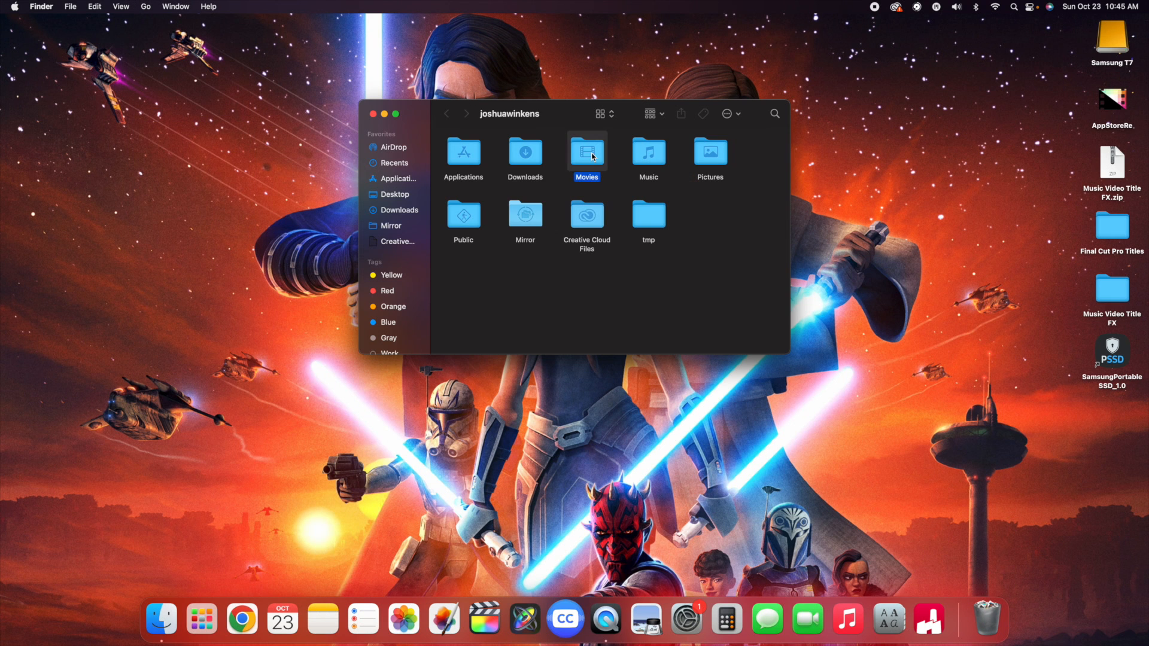
pyautogui.doubleClick(592, 157)
pyautogui.doubleClick(593, 157)
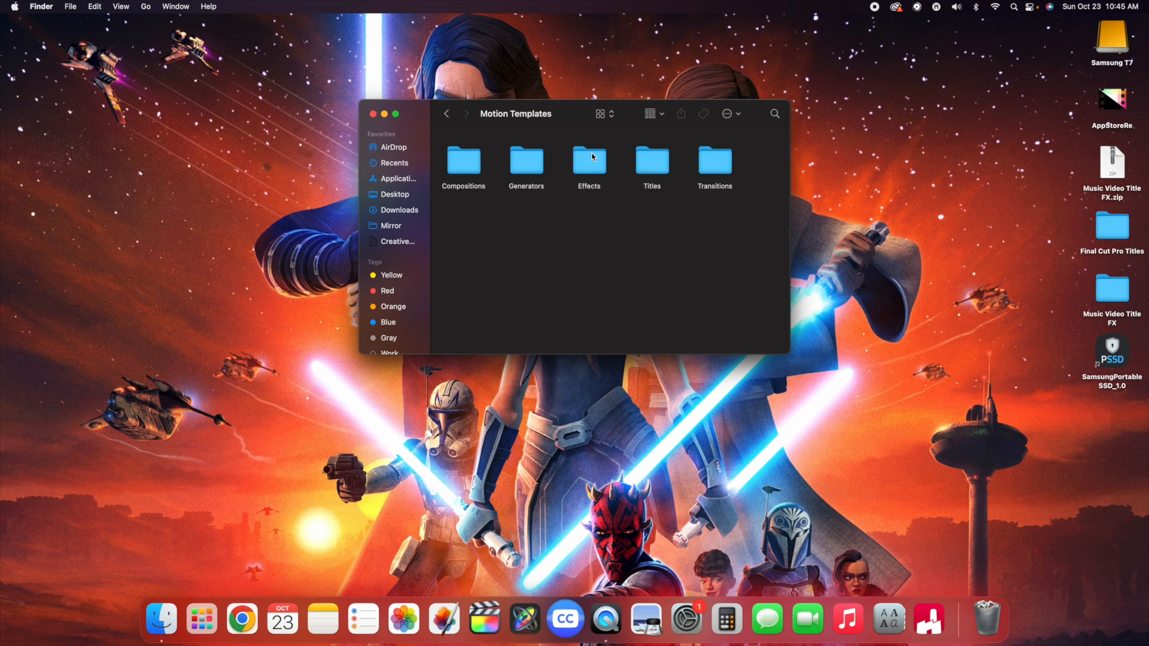
pyautogui.moveTo(1112, 227); pyautogui.dragTo(655, 165)
pyautogui.click(621, 251)
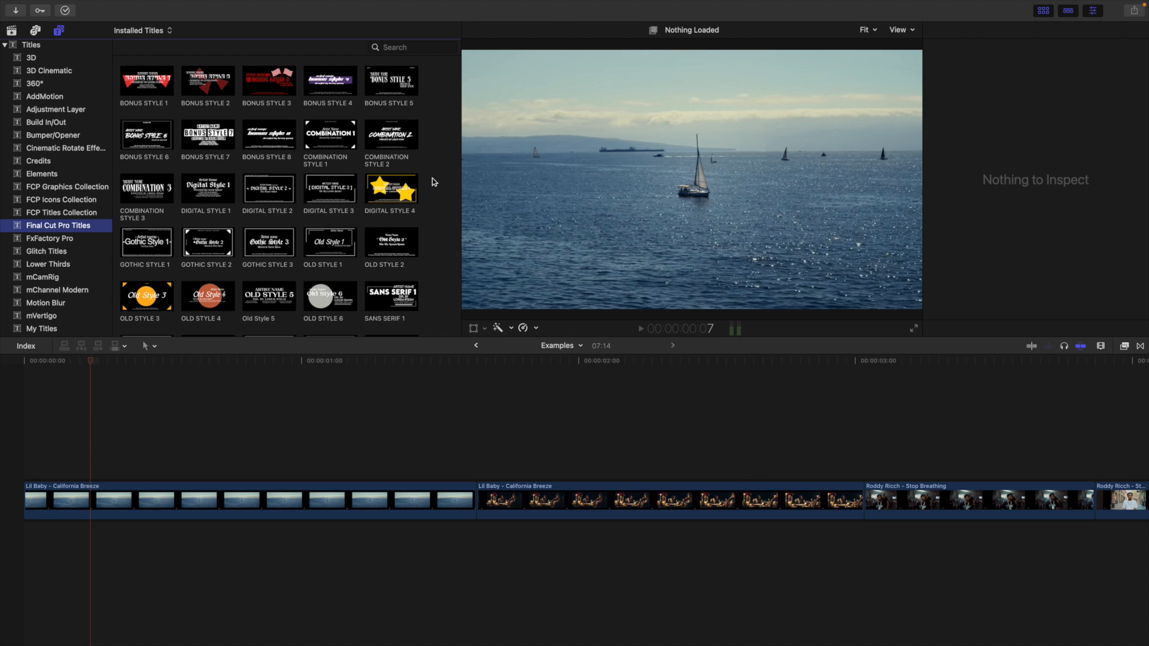
# Add the SERIF STYLE 2 title above the first California Breeze clip and trim its end to where that clip ends
pyautogui.scroll(-2, 425, 183)
pyautogui.scroll(-5, 425, 183)
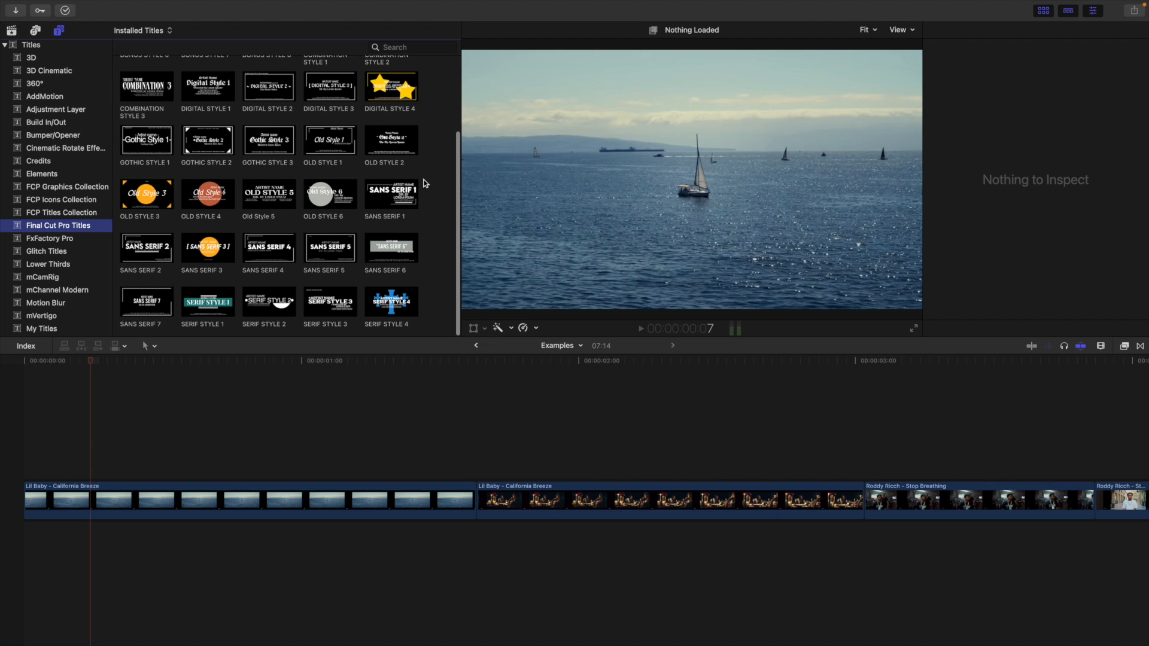
pyautogui.click(262, 307)
pyautogui.moveTo(262, 306); pyautogui.dragTo(27, 422)
pyautogui.click(475, 445)
pyautogui.click(477, 473)
pyautogui.hotkey('alt', ']')
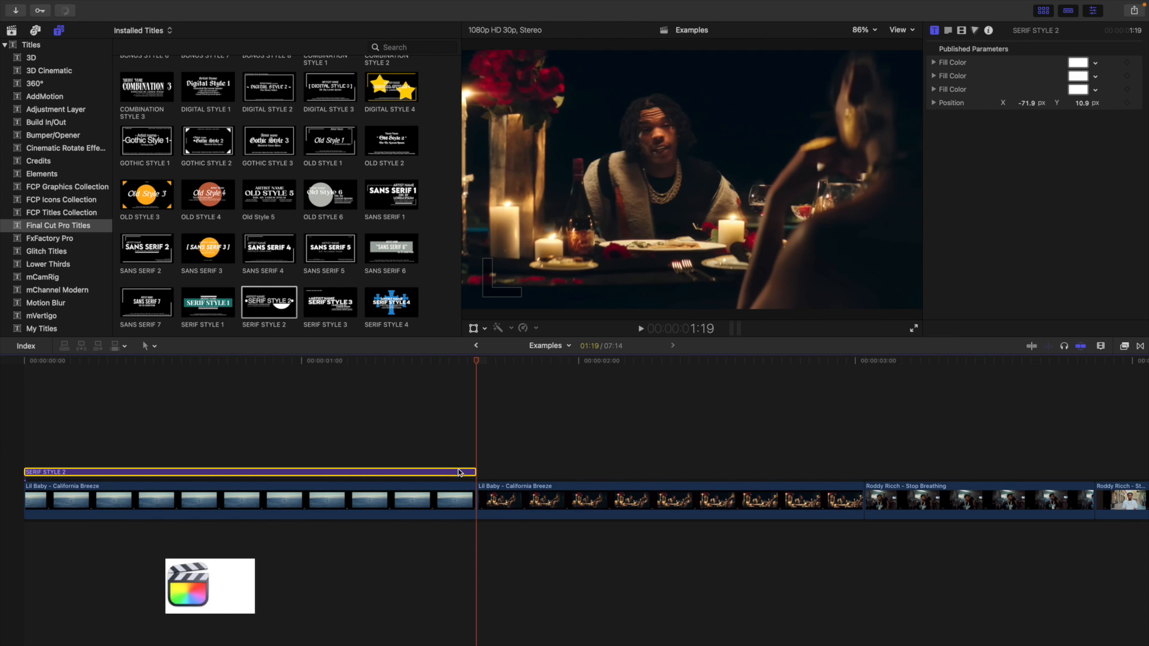
# Play the SERIF STYLE 2 title from the start of the timeline to preview it over the clip
pyautogui.click(6, 429)
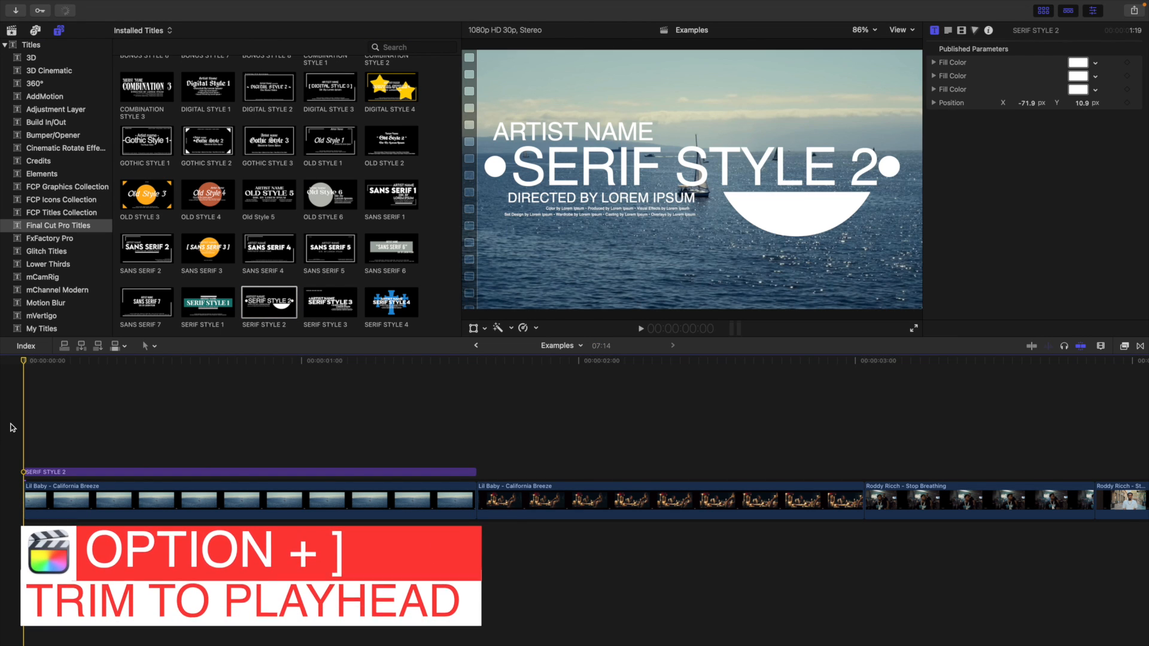
pyautogui.press('space')
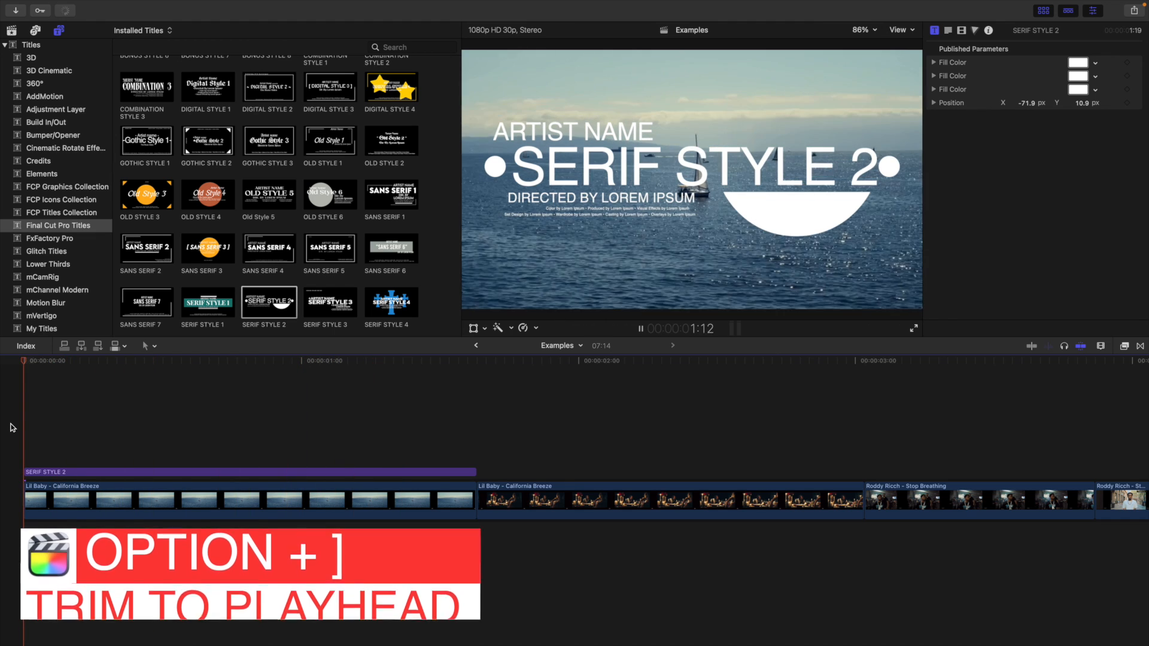
pyautogui.click(11, 424)
pyautogui.click(11, 425)
pyautogui.press('space')
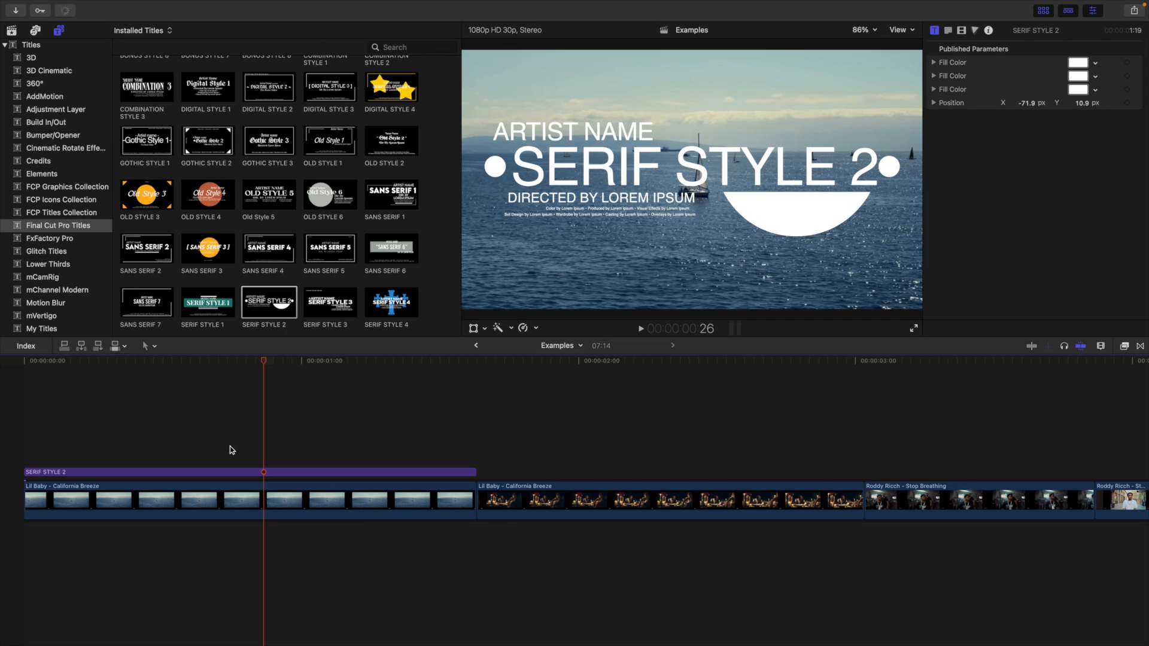
# Replace the main SERIF STYLE 2 text of the title with CALIFORNIA BREEZE
pyautogui.click(258, 474)
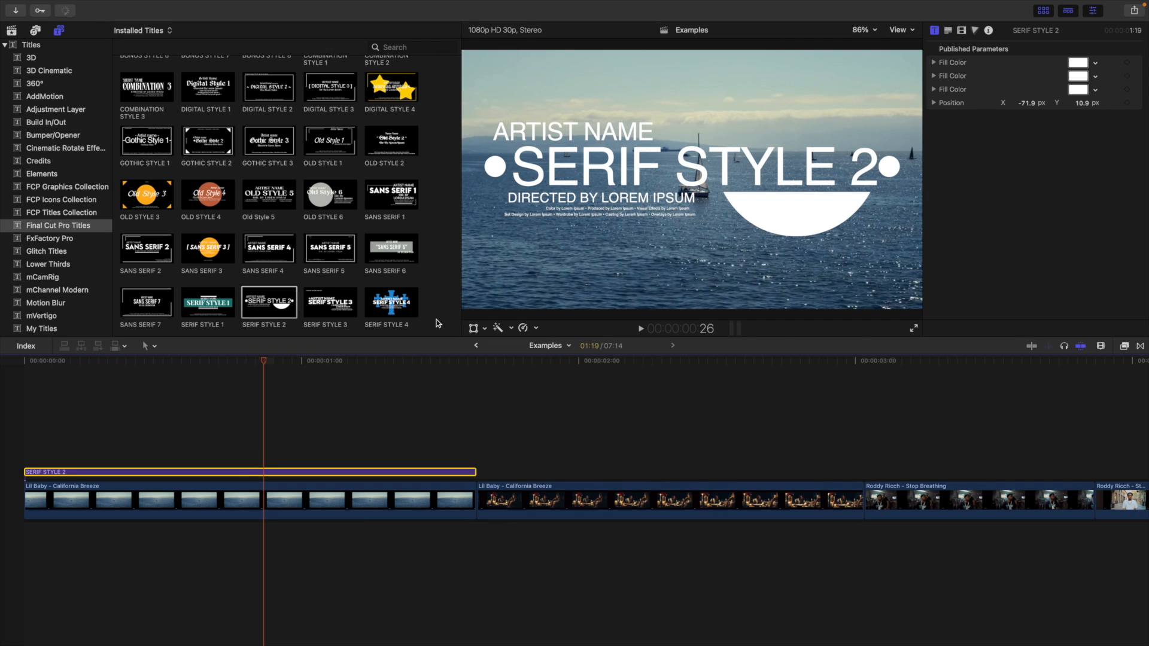
pyautogui.click(591, 174)
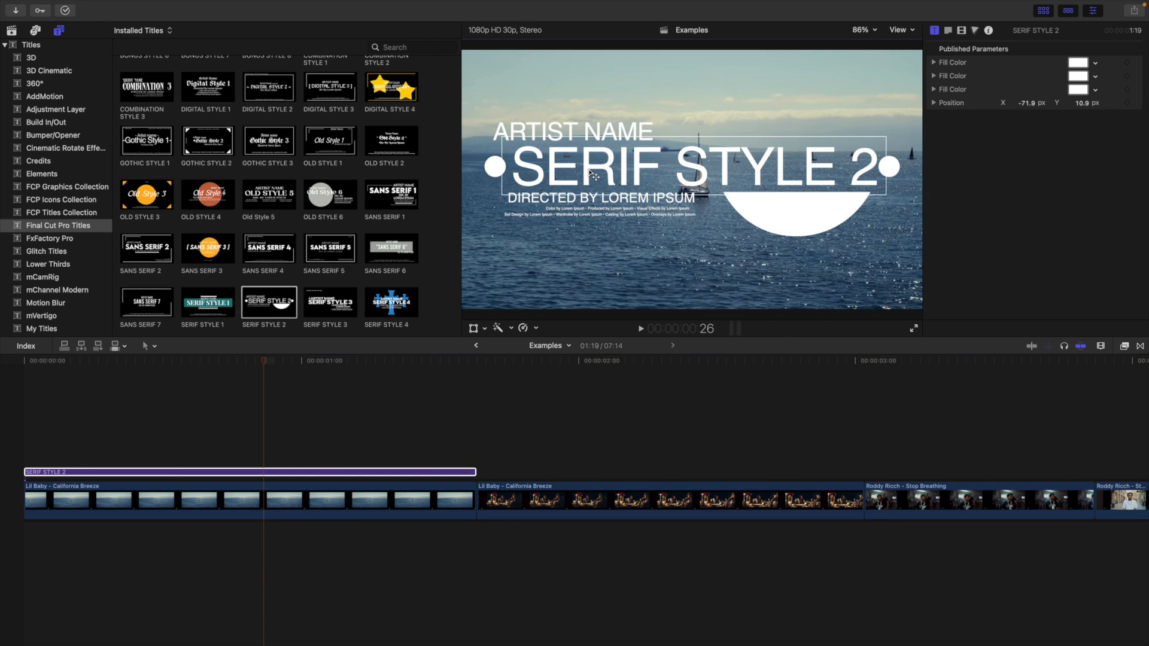
pyautogui.doubleClick(591, 174)
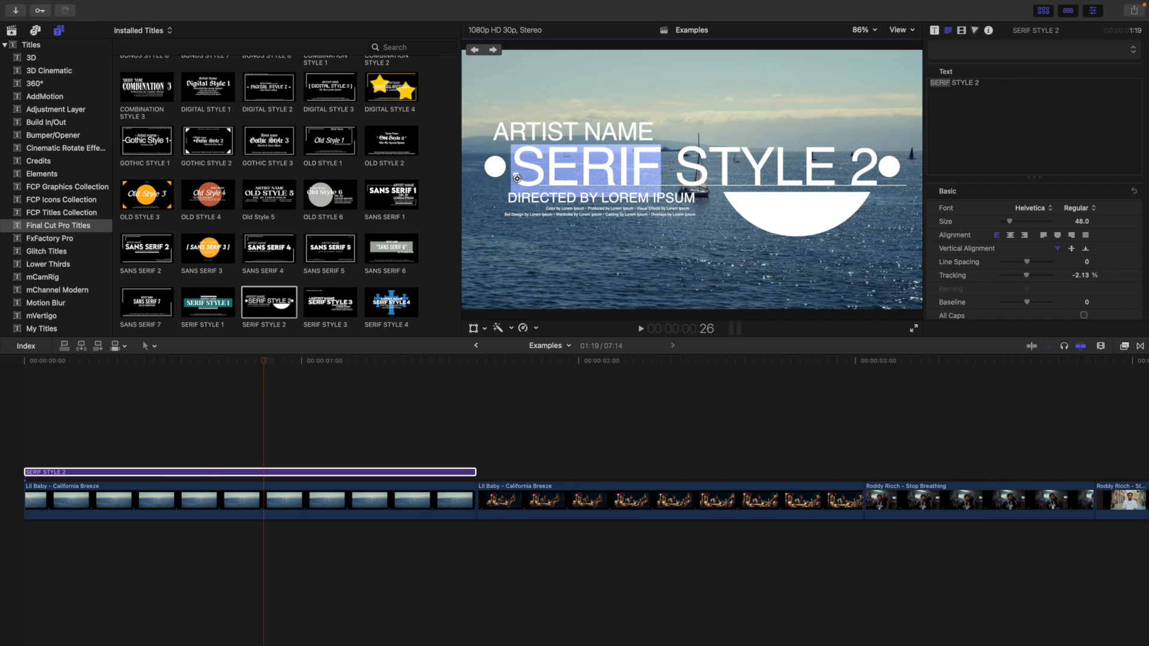
pyautogui.click(986, 86)
pyautogui.press('super+a')
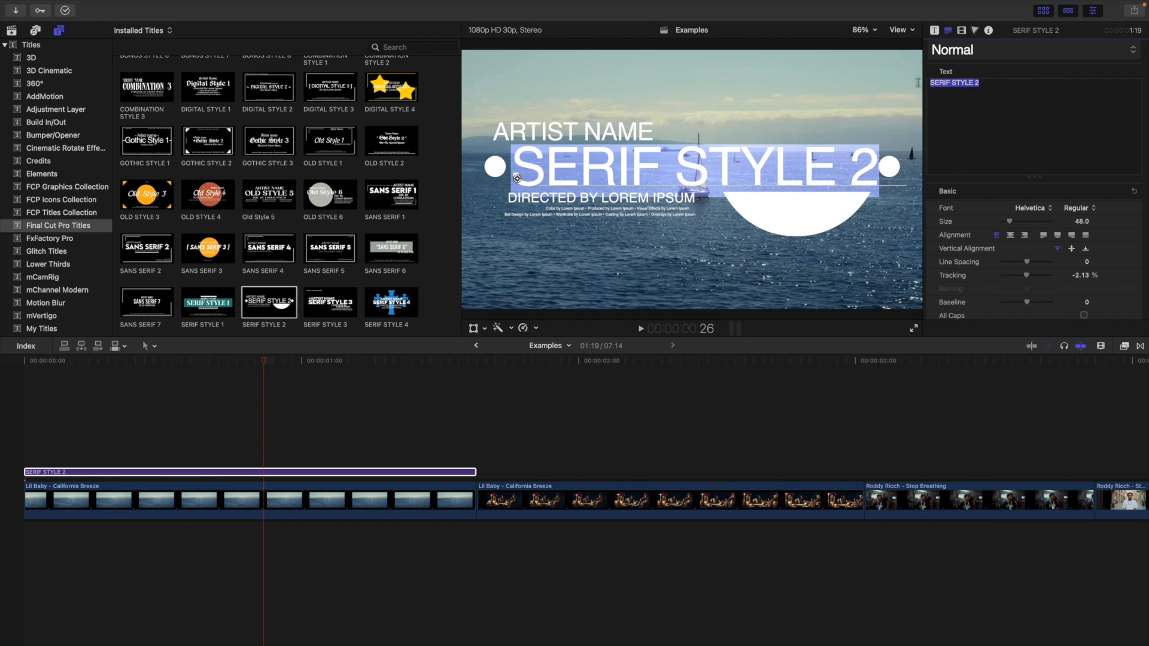
pyautogui.press('BackSpace')
pyautogui.write('CAL')
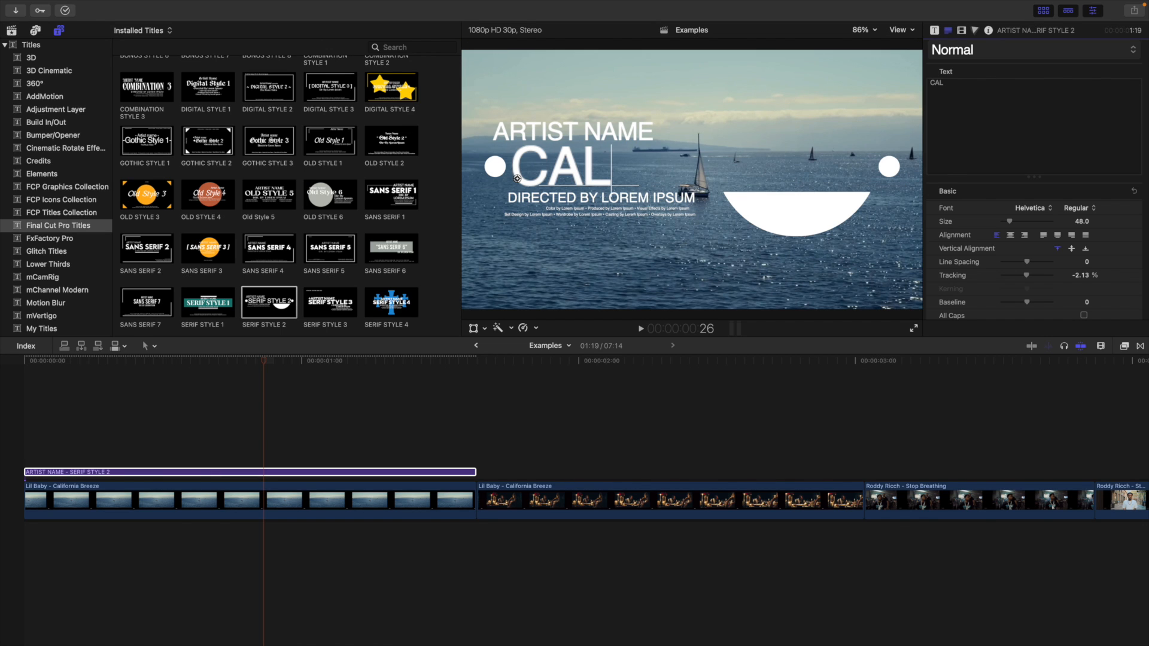
pyautogui.write('IFRONIA')
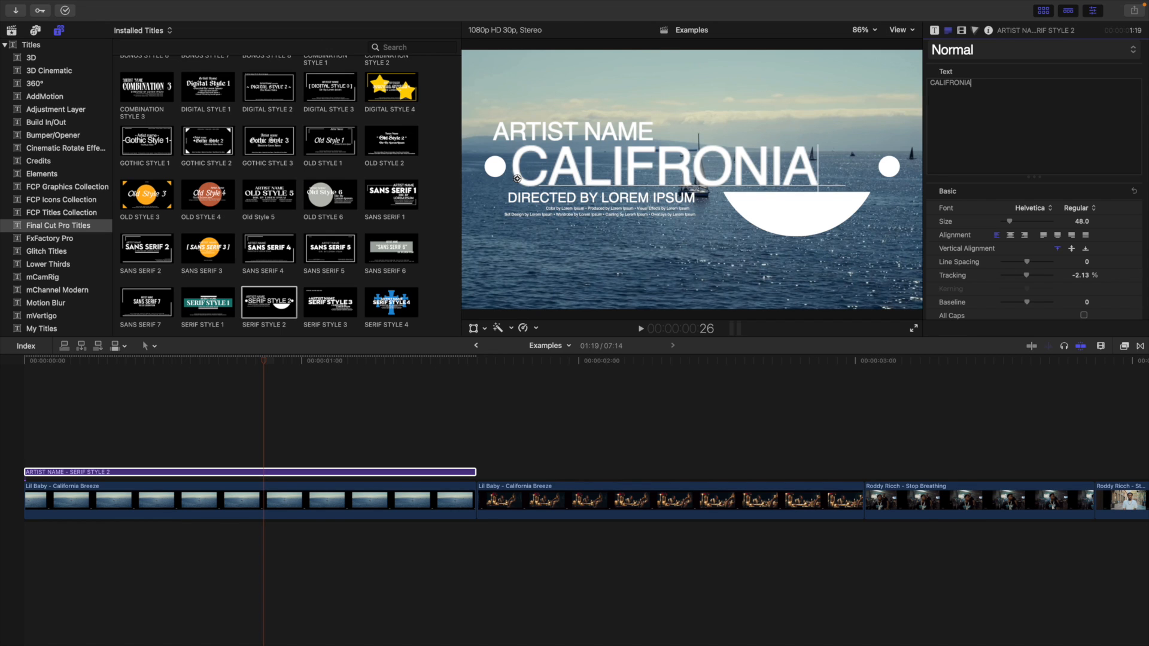
pyautogui.press('BackSpace')
pyautogui.press('BackSpace')
pyautogui.press('BackSpace')
pyautogui.press('BackSpace')
pyautogui.press('BackSpace')
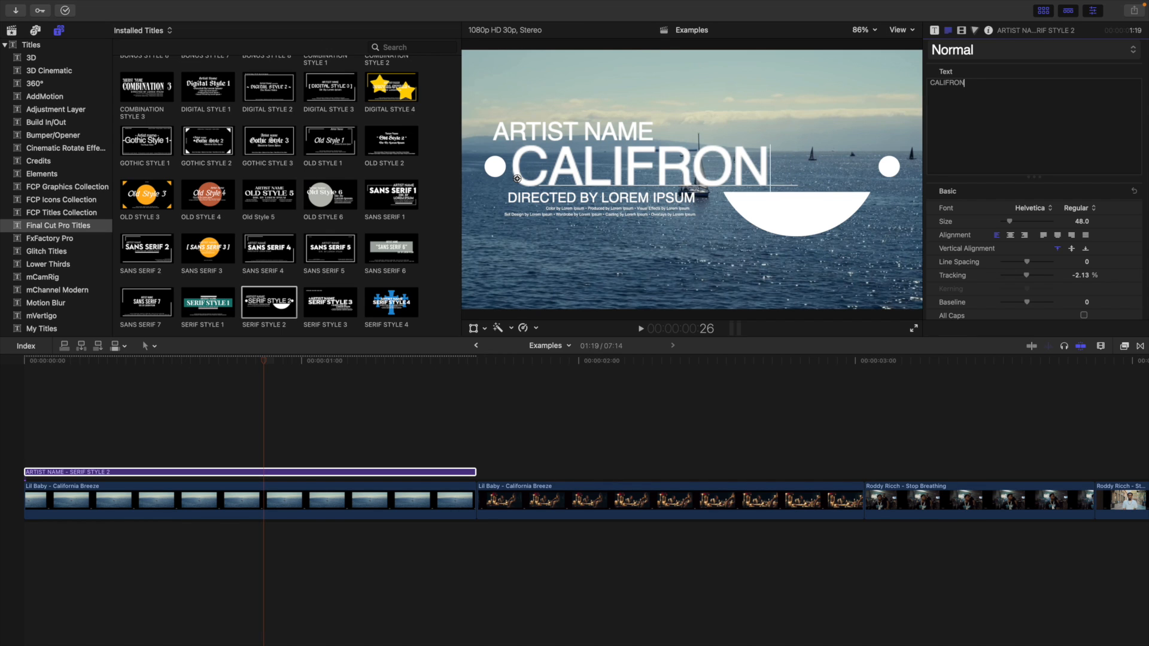
pyautogui.write('ORN')
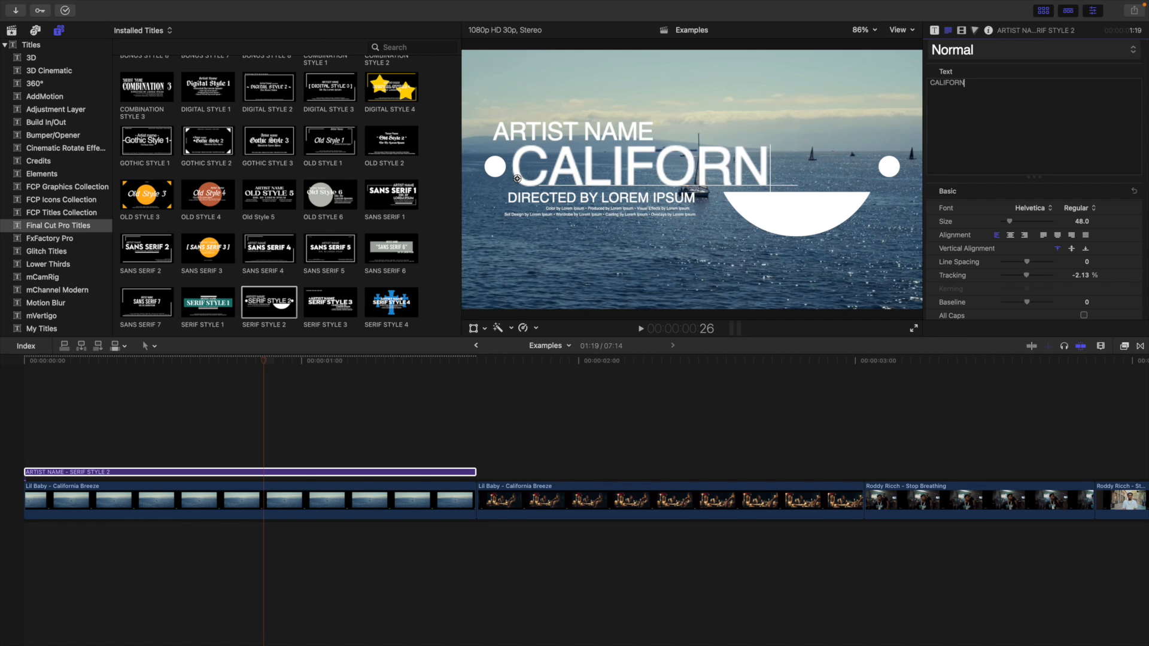
pyautogui.write('IA BREEZE')
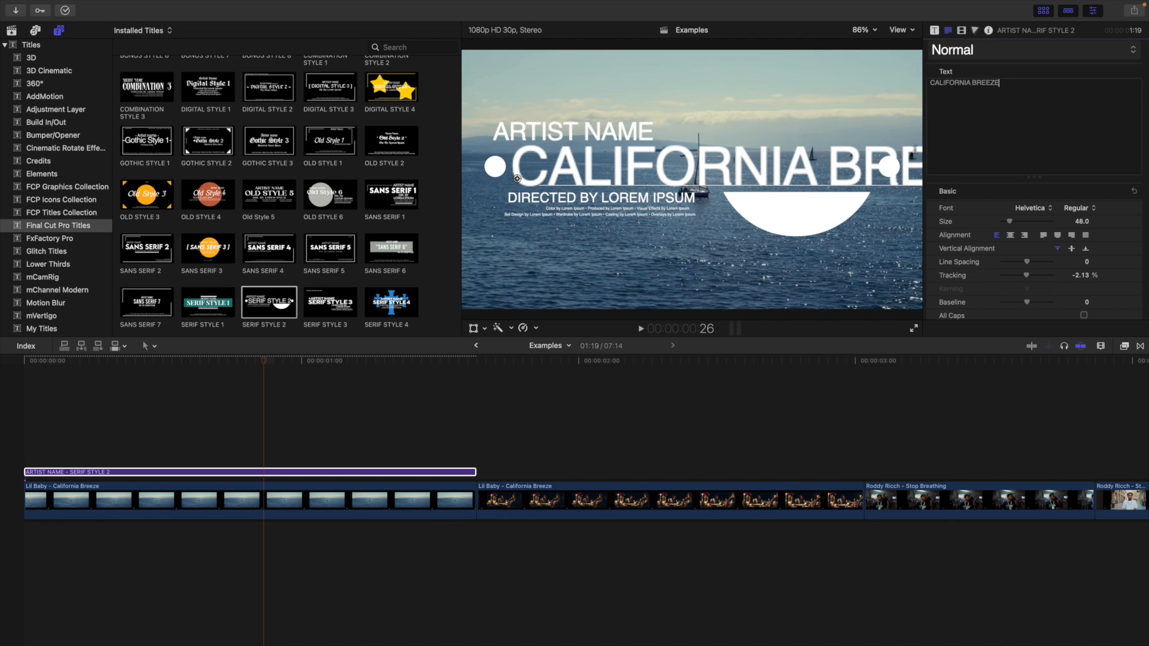
# Set the CALIFORNIA BREEZE text to the Impact font at size 46
pyautogui.moveTo(1013, 222); pyautogui.dragTo(1008, 221)
pyautogui.click(1028, 209)
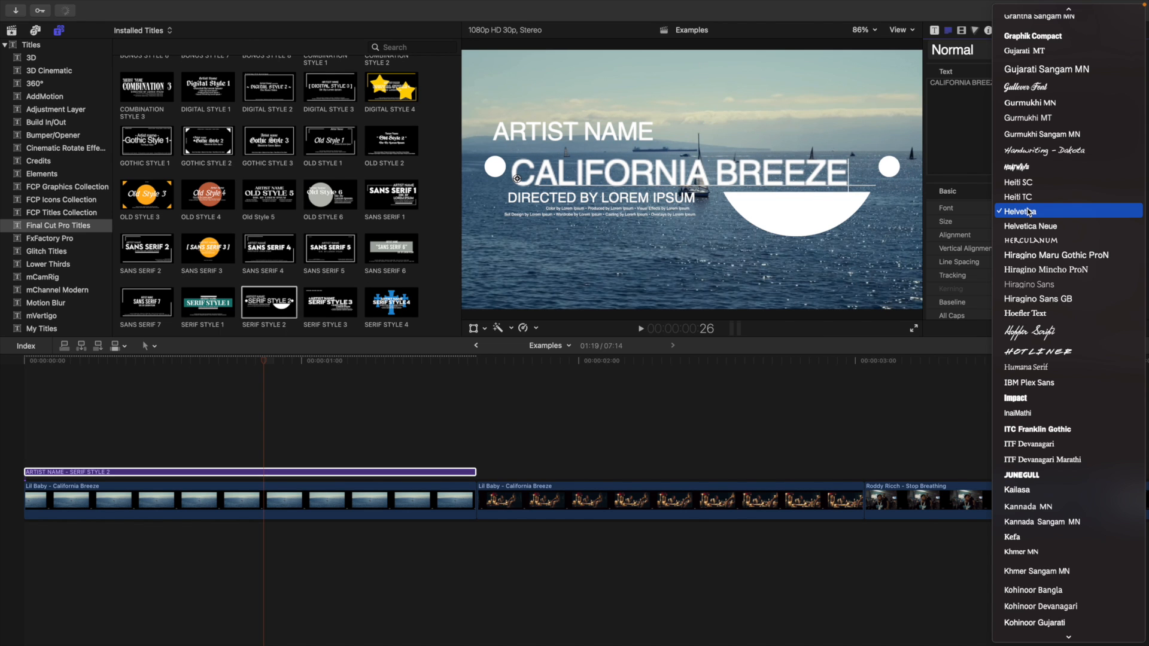
pyautogui.click(1021, 397)
pyautogui.moveTo(1010, 219); pyautogui.dragTo(1009, 218)
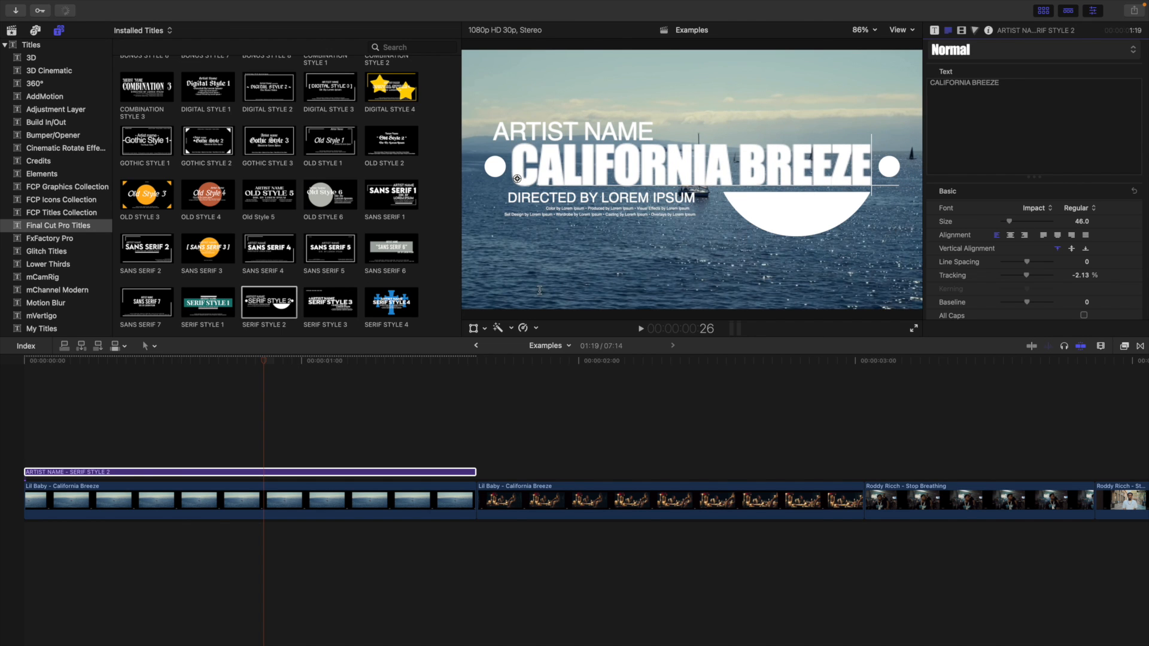
# Replace the ARTIST NAME line of the title with LIL BABY
pyautogui.click(544, 126)
pyautogui.doubleClick(544, 127)
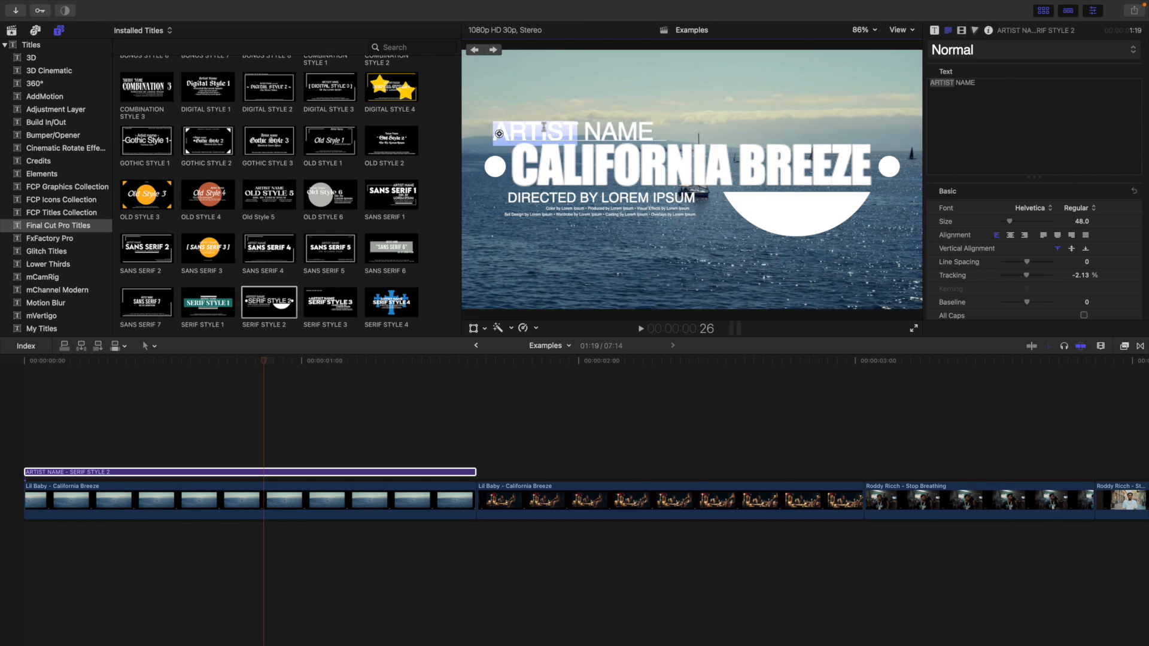
pyautogui.moveTo(984, 85); pyautogui.dragTo(913, 86)
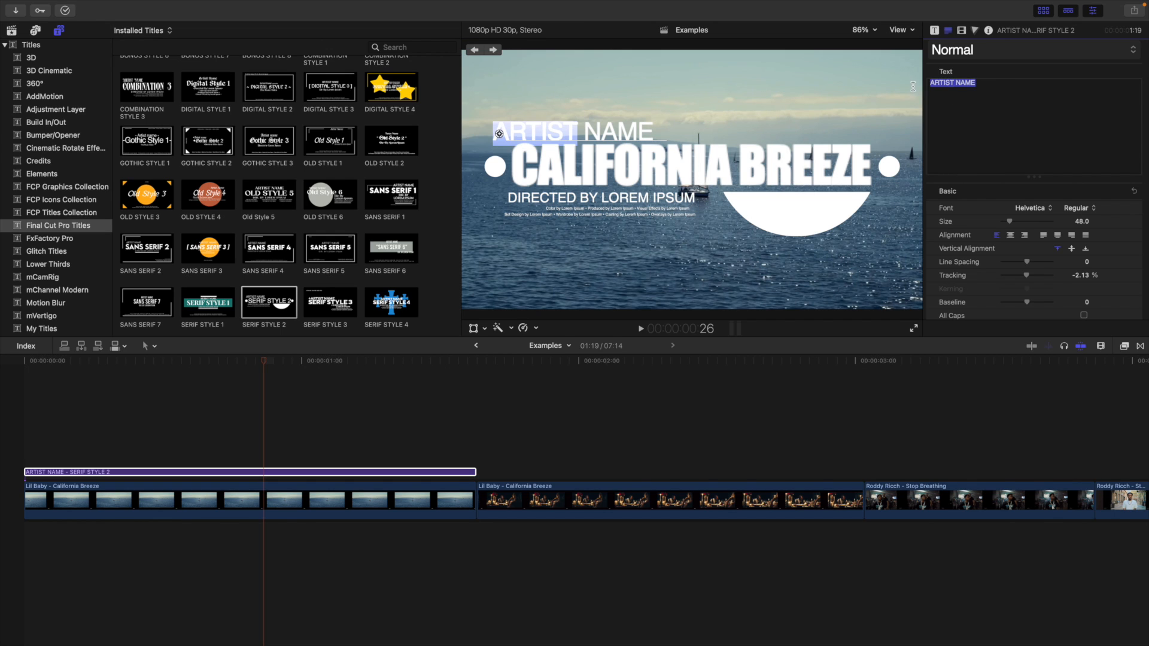
pyautogui.write('LIL')
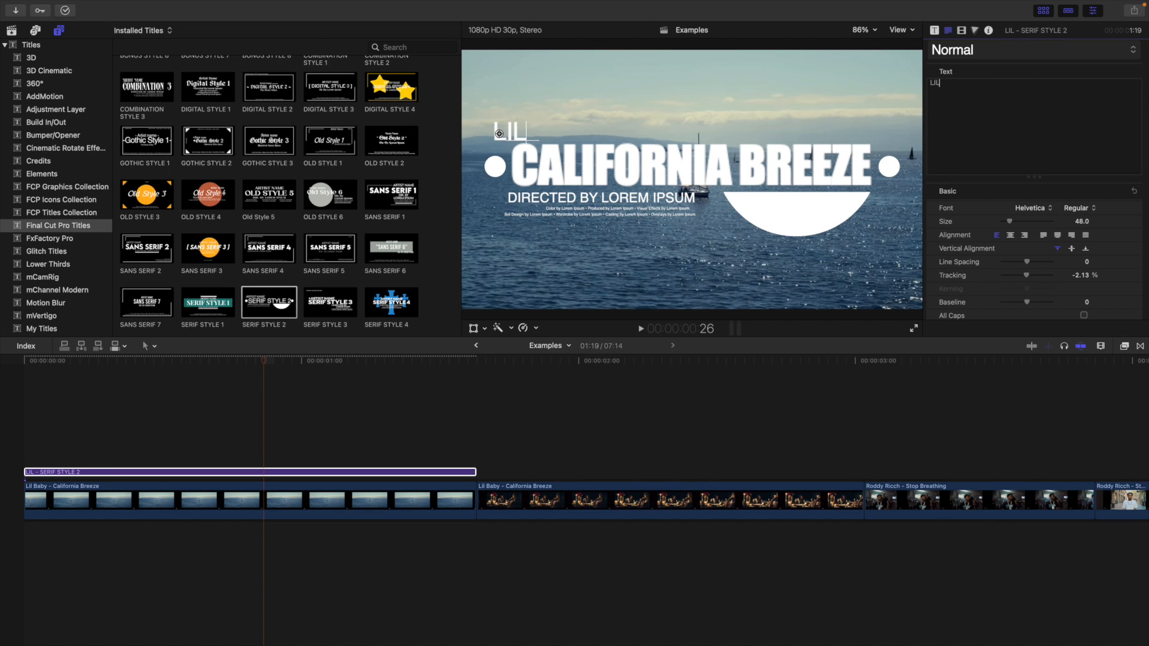
pyautogui.write(' BABY')
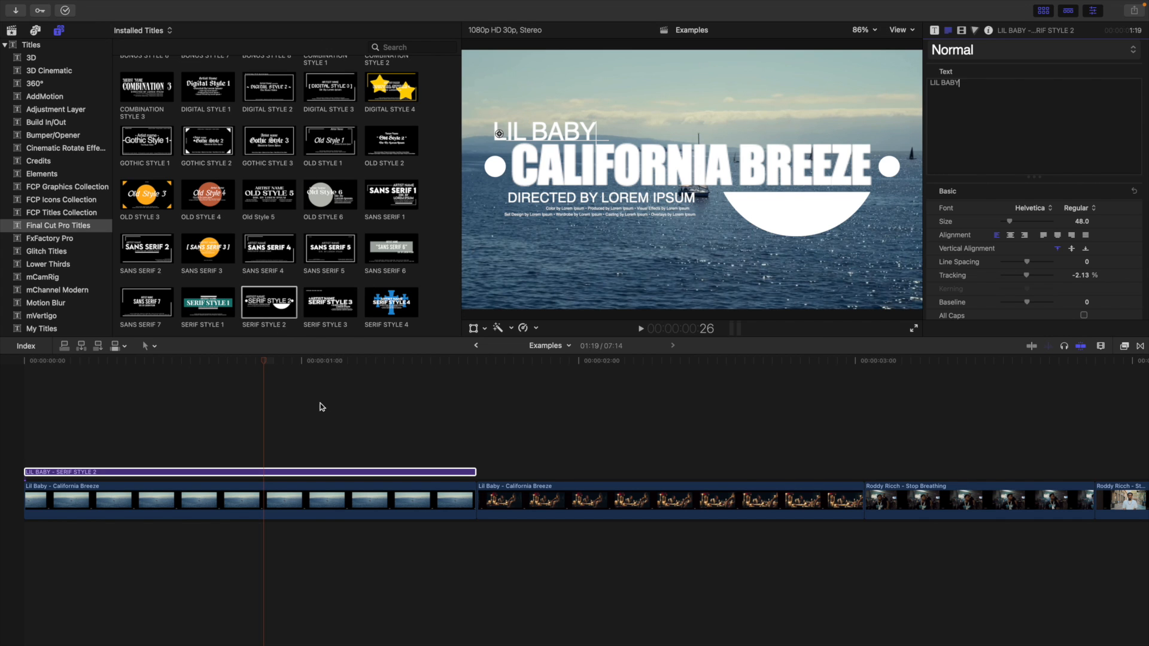
pyautogui.click(204, 412)
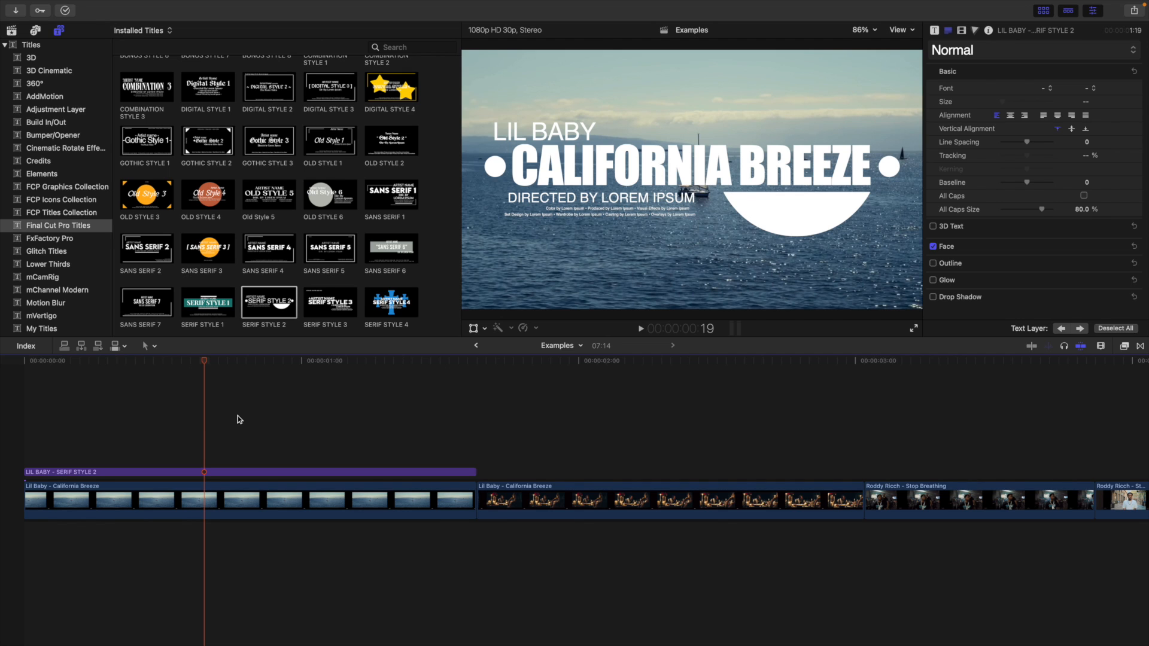
# Examine the published fill color and position parameters of the LIL BABY title
pyautogui.click(212, 471)
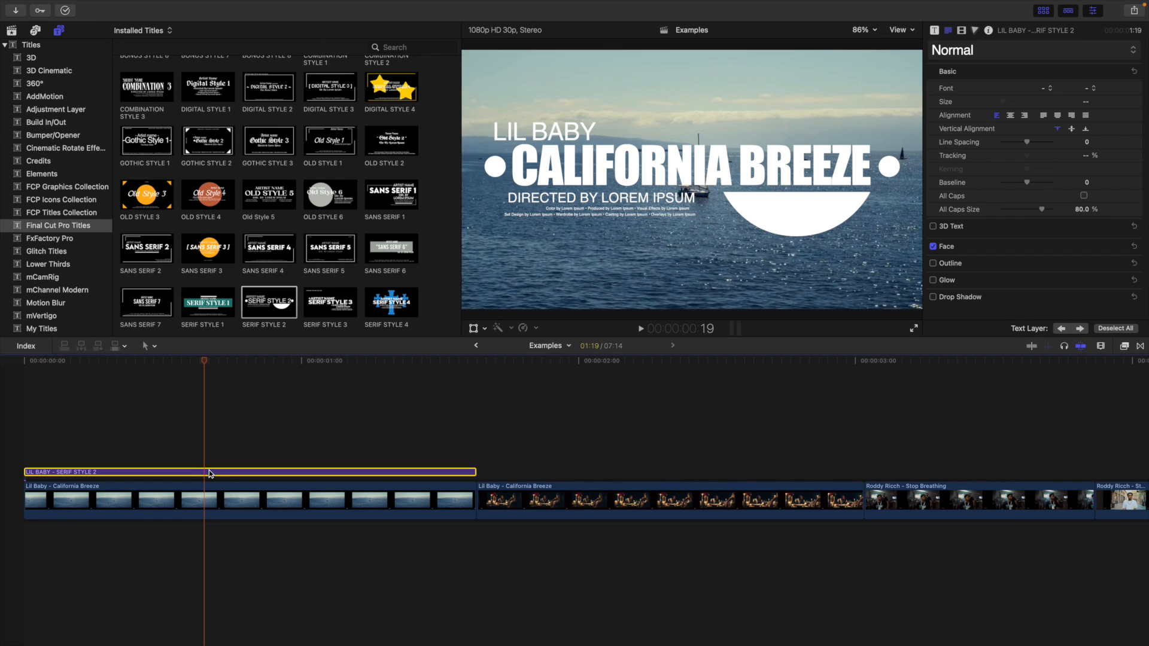
pyautogui.click(935, 29)
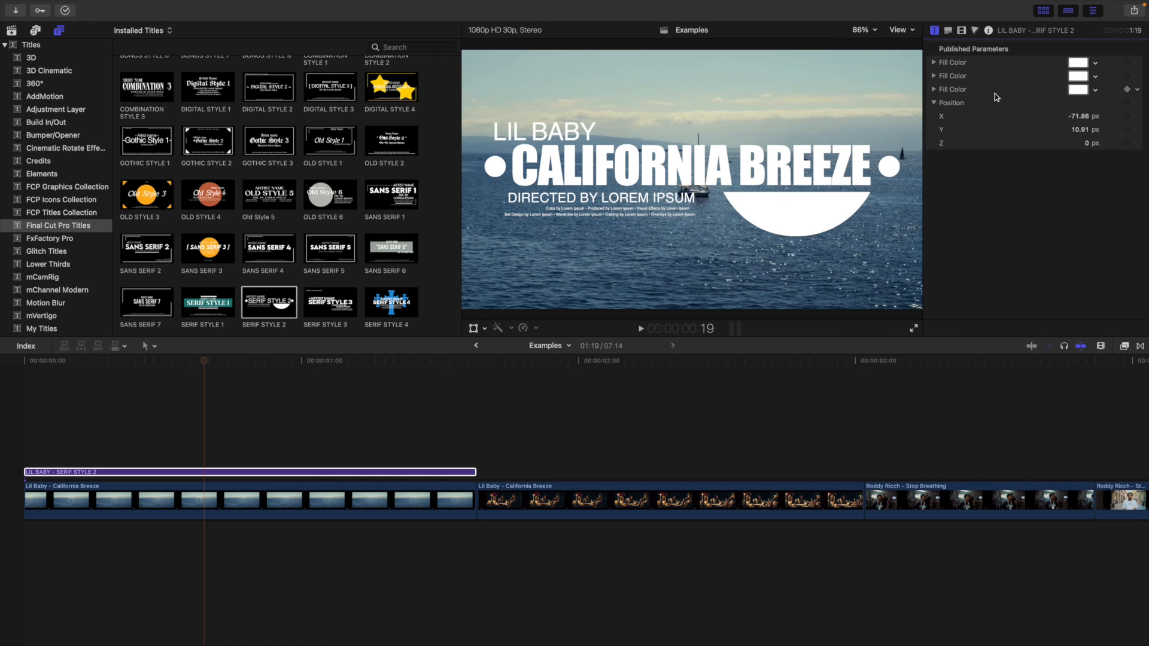
pyautogui.click(940, 85)
# Place the SANS SERIF 1 title above the existing title to check its published parameters, and delete it
pyautogui.moveTo(375, 206); pyautogui.dragTo(131, 419)
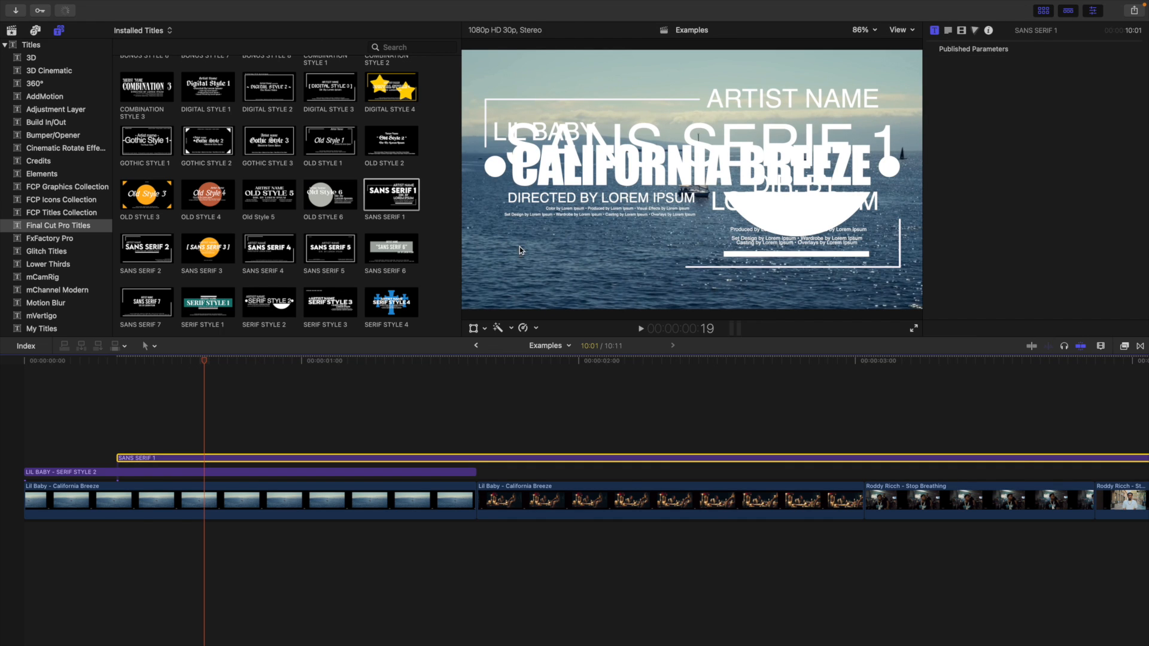
pyautogui.press('Delete')
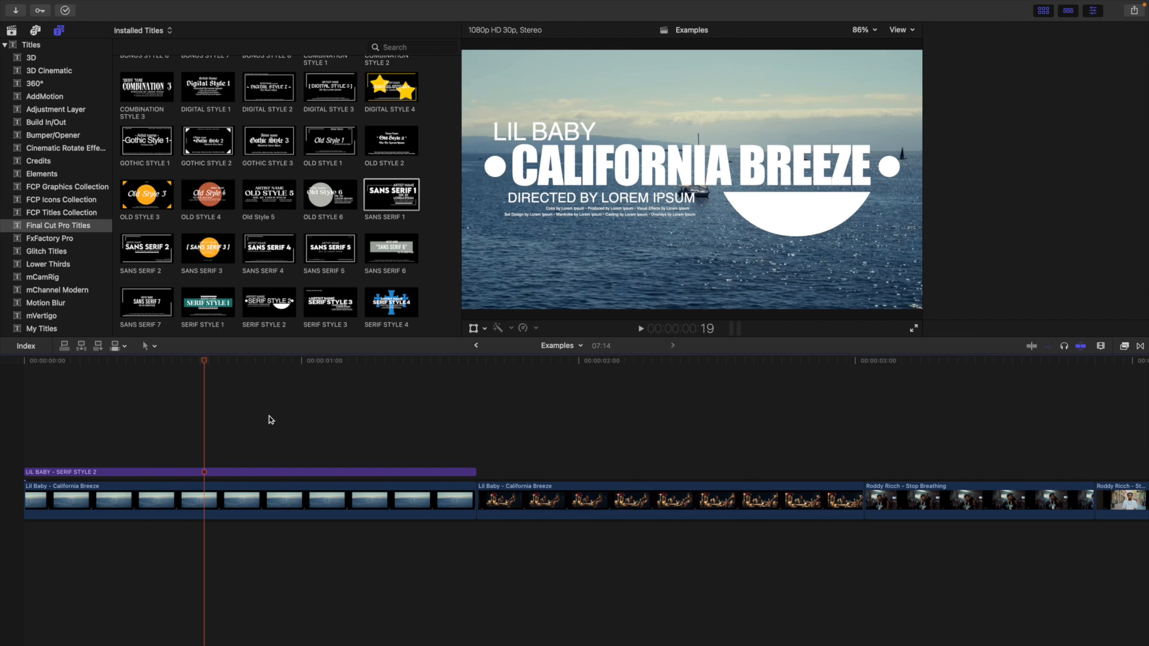
# Give the selected first part of the CALIFORNIA BREEZE text an olive-yellow face color
pyautogui.click(203, 474)
pyautogui.doubleClick(768, 168)
pyautogui.scroll(-10, 1049, 260)
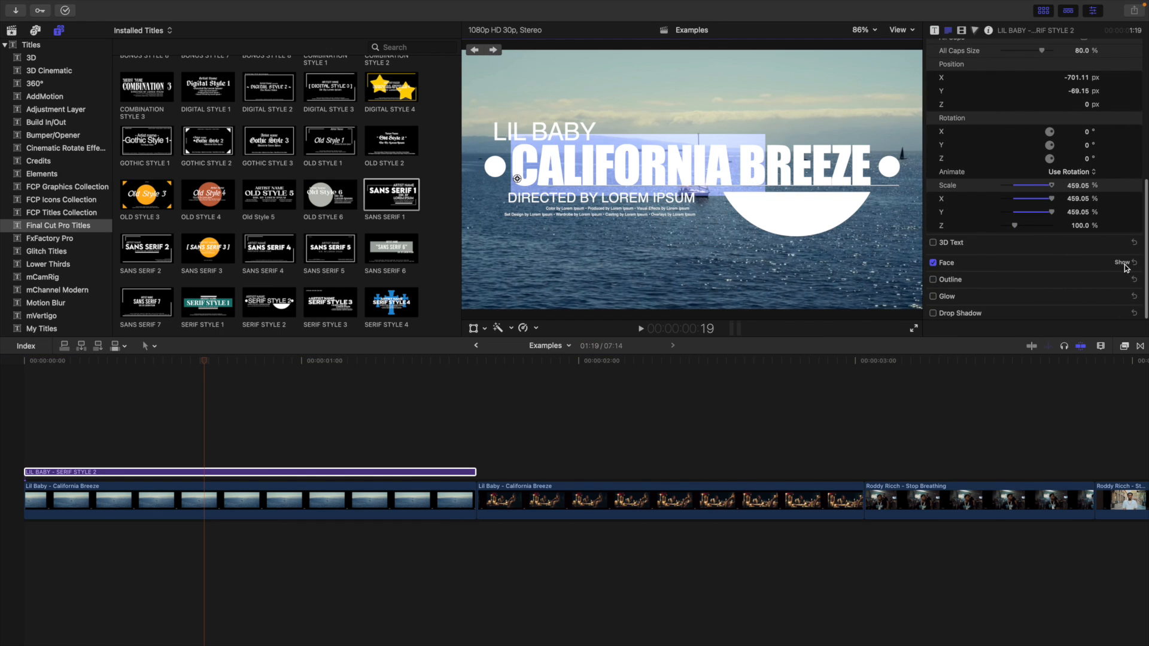
pyautogui.click(1122, 262)
pyautogui.click(1095, 291)
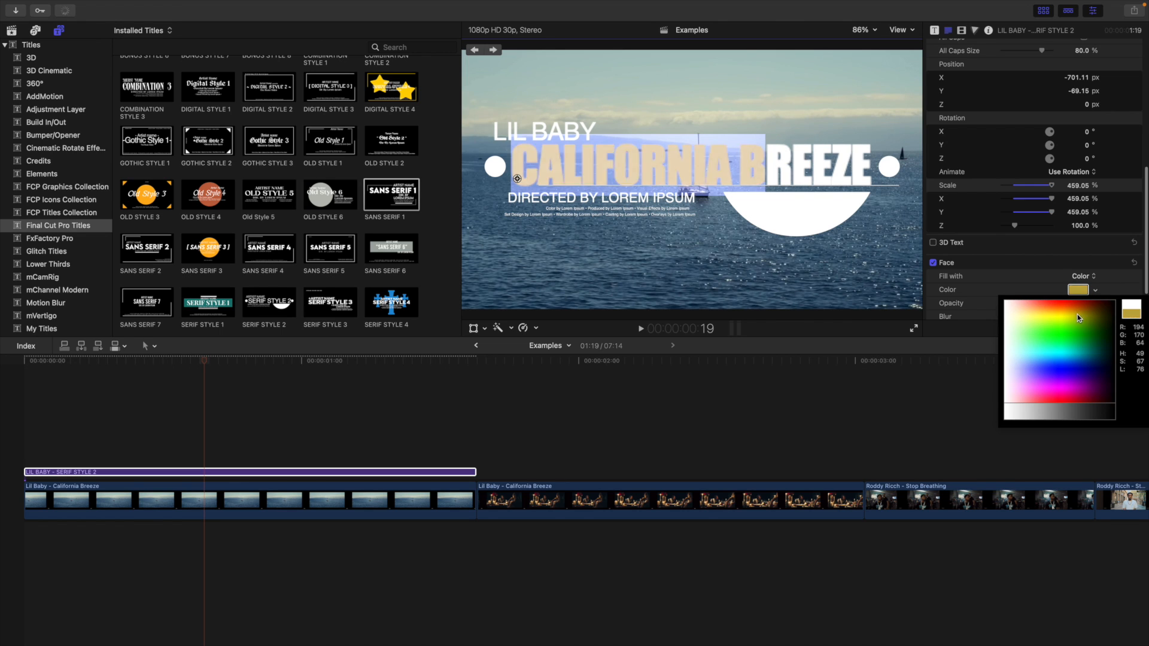
pyautogui.click(1085, 318)
pyautogui.scroll(10, 1034, 263)
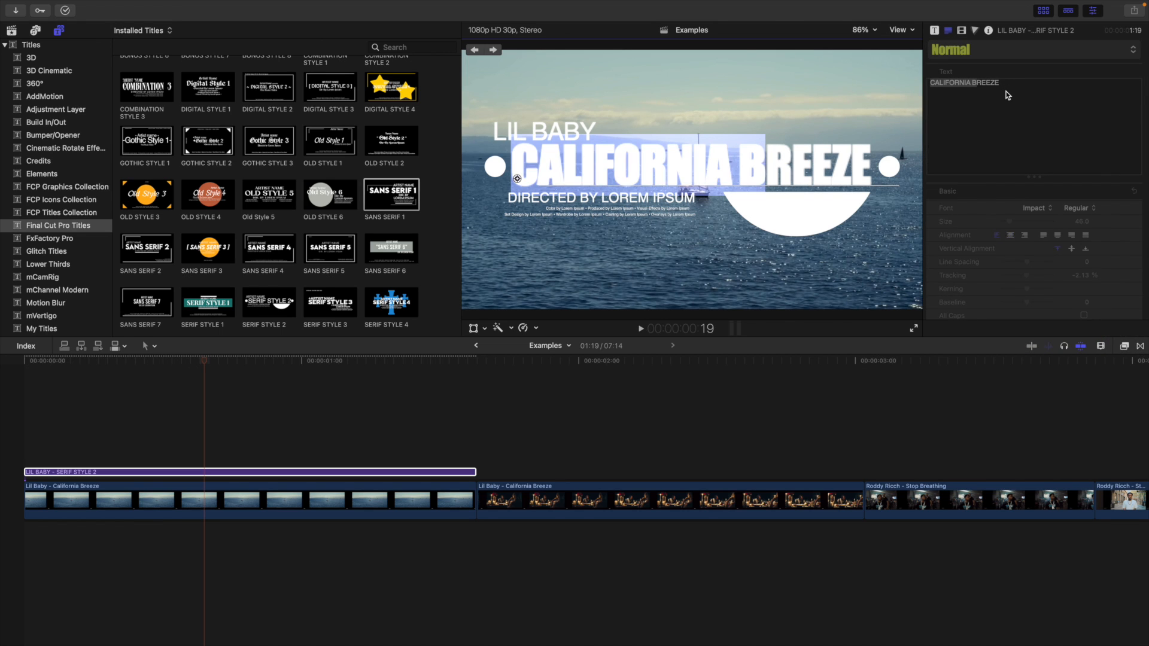
# Select the entire CALIFORNIA BREEZE text and set its face color to green
pyautogui.tripleClick(1007, 82)
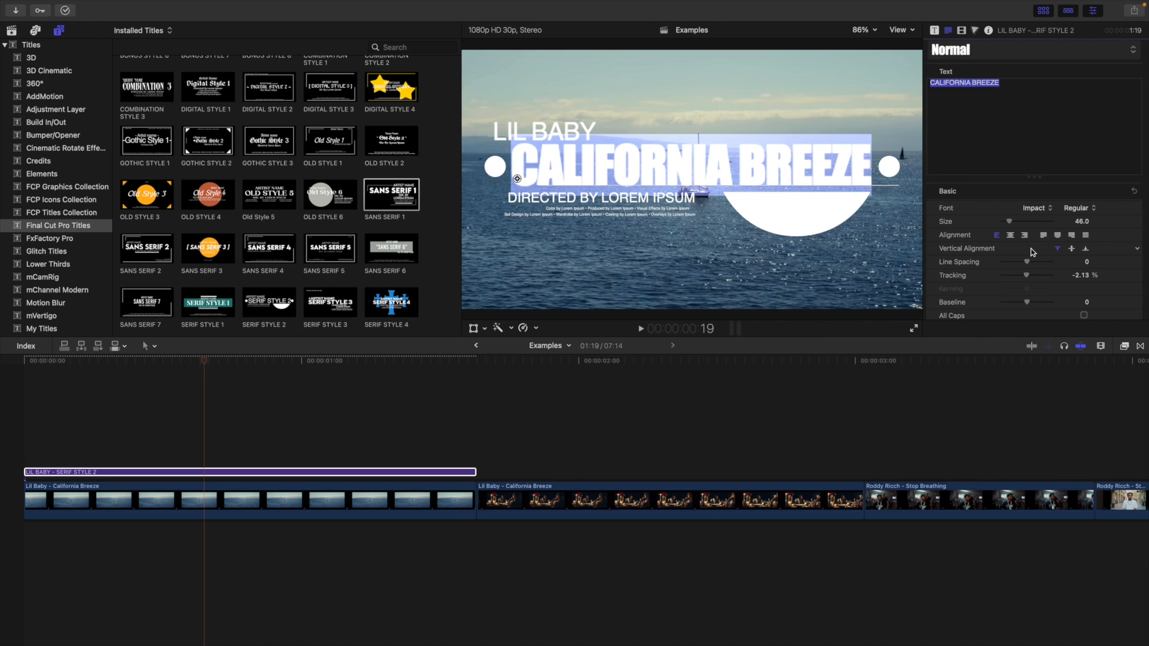
pyautogui.scroll(-10, 1113, 263)
pyautogui.click(1121, 264)
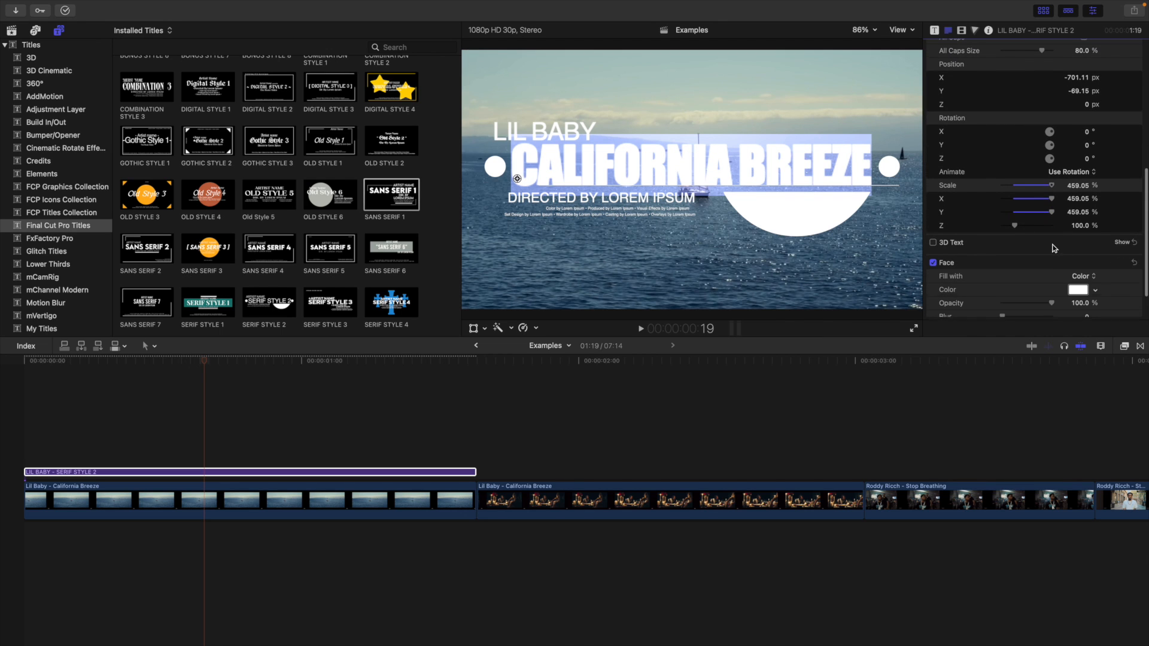
pyautogui.scroll(-3, 1107, 257)
pyautogui.click(1096, 237)
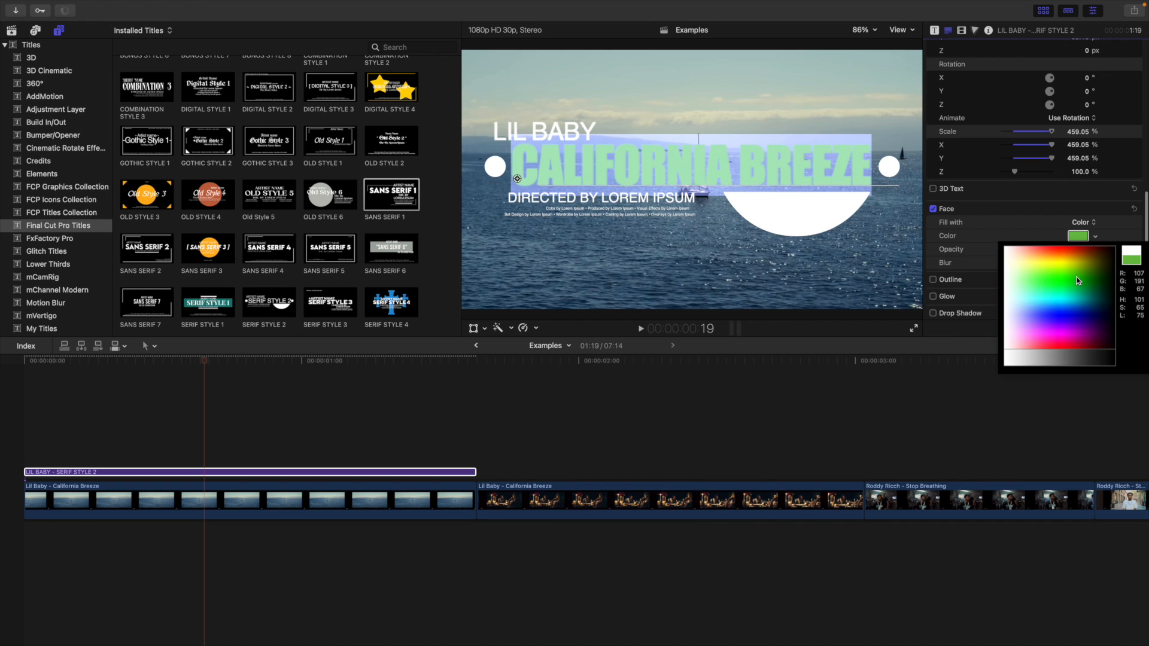
pyautogui.click(1076, 276)
pyautogui.click(244, 431)
pyautogui.click(245, 430)
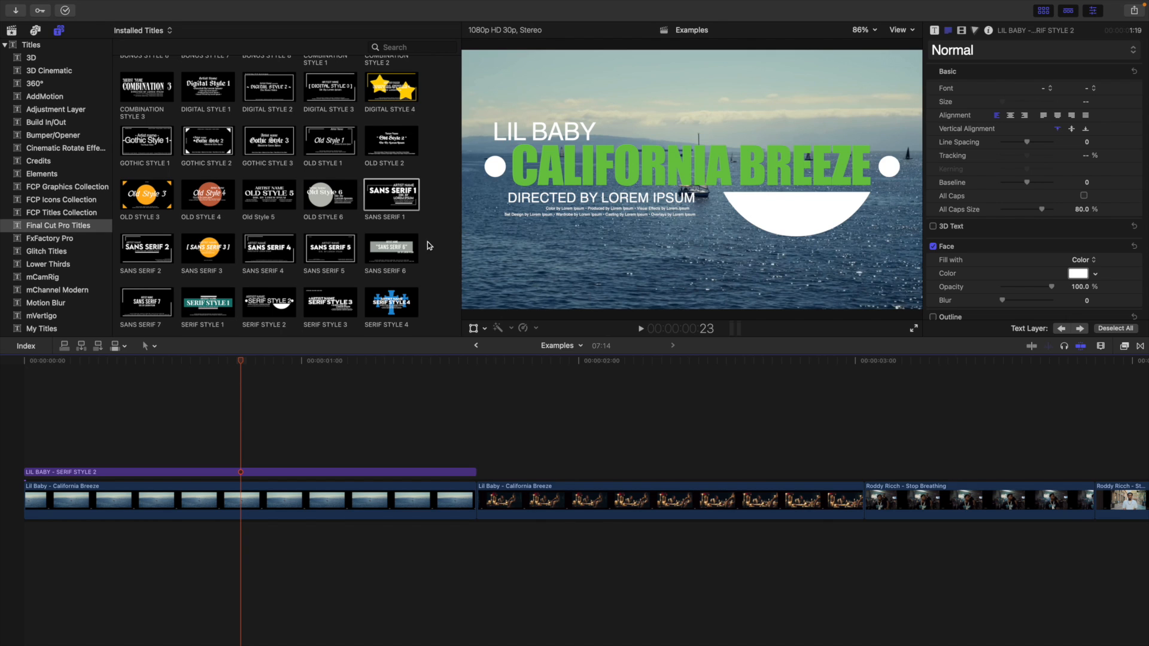
# Open the SERIF STYLE 2 title in Motion and dismiss the missing fonts notice
pyautogui.click(271, 306)
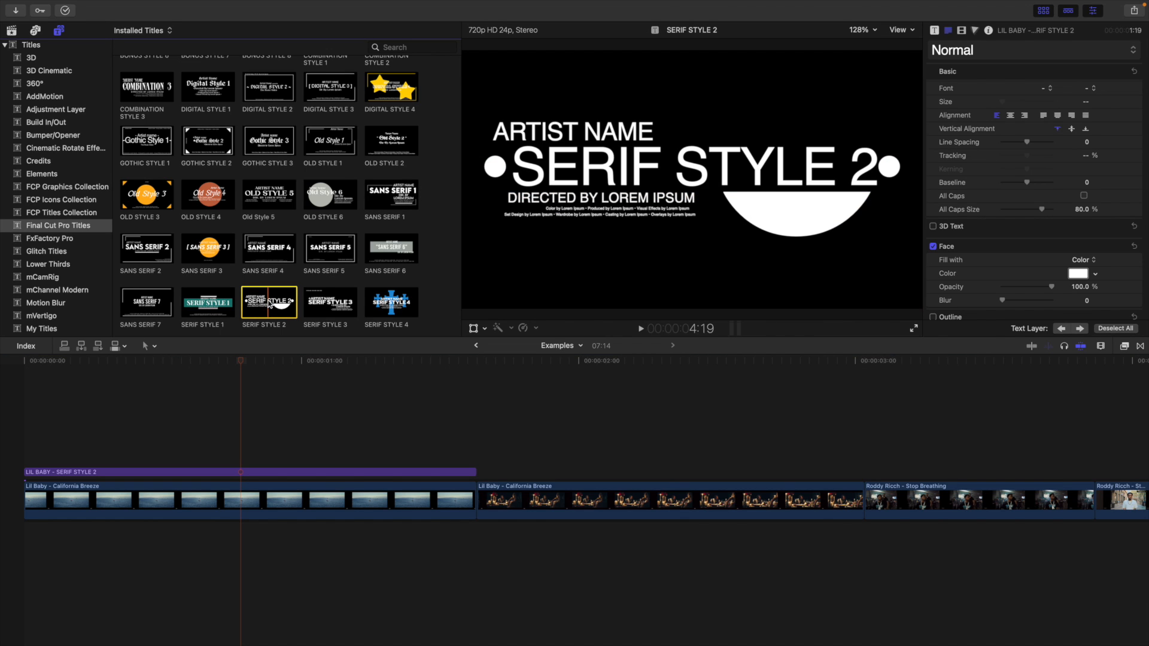
pyautogui.rightClick(269, 304)
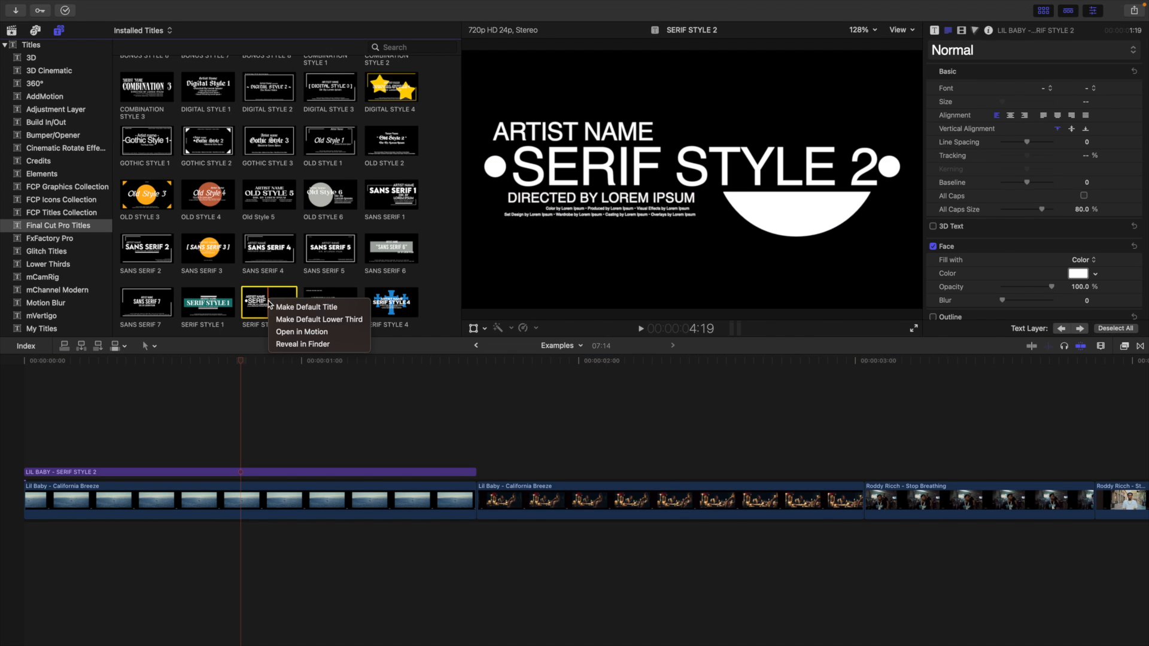
pyautogui.click(286, 334)
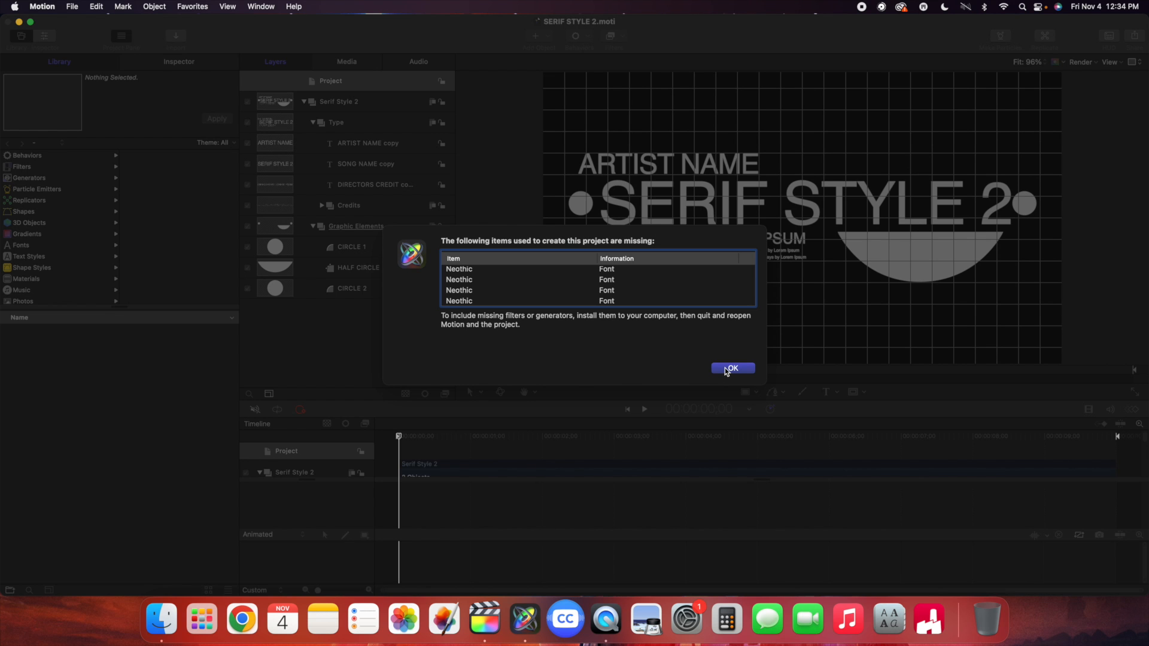
pyautogui.click(731, 368)
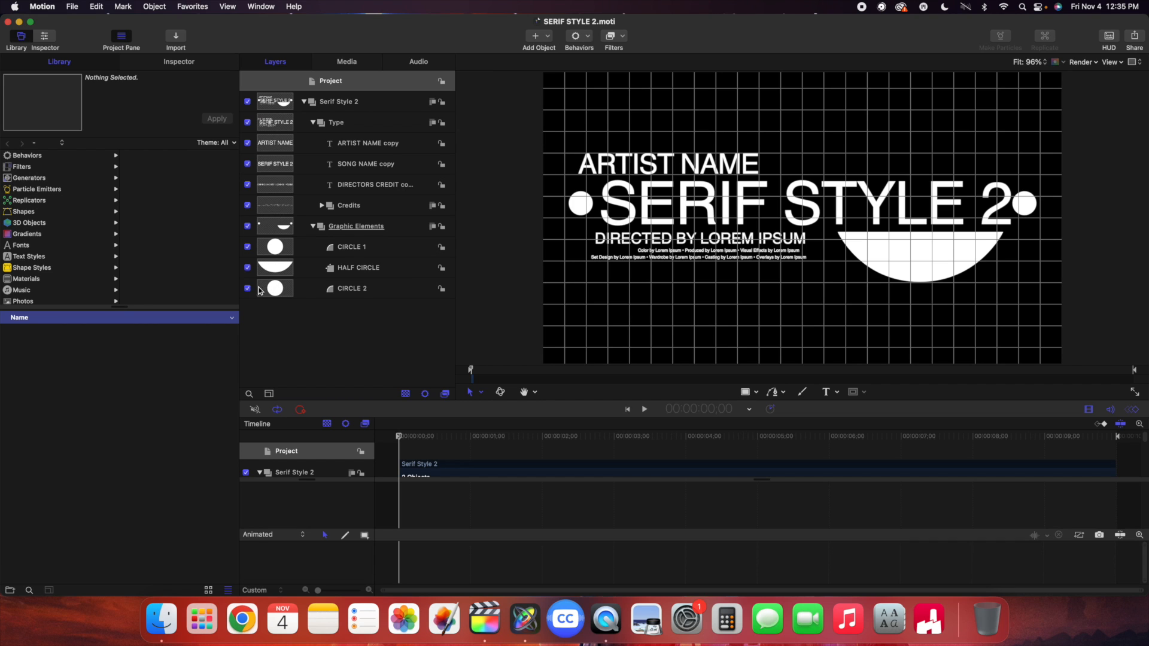
# Select the CIRCLE 2 shape and switch its visibility off and on to identify it in the design
pyautogui.click(248, 288)
pyautogui.click(248, 289)
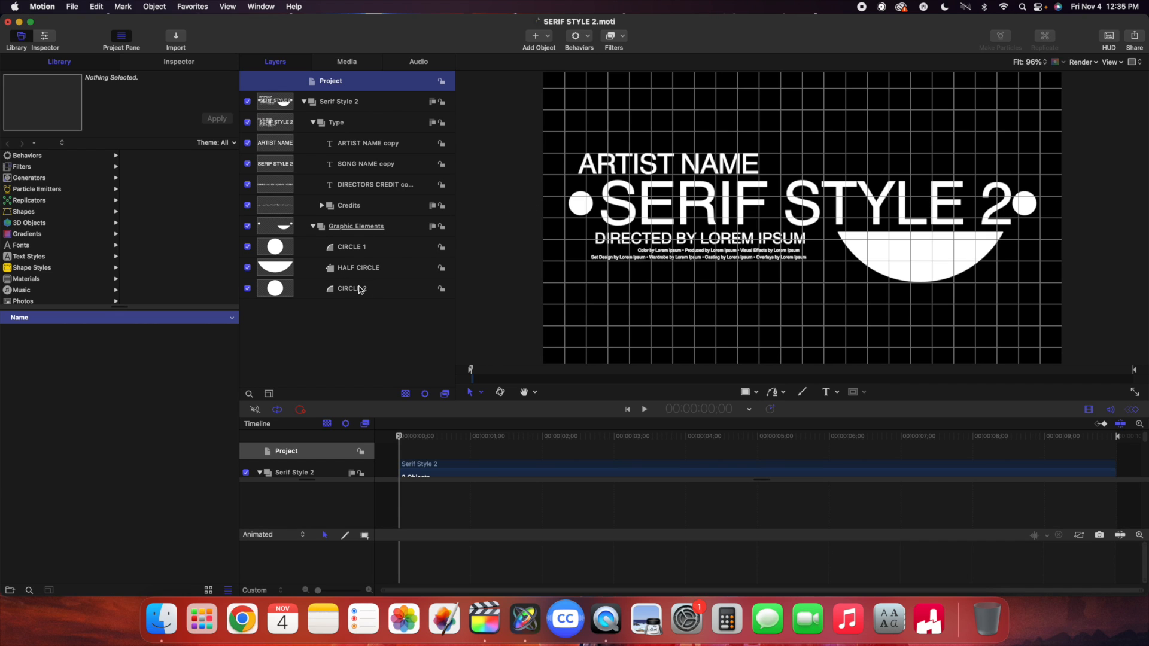
pyautogui.click(358, 289)
pyautogui.click(248, 290)
pyautogui.click(248, 290)
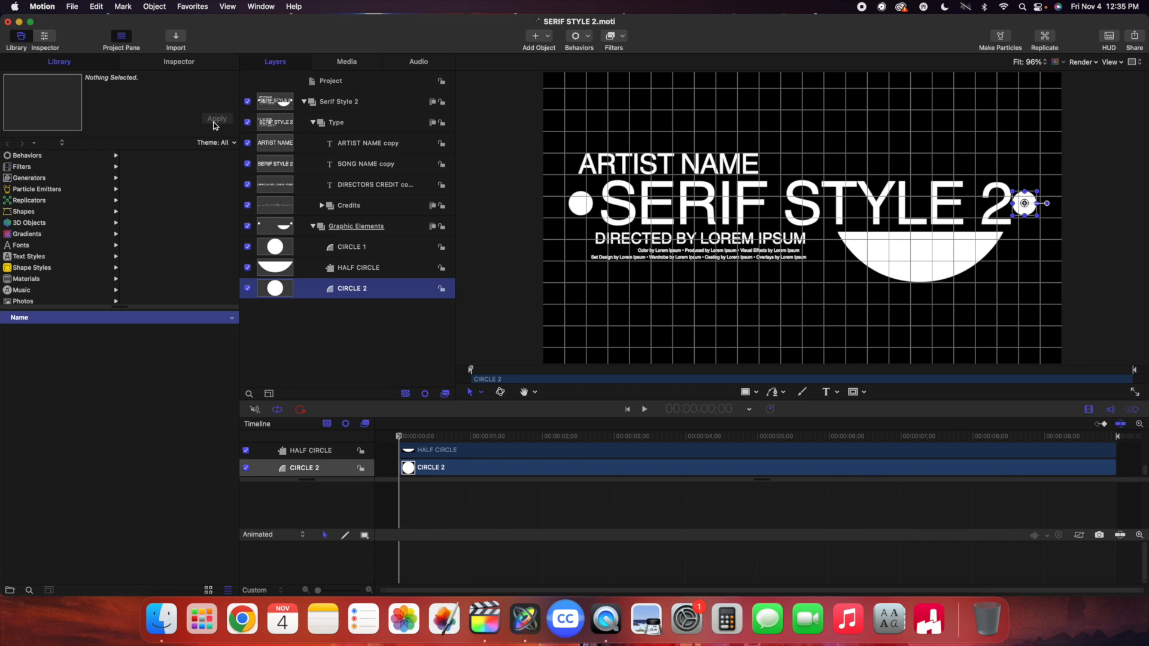
# Check the publishing of CIRCLE 2's fill color and the project's published parameters, and save the title template
pyautogui.click(188, 67)
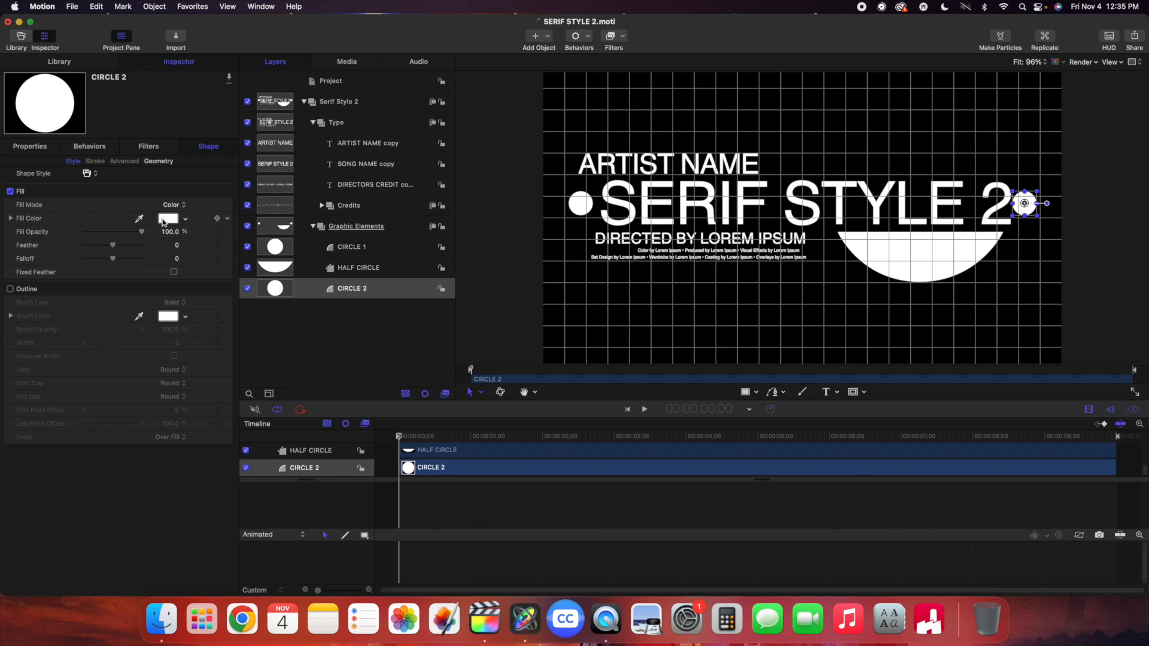
pyautogui.click(228, 220)
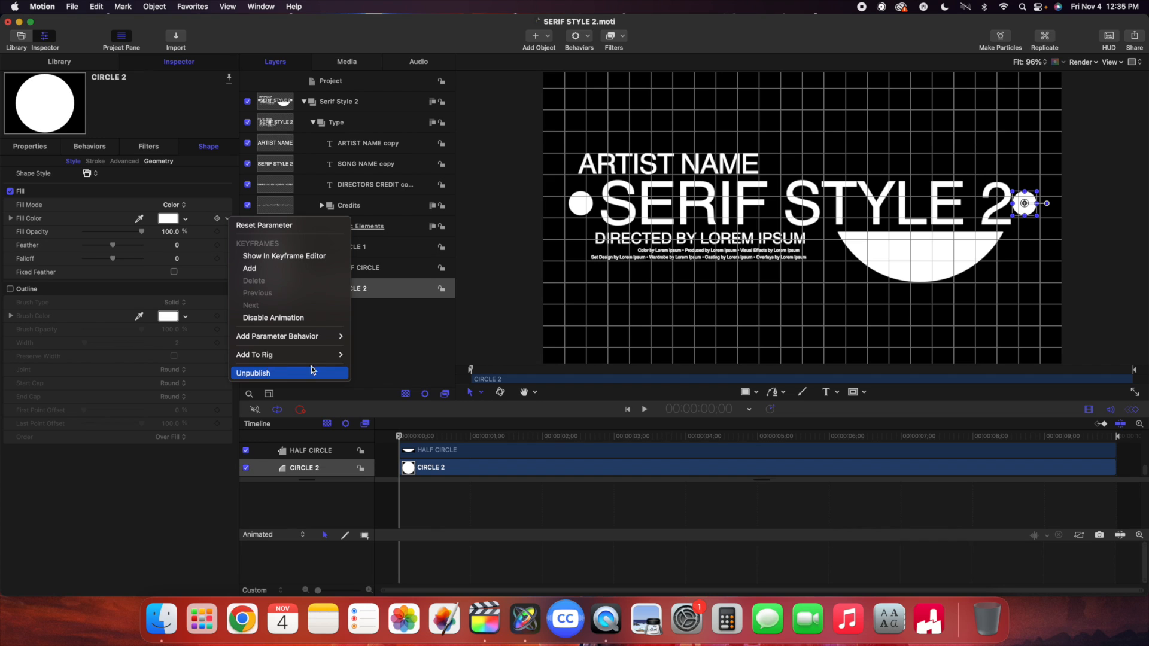
pyautogui.click(365, 352)
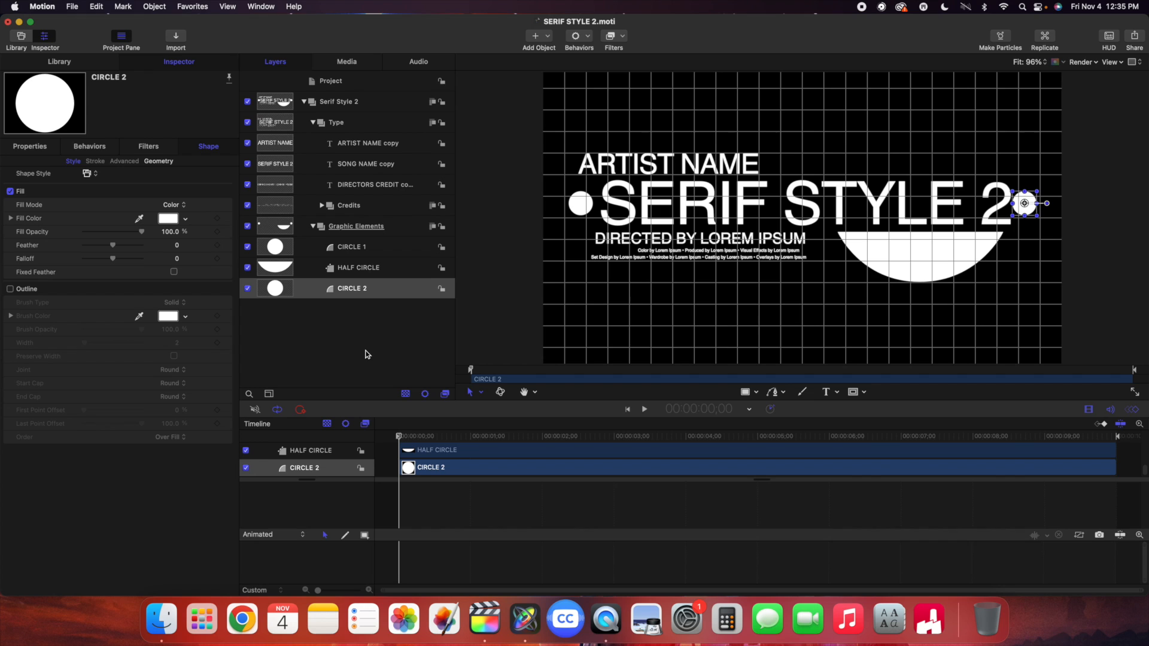
pyautogui.click(351, 82)
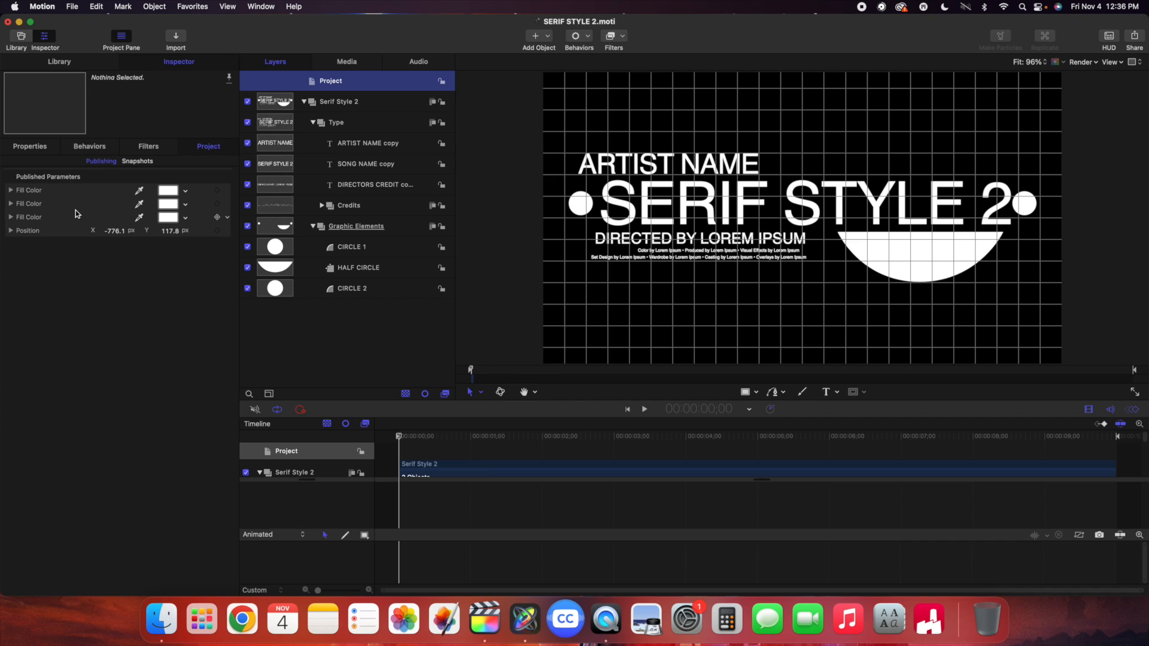
pyautogui.click(356, 288)
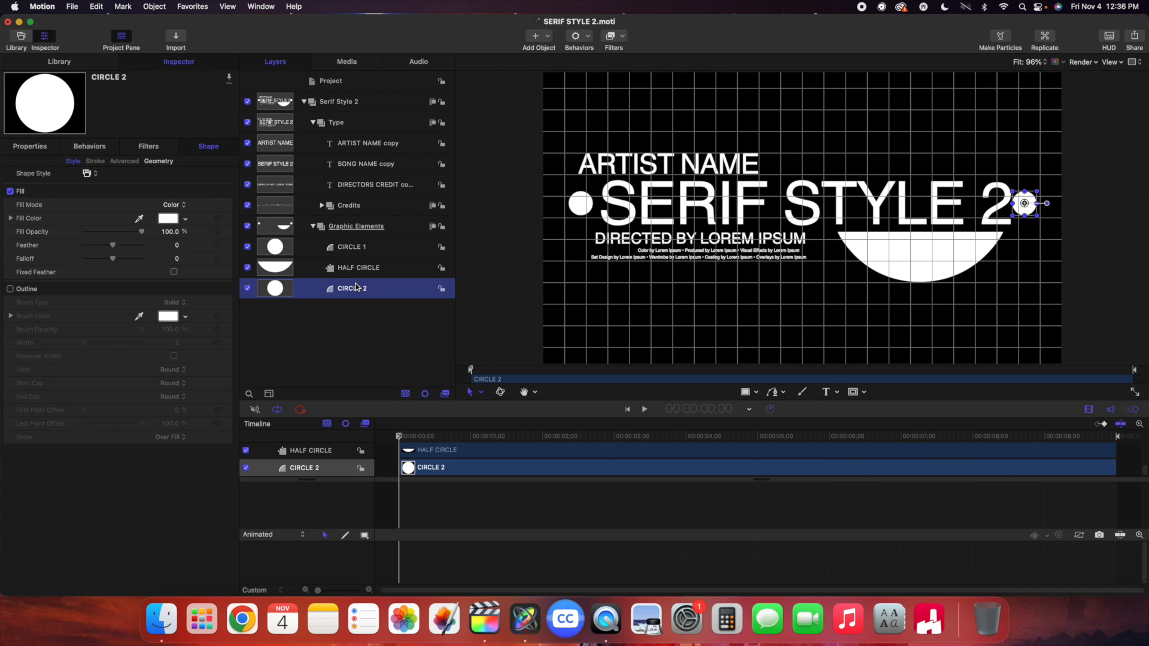
pyautogui.press('super+s')
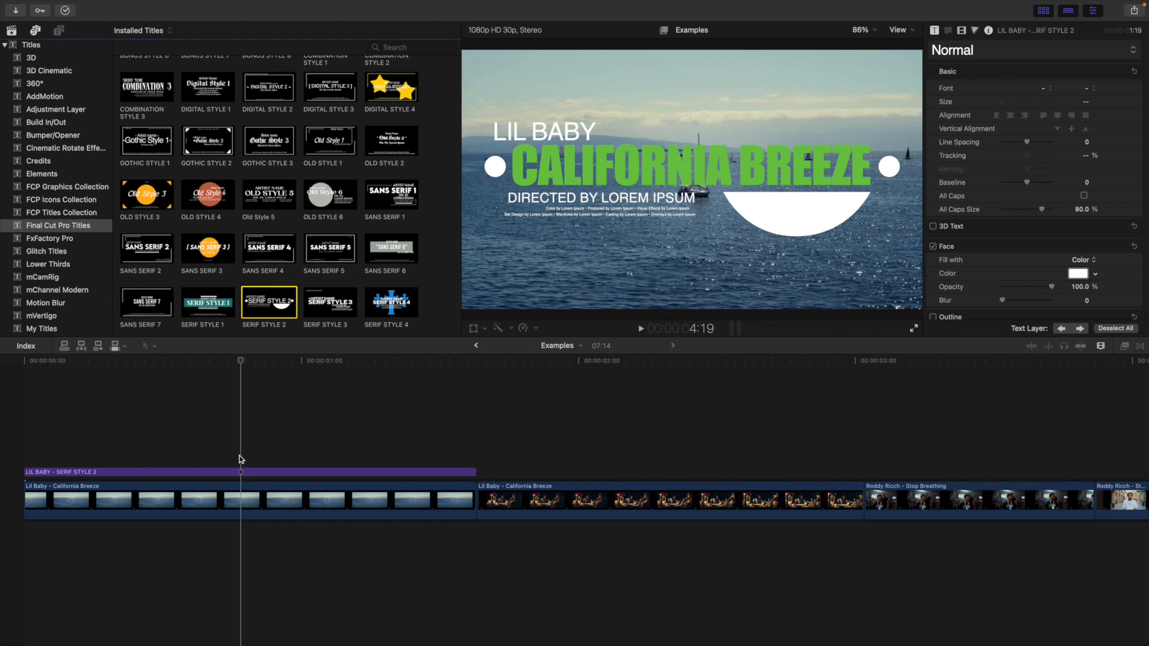
# In Final Cut Pro, replace the LIL BABY title above the first clip with a fresh SERIF STYLE 2 title
pyautogui.click(255, 474)
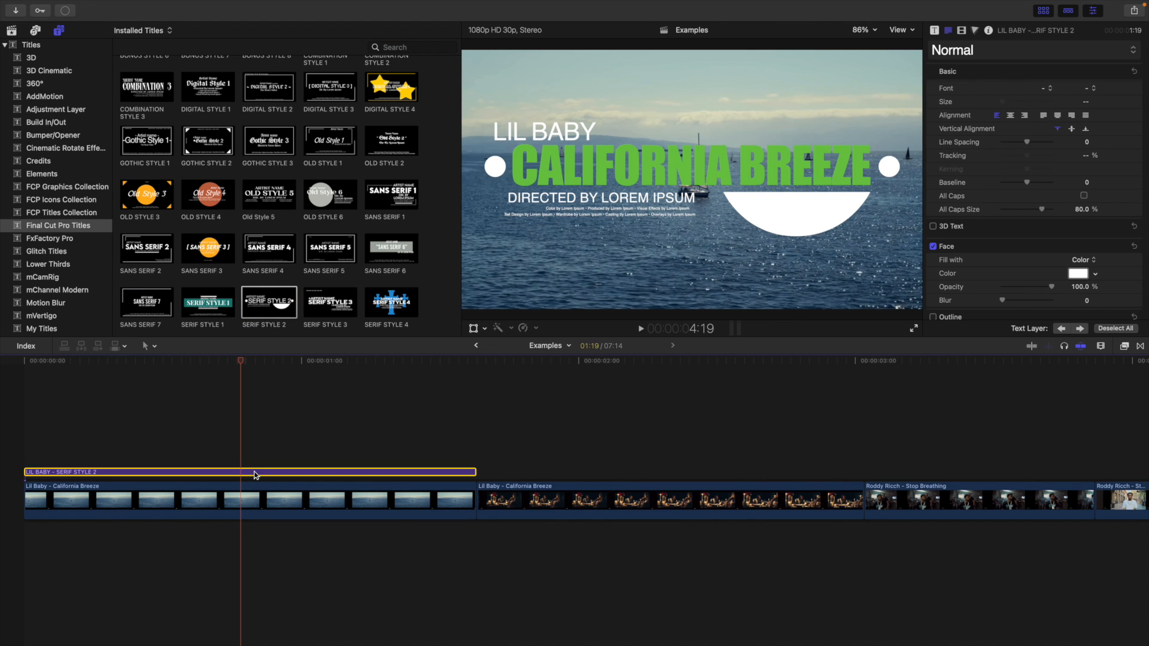
pyautogui.press('Delete')
pyautogui.moveTo(276, 312); pyautogui.dragTo(27, 453)
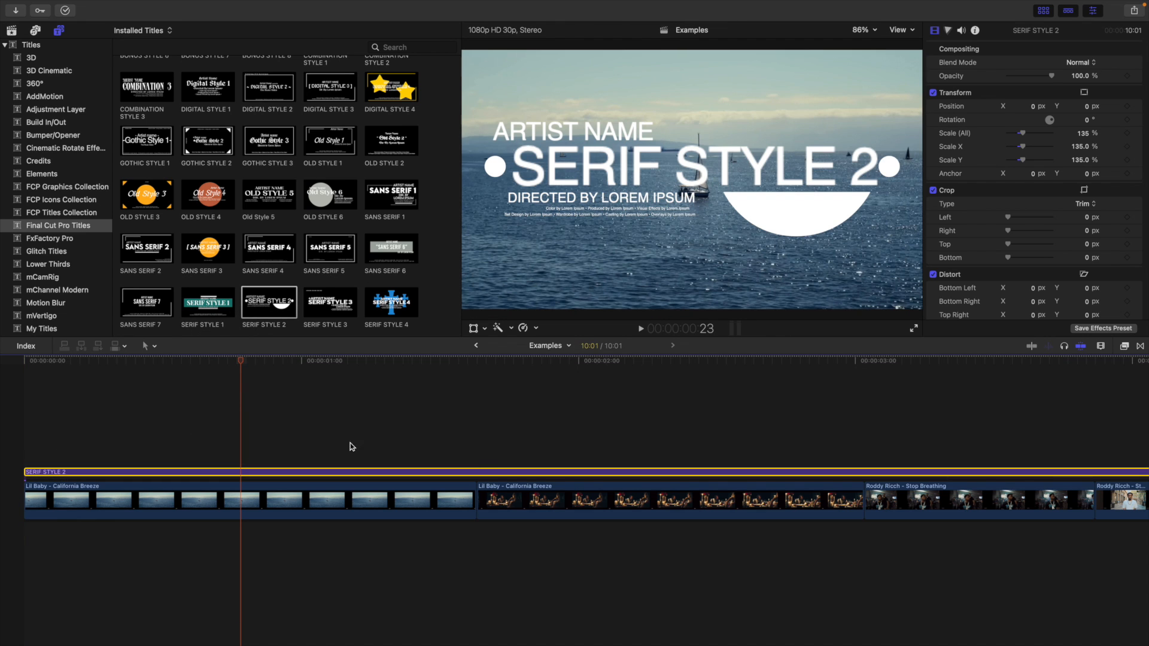
# Trim the end of the SERIF STYLE 2 title to the end of the first clip
pyautogui.click(477, 457)
pyautogui.click(477, 473)
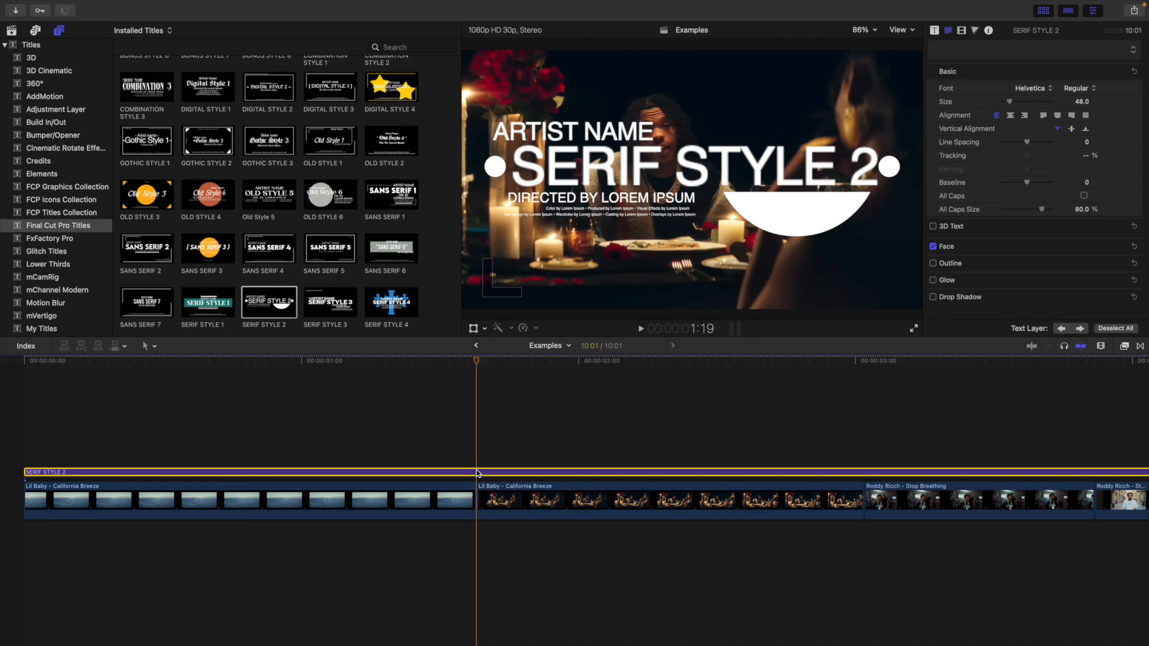
pyautogui.hotkey('alt', ']')
# Color the title's left circle light green, its right circle dark green and its half circle orange through the published fill colors
pyautogui.click(267, 444)
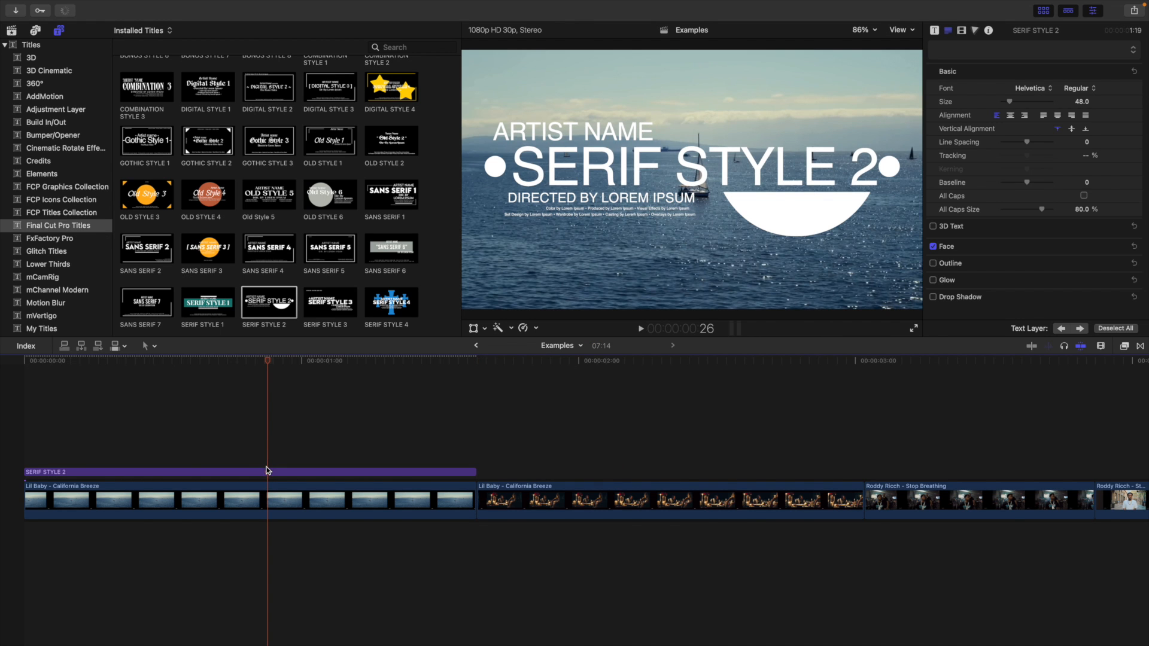
pyautogui.click(267, 474)
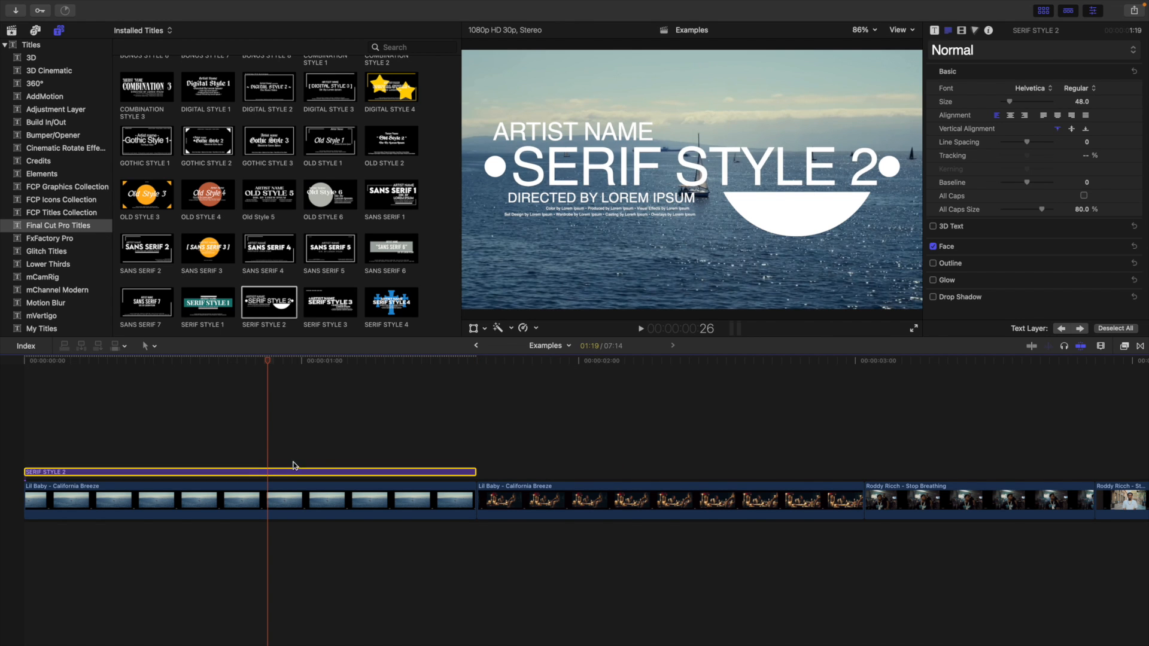
pyautogui.click(934, 31)
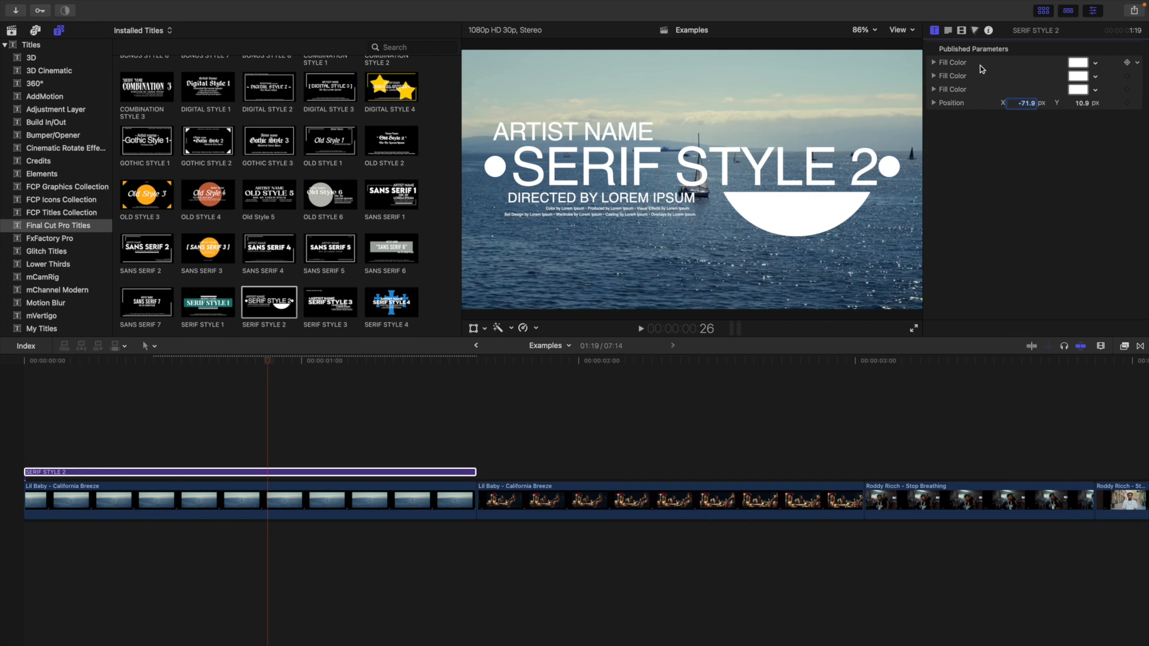
pyautogui.click(1096, 63)
pyautogui.click(1024, 127)
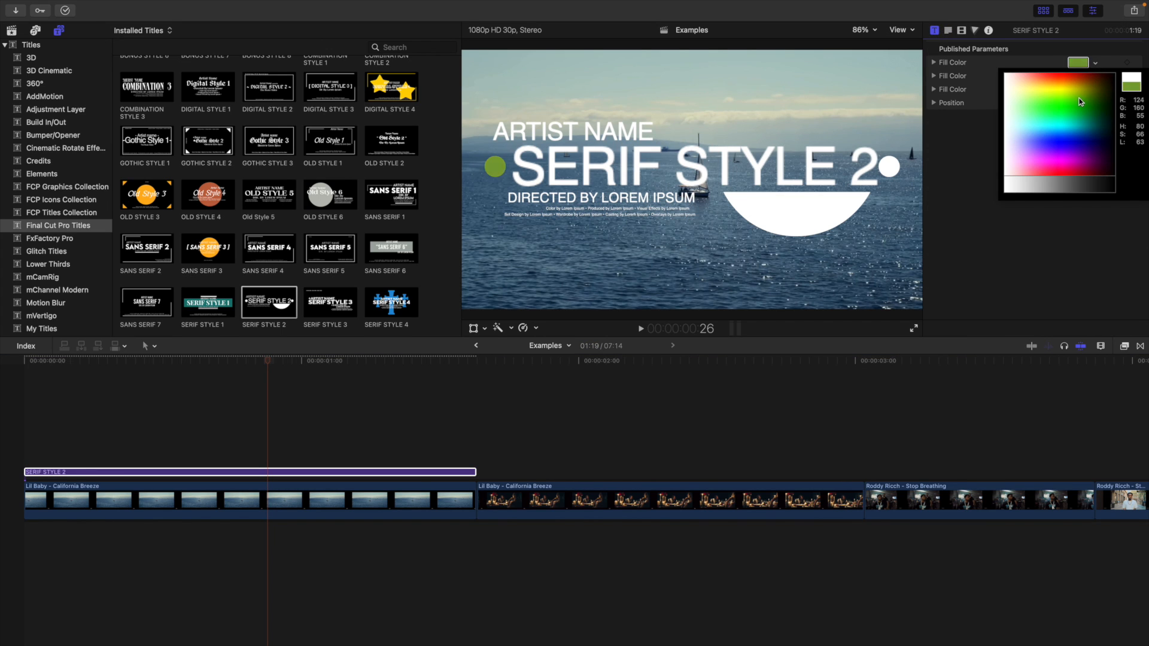
pyautogui.click(1096, 90)
pyautogui.click(1044, 134)
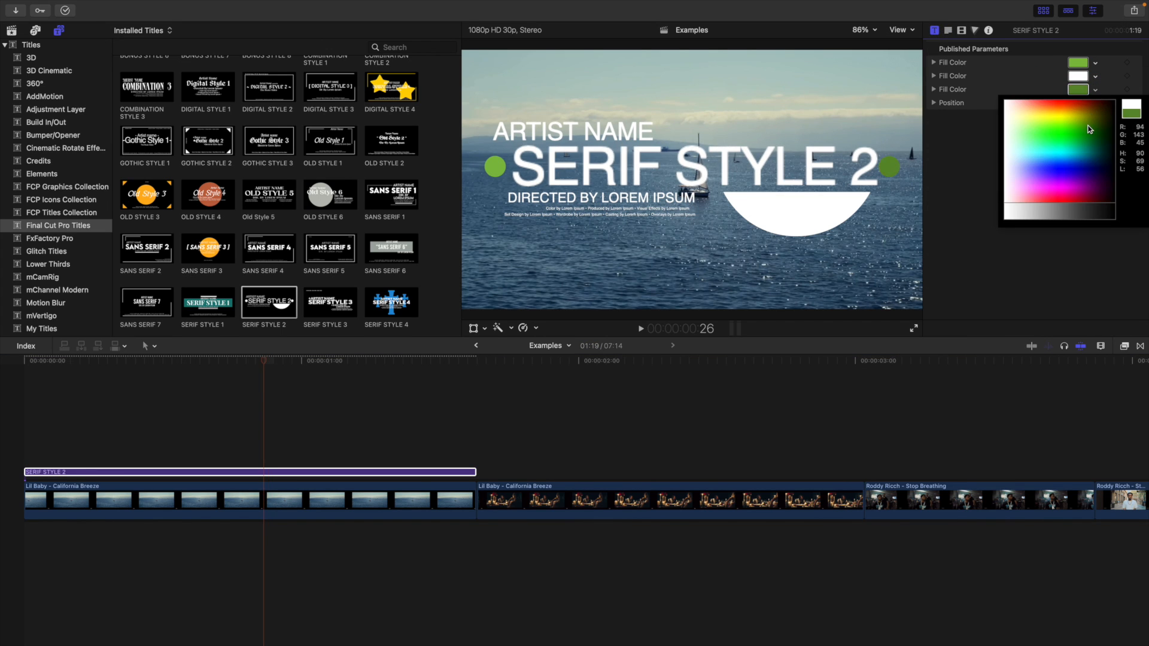
pyautogui.click(1096, 77)
pyautogui.moveTo(1062, 123); pyautogui.dragTo(1051, 93)
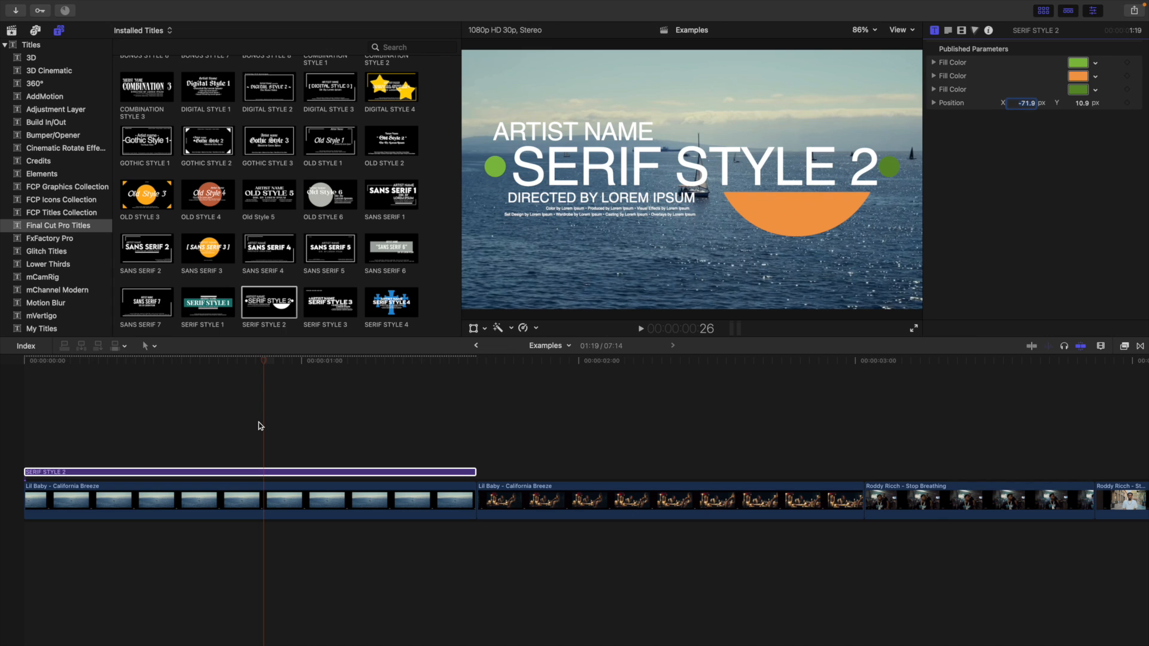
pyautogui.click(230, 430)
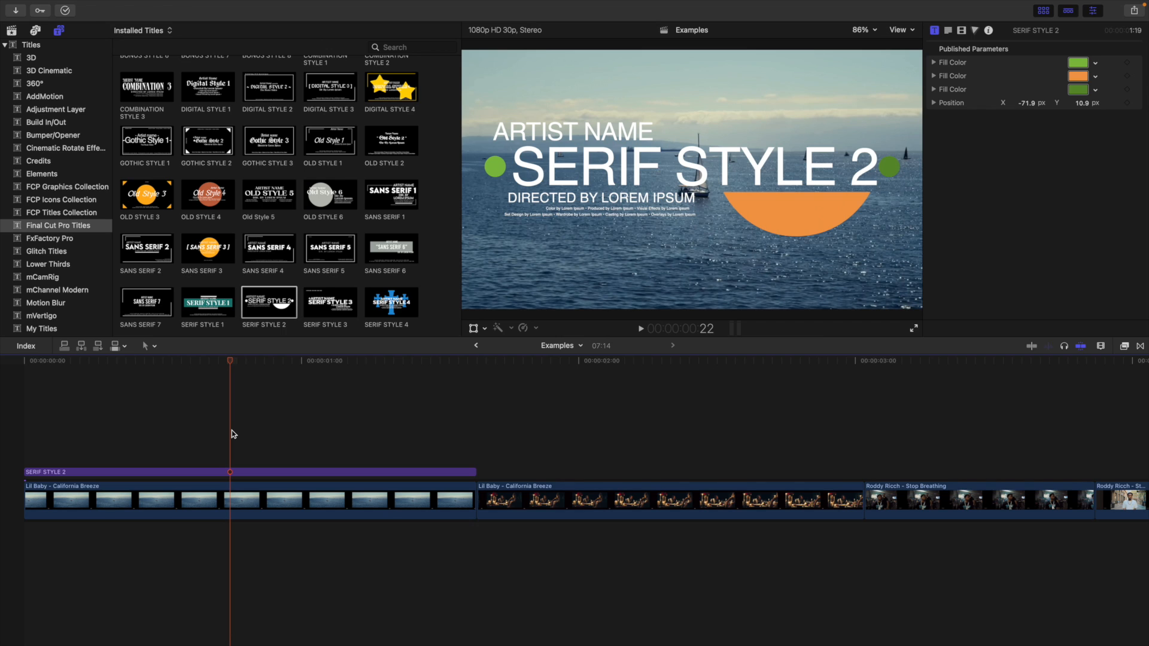
pyautogui.click(198, 435)
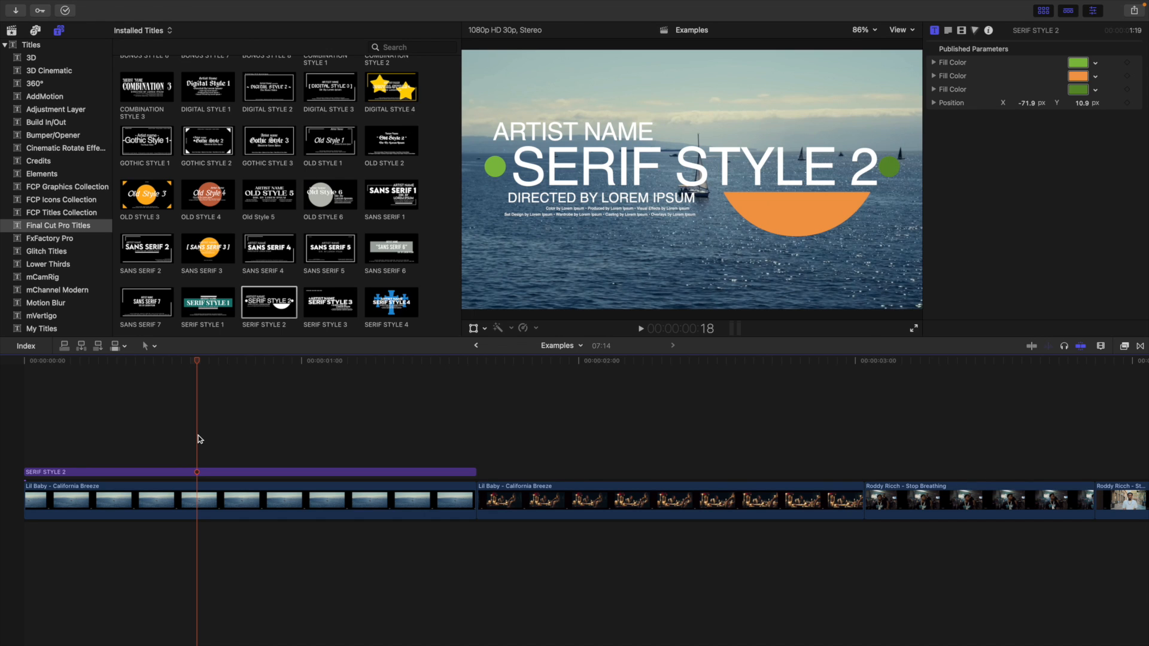
pyautogui.click(221, 439)
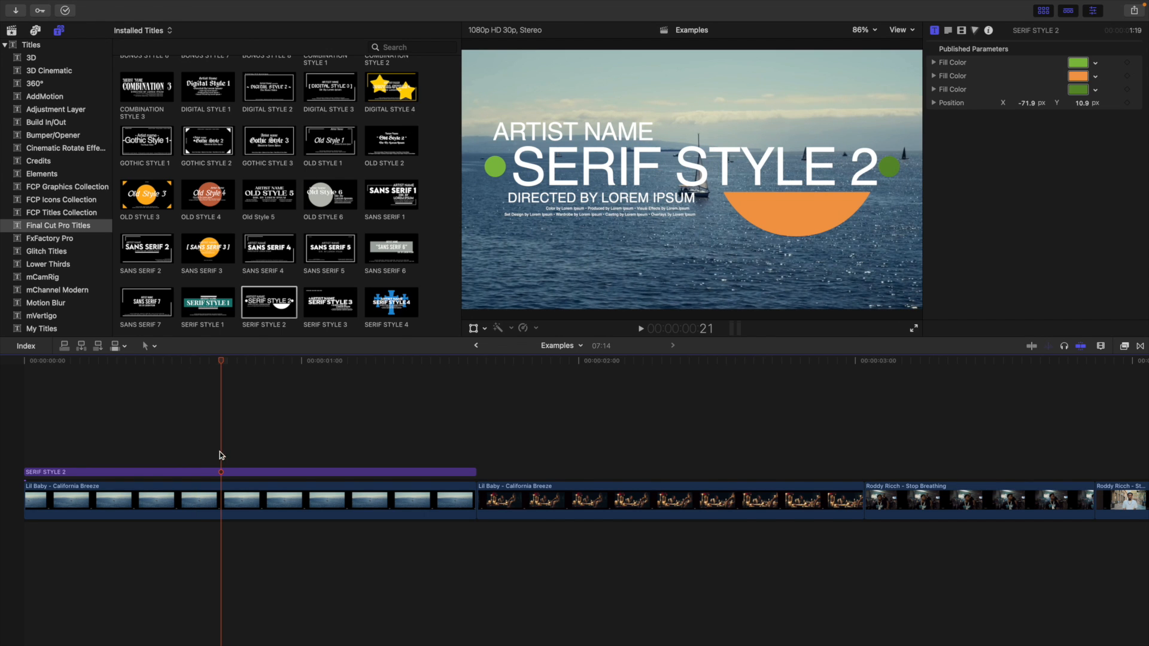
# Replace the SERIF STYLE 2 text in the title with CALIFORNIA BREEZE
pyautogui.click(221, 472)
pyautogui.click(712, 163)
pyautogui.doubleClick(713, 162)
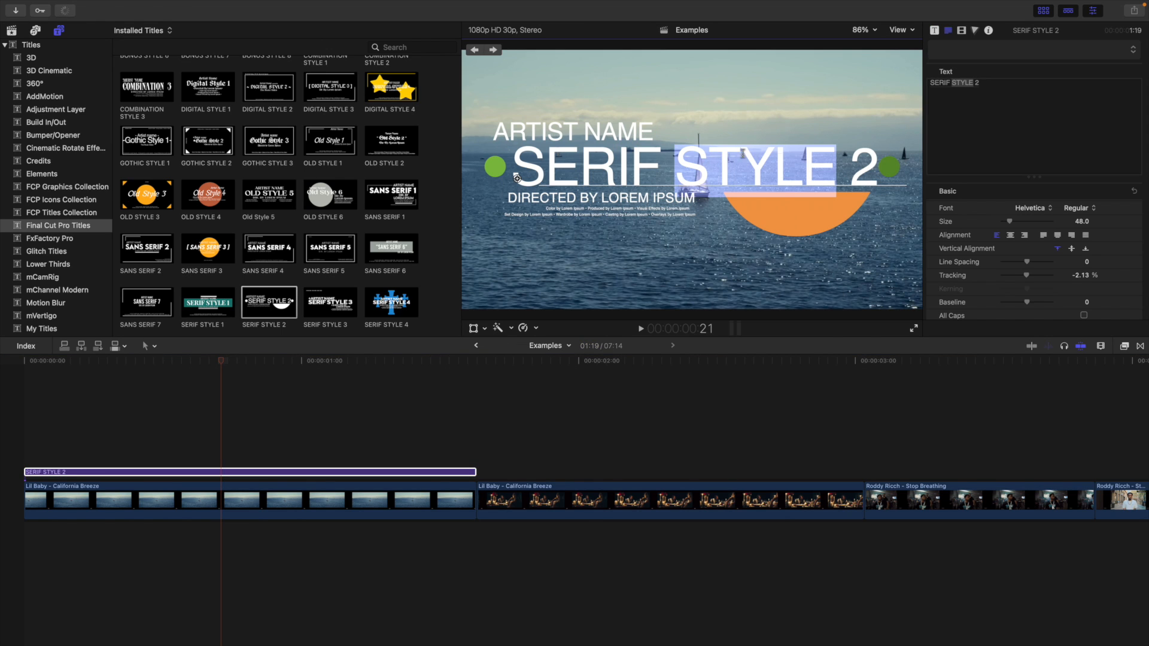
pyautogui.moveTo(996, 83); pyautogui.dragTo(929, 82)
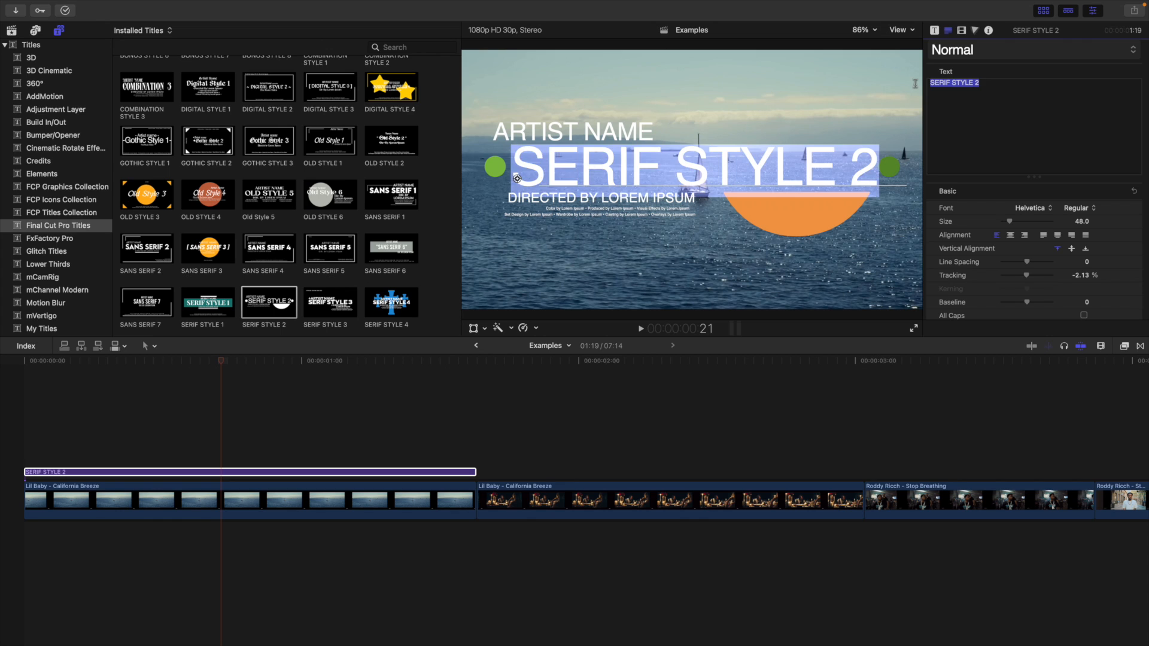
pyautogui.press('BackSpace')
pyautogui.write('CALIF')
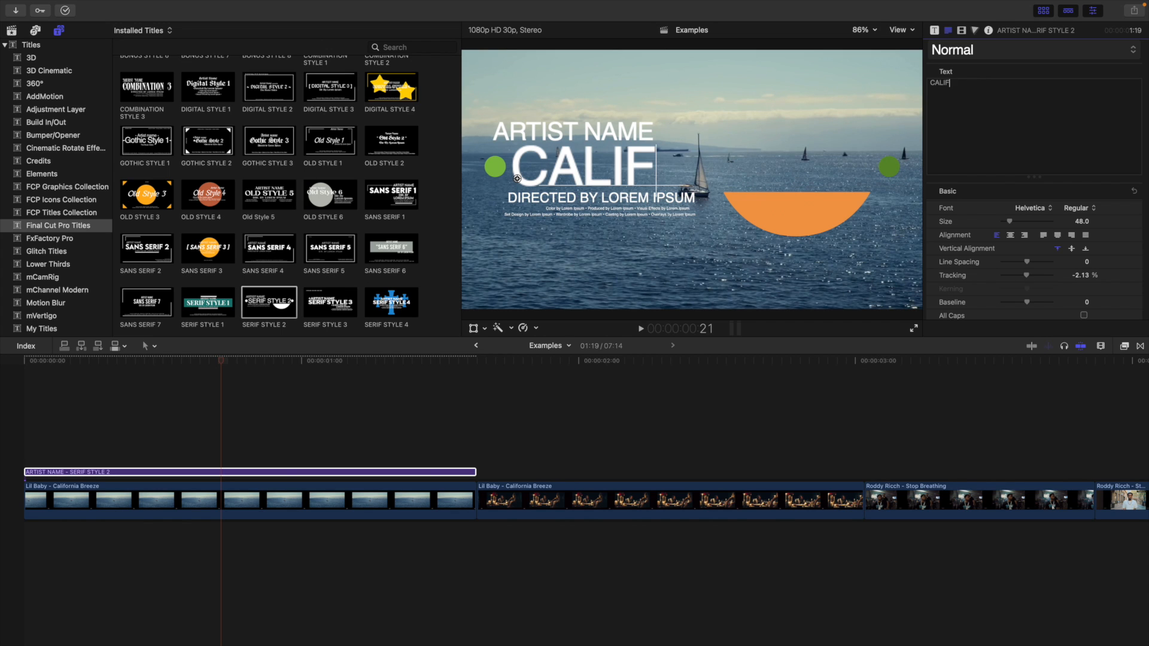
pyautogui.write('ORNIA')
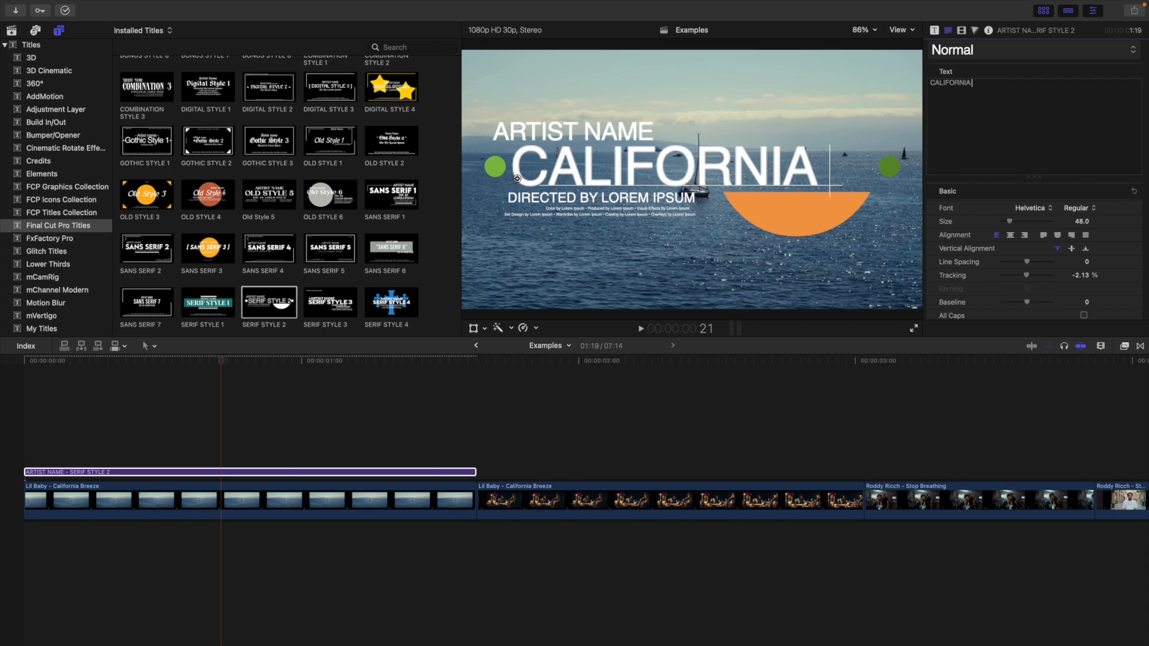
pyautogui.write(' BREEZE')
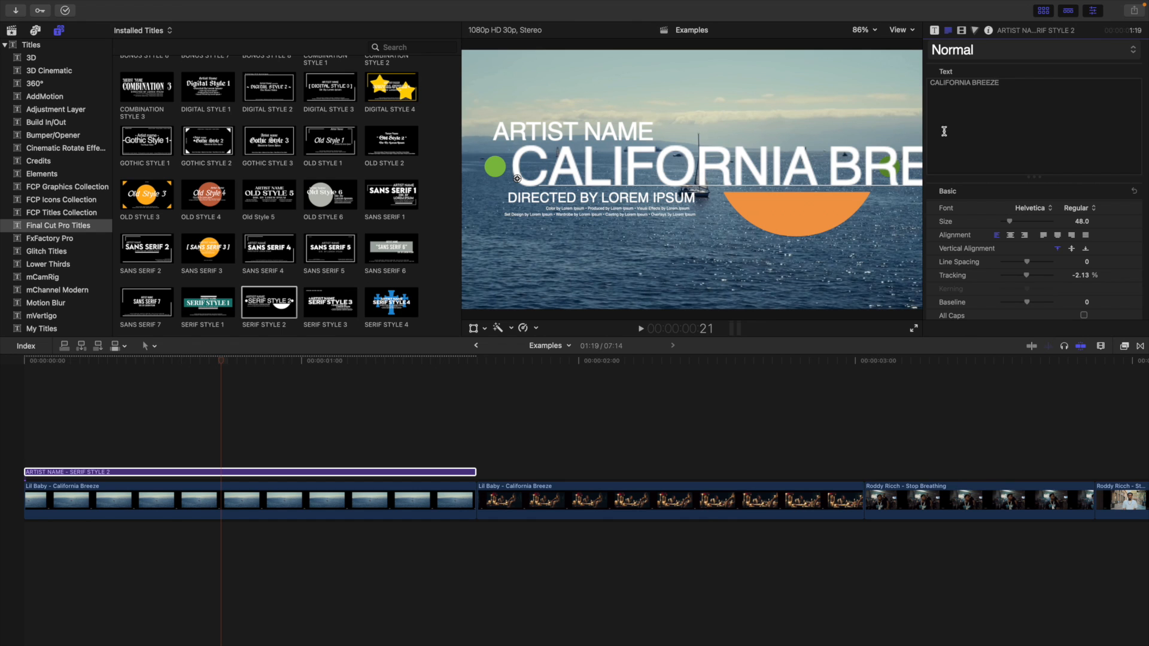
# Set the CALIFORNIA BREEZE text to the Heatwave font at size 61.7 so it fits between the circles
pyautogui.moveTo(1080, 222); pyautogui.dragTo(1038, 212)
pyautogui.click(1038, 211)
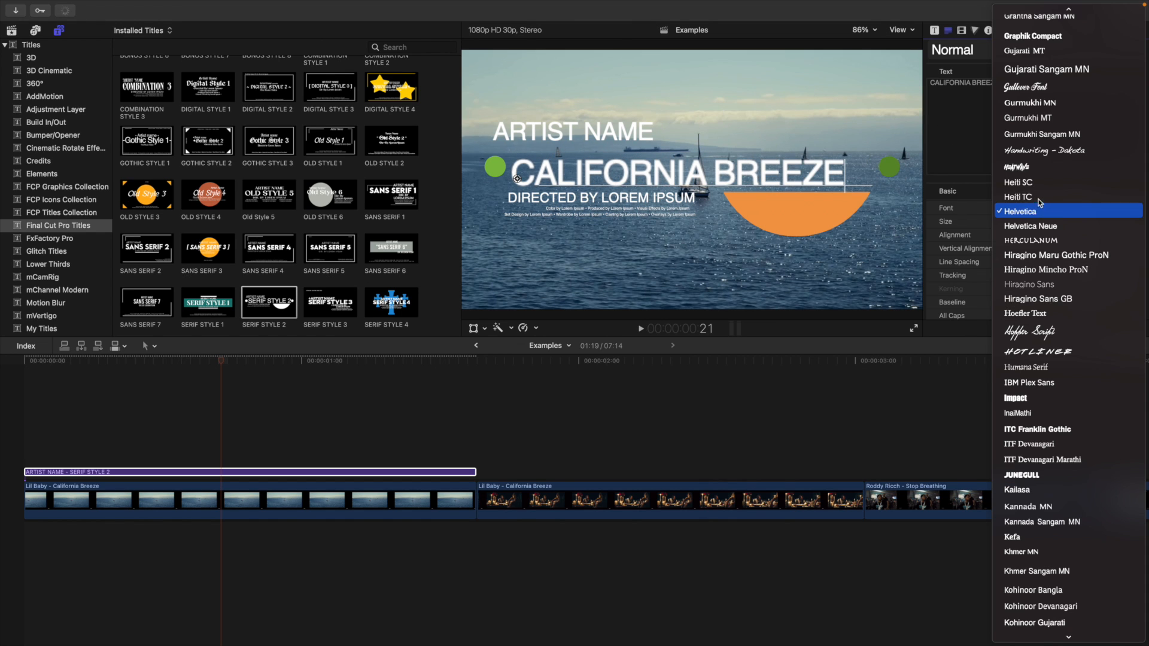
pyautogui.click(1030, 166)
pyautogui.moveTo(1079, 222)
pyautogui.mouseDown()
pyautogui.moveTo(1101, 223)
pyautogui.moveTo(1076, 222)
pyautogui.mouseUp()
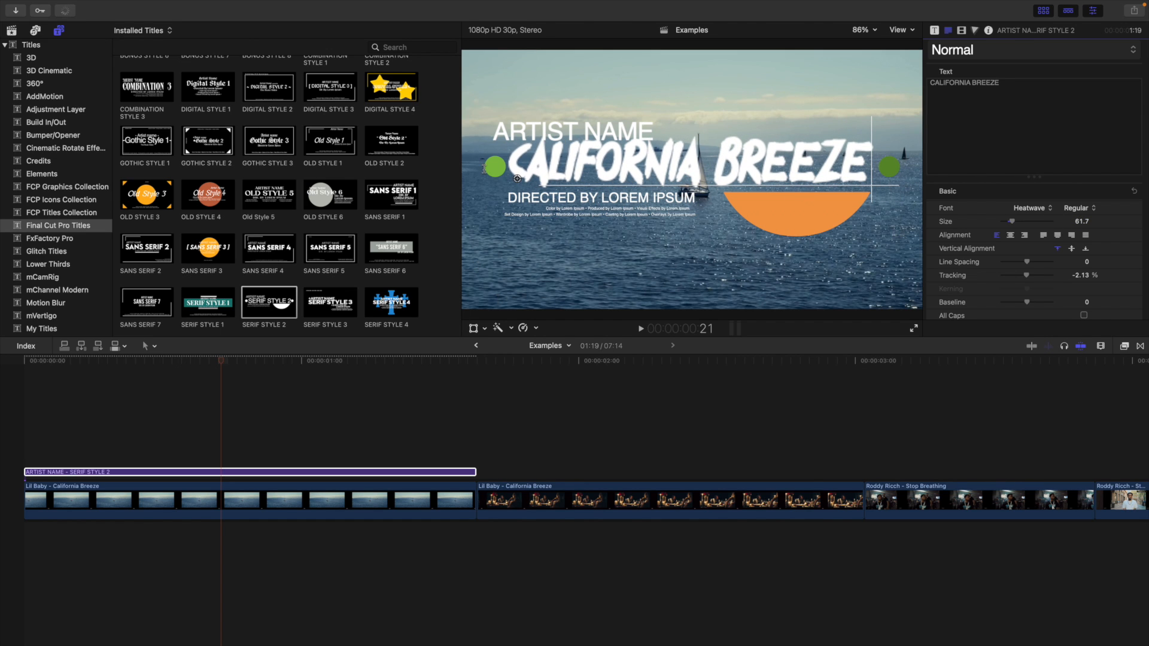
# Replace the ARTIST NAME text with LIL BABY and deselect the title
pyautogui.tripleClick(512, 134)
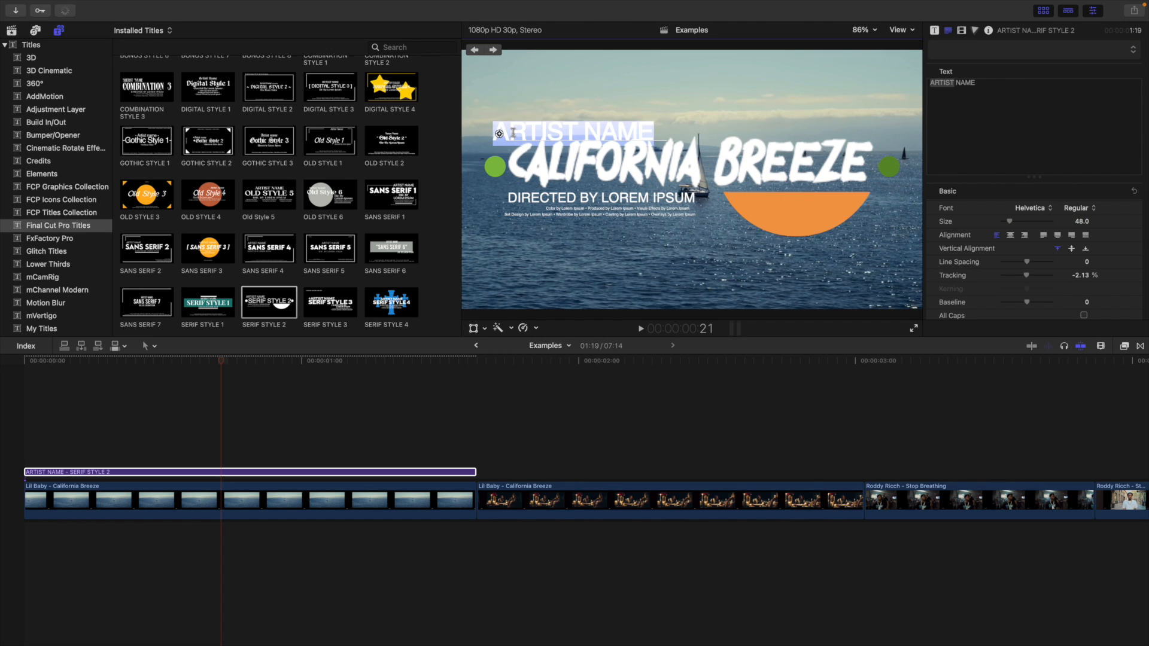
pyautogui.click(988, 82)
pyautogui.write('LIL BAY')
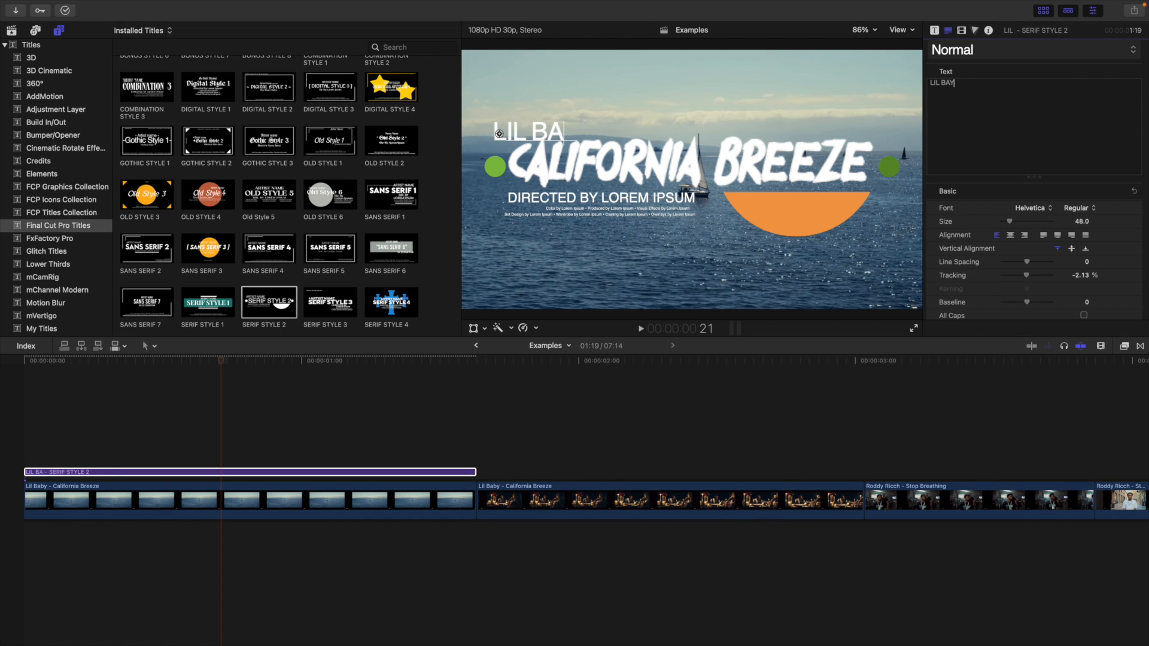
pyautogui.press('BackSpace')
pyautogui.write('BY')
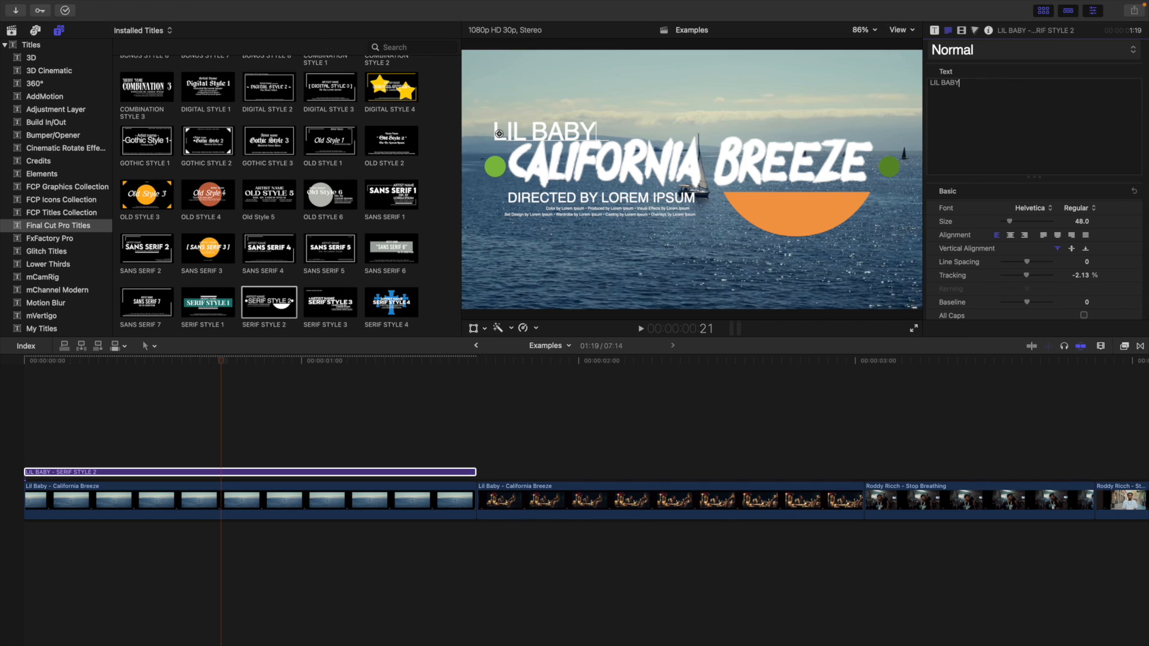
pyautogui.click(224, 435)
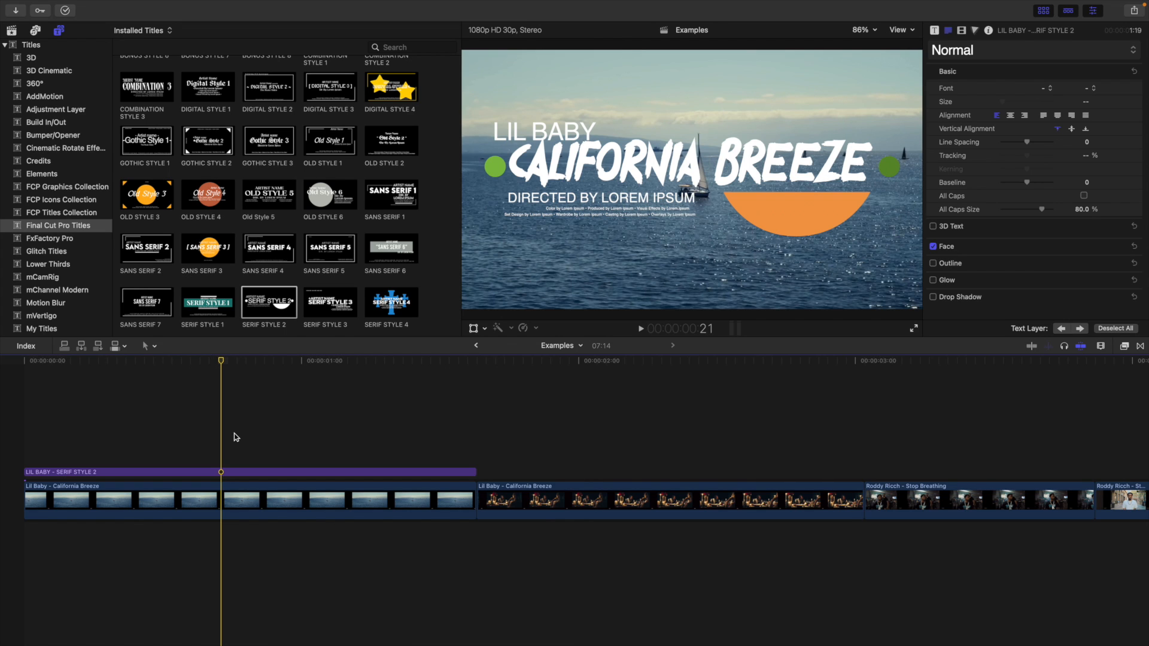
# Duplicate the LIL BABY title onto the track directly above itself and select the lower copy
pyautogui.click(233, 471)
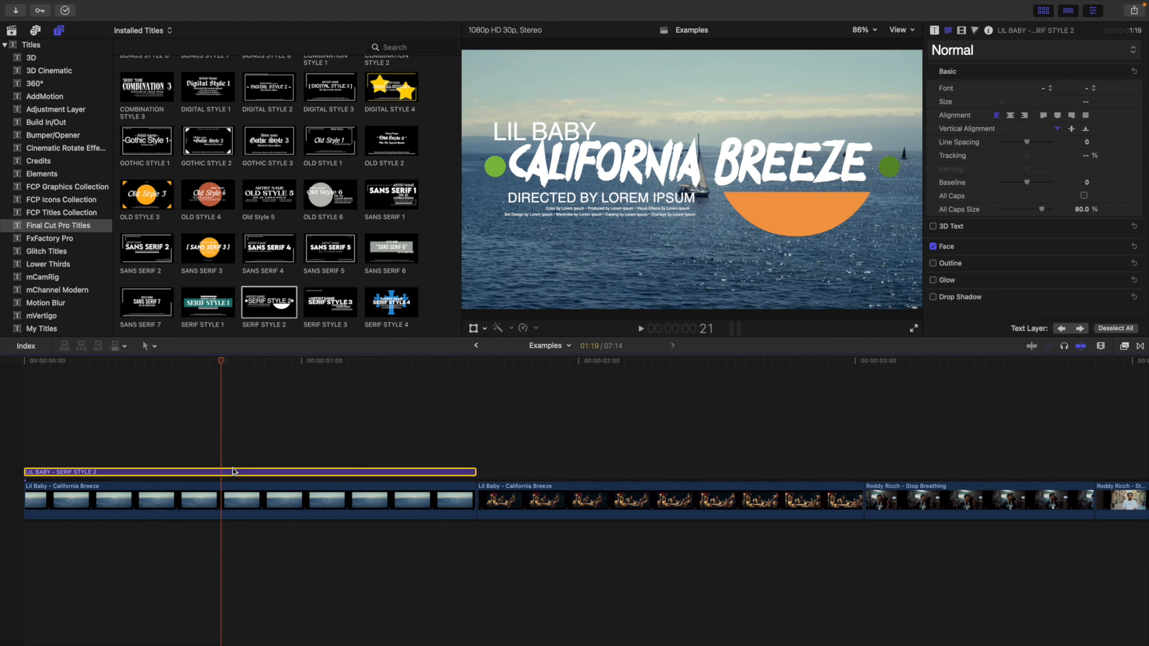
pyautogui.moveTo(233, 471); pyautogui.dragTo(234, 459)
pyautogui.click(232, 472)
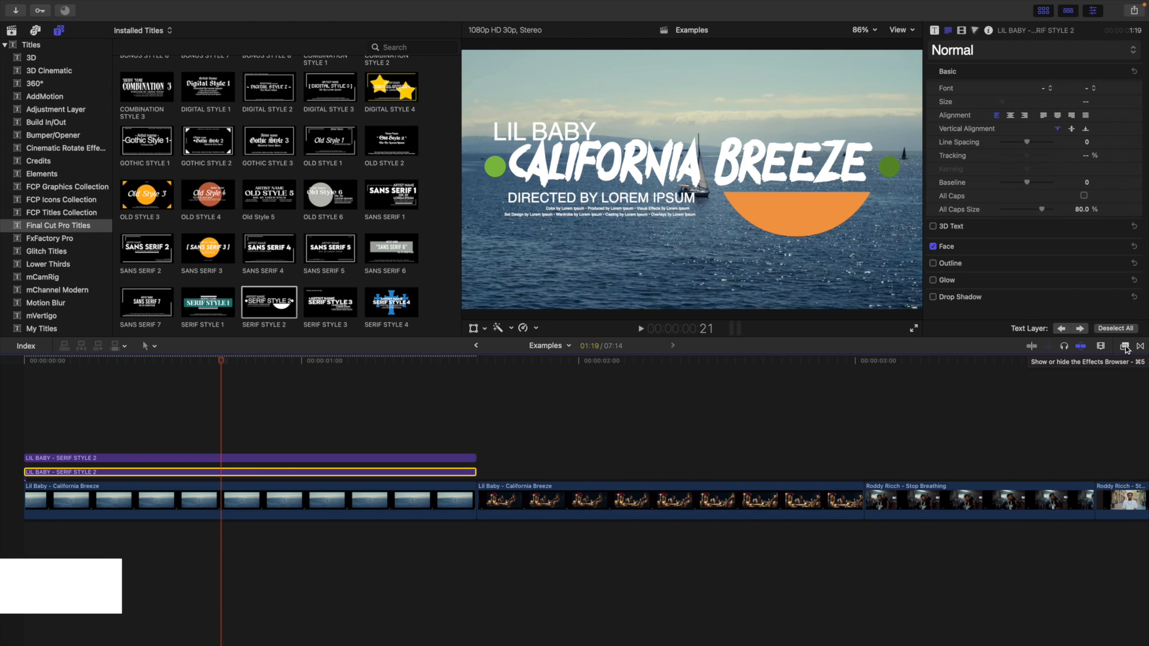
# Search the effects for GAU and apply the Gaussian effect to the lower LIL BABY title
pyautogui.click(1125, 347)
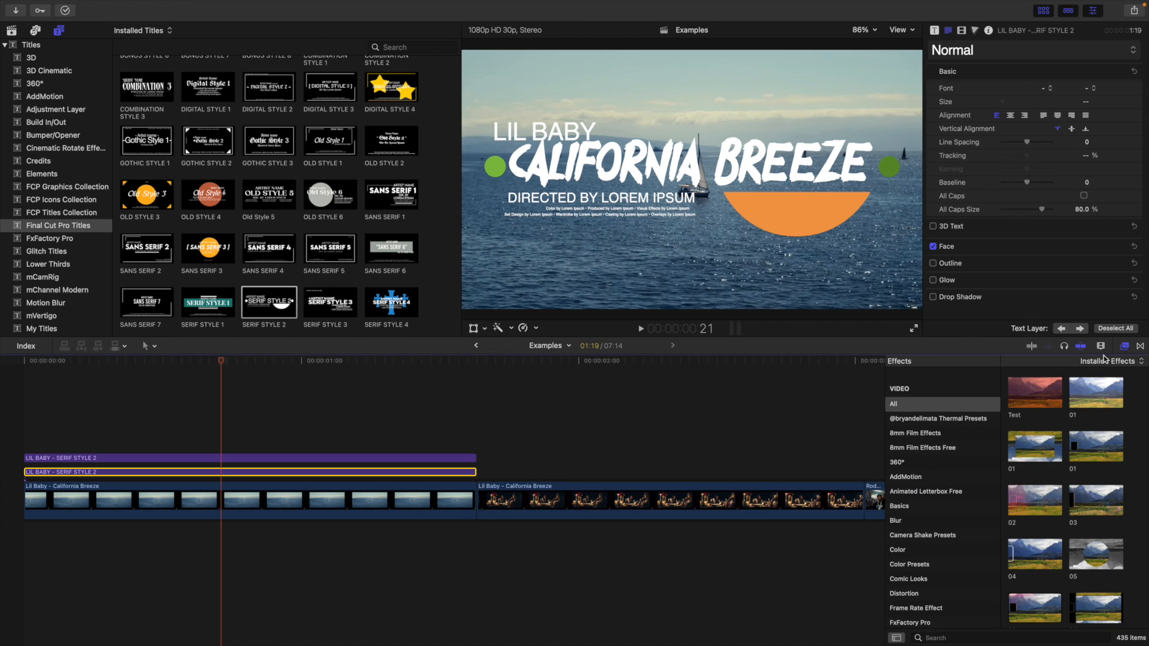
pyautogui.click(957, 637)
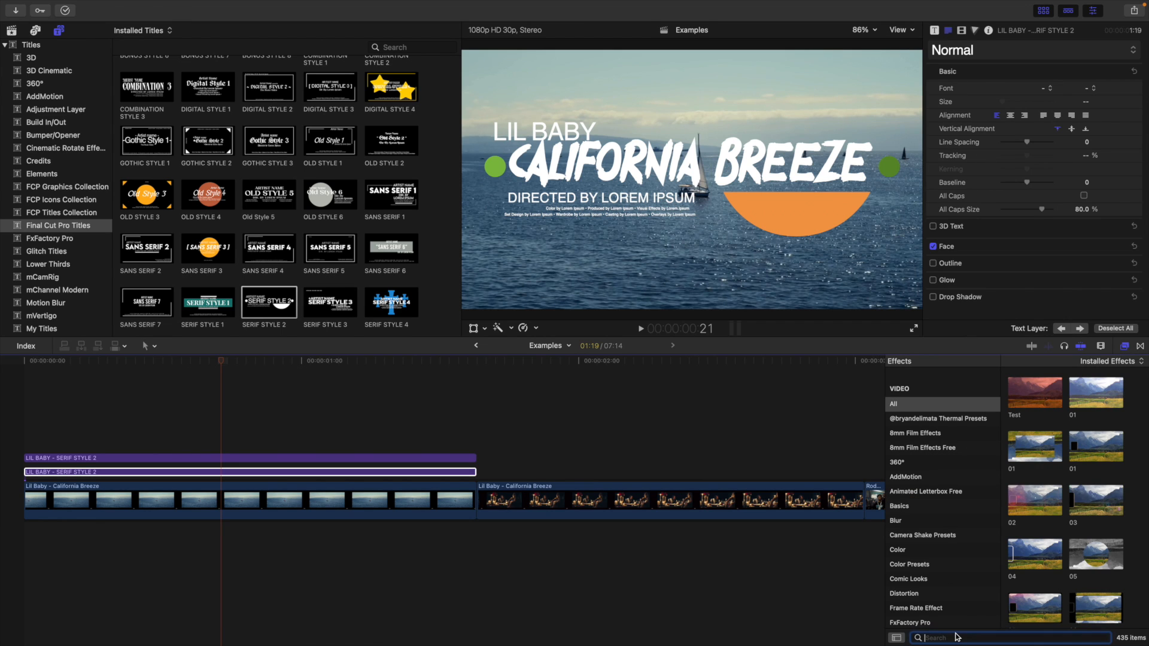
pyautogui.write('GAU')
pyautogui.moveTo(1045, 395); pyautogui.dragTo(386, 474)
pyautogui.click(1125, 347)
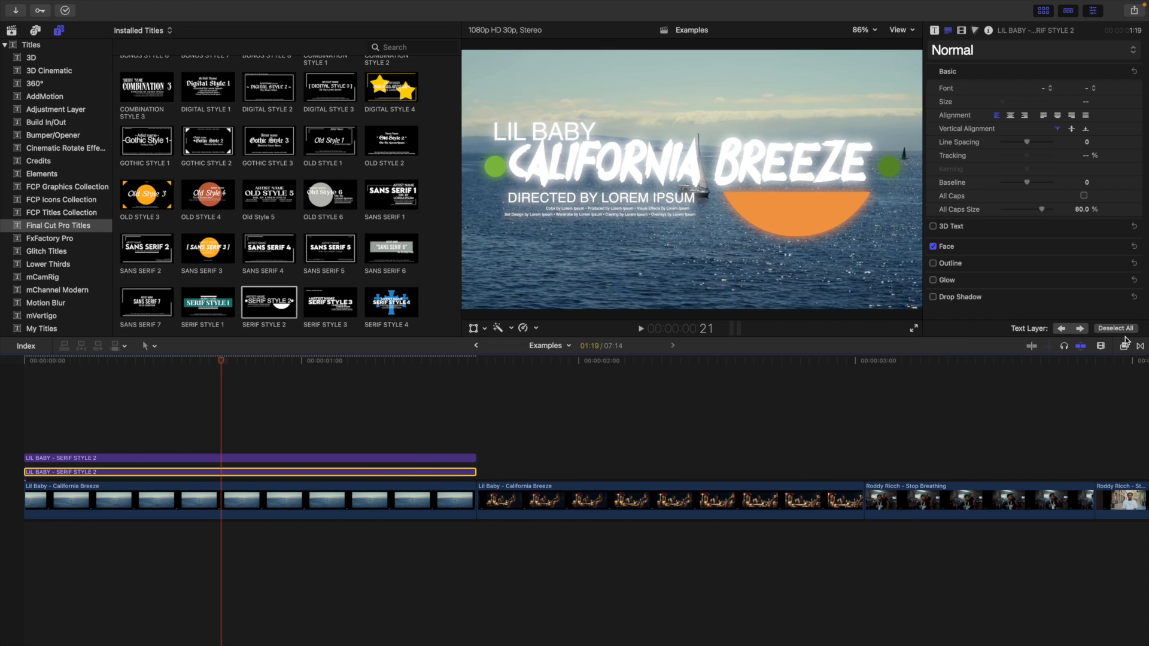
# Set the lower title's Gaussian amount to 40 and play back the glowing title from the start of the timeline
pyautogui.click(962, 31)
pyautogui.click(1079, 77)
pyautogui.write('40')
pyautogui.press('Return')
pyautogui.click(221, 410)
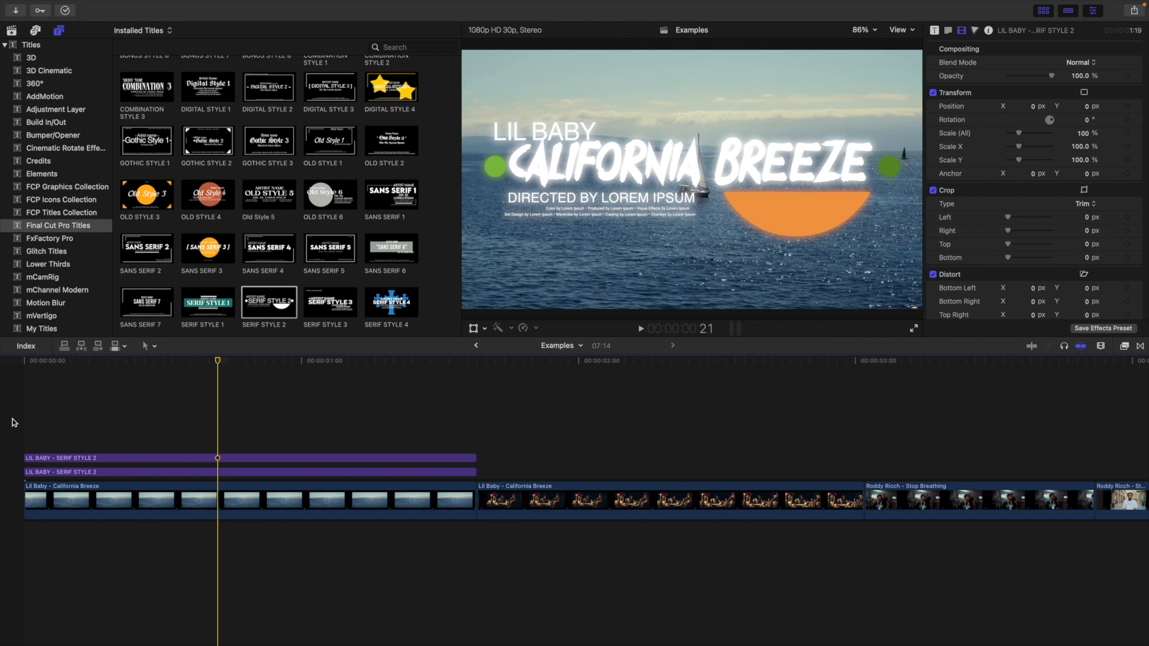
pyautogui.press('Home')
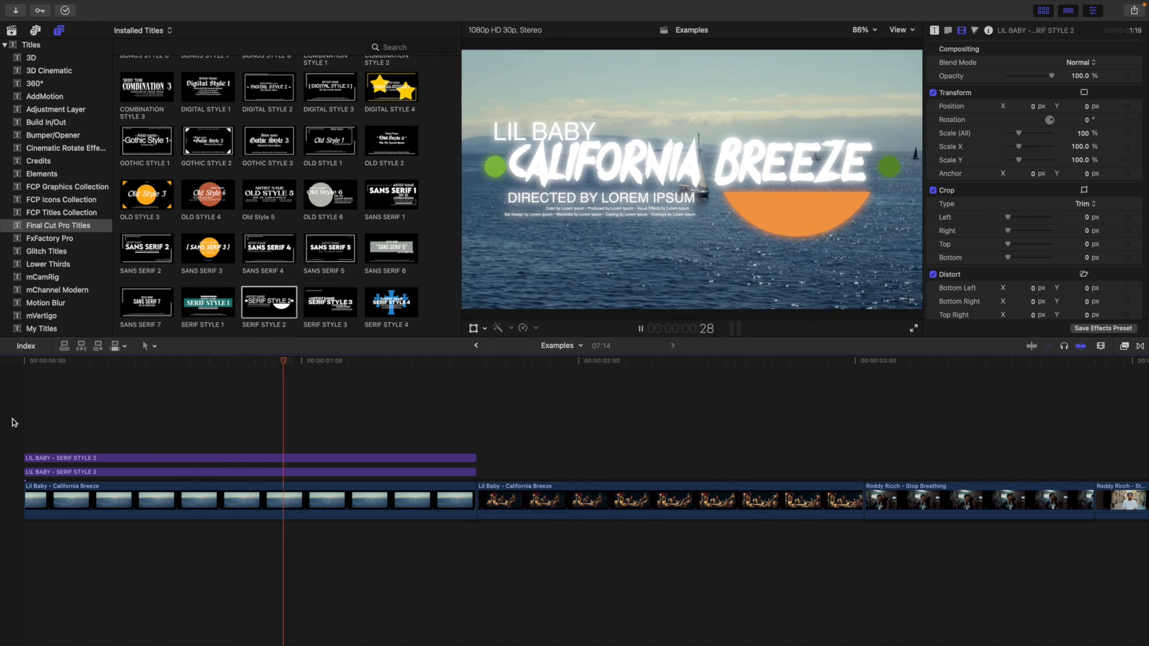
pyautogui.press('space')
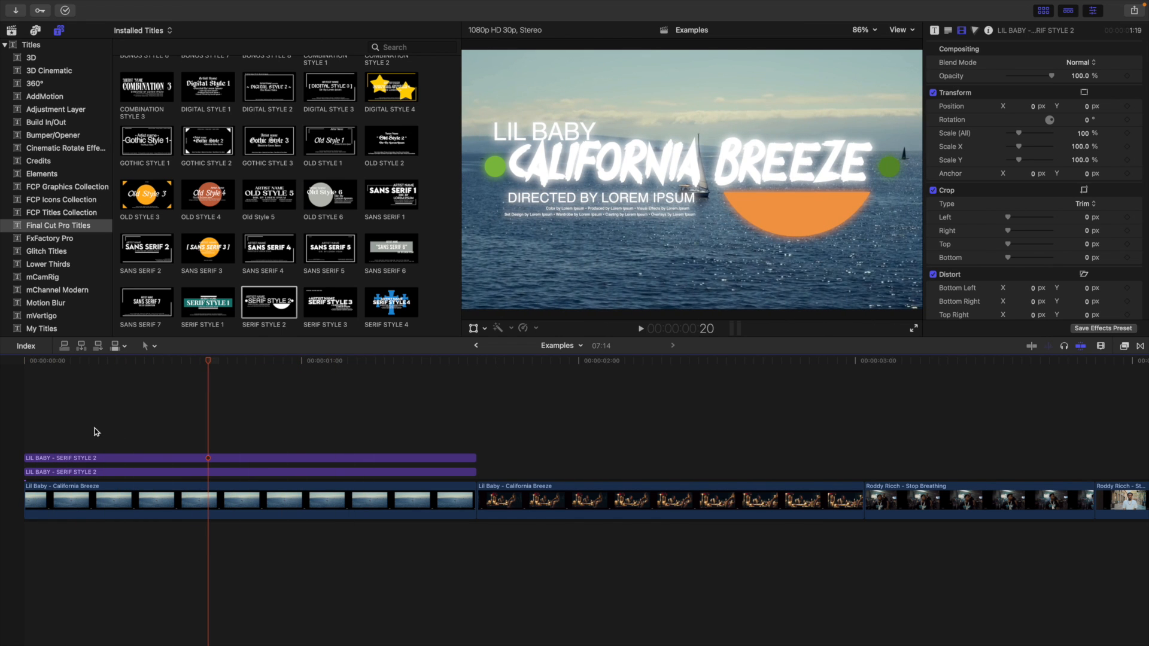
# Combine the two stacked LIL BABY titles into a compound clip named TEXT
pyautogui.moveTo(162, 438); pyautogui.dragTo(203, 473)
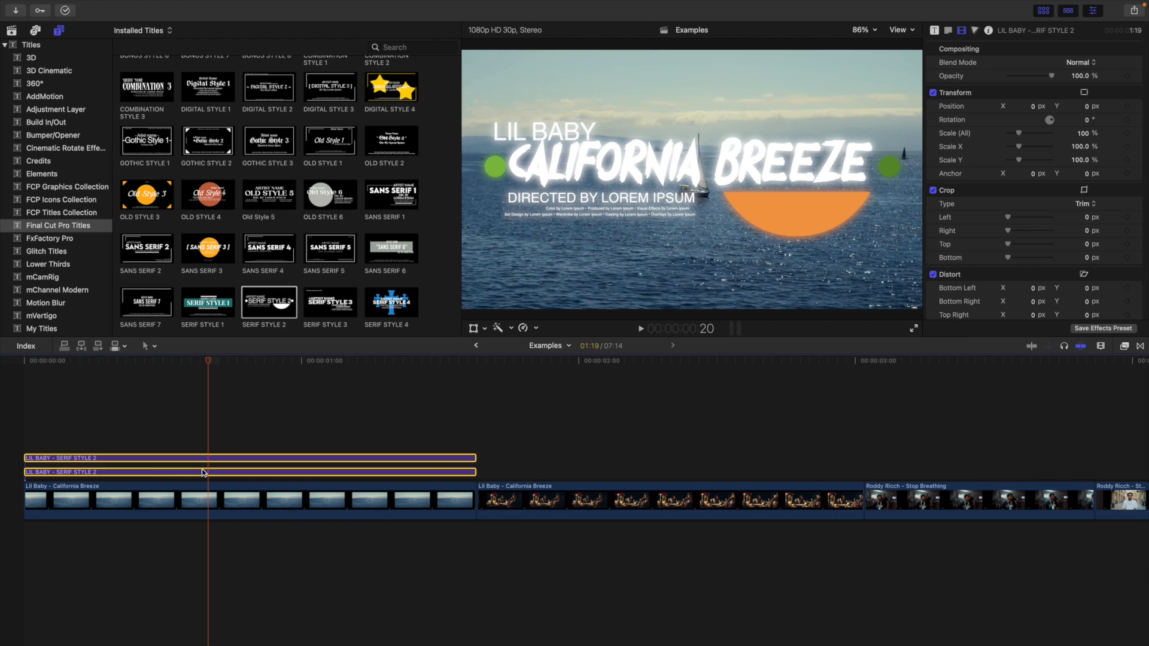
pyautogui.hotkey('alt', 'g')
pyautogui.write('TEXT')
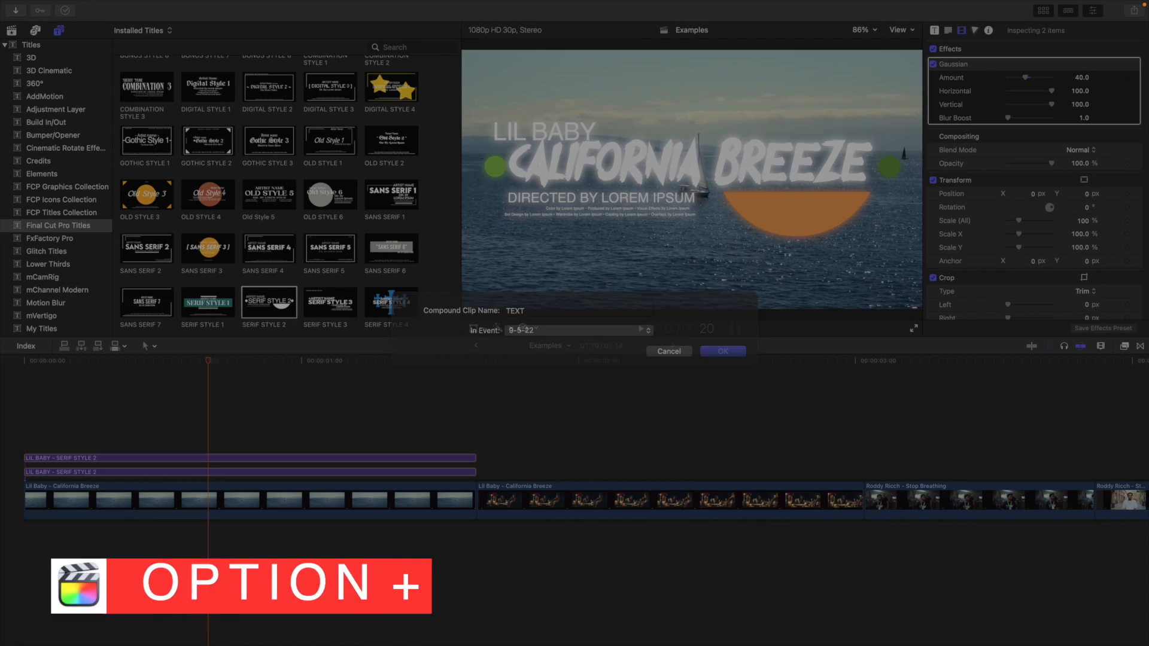
pyautogui.press('Return')
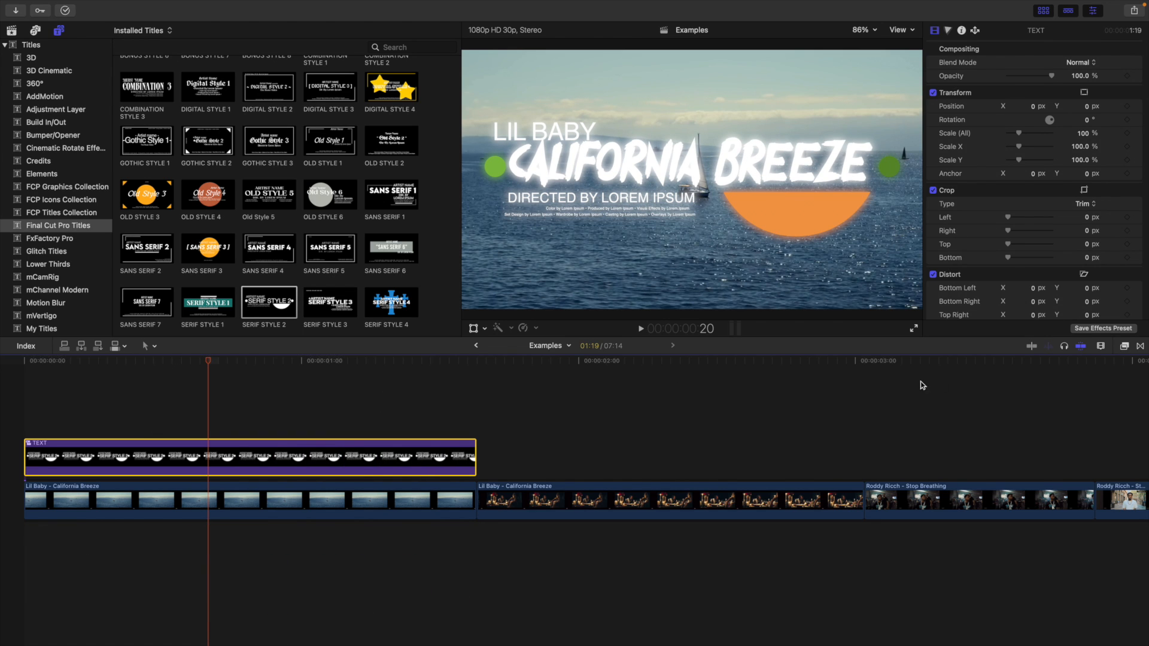
# Search the effects for DROP and apply the Drop Shadow effect to the TEXT compound clip
pyautogui.click(1124, 347)
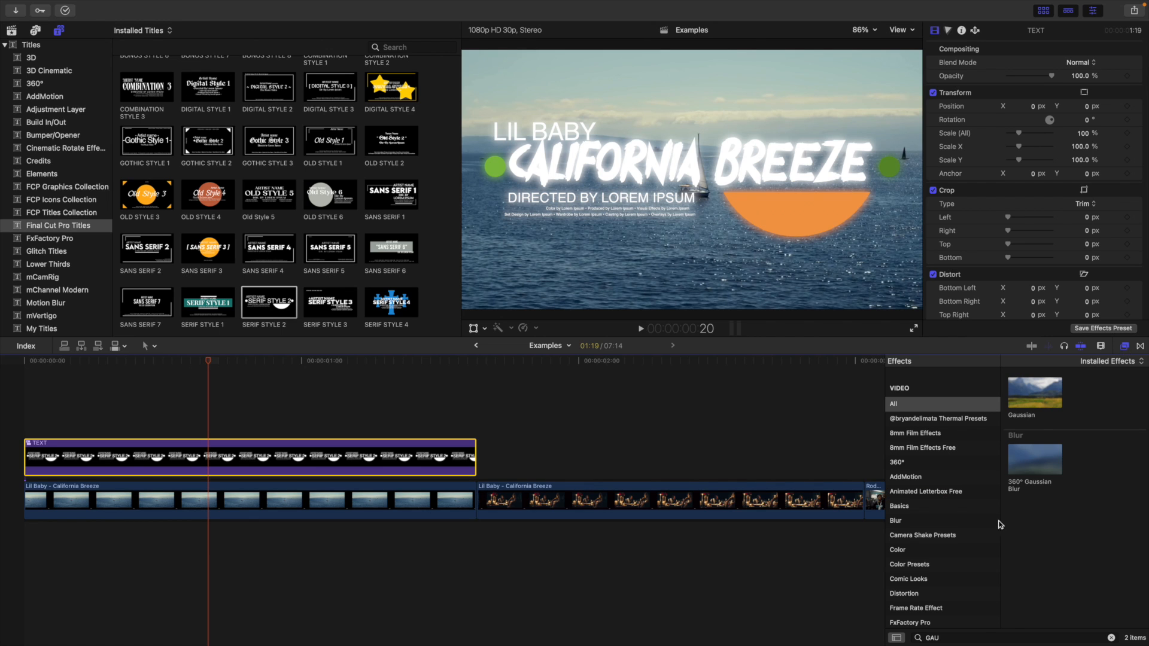
pyautogui.click(979, 636)
pyautogui.write('DROP')
pyautogui.moveTo(1009, 411); pyautogui.dragTo(335, 455)
# Move the drop shadow close behind the text, to about X 0.01 and Y -0.53 px, and compare the effect off and on
pyautogui.moveTo(623, 224); pyautogui.dragTo(624, 207)
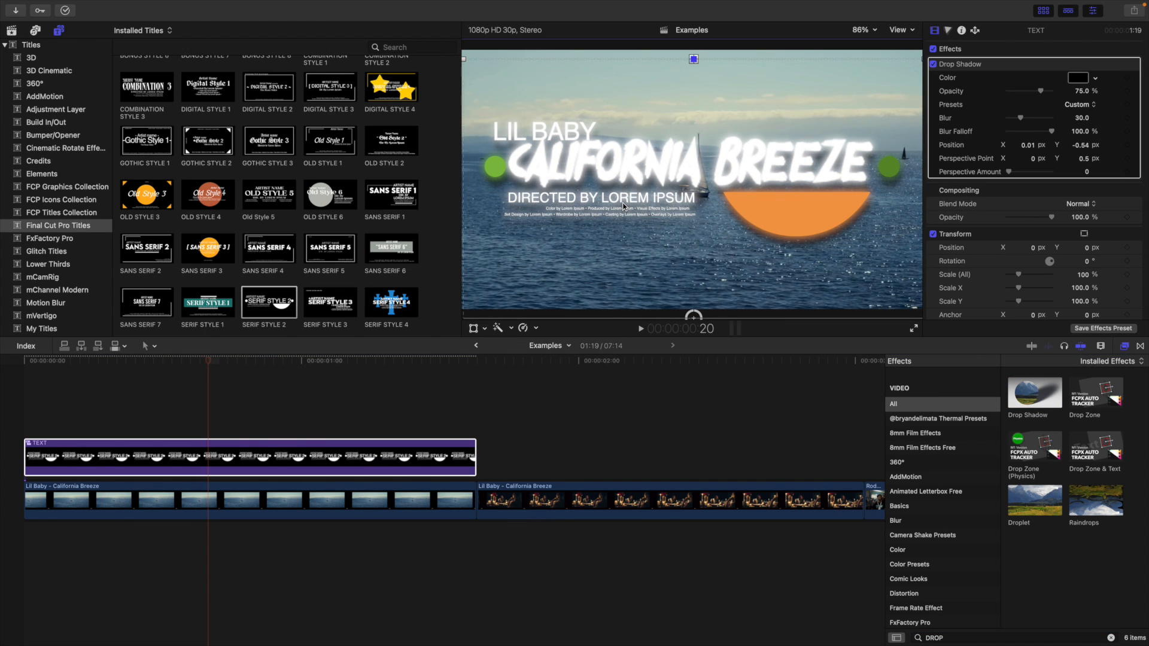
pyautogui.click(932, 64)
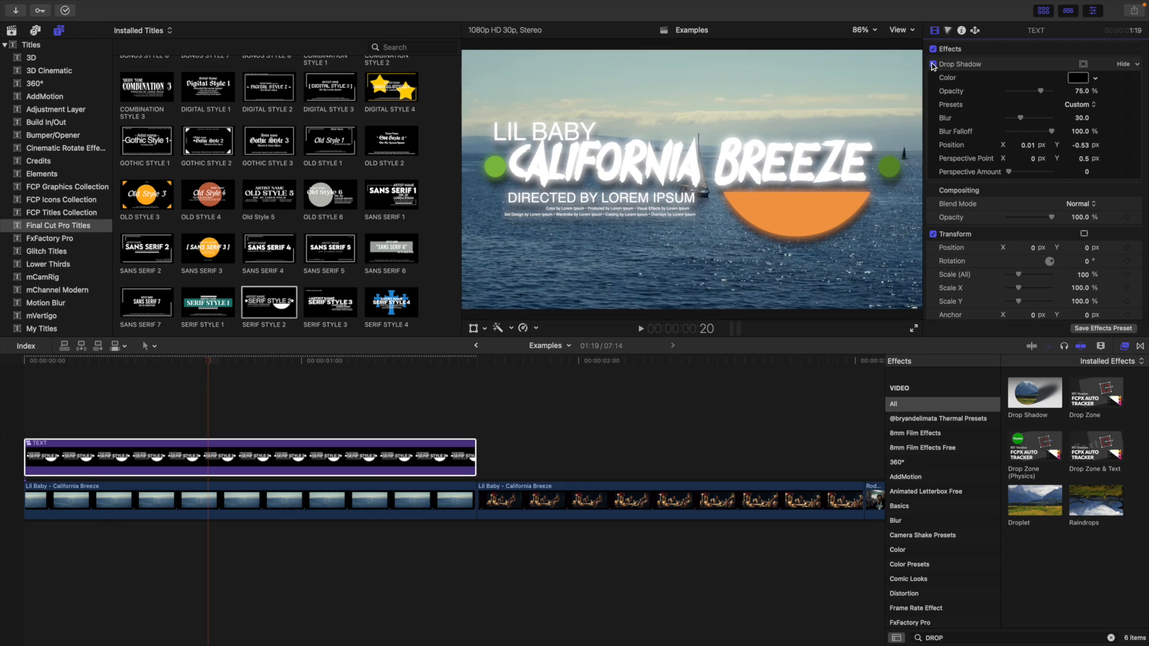
pyautogui.click(932, 64)
# Add a Cross Dissolve to both ends of the TEXT compound clip and shorten the opening one to about 9 frames
pyautogui.click(243, 455)
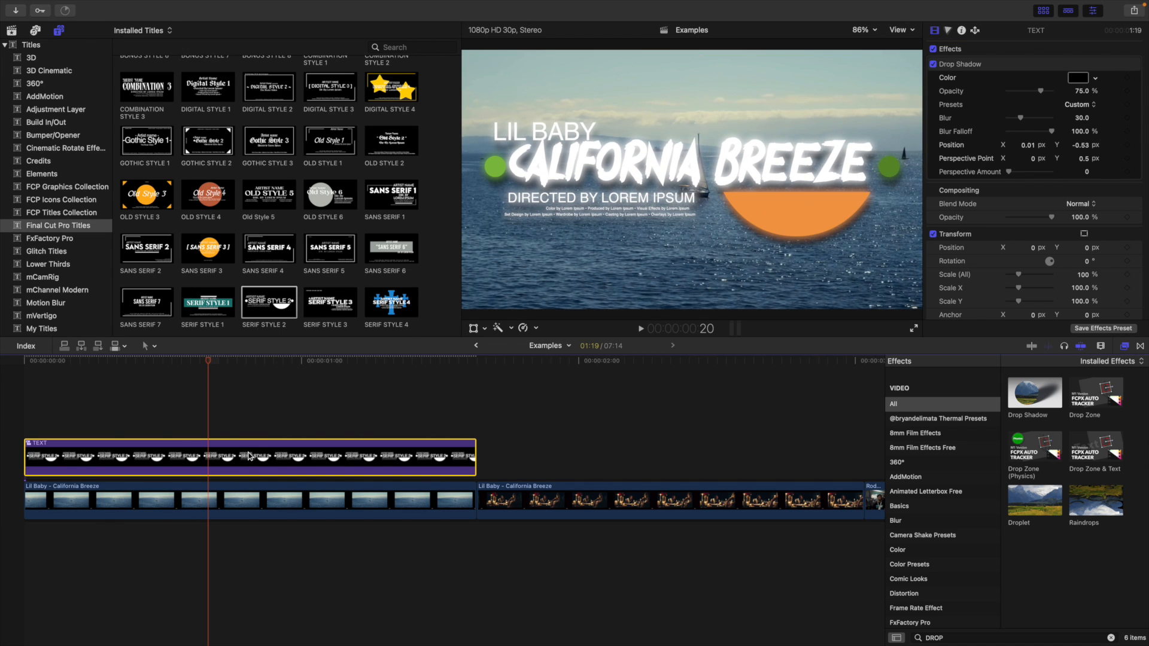
pyautogui.click(1139, 347)
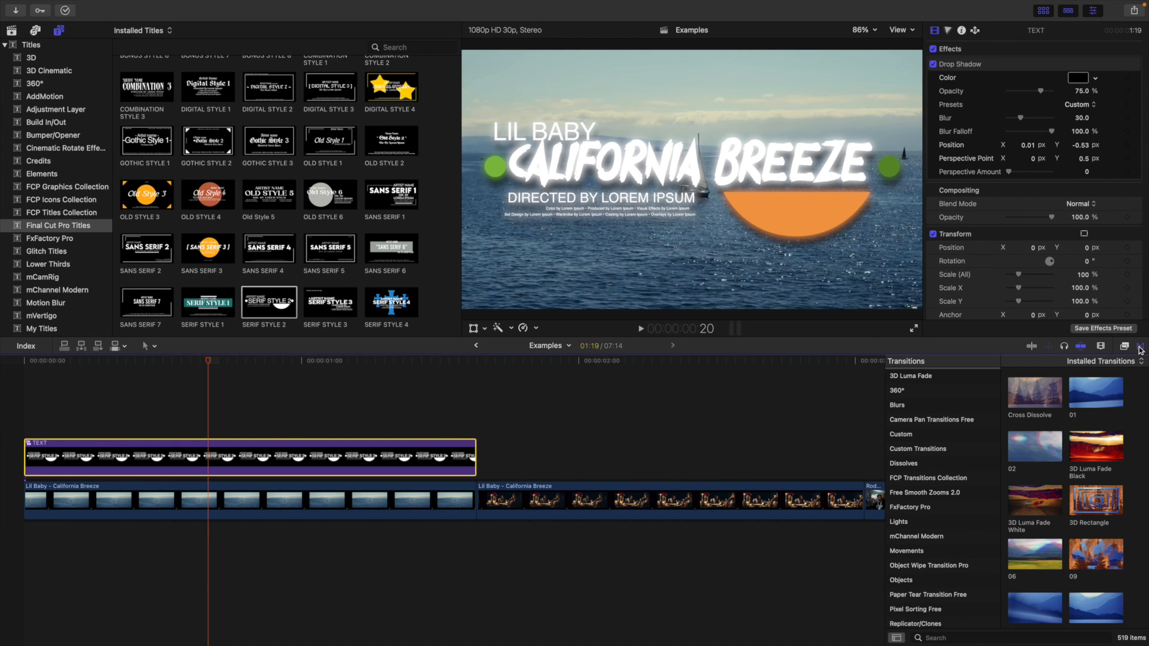
pyautogui.moveTo(1025, 383); pyautogui.dragTo(316, 450)
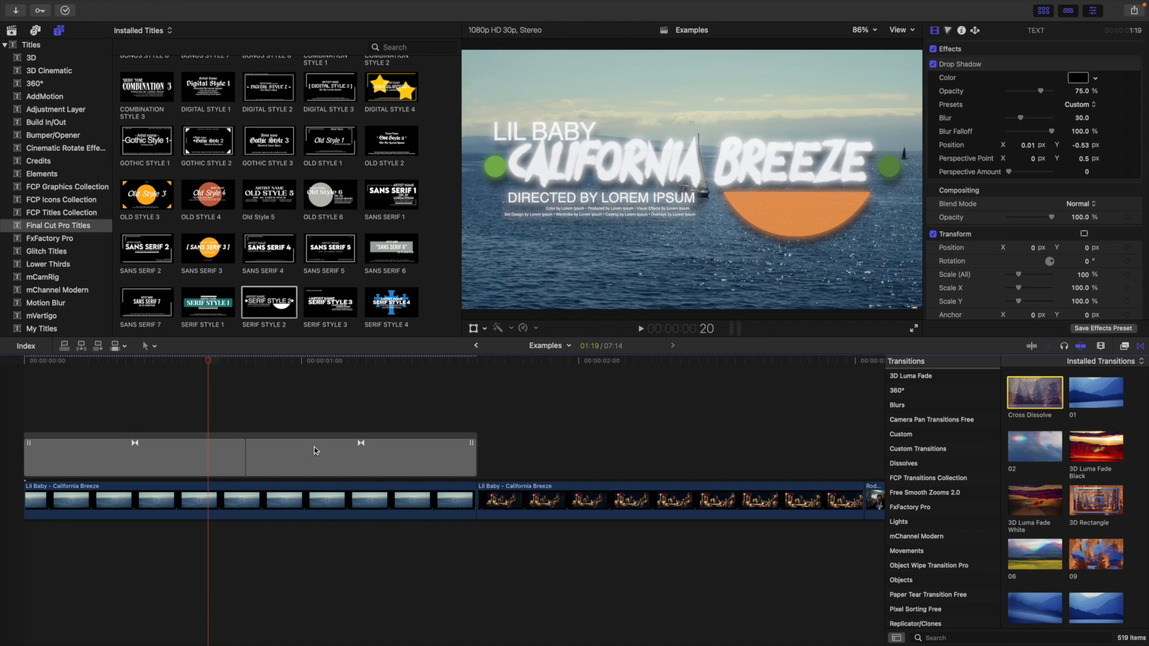
pyautogui.click(1140, 348)
pyautogui.moveTo(250, 453); pyautogui.dragTo(101, 454)
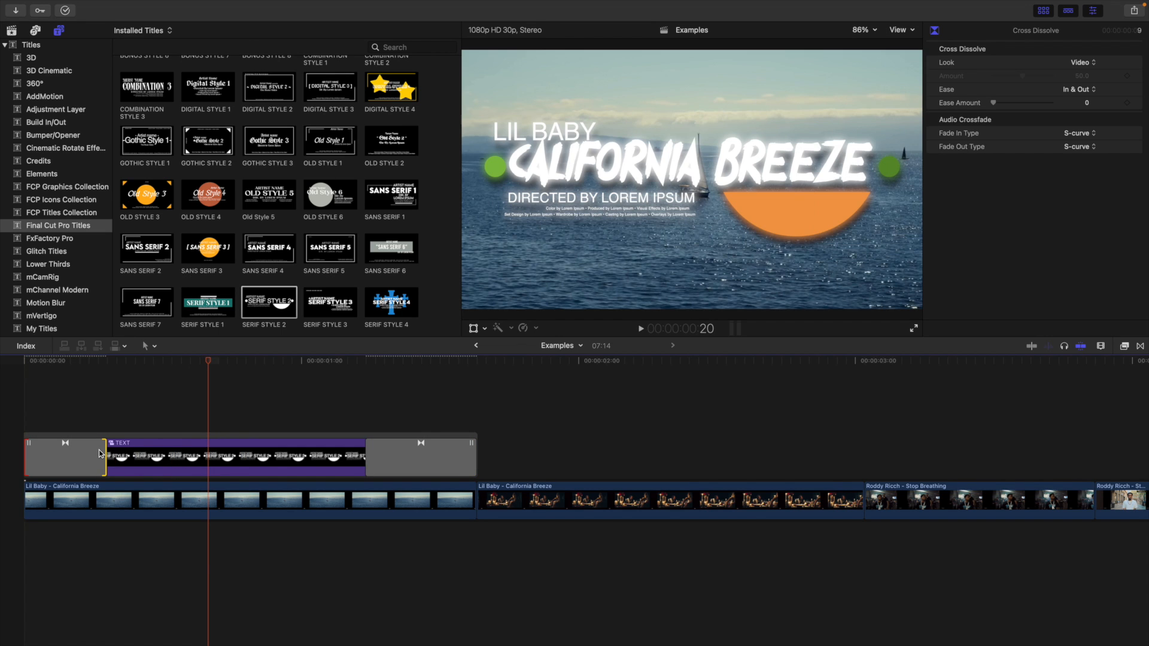
# Play the timeline from the beginning several times to check how the TEXT compound clip fades in and out
pyautogui.click(10, 413)
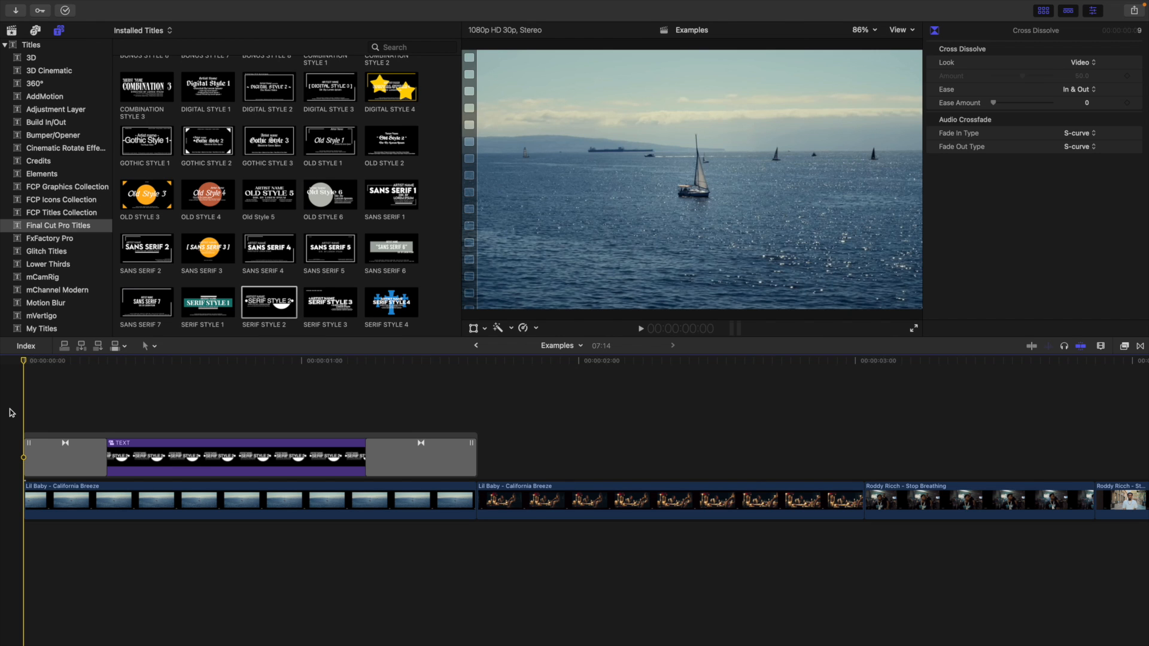
pyautogui.press('space')
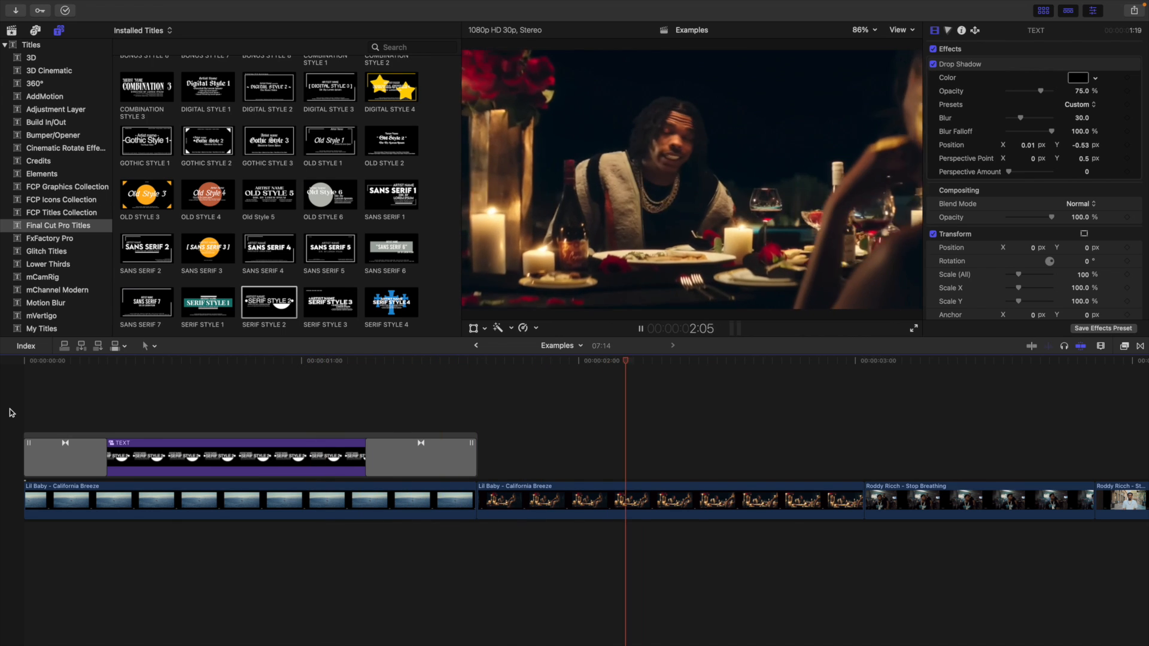
pyautogui.press('Home')
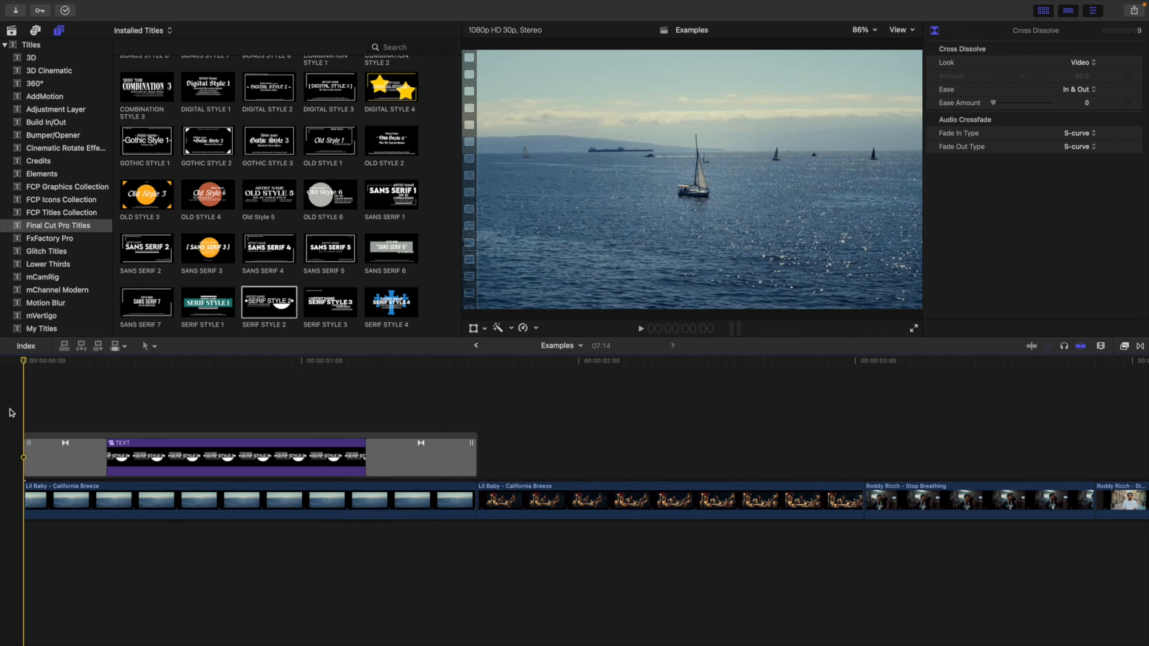
pyautogui.press('space')
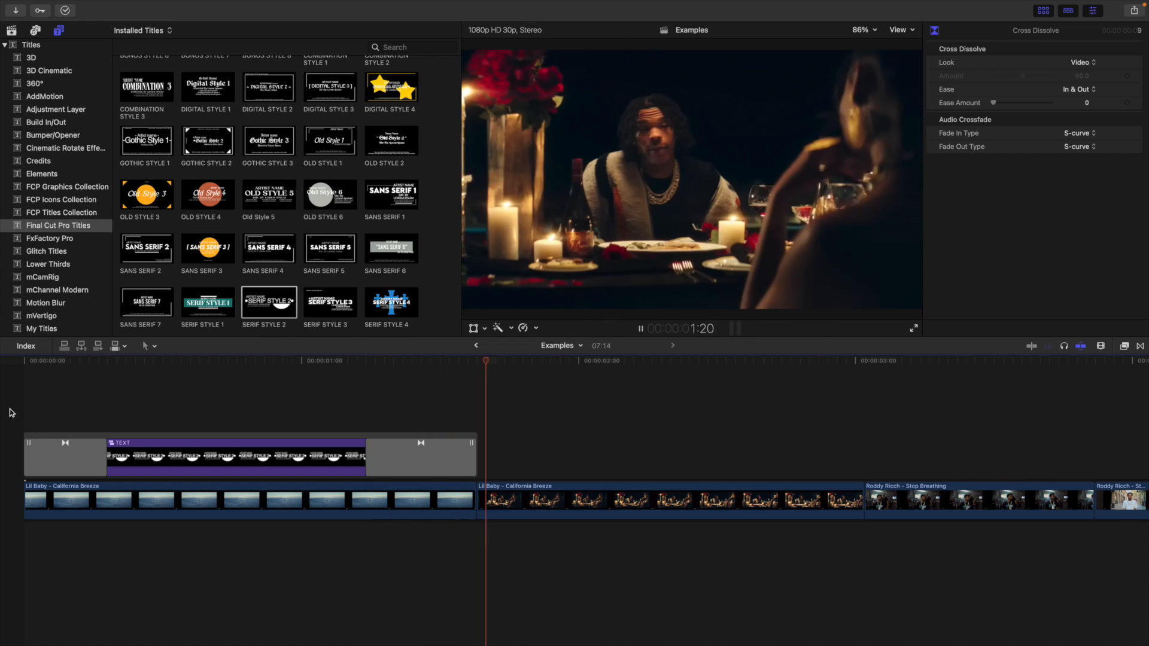
pyautogui.press('Home')
pyautogui.press('Home')
pyautogui.press('Home')
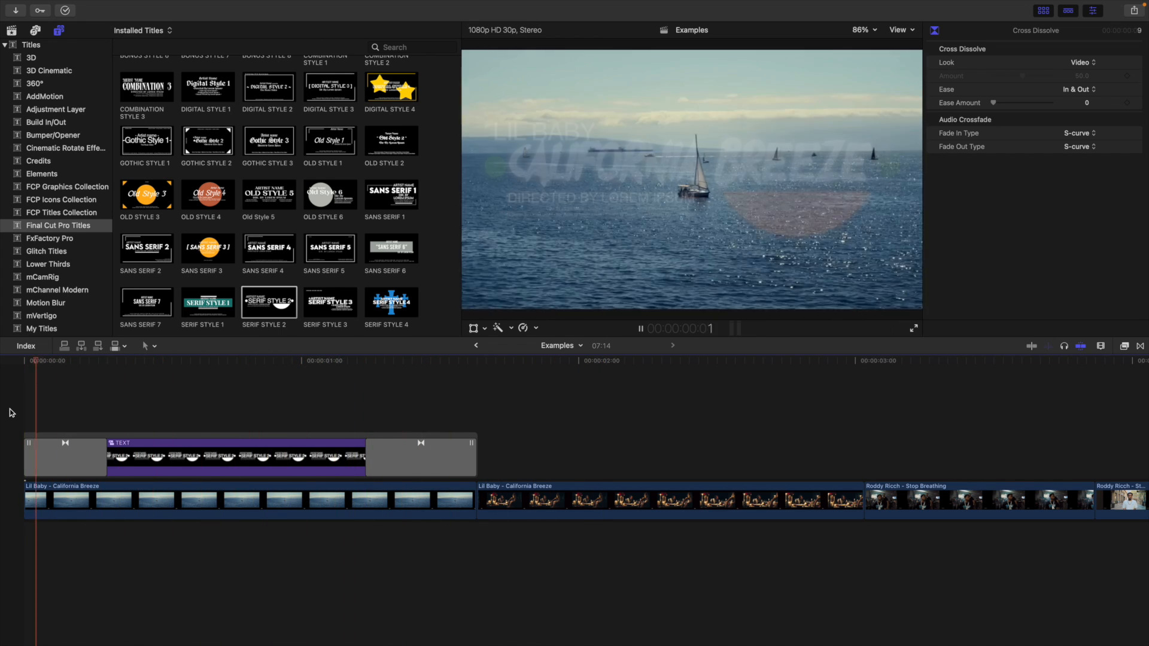
pyautogui.press('Home')
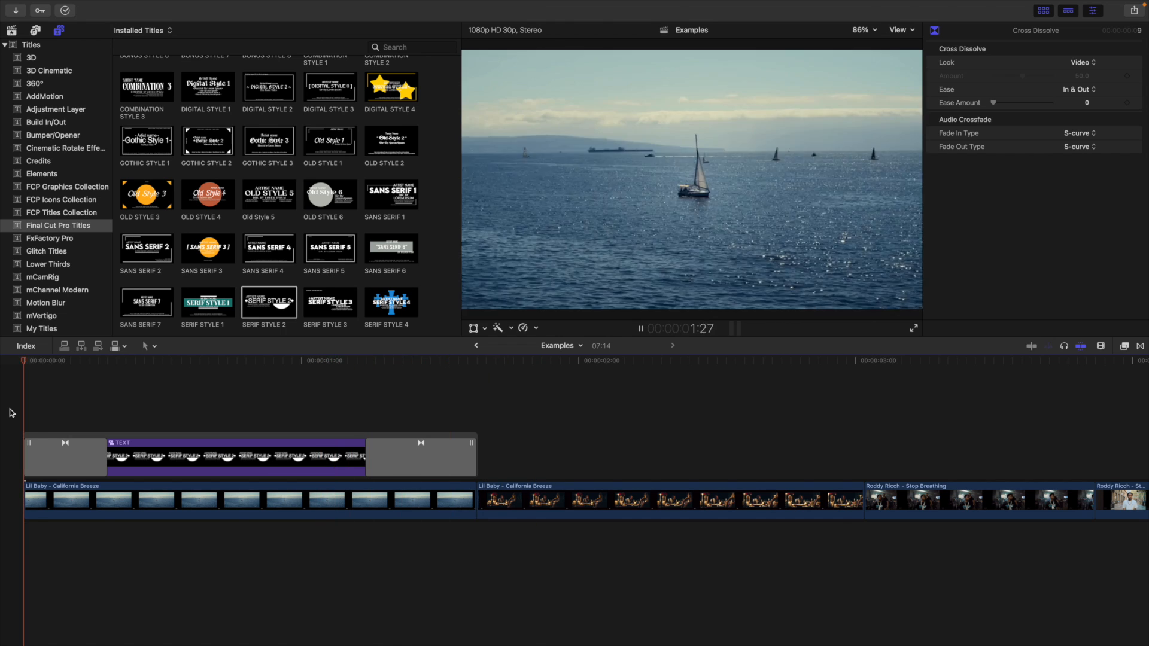
pyautogui.press('space')
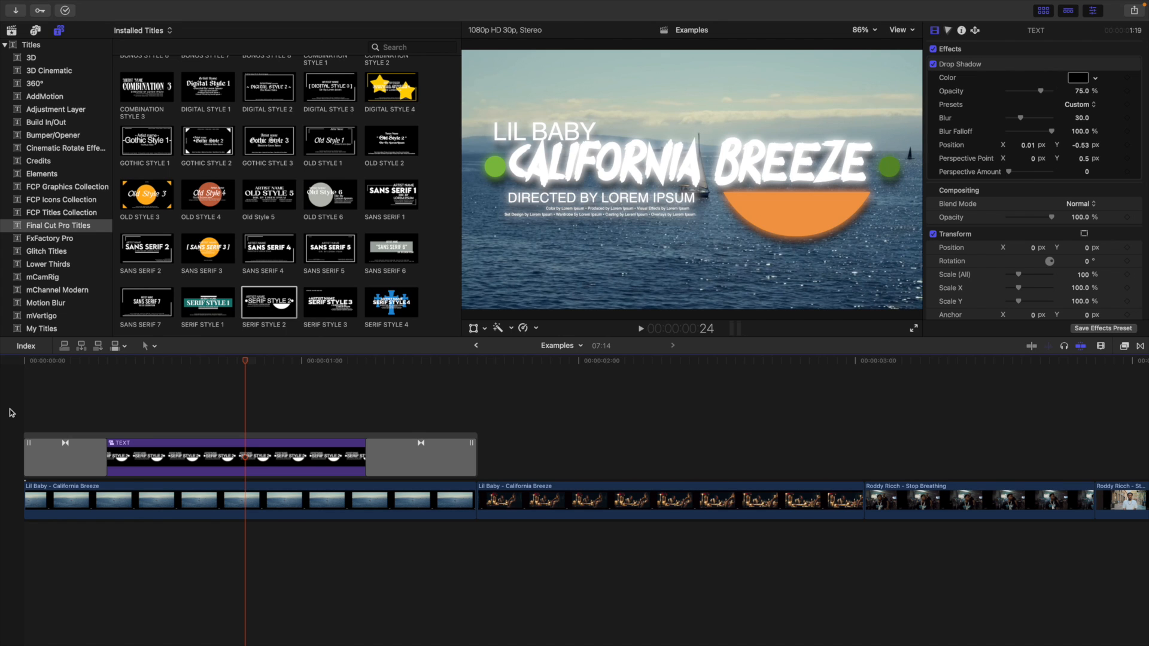
pyautogui.scroll(2, 422, 261)
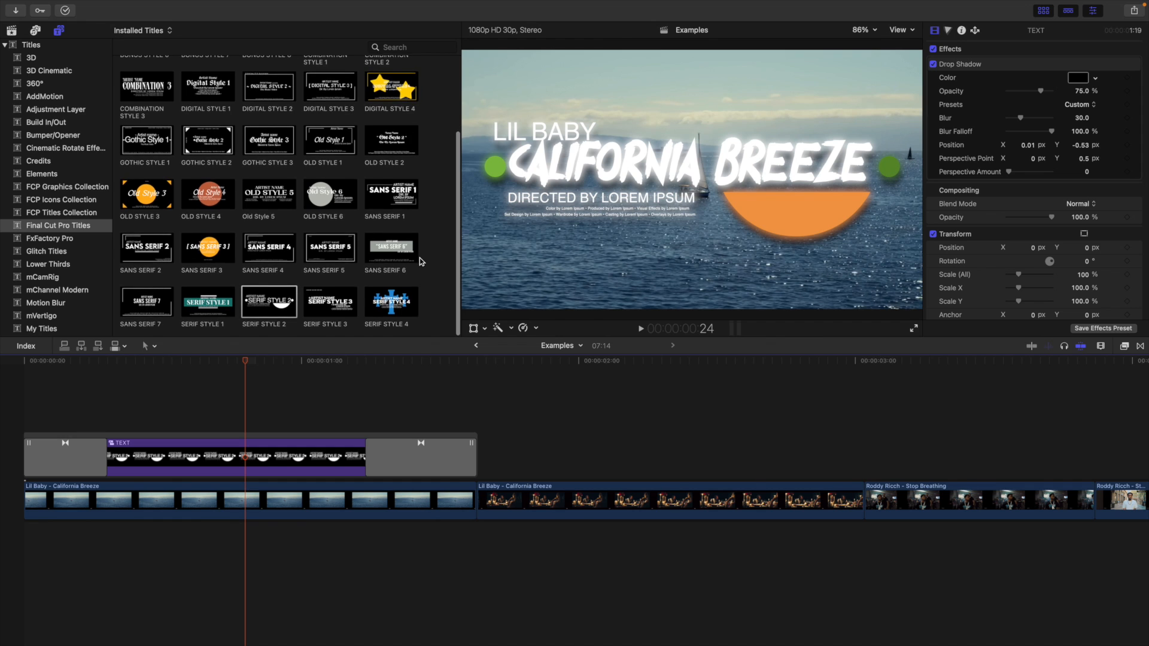
pyautogui.scroll(5, 422, 261)
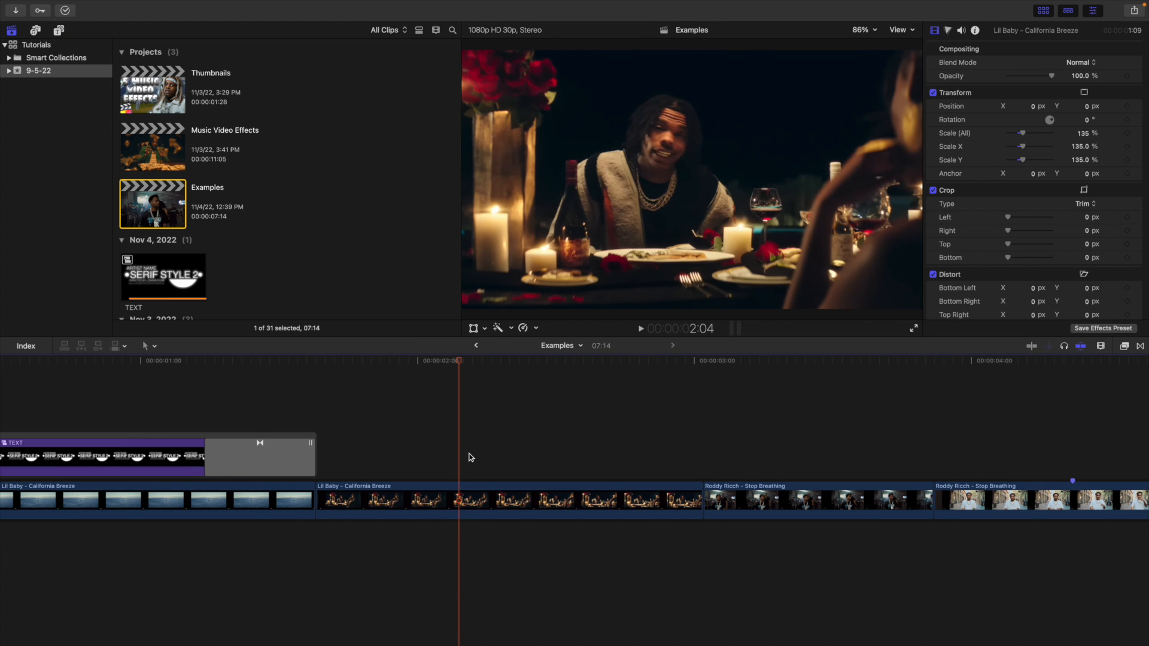
# Duplicate the candlelit dinner clip directly above itself and set the copy's blend mode to Screen and its opacity to 45%
pyautogui.click(470, 497)
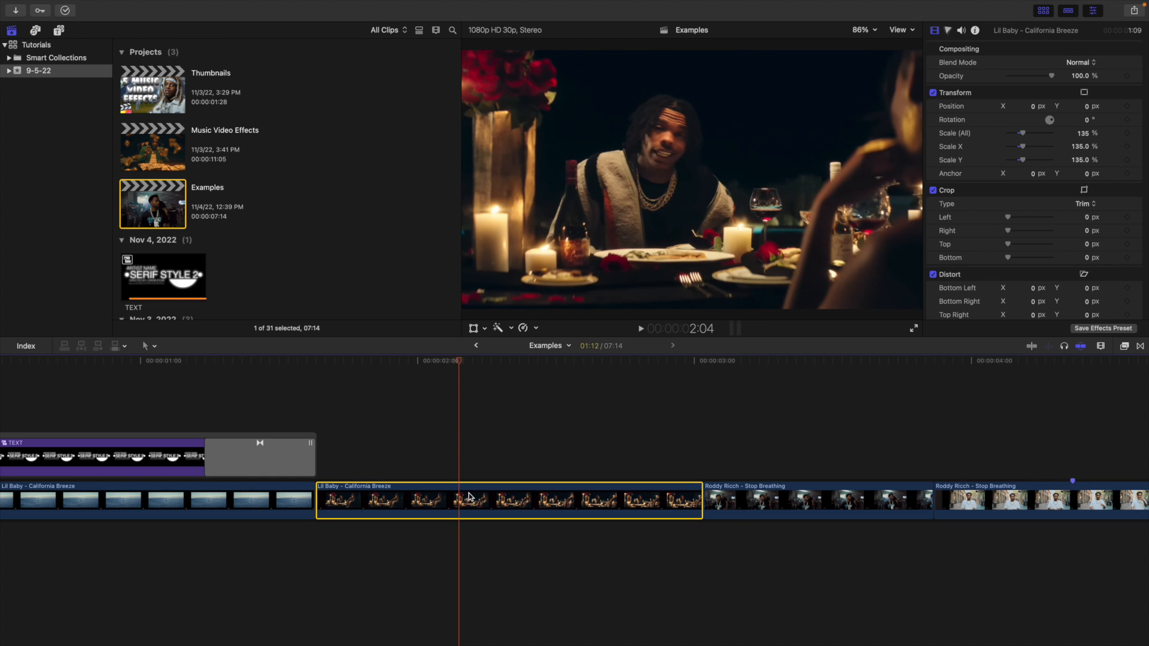
pyautogui.moveTo(469, 497); pyautogui.dragTo(473, 445)
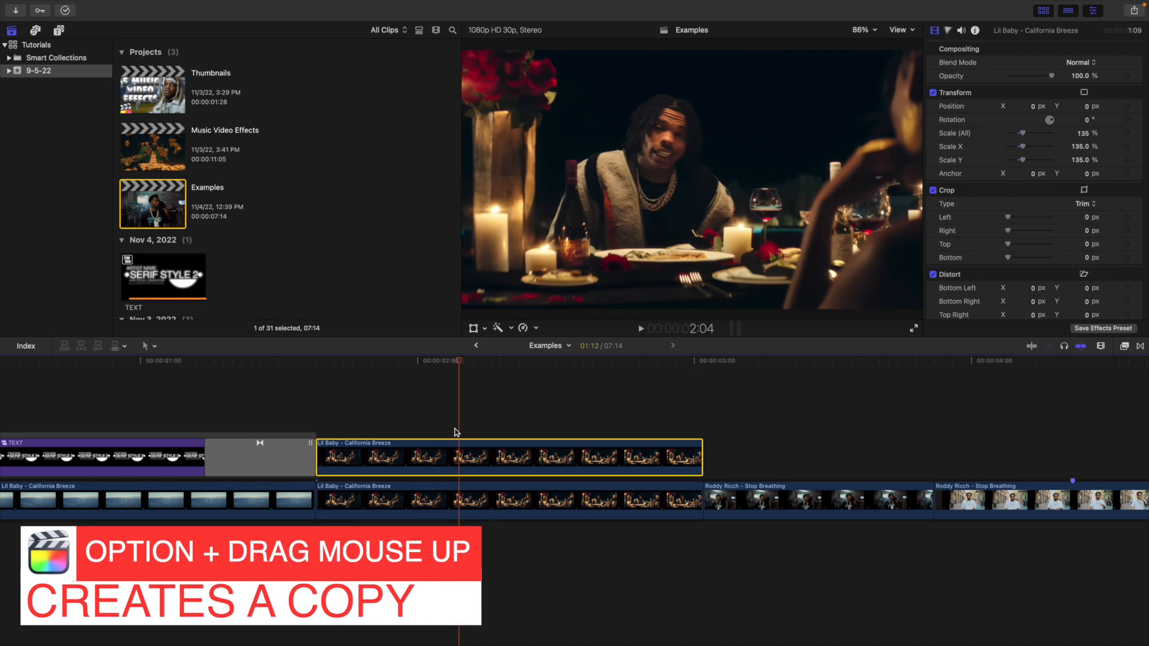
pyautogui.click(1080, 62)
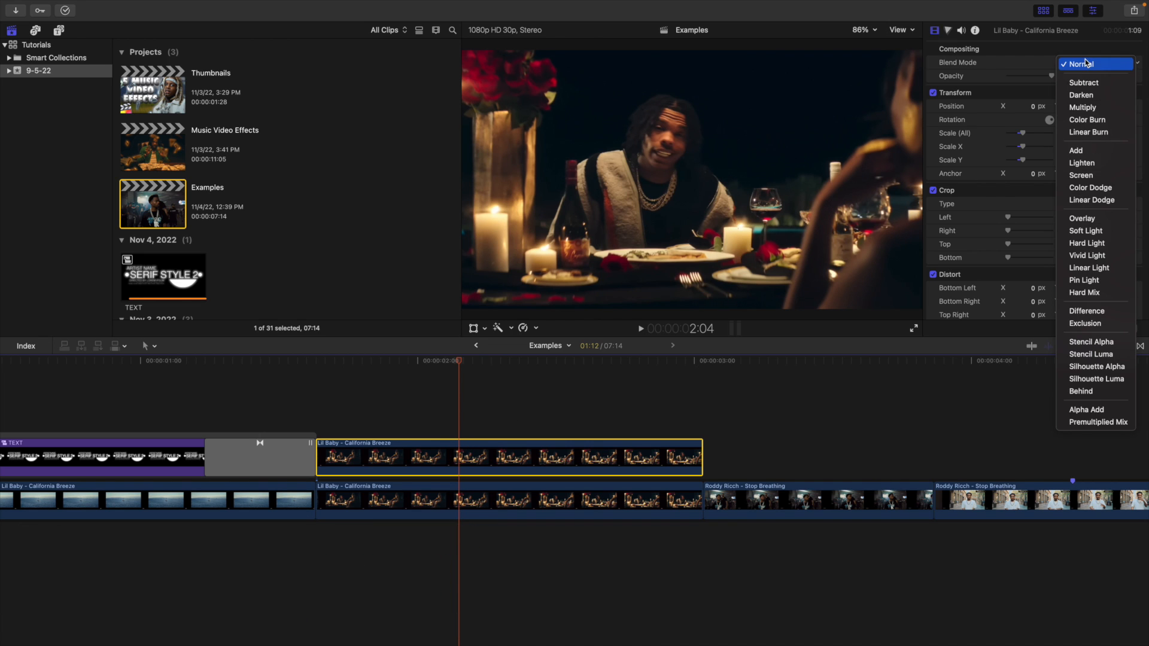
pyautogui.click(1075, 175)
pyautogui.click(1081, 77)
pyautogui.write('45')
pyautogui.press('Return')
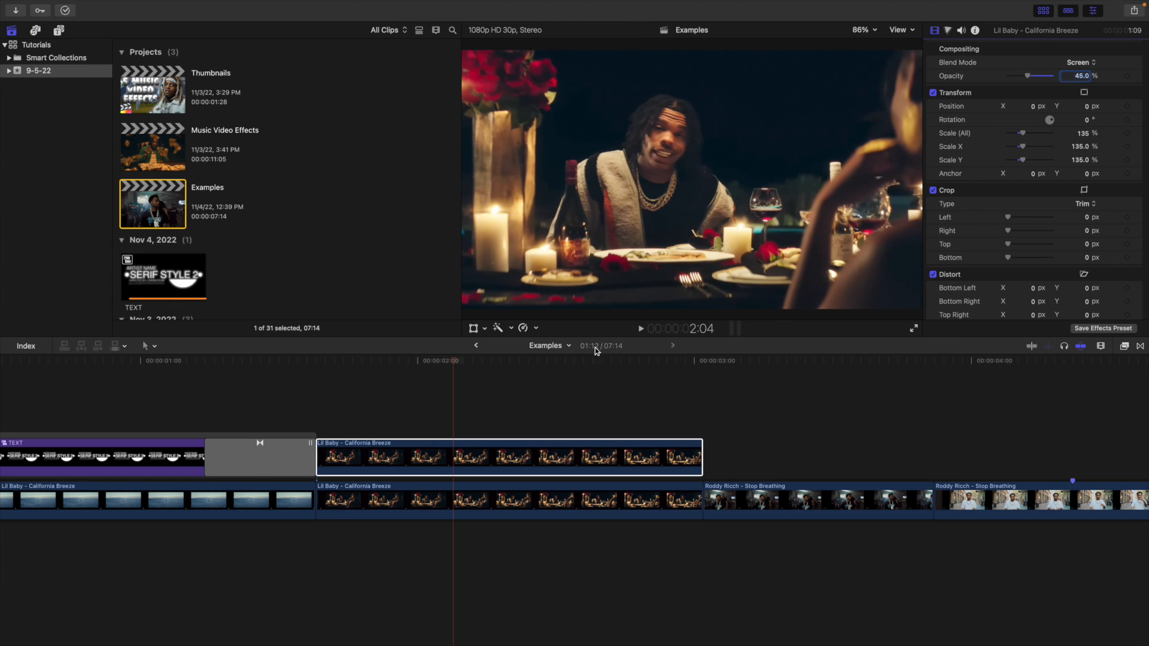
# Search the effects for GAU and apply the Gaussian effect to the upper copy of the dinner clip
pyautogui.click(467, 459)
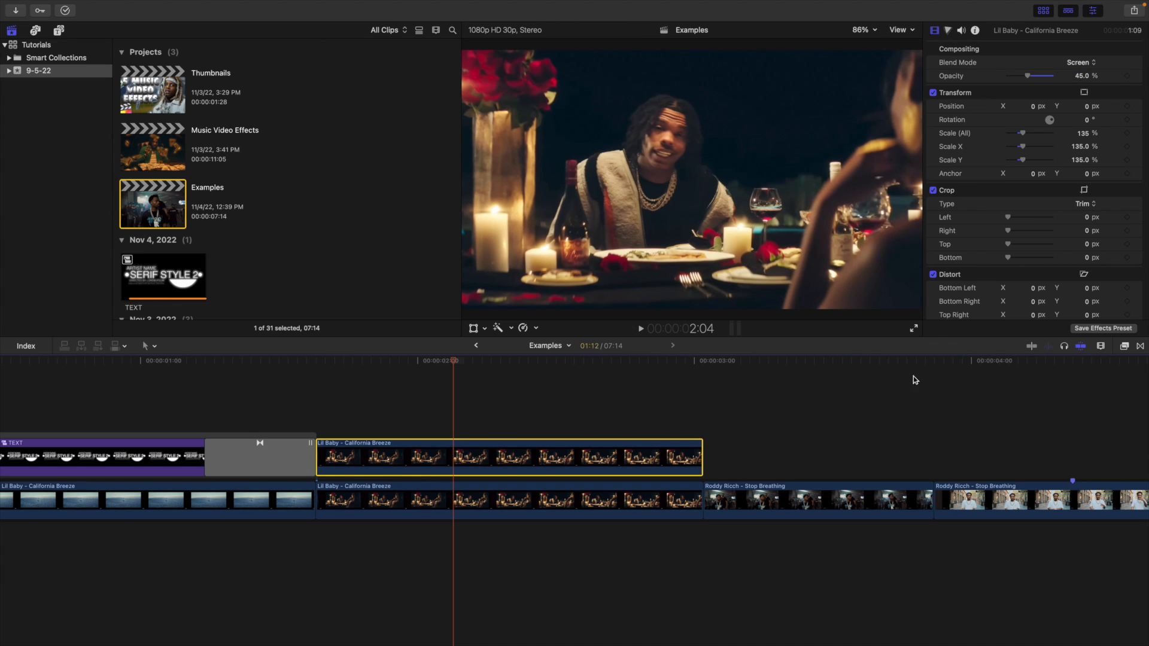
pyautogui.click(1124, 346)
pyautogui.click(954, 636)
pyautogui.write('GAU')
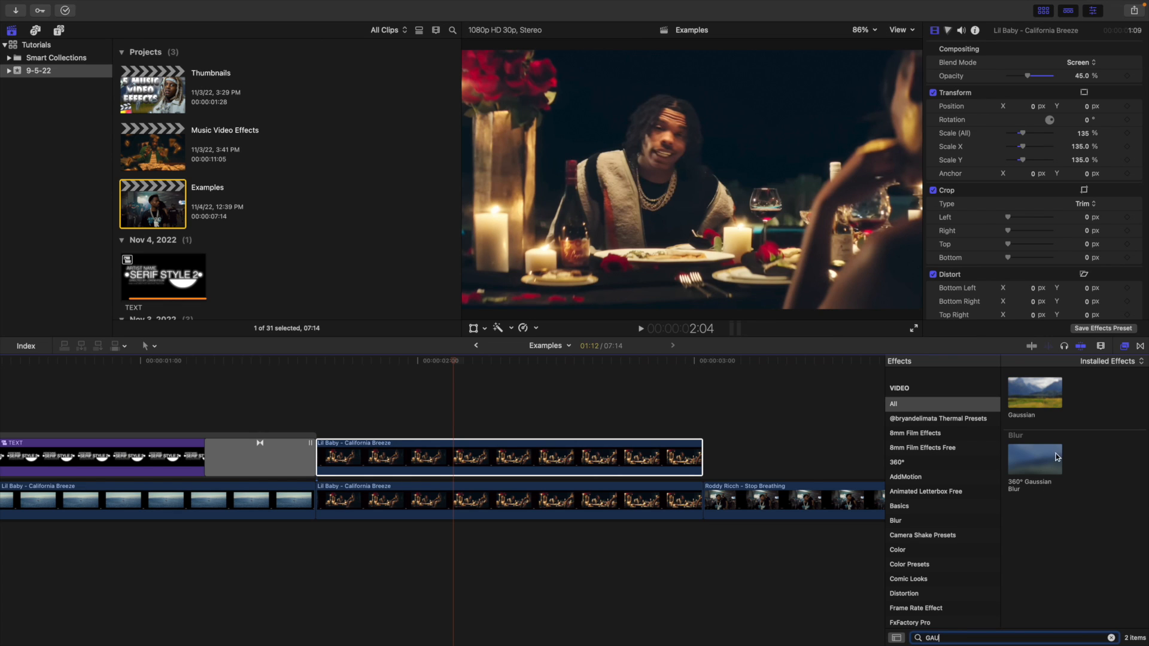
pyautogui.moveTo(1030, 395); pyautogui.dragTo(556, 439)
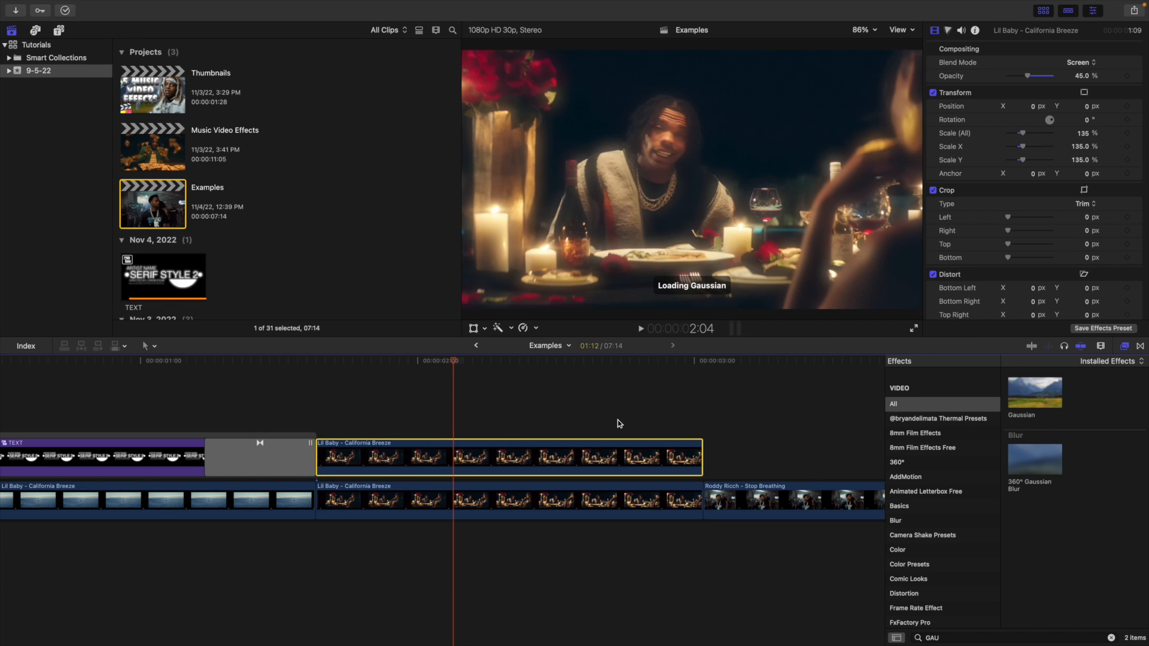
pyautogui.click(1125, 346)
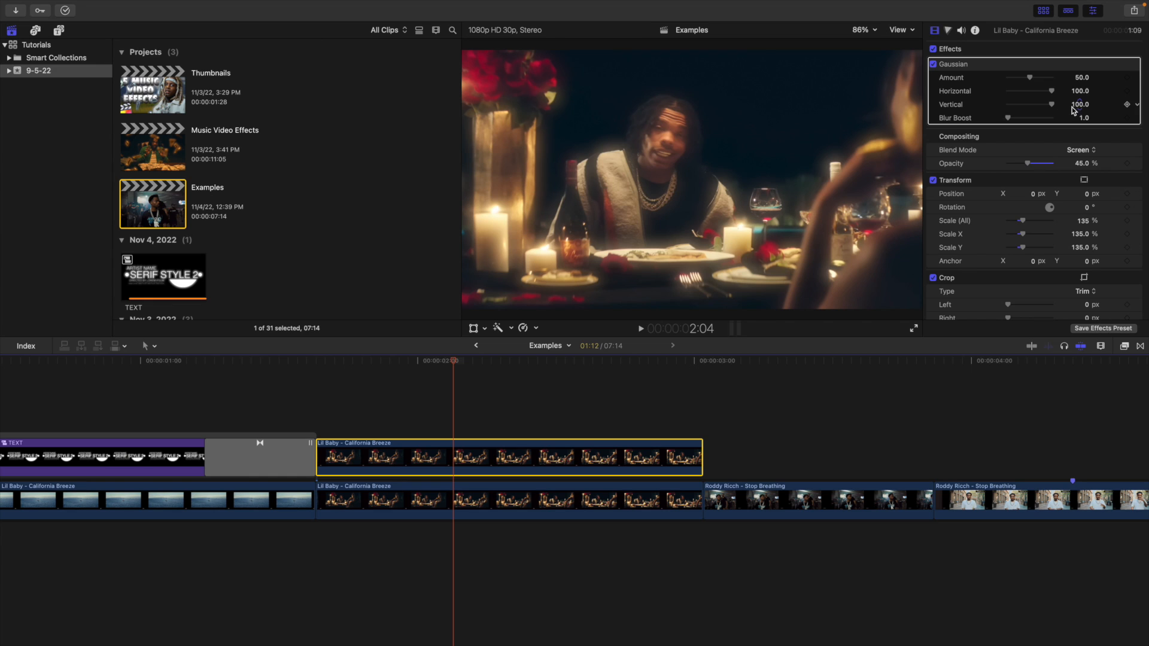
# Set the Gaussian amount on the upper dinner clip to 45 and check the glow by toggling the clip off and on and playing it
pyautogui.click(1081, 77)
pyautogui.write('45')
pyautogui.press('Return')
pyautogui.click(456, 450)
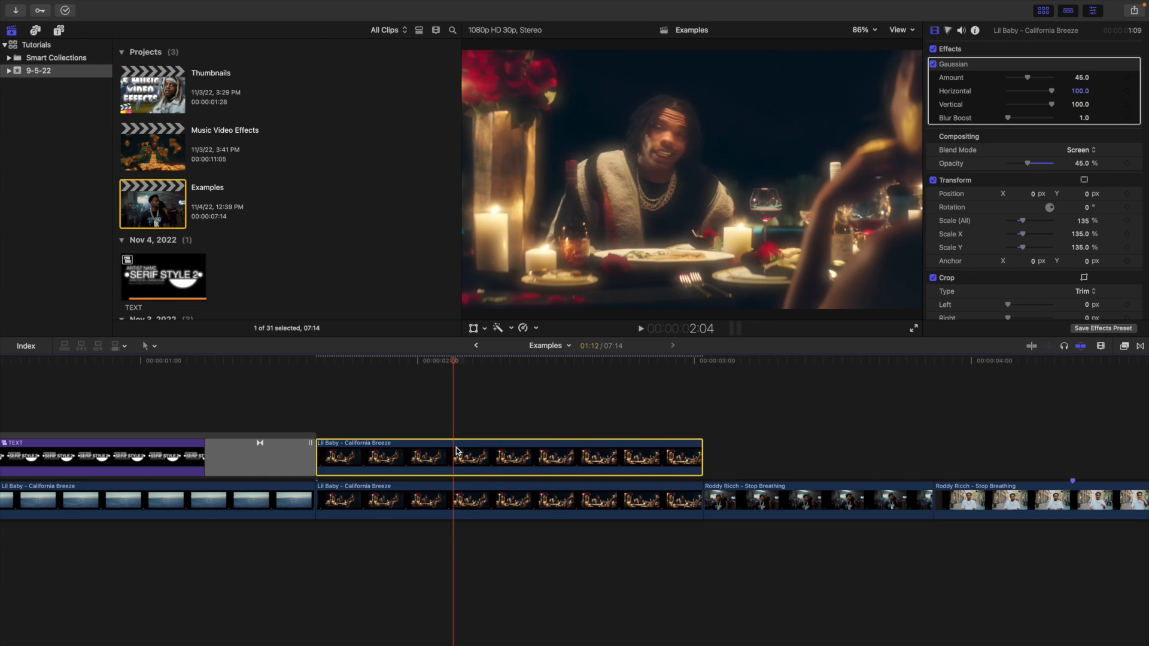
pyautogui.press('v')
pyautogui.press('v')
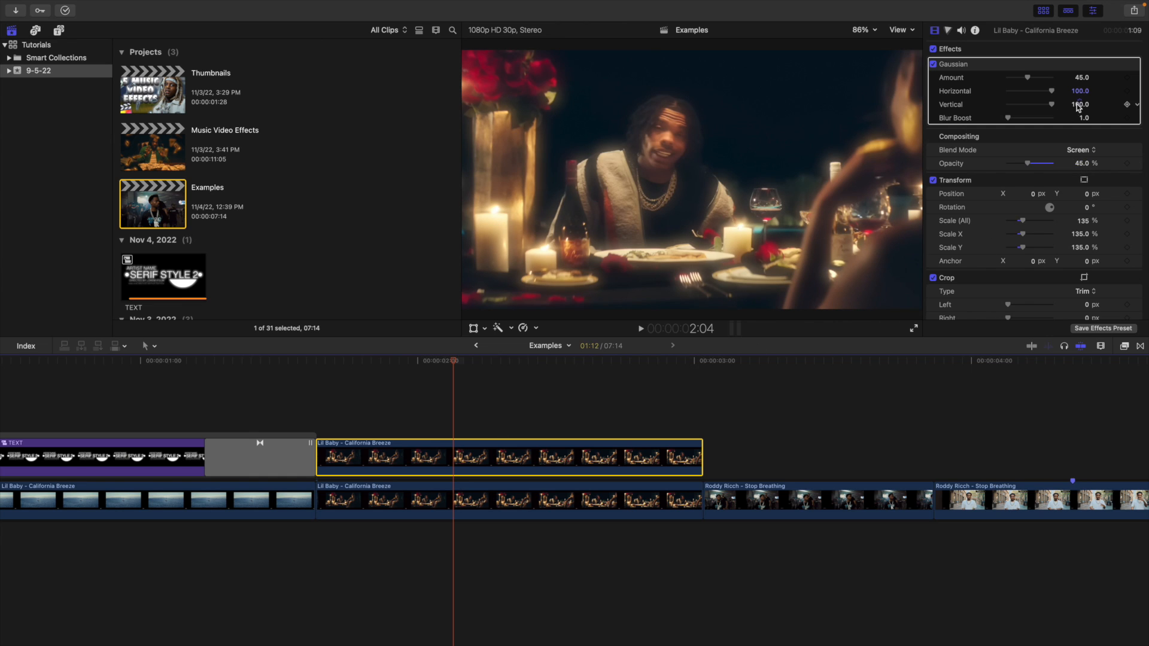
pyautogui.click(322, 416)
pyautogui.press('space')
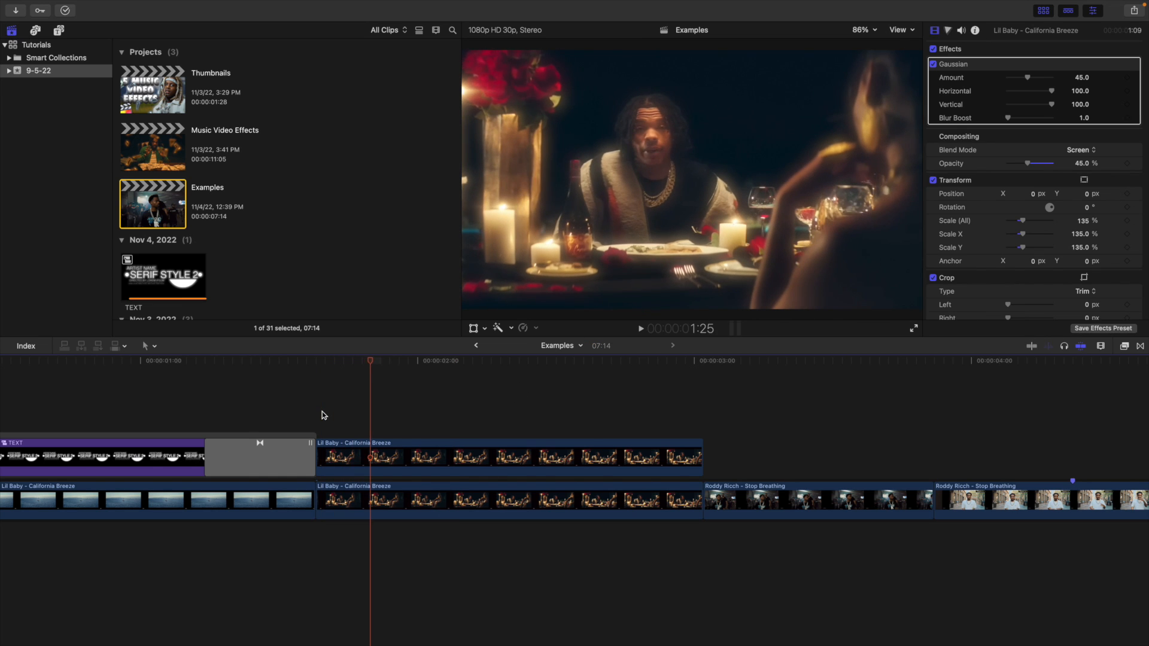
# Search the effects for LUMA, apply Luma Keyer to the upper dinner clip, and move its white luma handle close to the dark end
pyautogui.click(1124, 347)
pyautogui.click(971, 636)
pyautogui.write('LUMA')
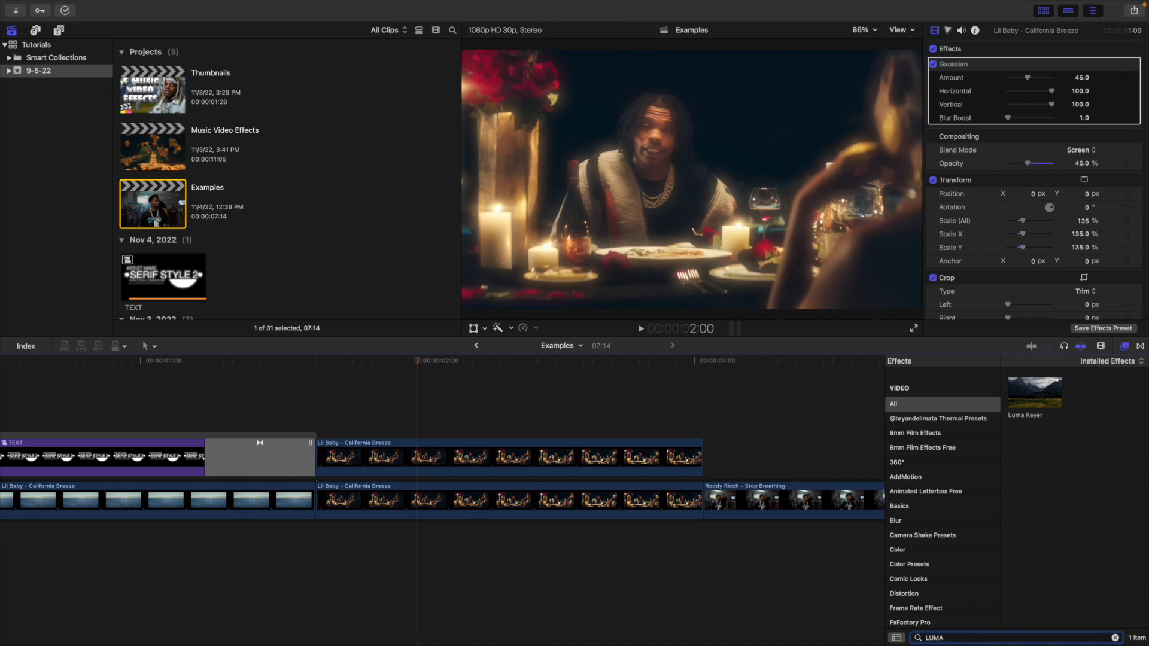
pyautogui.moveTo(1013, 395); pyautogui.dragTo(531, 450)
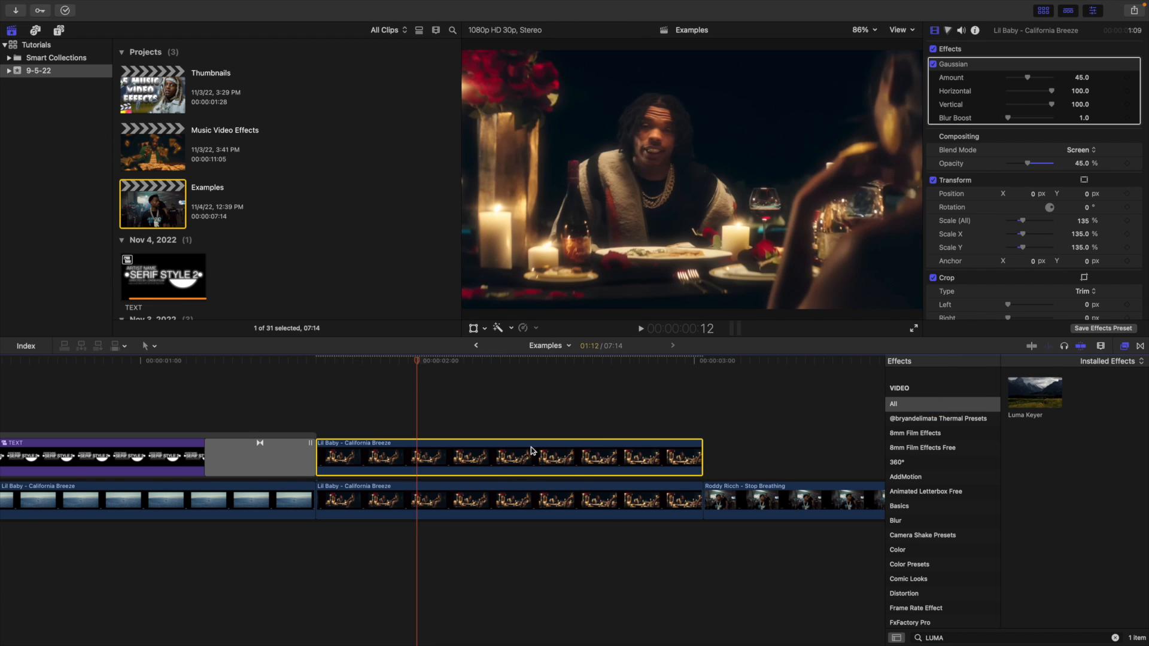
pyautogui.click(1124, 346)
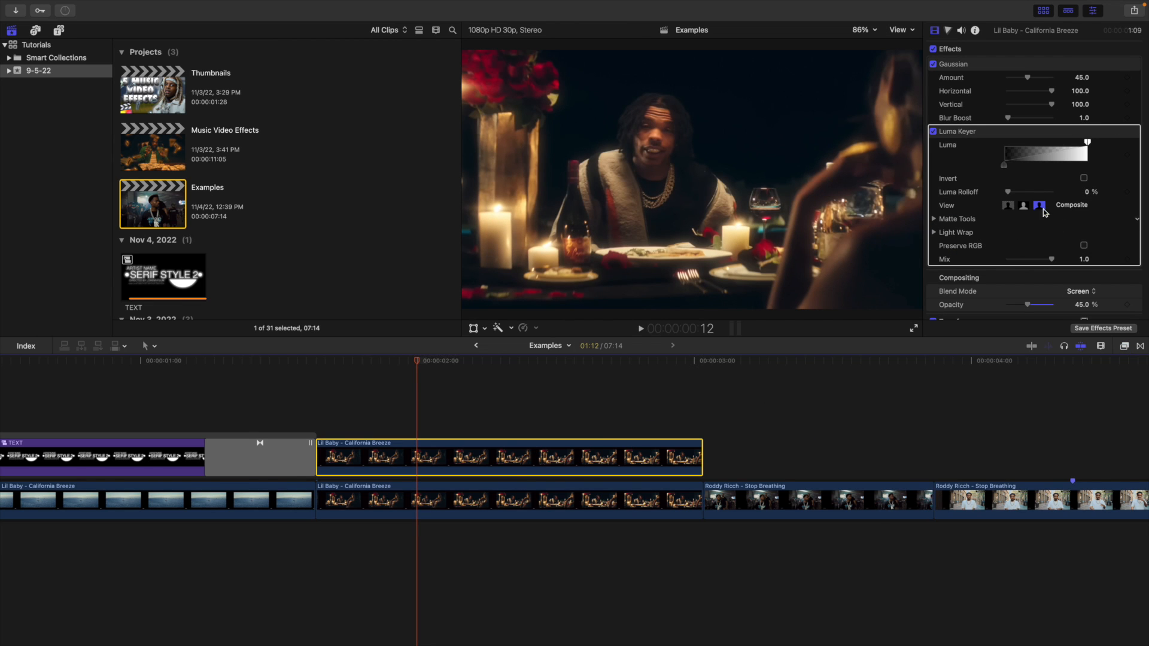
pyautogui.moveTo(1086, 144); pyautogui.dragTo(1017, 148)
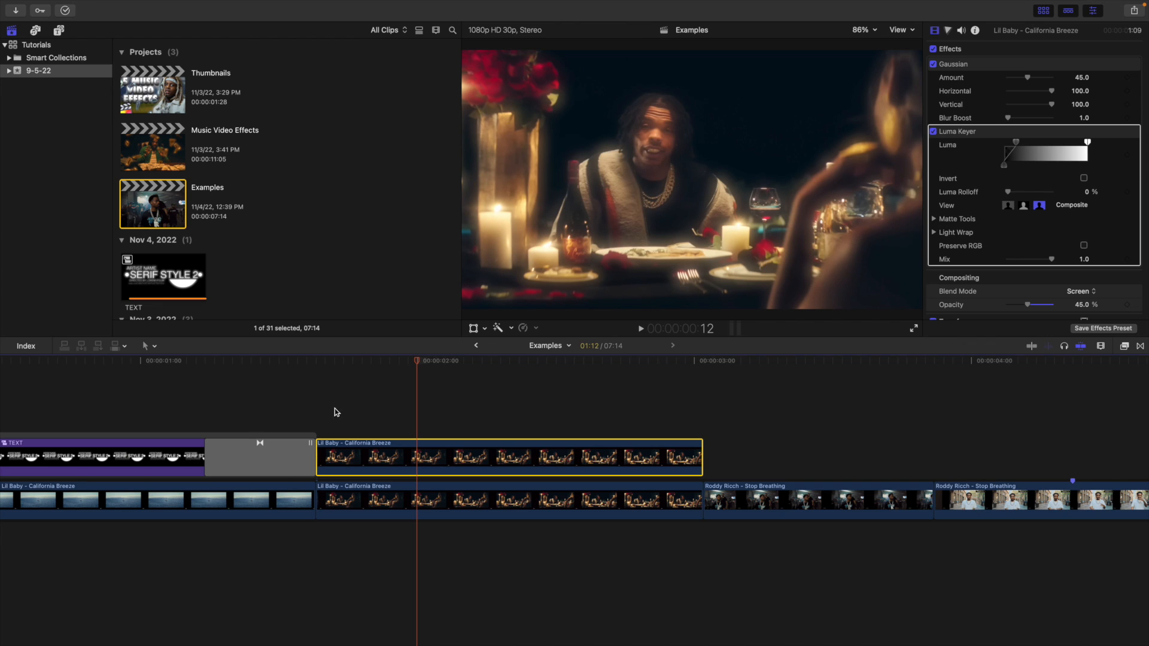
# Play the dinner clip repeatedly from its start to check the keyed glow
pyautogui.click(317, 401)
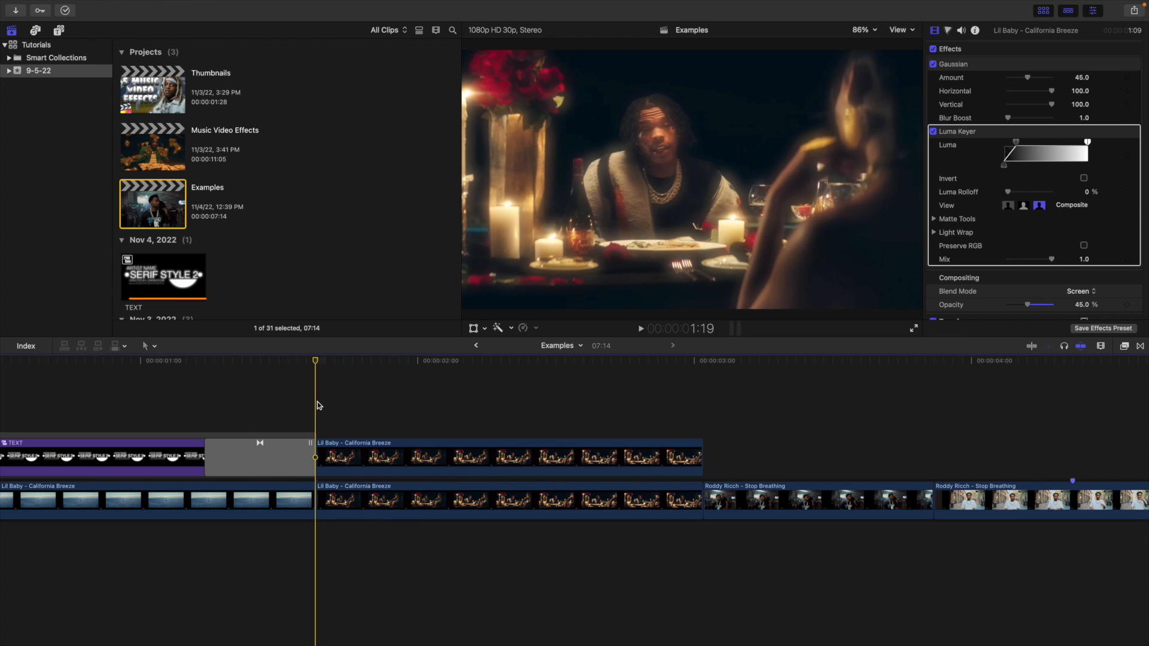
pyautogui.press('space')
pyautogui.click(315, 401)
pyautogui.click(314, 401)
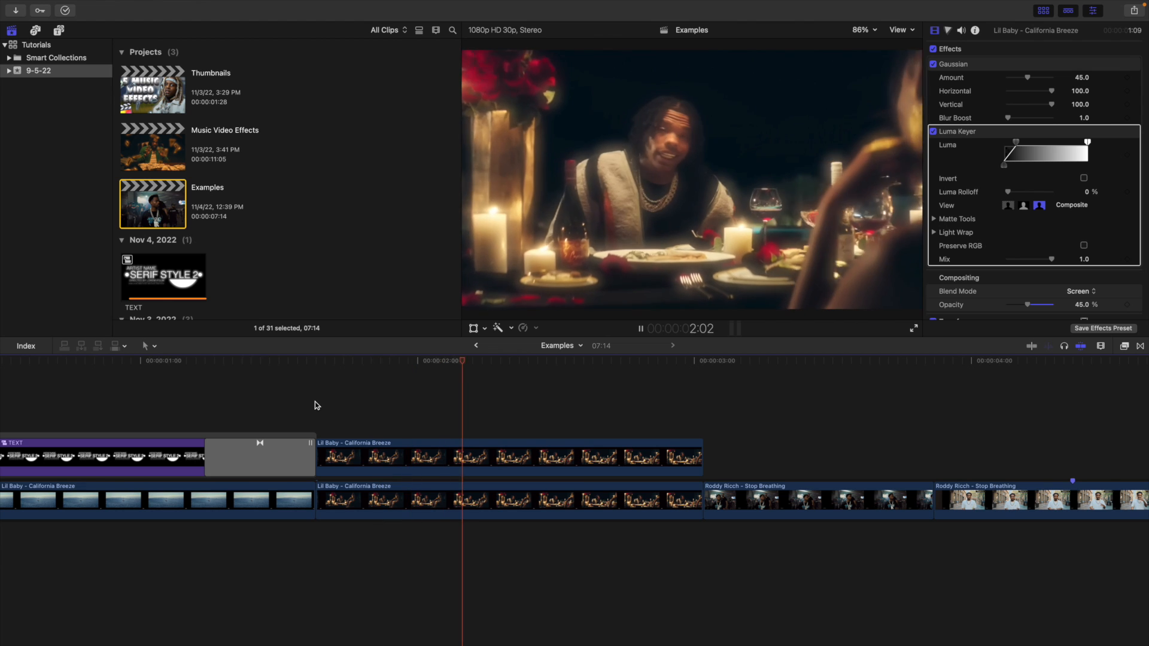
pyautogui.click(315, 400)
pyautogui.click(314, 401)
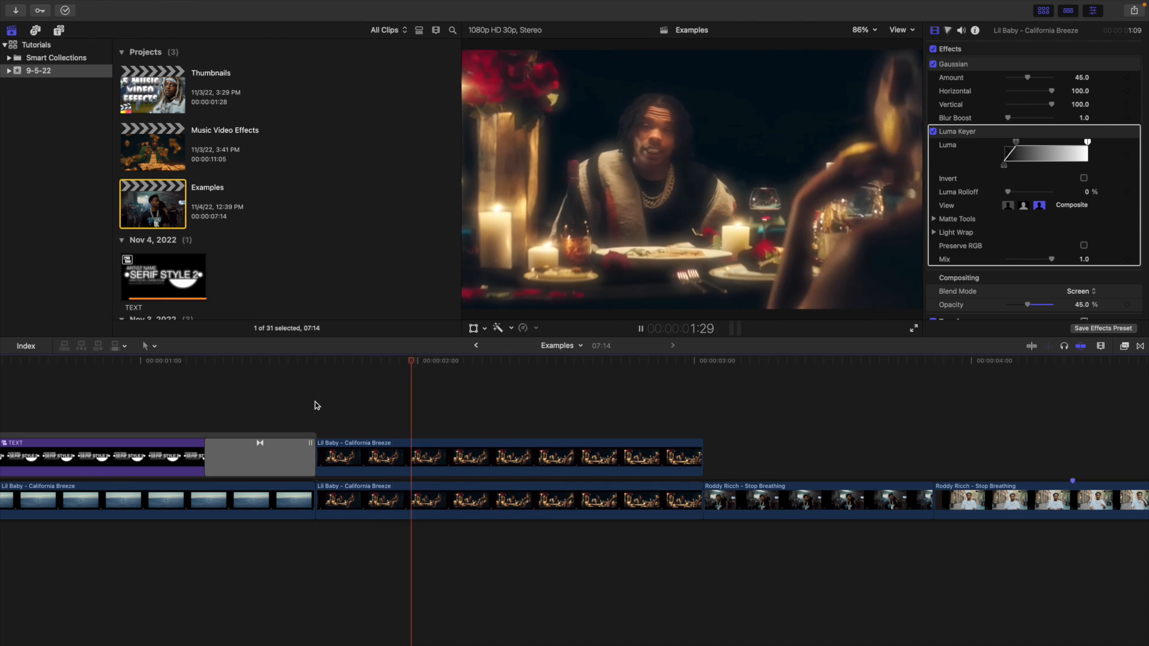
pyautogui.press('space')
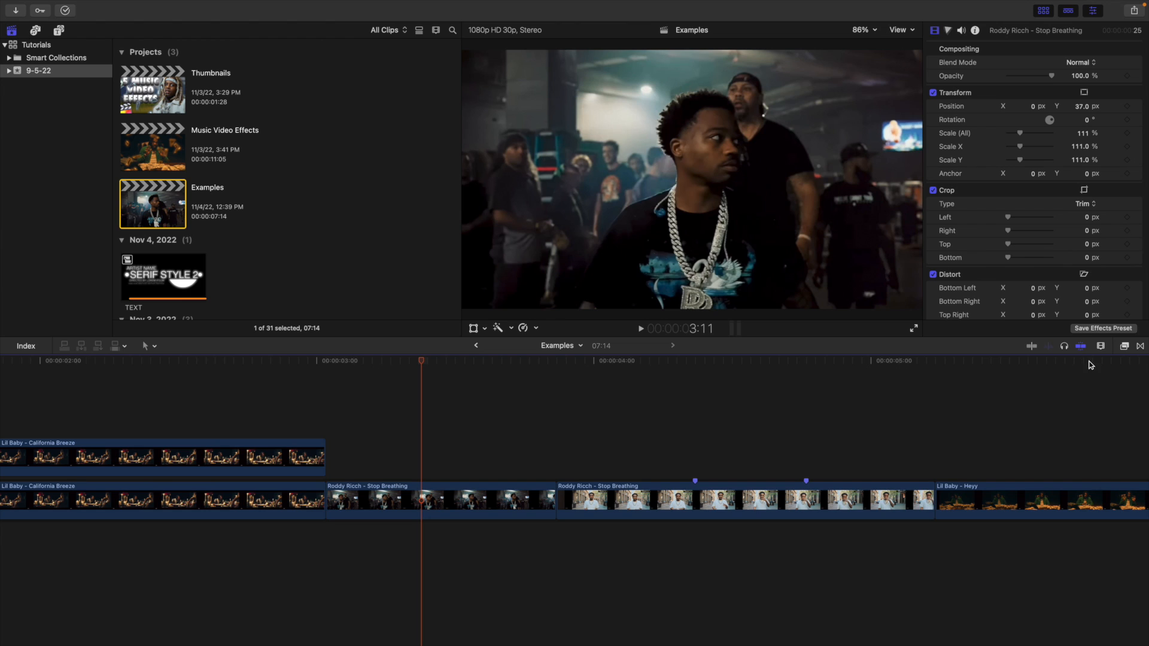
# Search the effects for VHS and apply the VHS effect to the first Roddy Ricch - Stop Breathing clip
pyautogui.click(1124, 348)
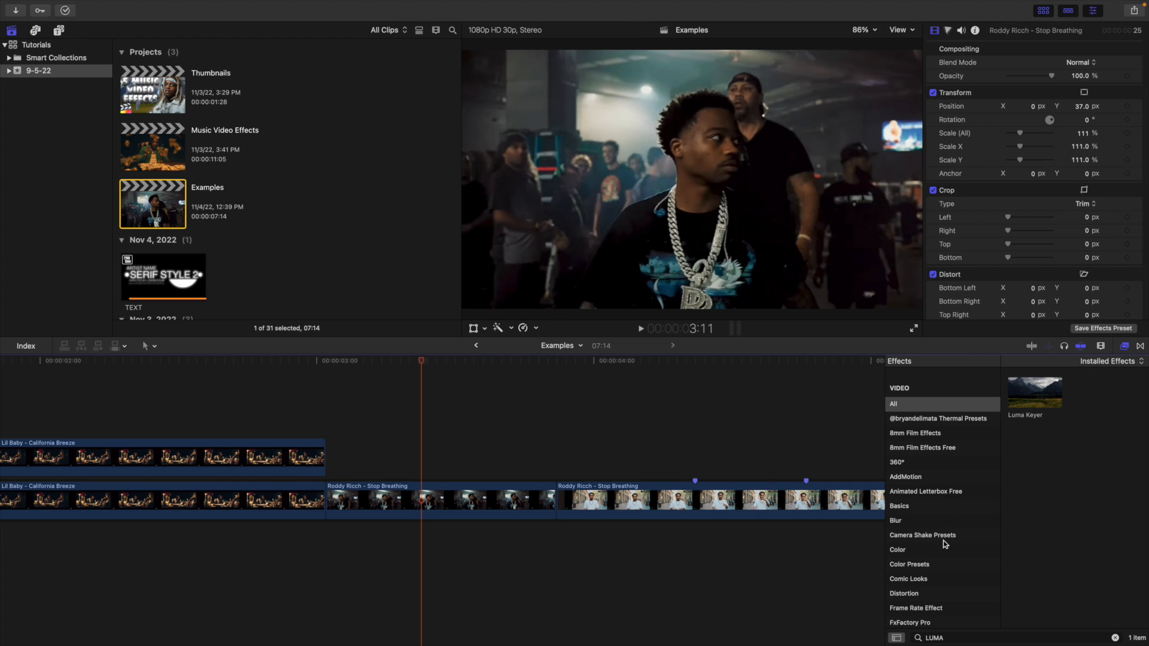
pyautogui.click(955, 636)
pyautogui.write('VHS')
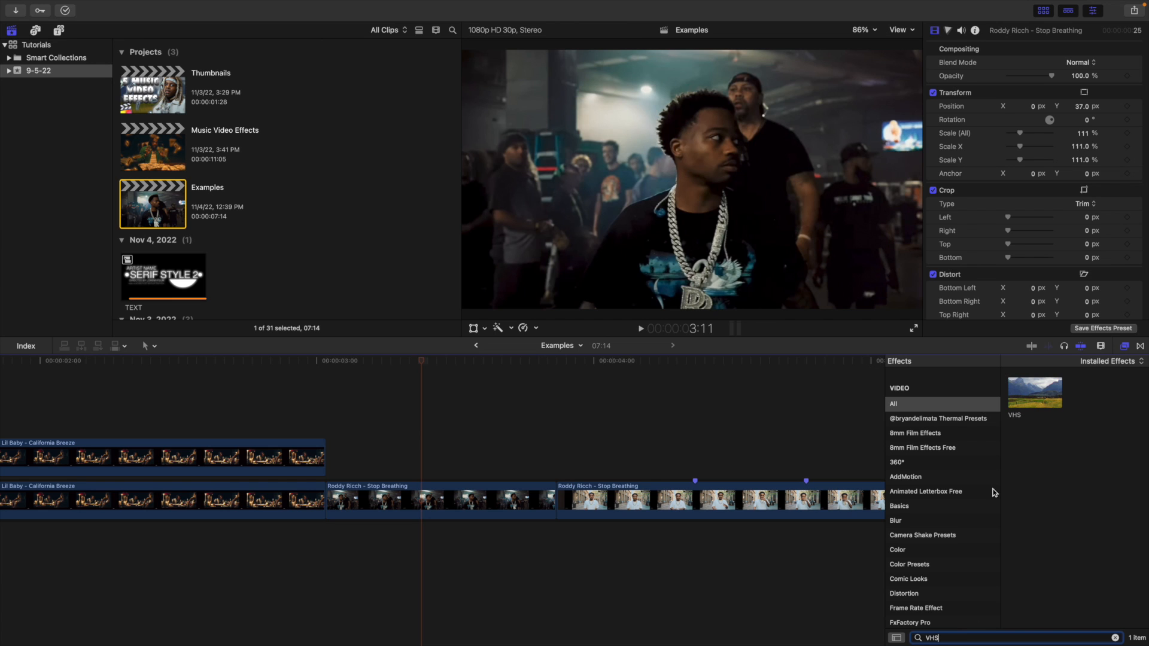
pyautogui.moveTo(1032, 394); pyautogui.dragTo(493, 487)
pyautogui.press('super+5')
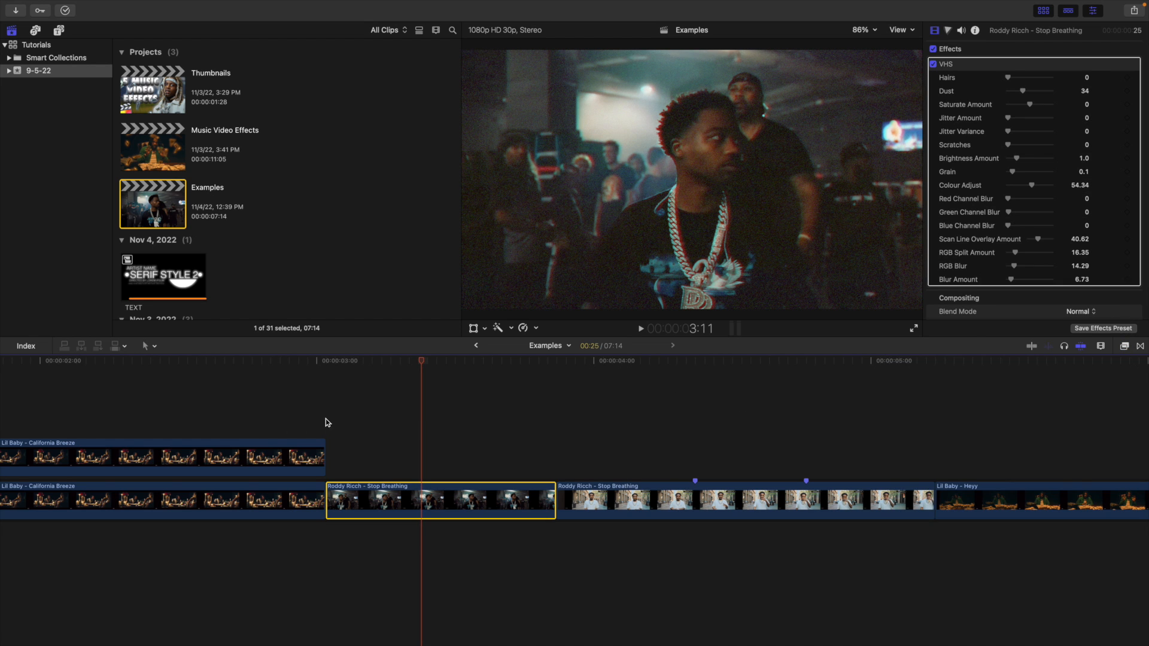
# Play the first Stop Breathing clip from its start to review the VHS look
pyautogui.click(325, 422)
pyautogui.press('space')
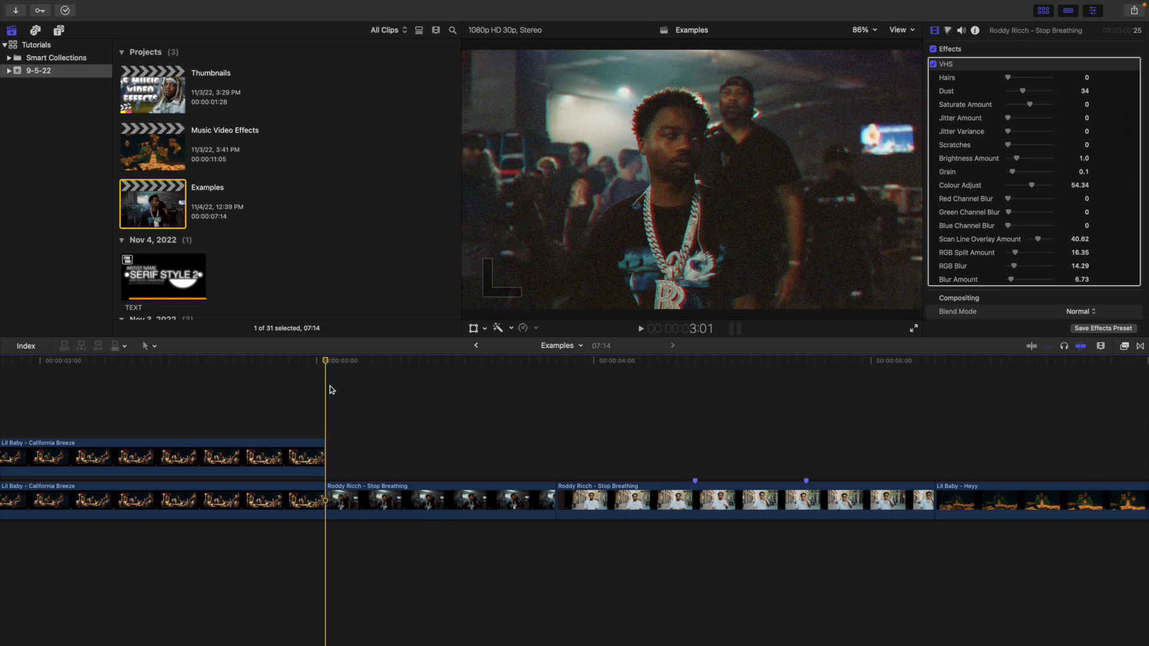
pyautogui.press('space')
pyautogui.press('space')
pyautogui.press('space')
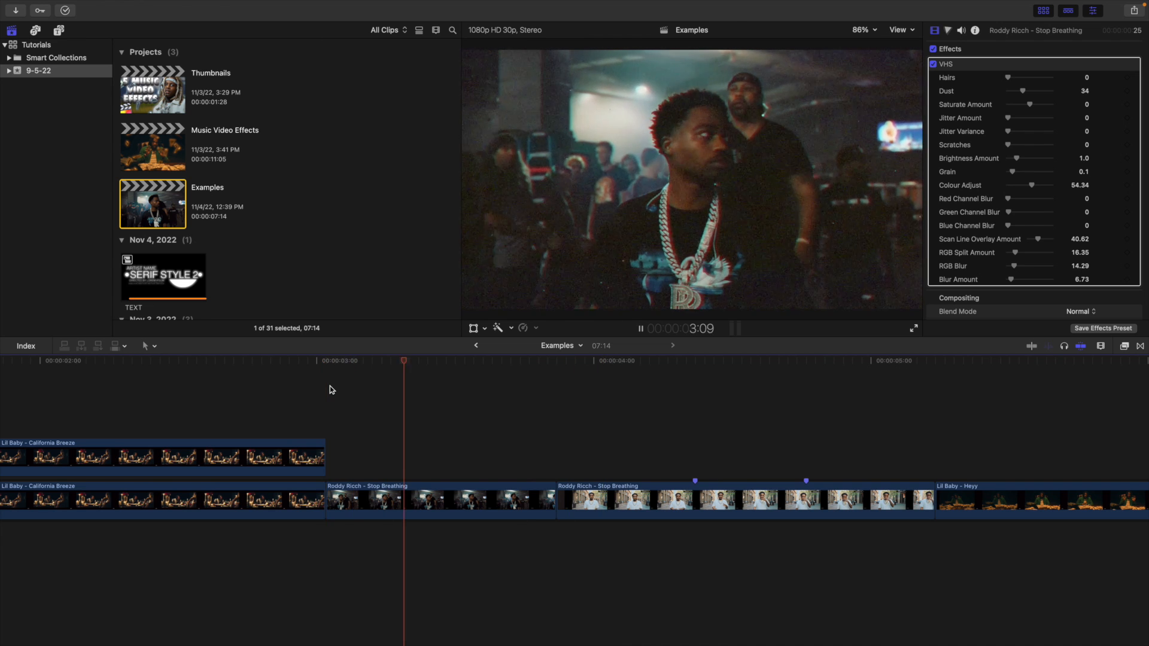
pyautogui.press('space')
pyautogui.press('space')
pyautogui.press('space')
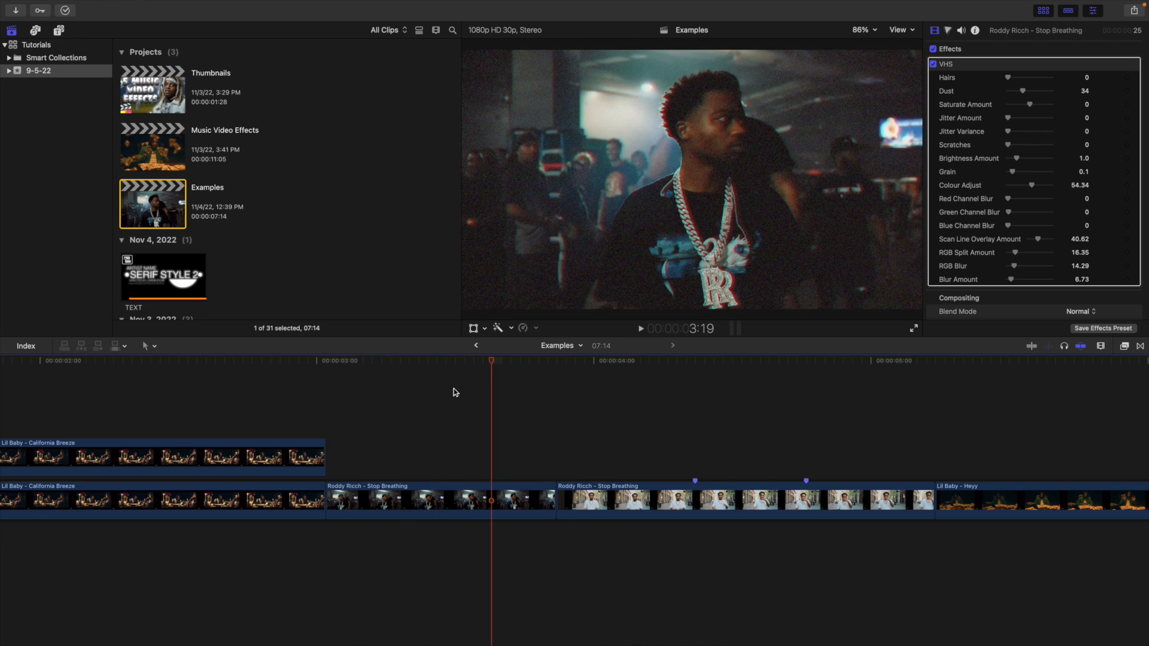
# Search the effects for TRANS and add the Transform effect to the first Stop Breathing clip
pyautogui.moveTo(486, 363); pyautogui.dragTo(376, 363)
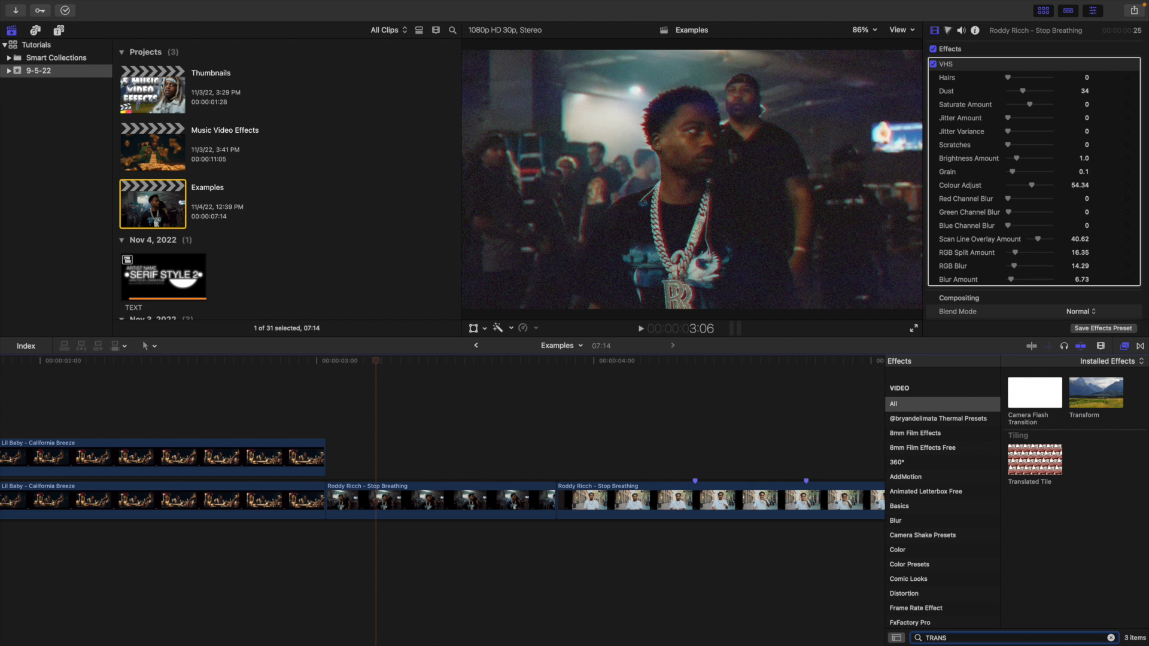
pyautogui.moveTo(1091, 402); pyautogui.dragTo(419, 499)
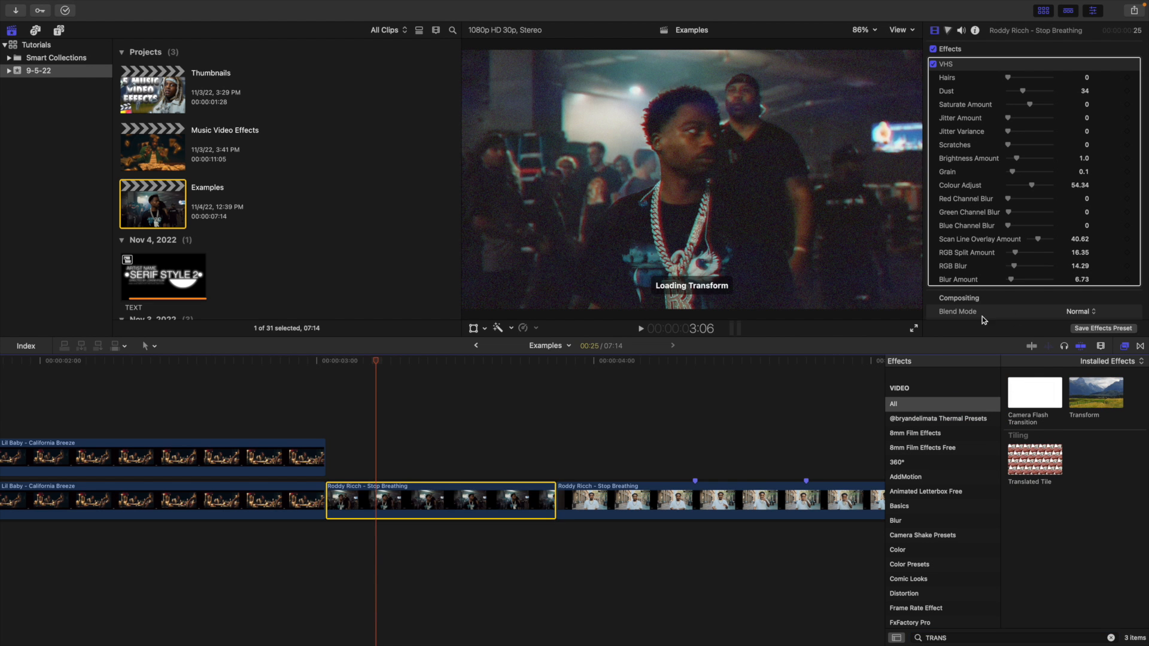
pyautogui.click(1124, 346)
pyautogui.scroll(-5, 1052, 237)
pyautogui.scroll(-1, 1052, 236)
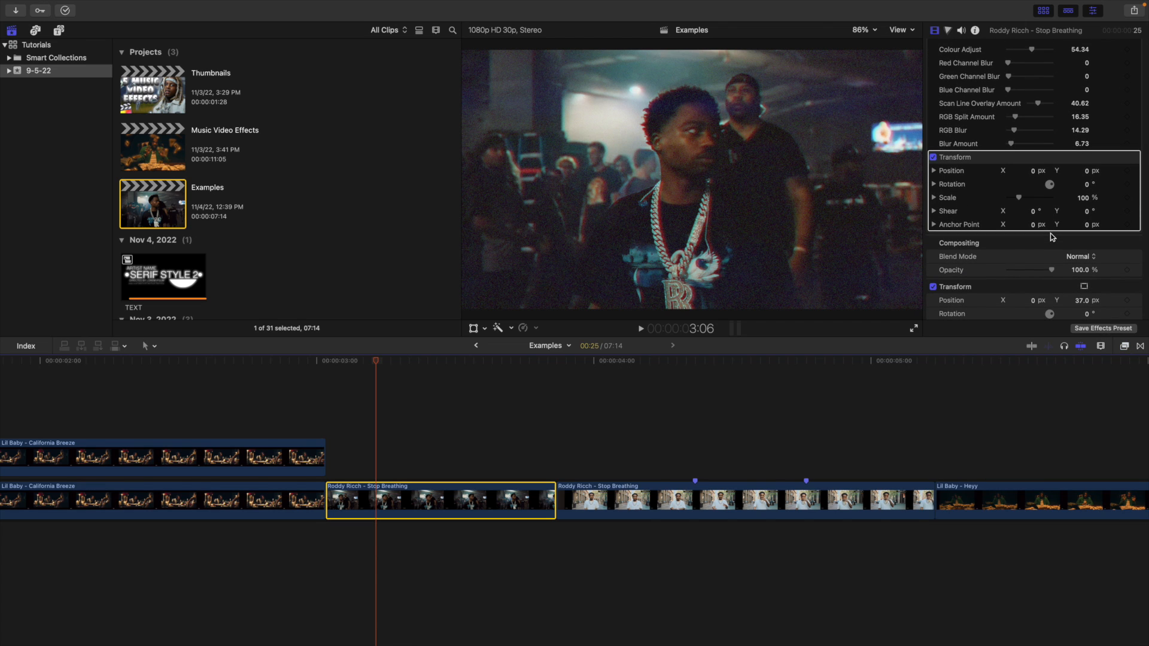
# In the added Transform effect, set the rotation to X -7.3° and Y -33.2°, and the scale to 139% so the frame is filled
pyautogui.click(934, 184)
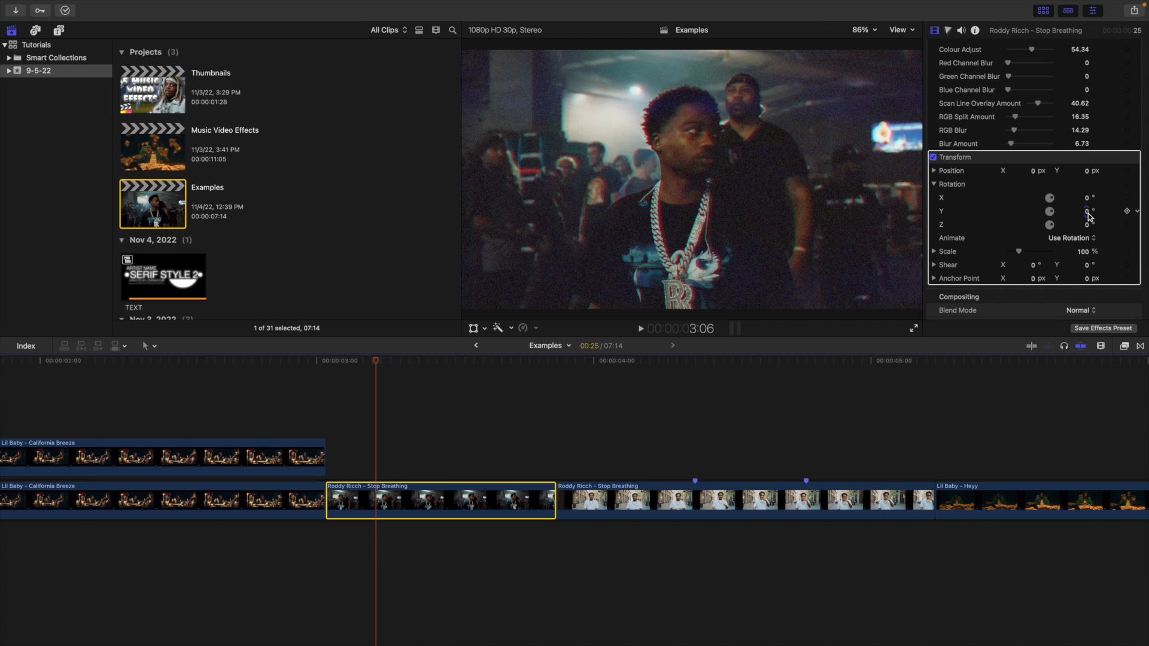
pyautogui.moveTo(1089, 217)
pyautogui.mouseDown()
pyautogui.moveTo(1068, 217)
pyautogui.moveTo(1077, 198)
pyautogui.mouseUp()
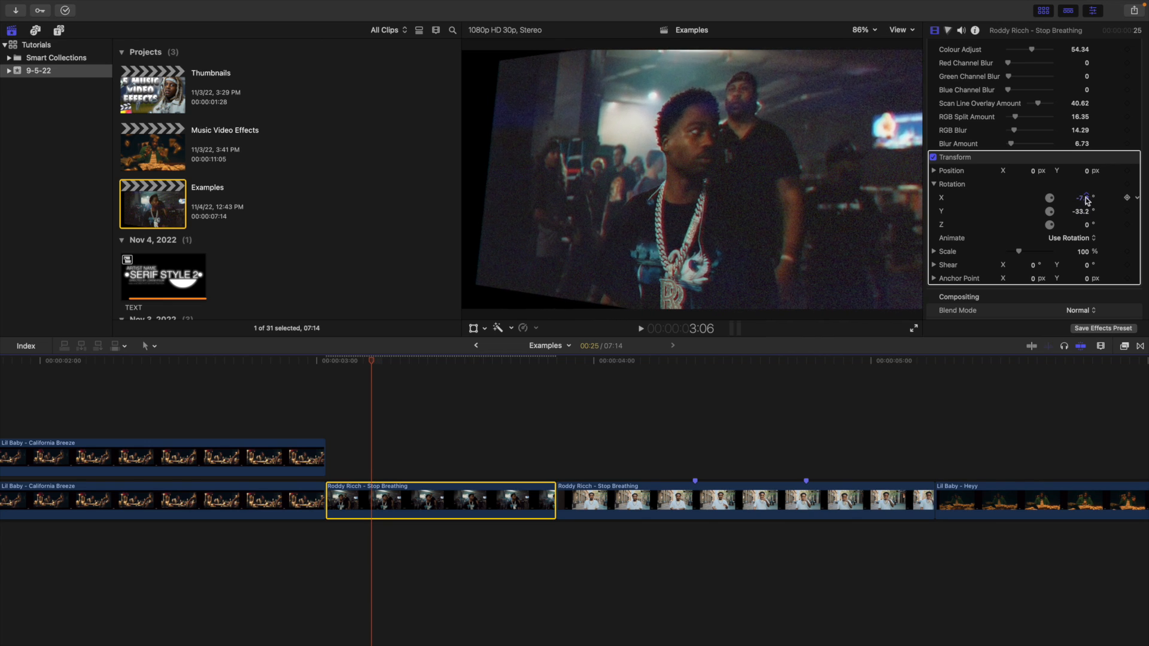
pyautogui.scroll(-5, 1011, 195)
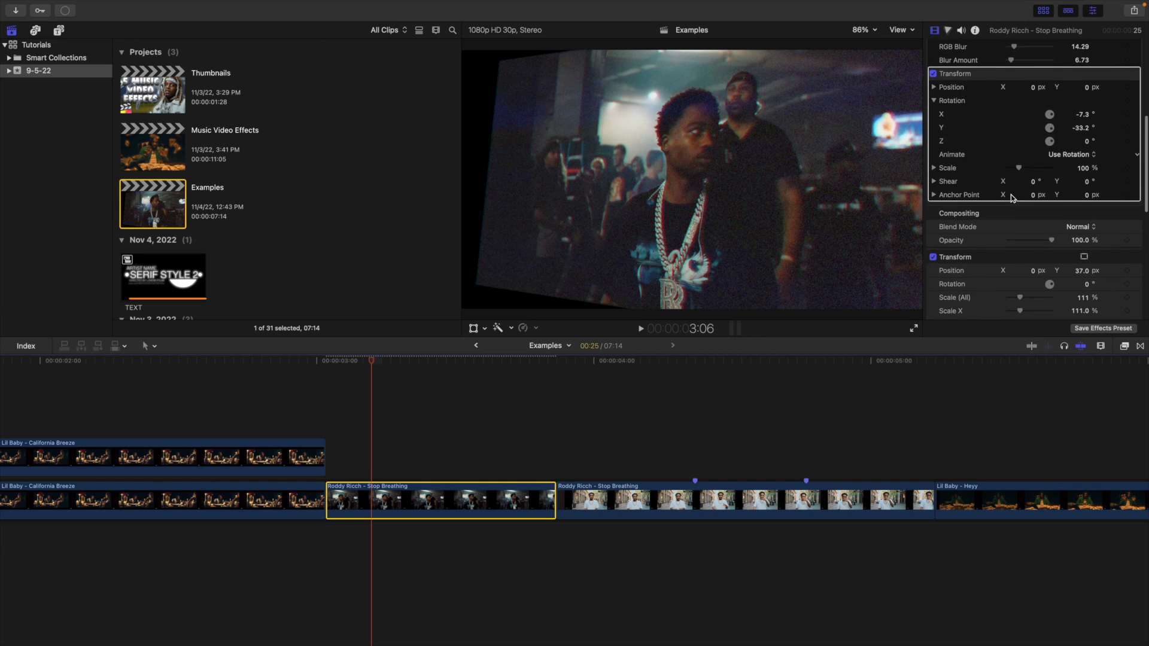
pyautogui.scroll(-6, 1011, 195)
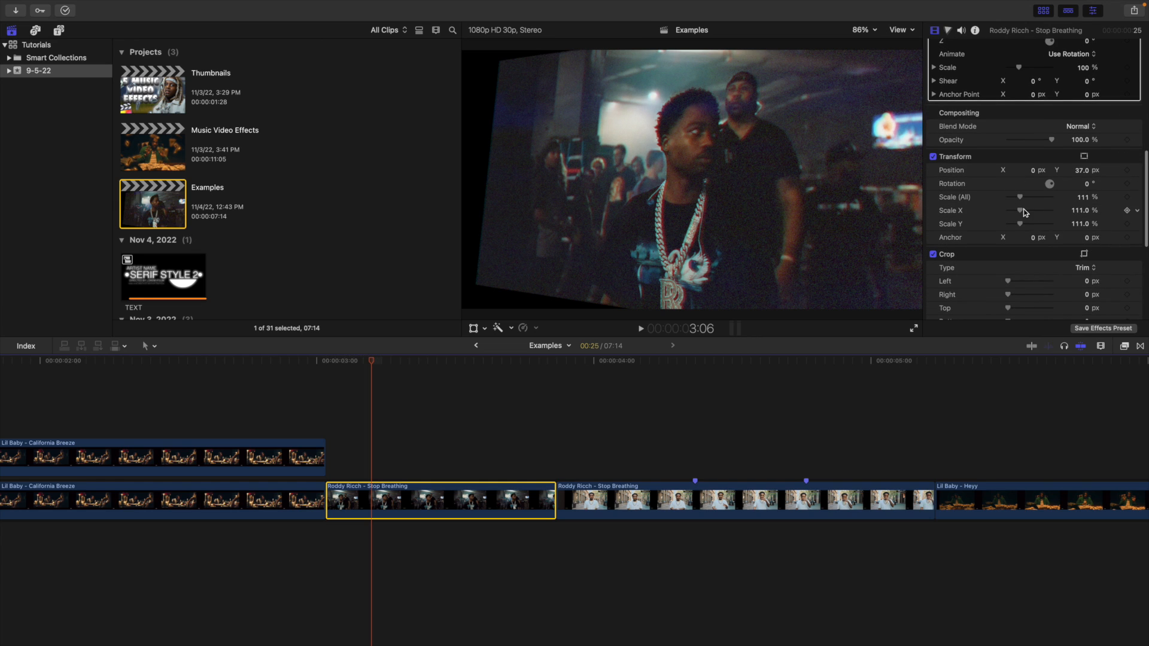
pyautogui.scroll(5, 1024, 212)
pyautogui.moveTo(1084, 151); pyautogui.dragTo(1082, 151)
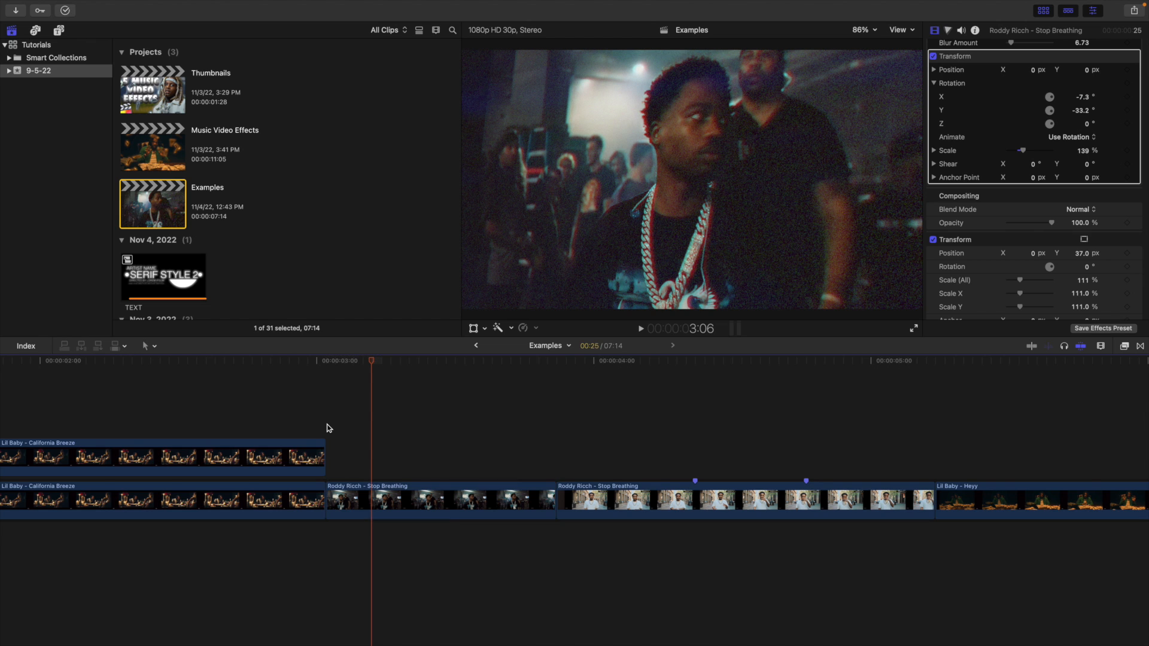
# Play and scrub through the first Stop Breathing clip to check the tilted perspective
pyautogui.click(328, 428)
pyautogui.press('space')
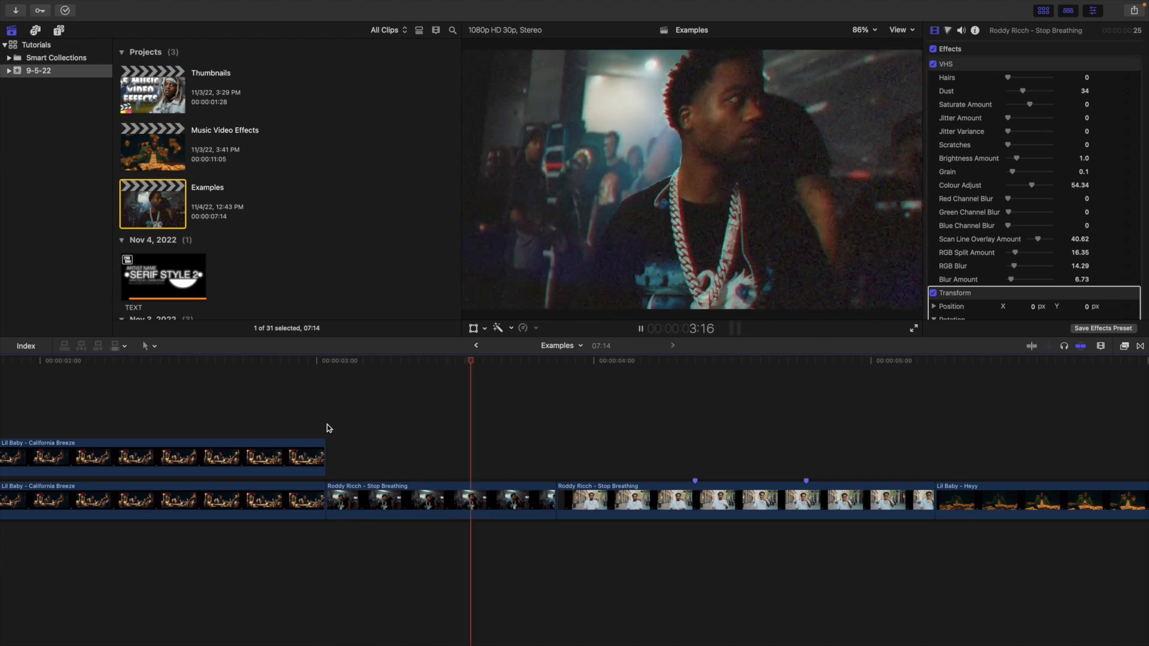
pyautogui.press('space')
pyautogui.click(465, 362)
pyautogui.moveTo(466, 365); pyautogui.dragTo(401, 378)
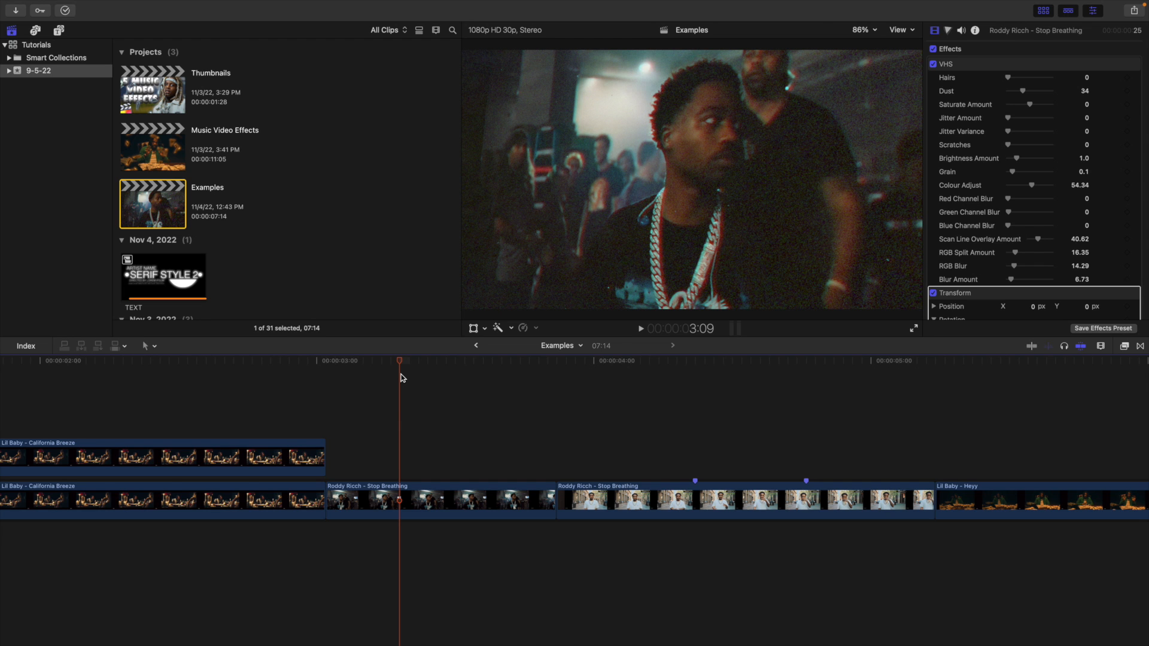
pyautogui.moveTo(400, 362); pyautogui.dragTo(356, 384)
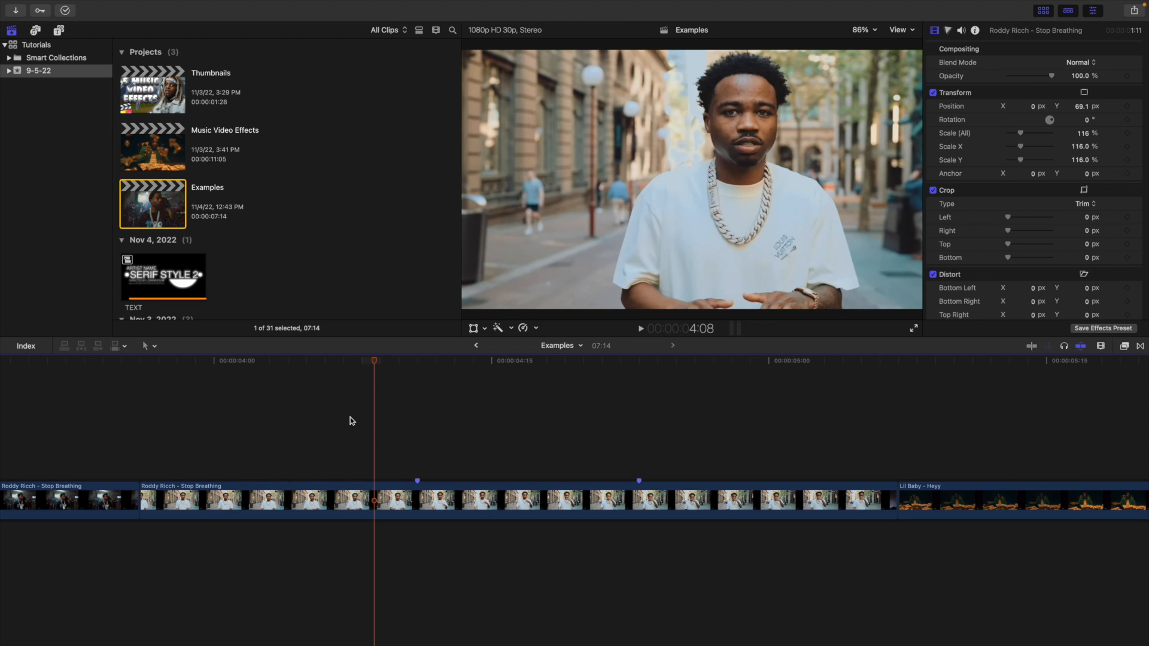
# Preview the white T-shirt clip around its first marker and play on to its second marker
pyautogui.click(338, 418)
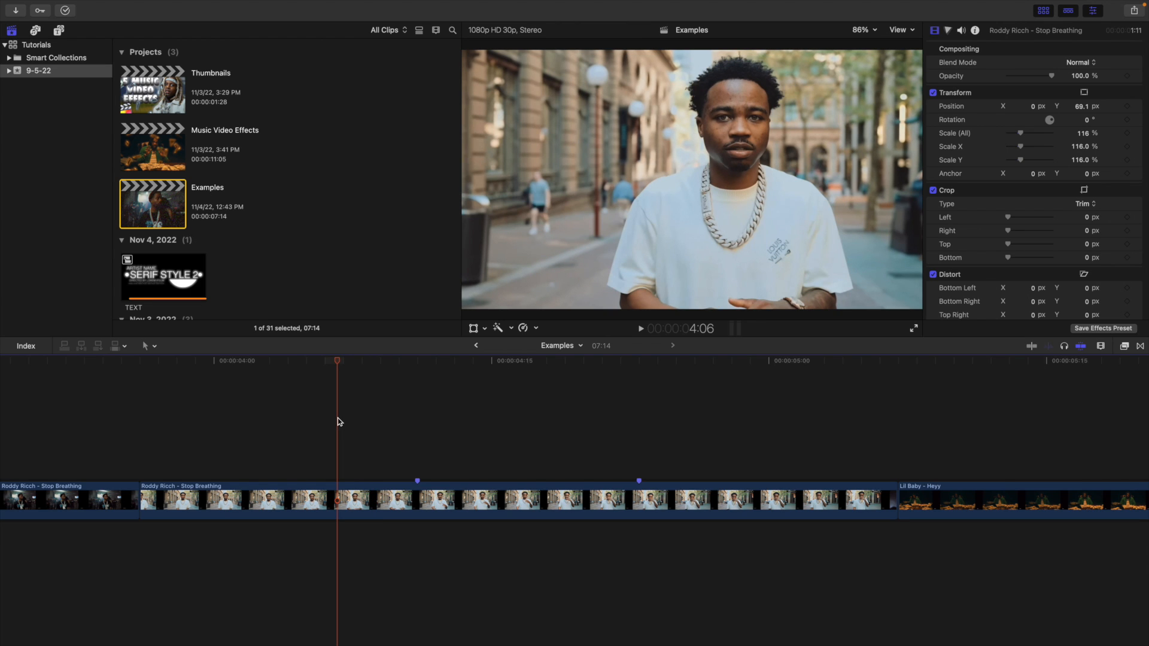
pyautogui.click(413, 437)
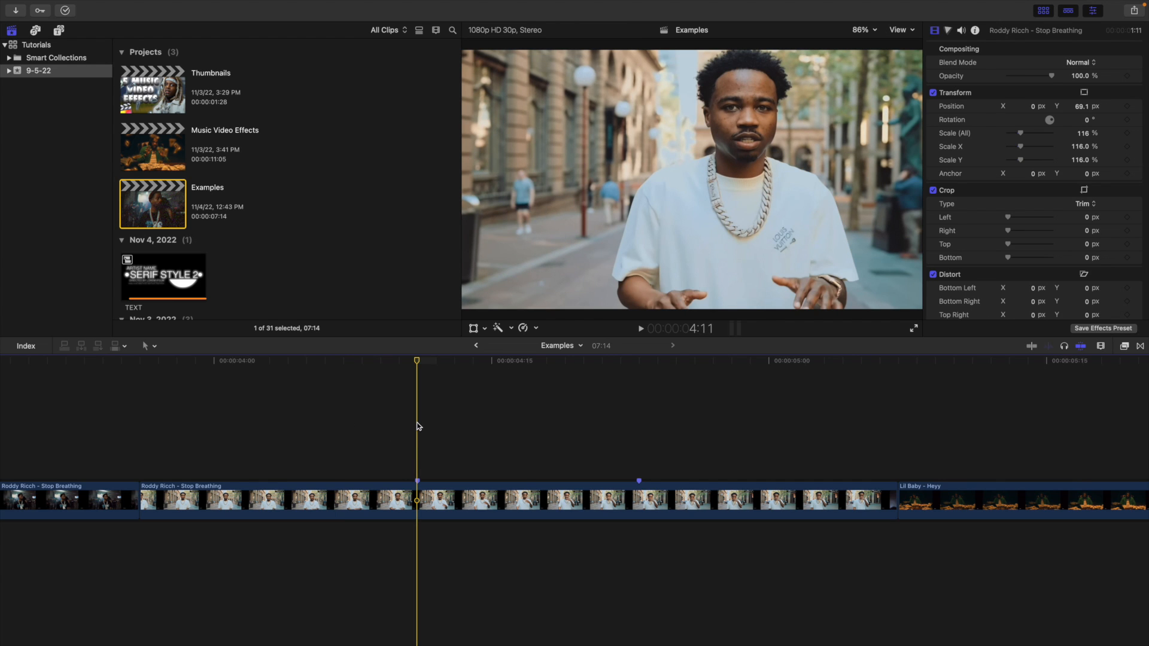
pyautogui.press('space')
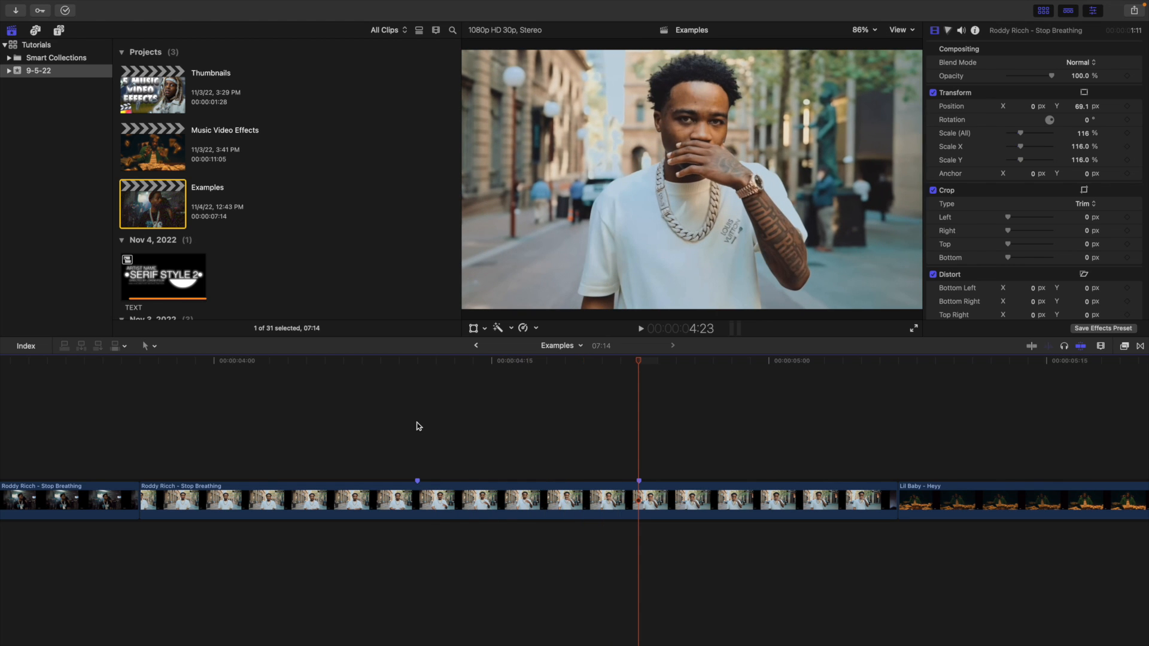
pyautogui.click(418, 426)
pyautogui.click(363, 437)
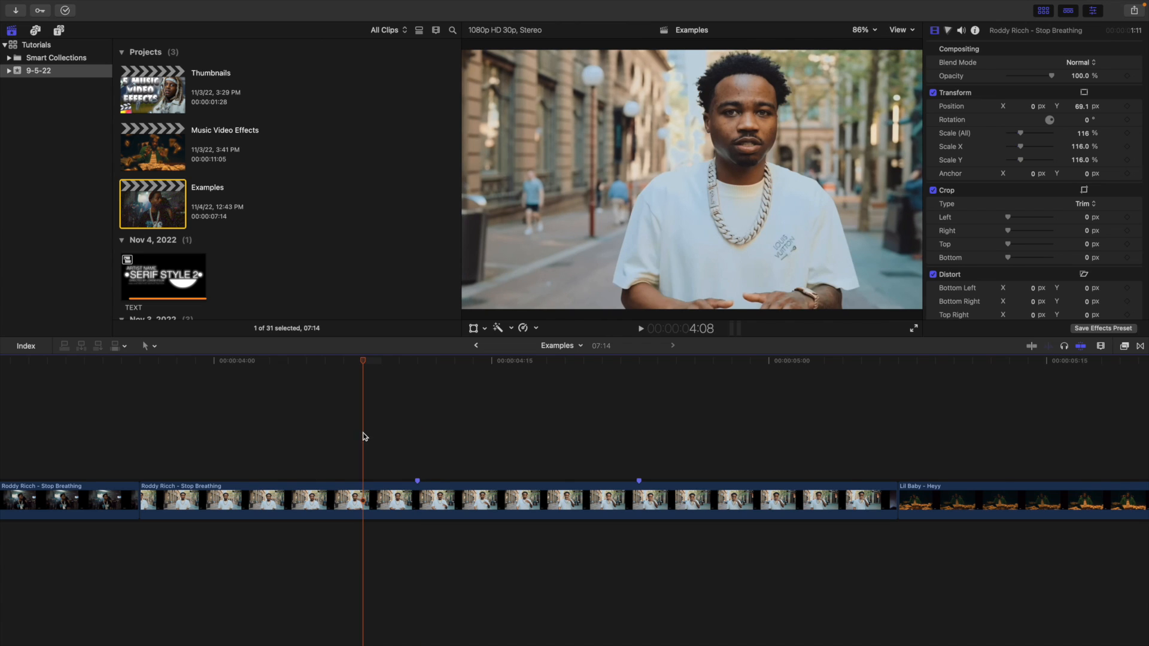
# Blade the speed of the white T-shirt clip at its first and second markers
pyautogui.click(417, 455)
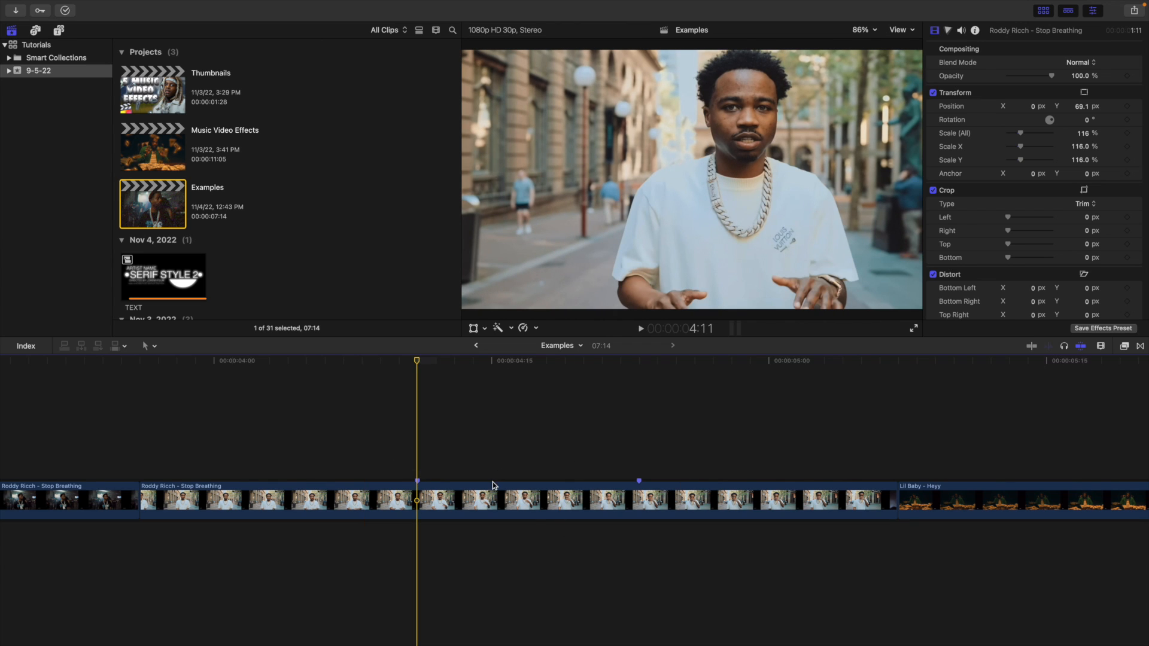
pyautogui.click(433, 501)
pyautogui.hotkey('shift', 'b')
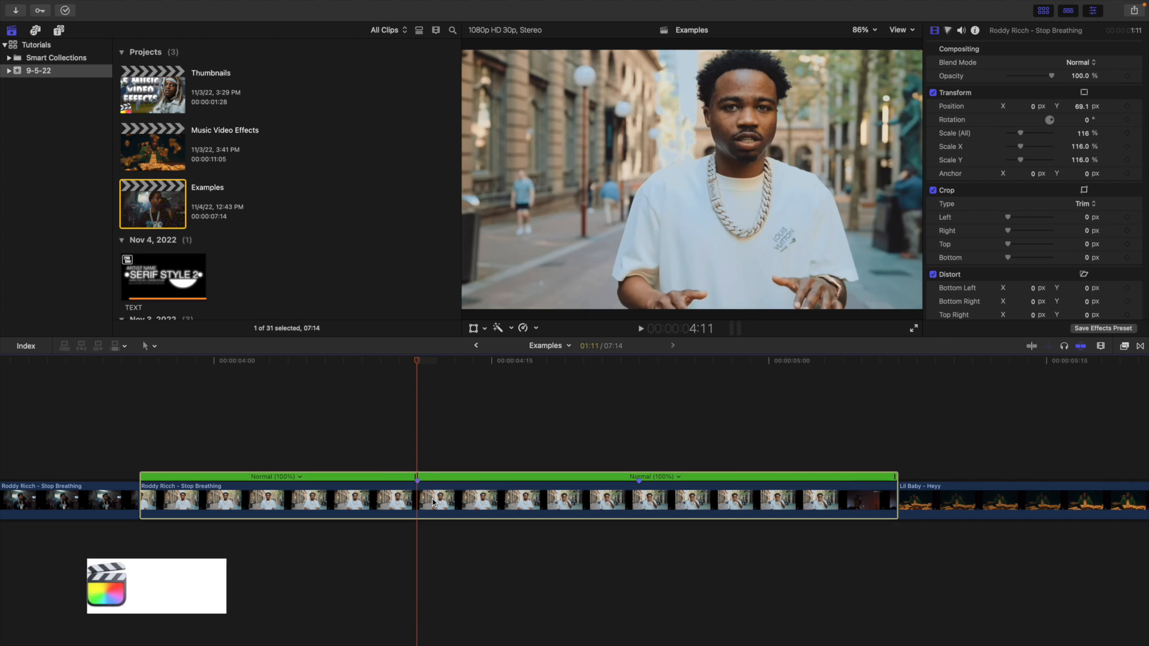
pyautogui.click(641, 500)
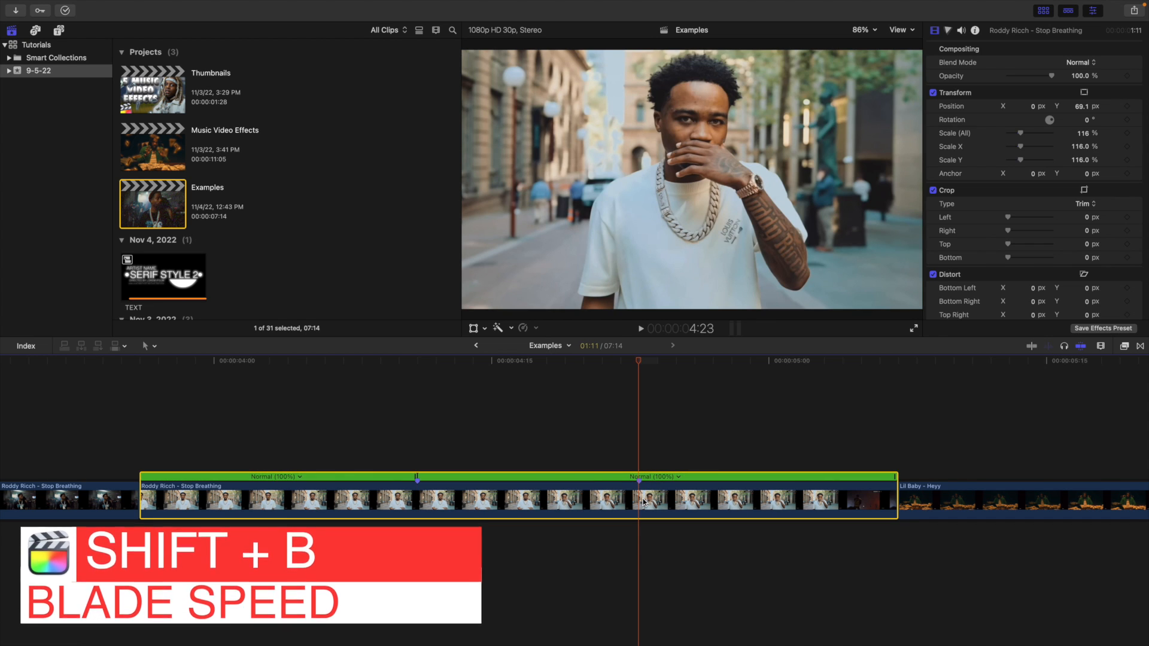
pyautogui.hotkey('shift', 'b')
# Shorten the speed segment between the two markers so that it runs at 250%
pyautogui.click(524, 446)
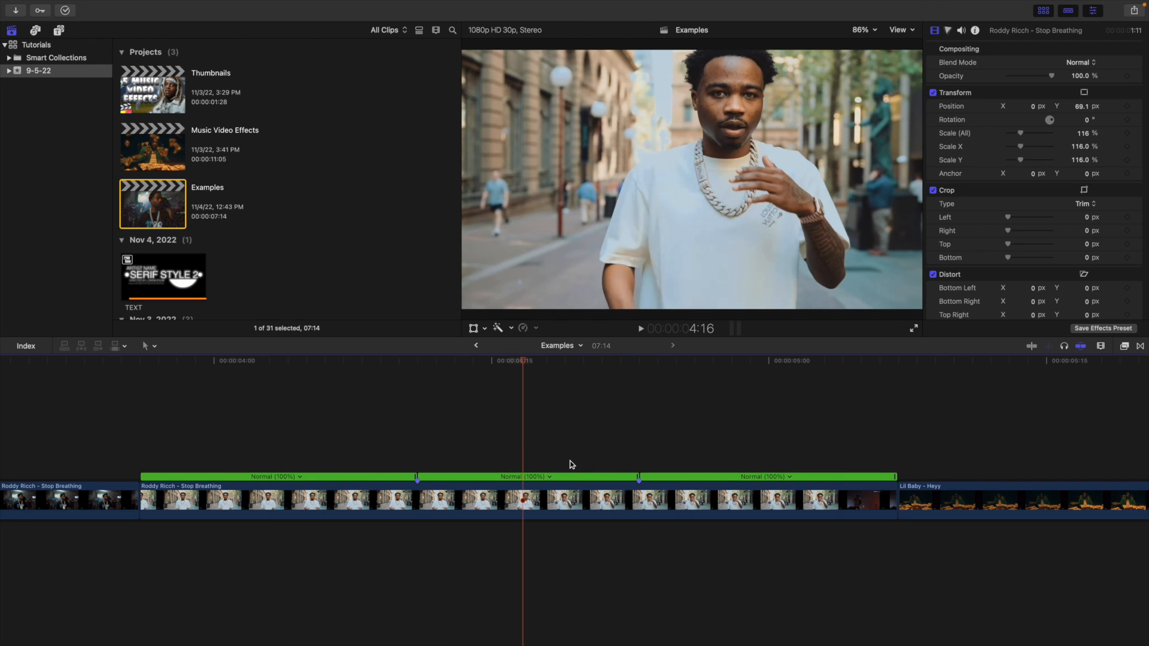
pyautogui.hscroll(1, 634, 478)
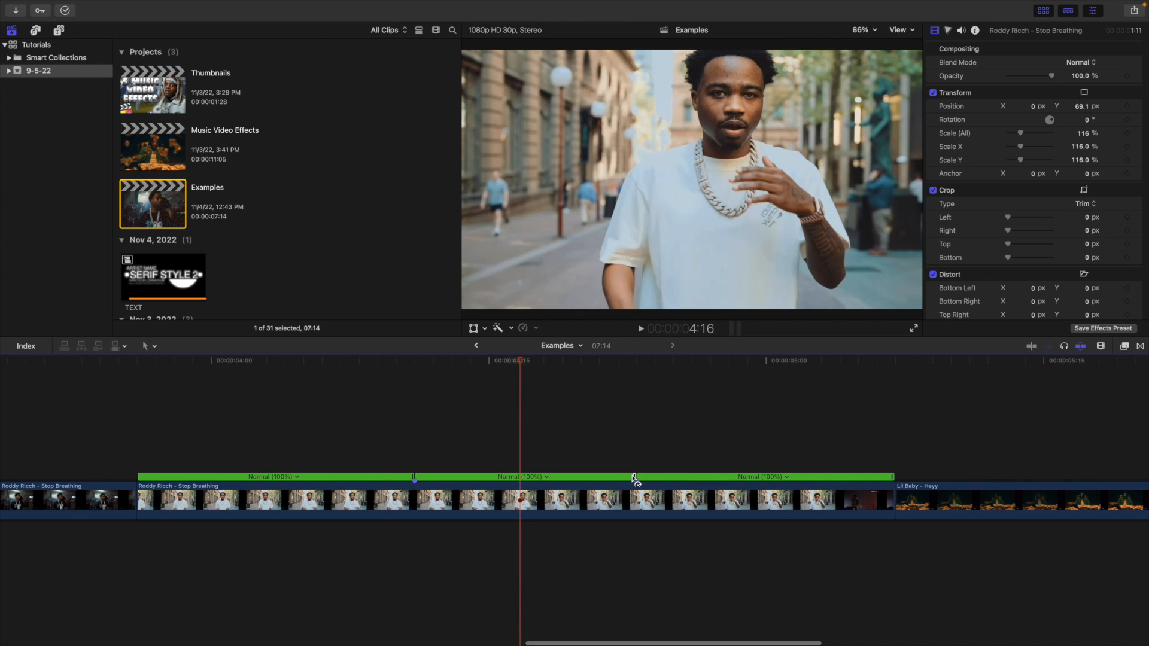
pyautogui.moveTo(634, 479); pyautogui.dragTo(413, 478)
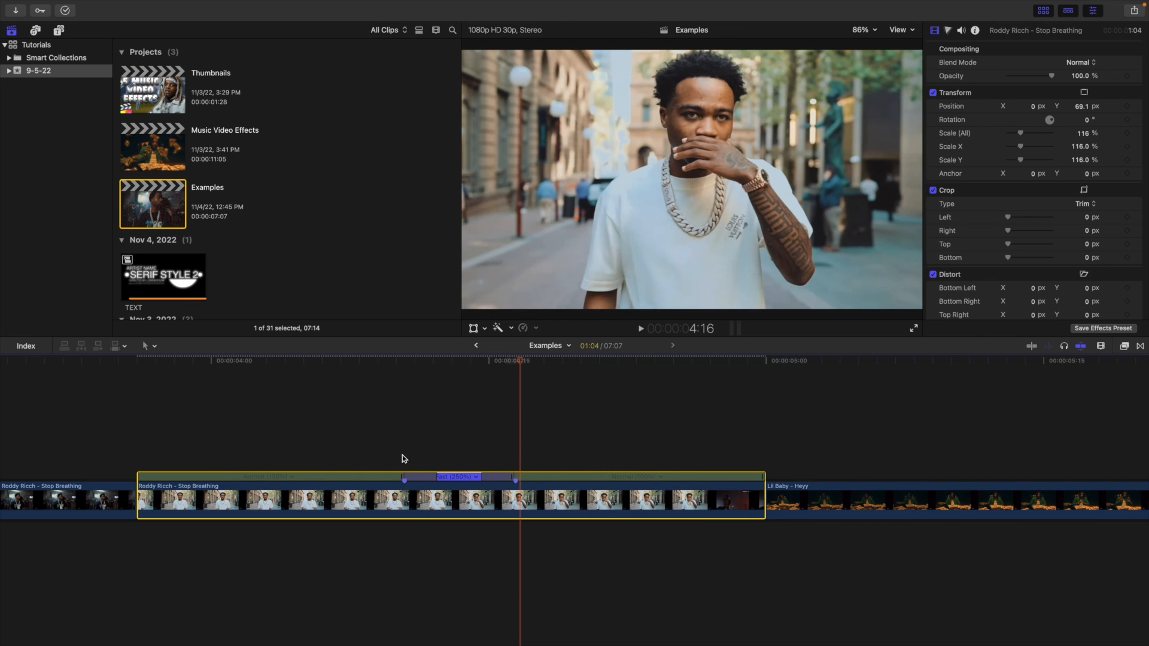
# Play the white T-shirt clip repeatedly from near its start to check the speed ramp
pyautogui.click(403, 459)
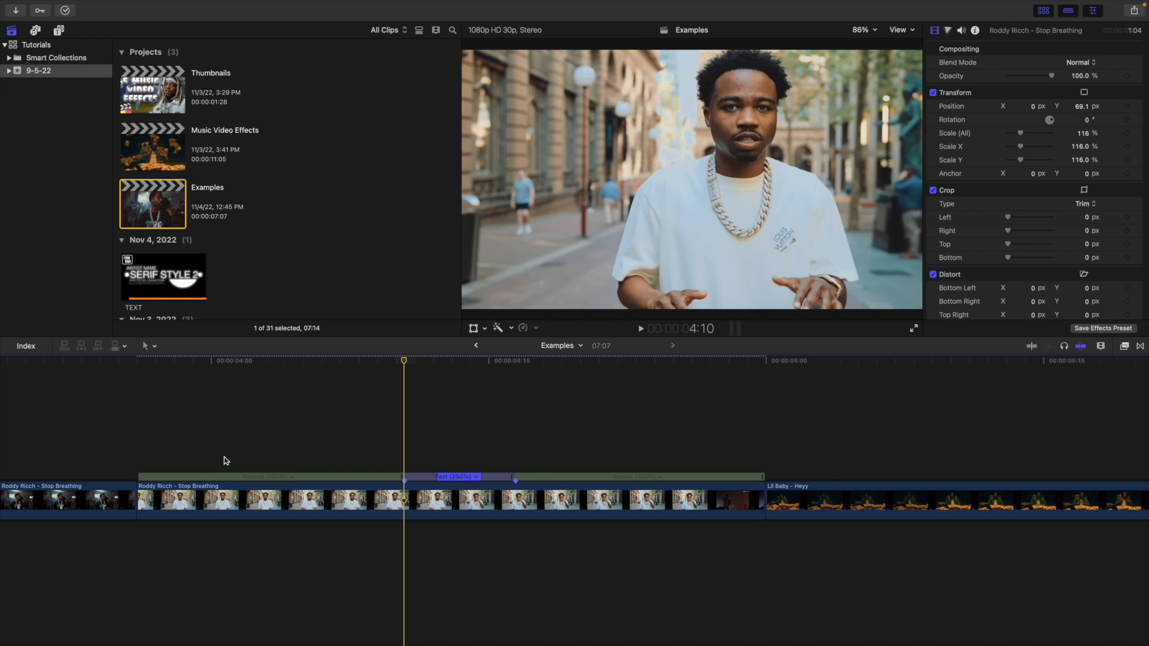
pyautogui.click(136, 444)
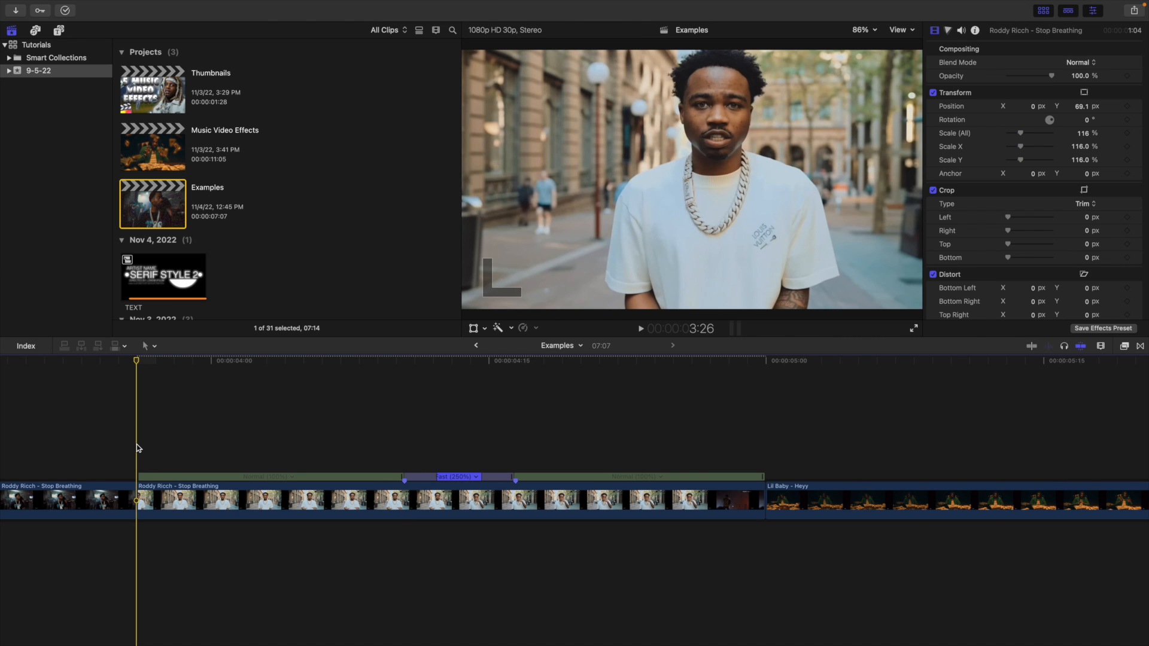
pyautogui.press('space')
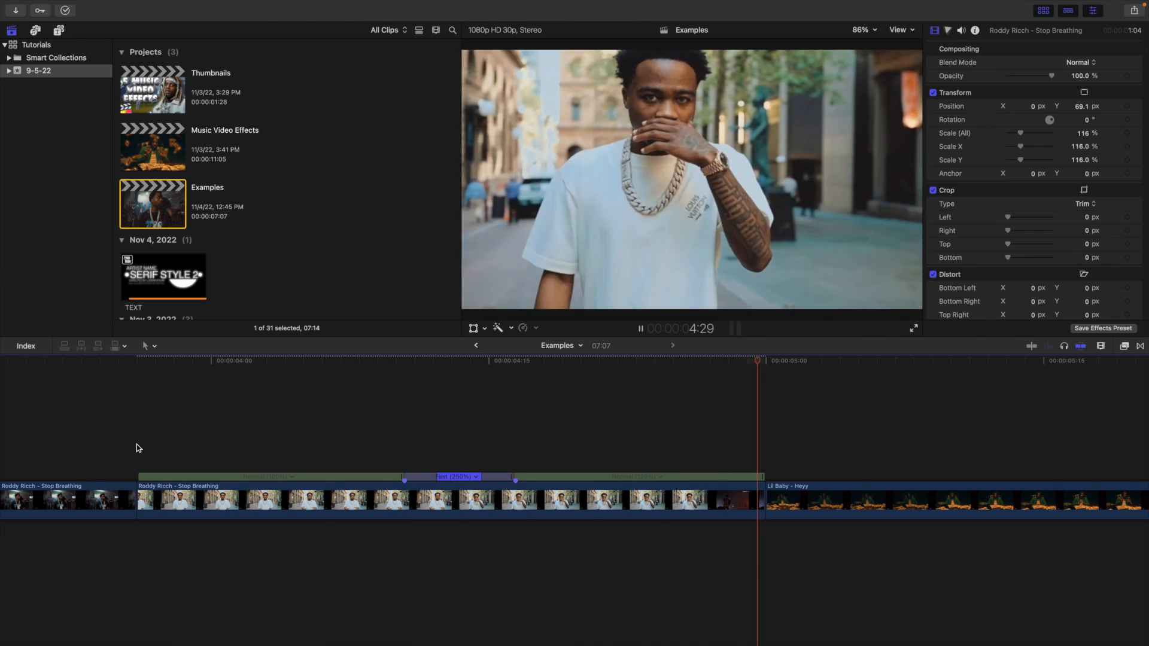
pyautogui.press('space')
pyautogui.click(192, 450)
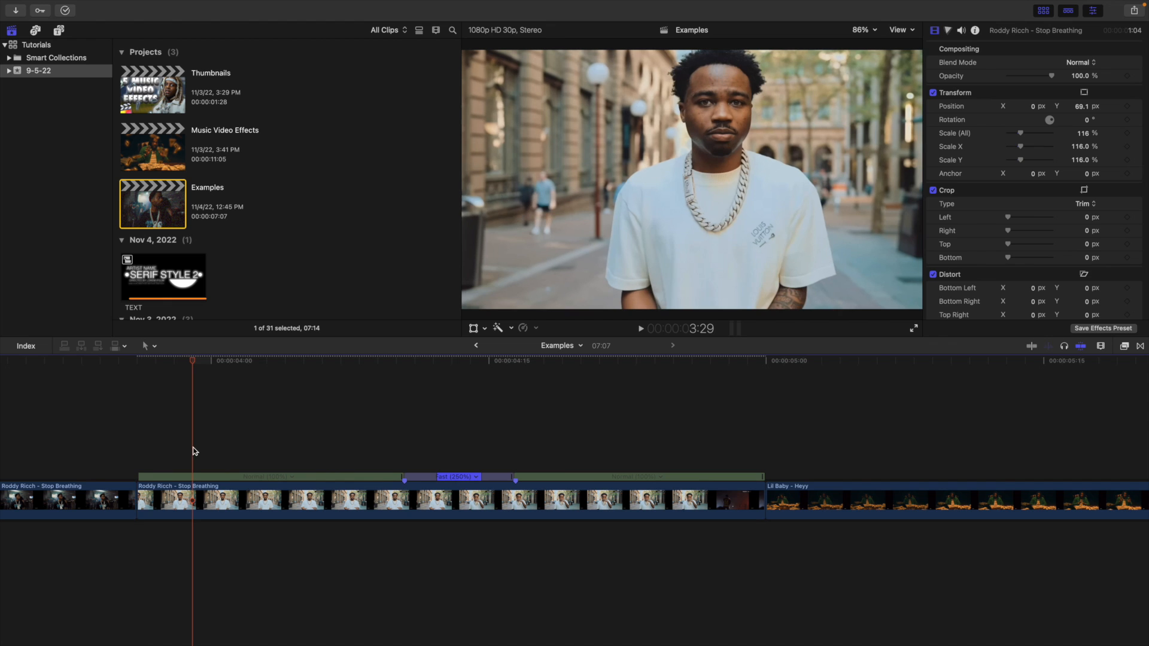
pyautogui.click(268, 446)
pyautogui.press('space')
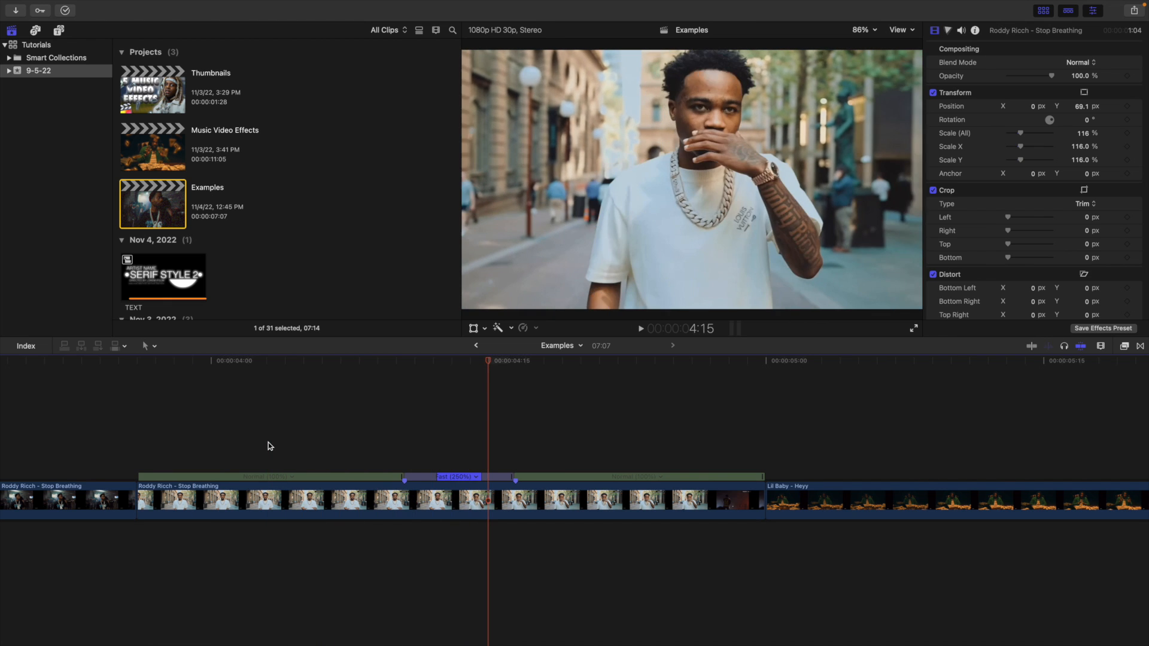
pyautogui.click(142, 453)
pyautogui.press('space')
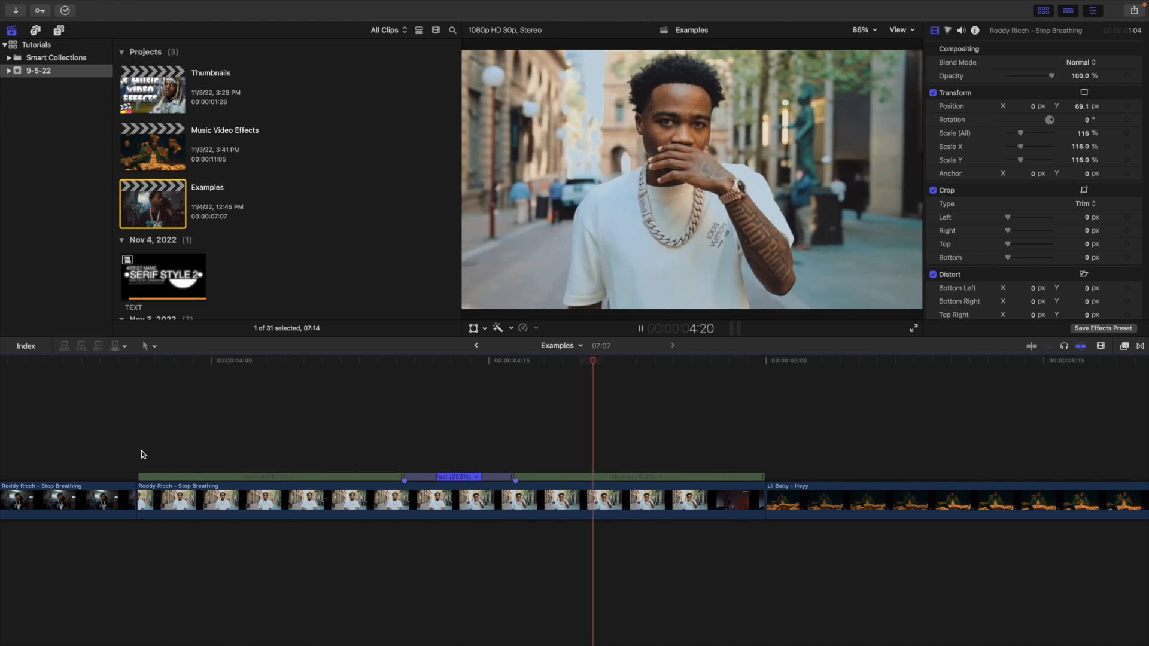
pyautogui.press('space')
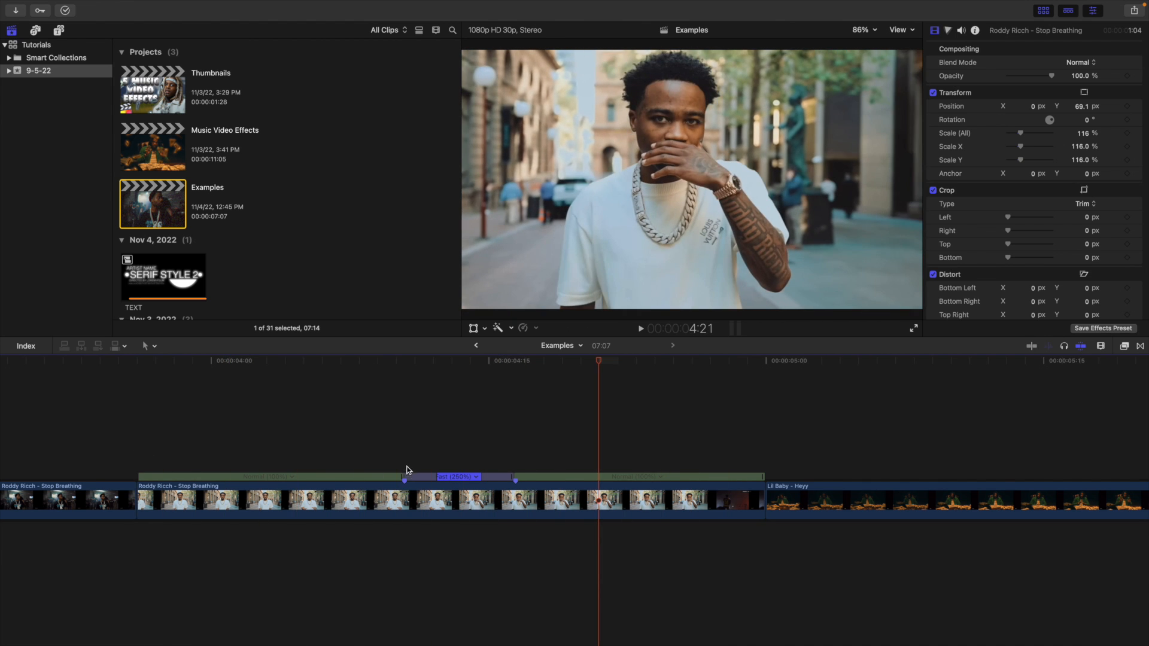
# Lengthen the speed transitions at both ends of the 250% segment so the ramp eases in and out more smoothly
pyautogui.click(405, 463)
pyautogui.press('super+equal')
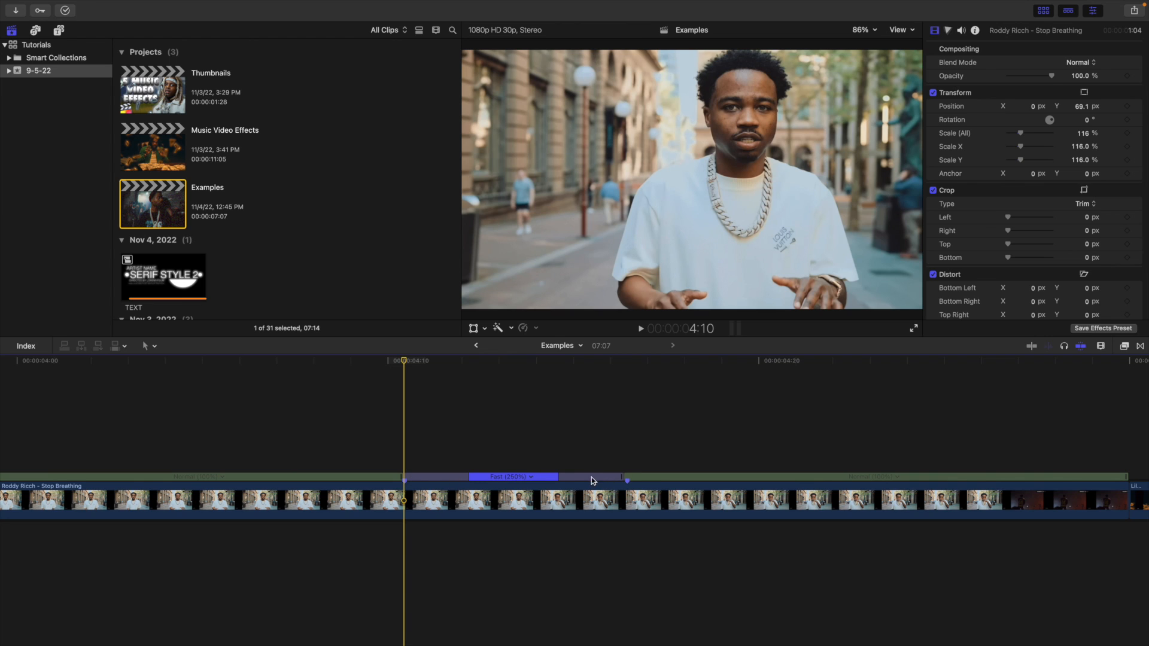
pyautogui.click(559, 479)
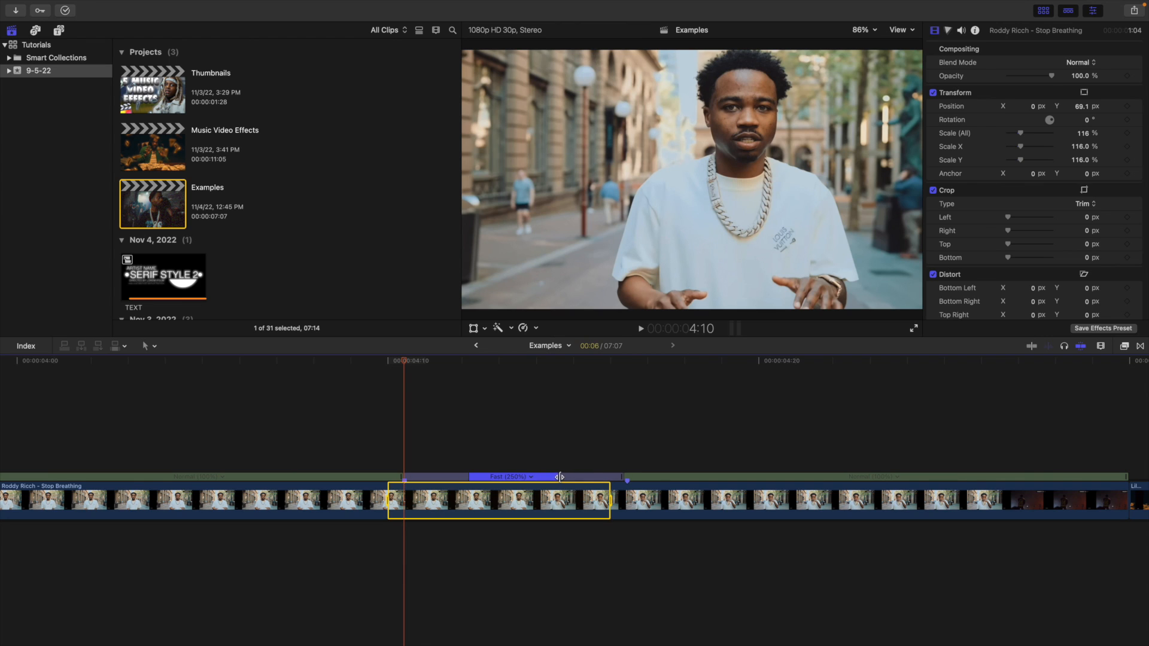
pyautogui.click(500, 460)
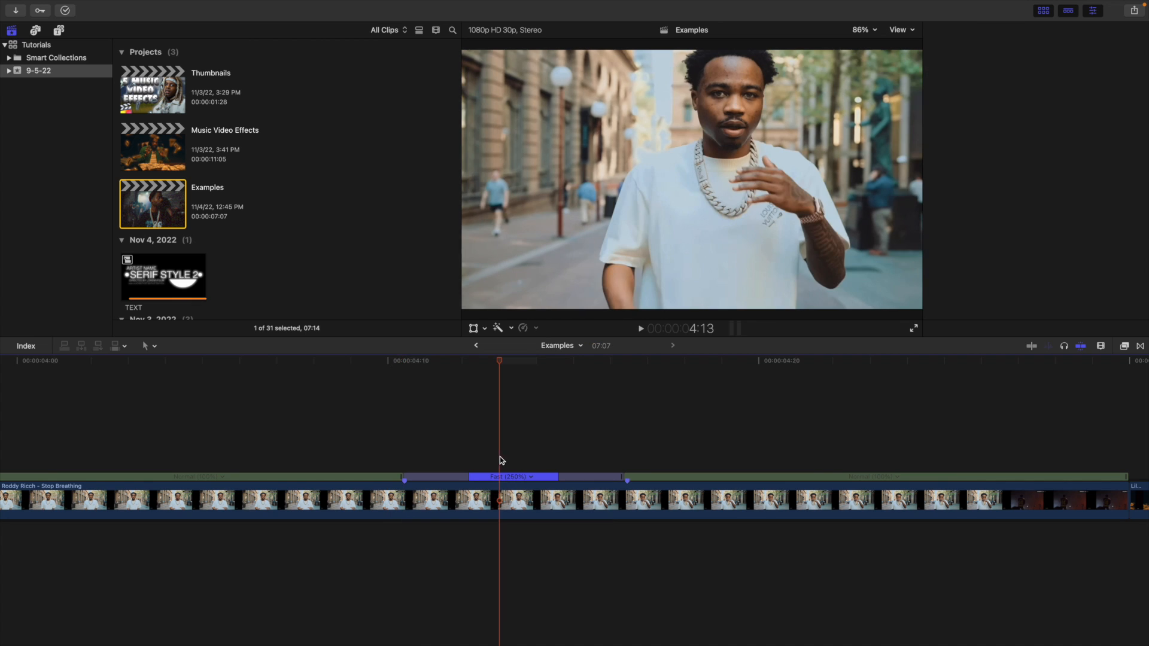
pyautogui.click(370, 459)
pyautogui.moveTo(560, 477); pyautogui.dragTo(534, 477)
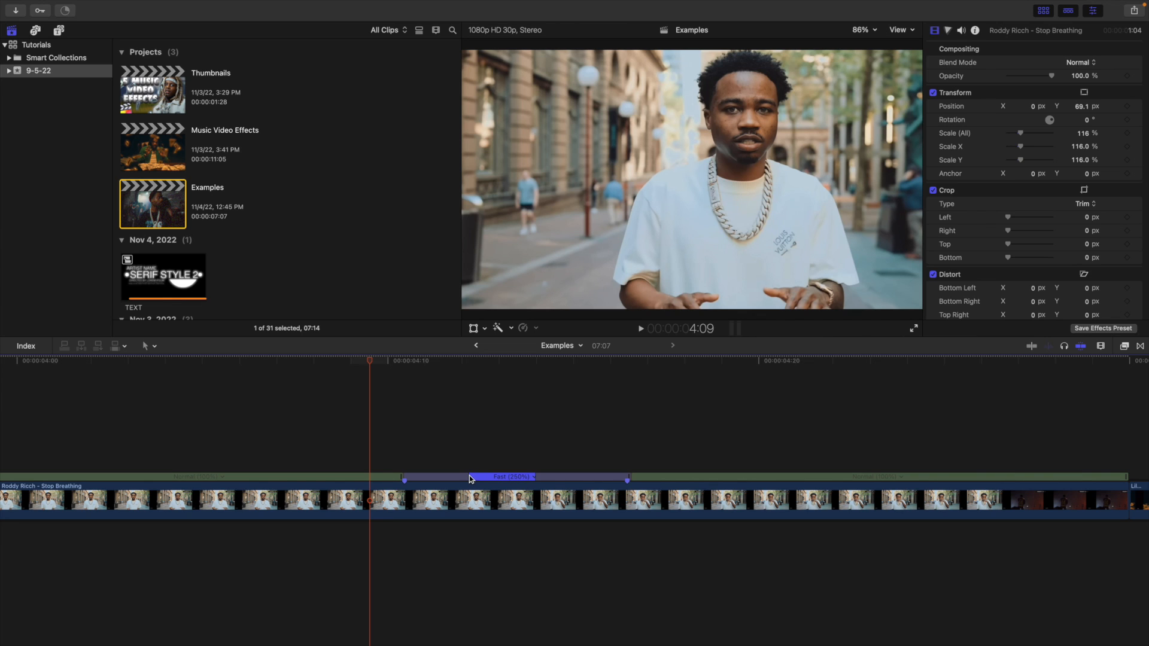
pyautogui.moveTo(467, 477); pyautogui.dragTo(497, 477)
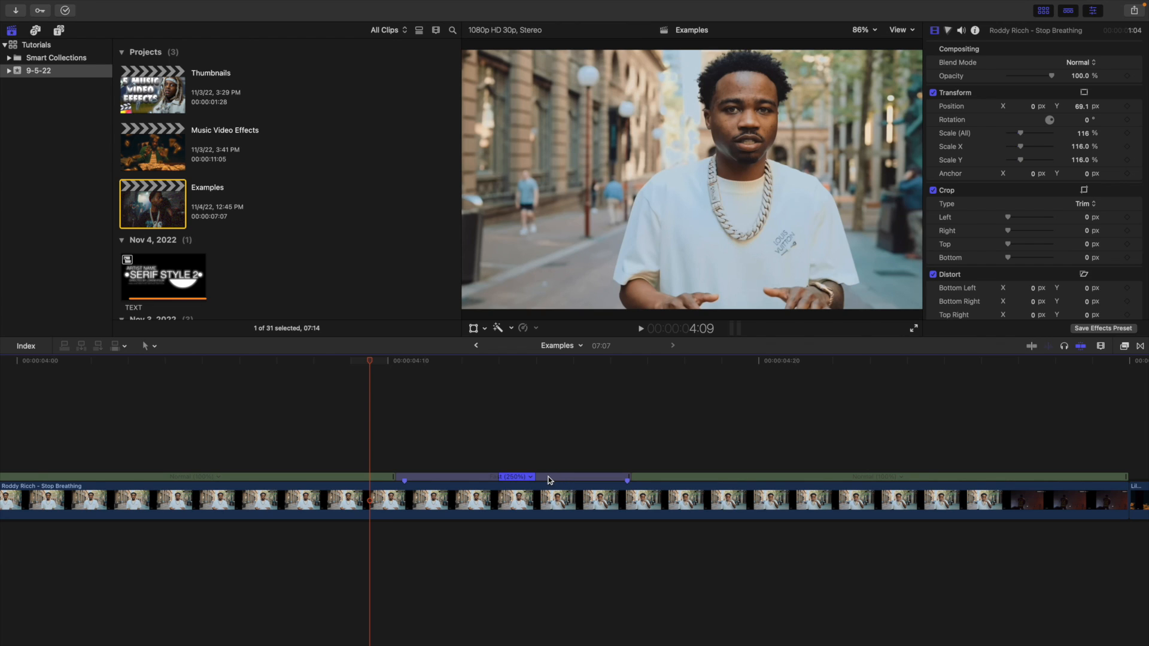
# Hide the retime editor of the white T-shirt clip and show it again
pyautogui.click(477, 496)
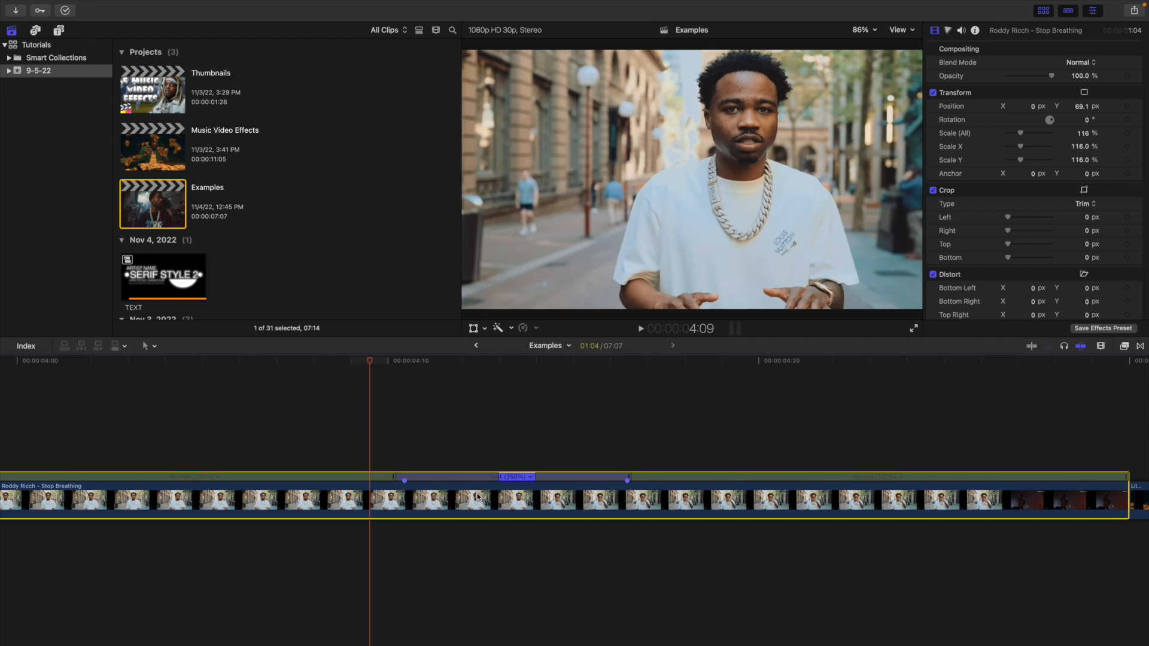
pyautogui.press('super+r')
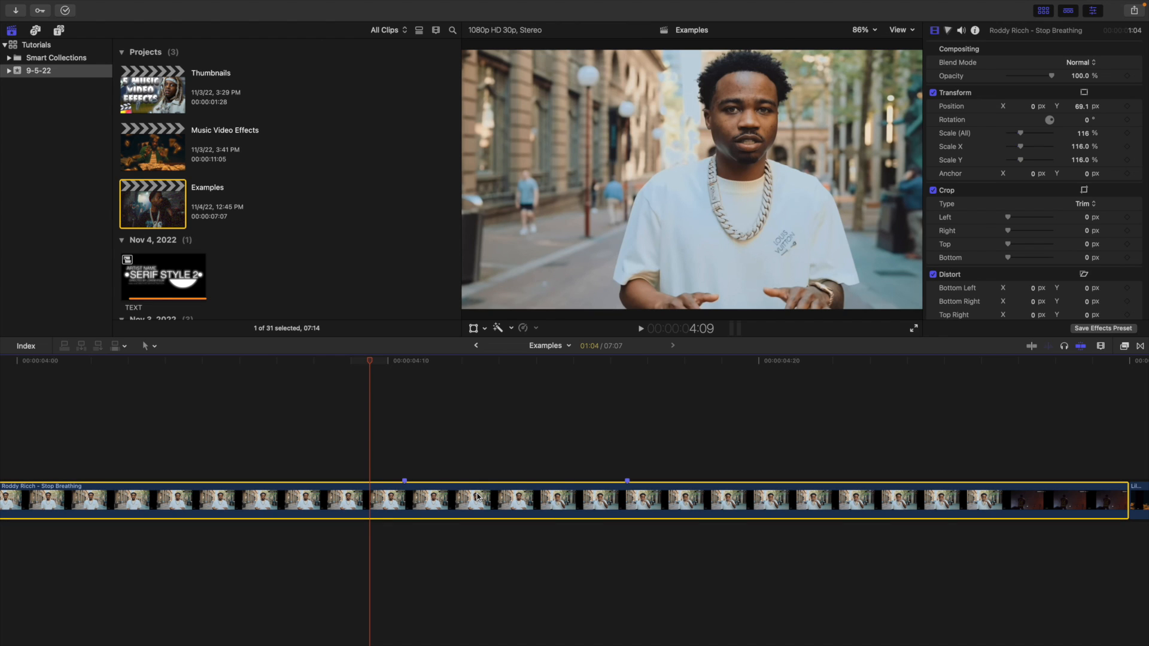
pyautogui.press('super+r')
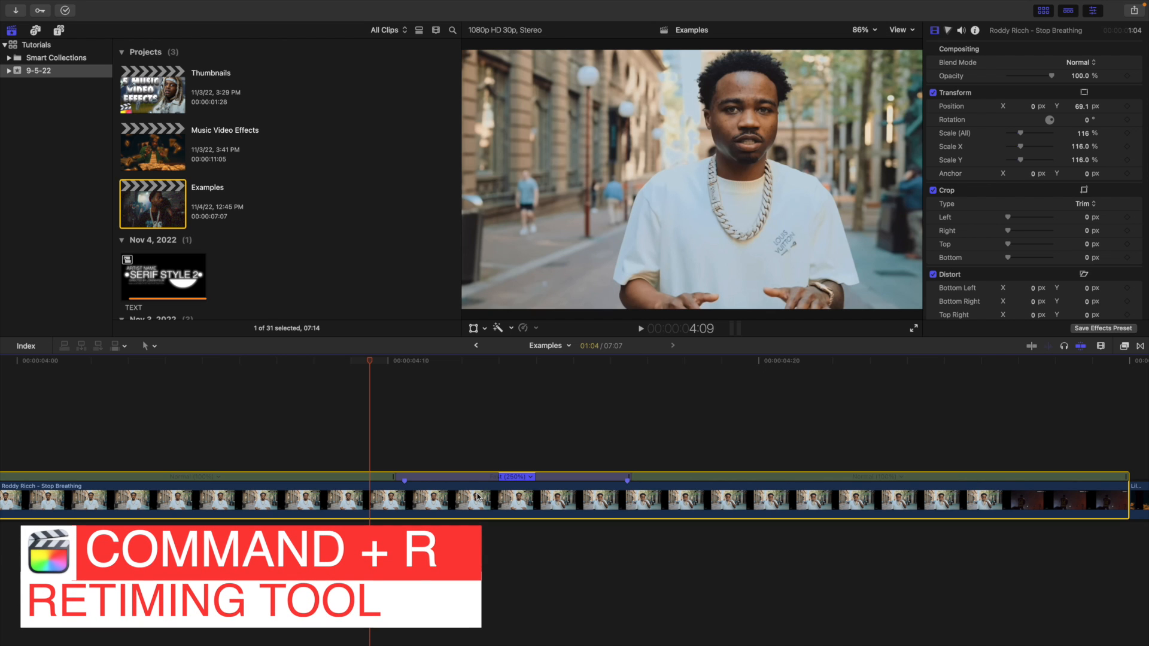
# Look at the Slow speed presets and at the Custom Speed settings of the fast segment between the markers
pyautogui.click(467, 436)
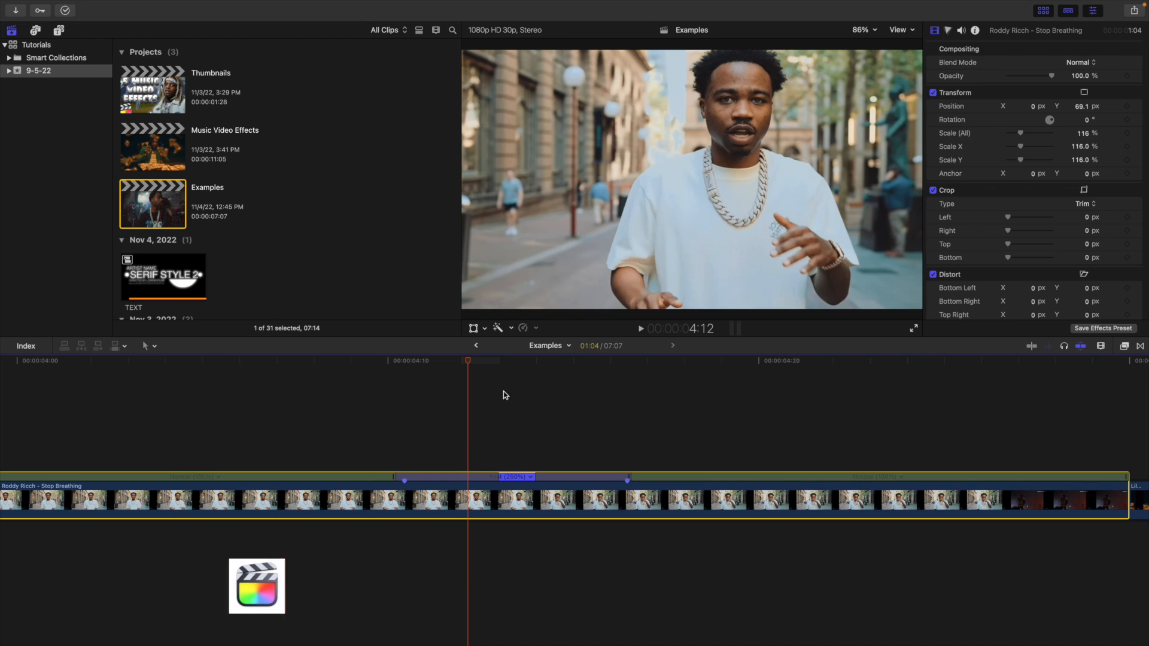
pyautogui.click(537, 329)
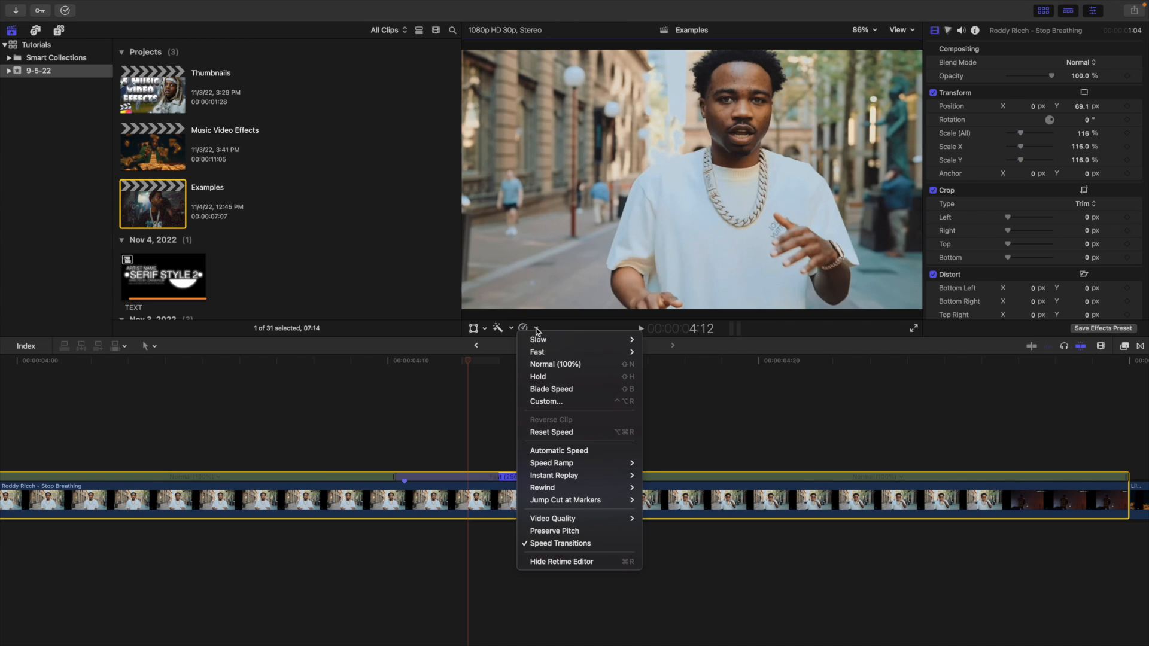
pyautogui.moveTo(562, 342)
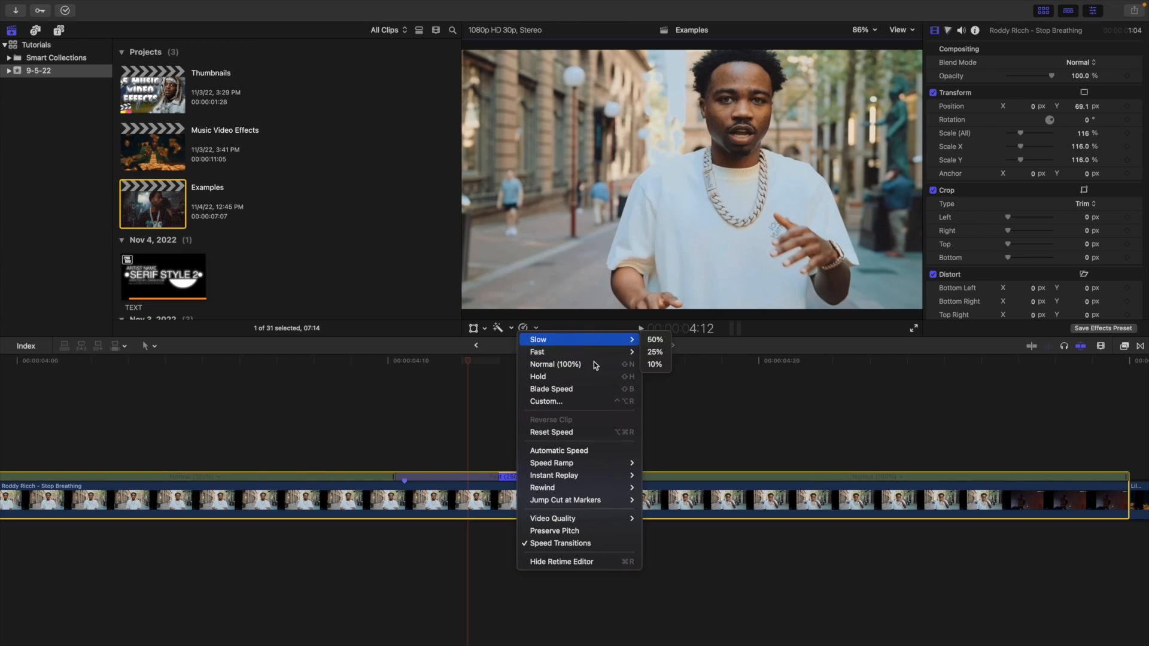
pyautogui.click(469, 398)
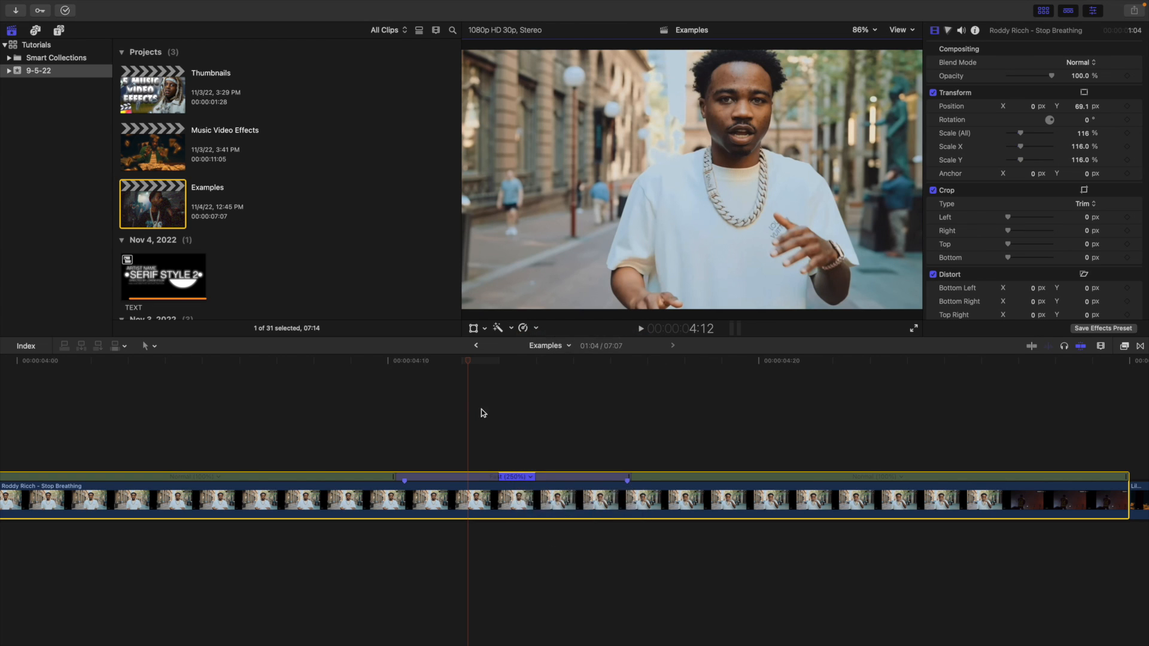
pyautogui.click(532, 477)
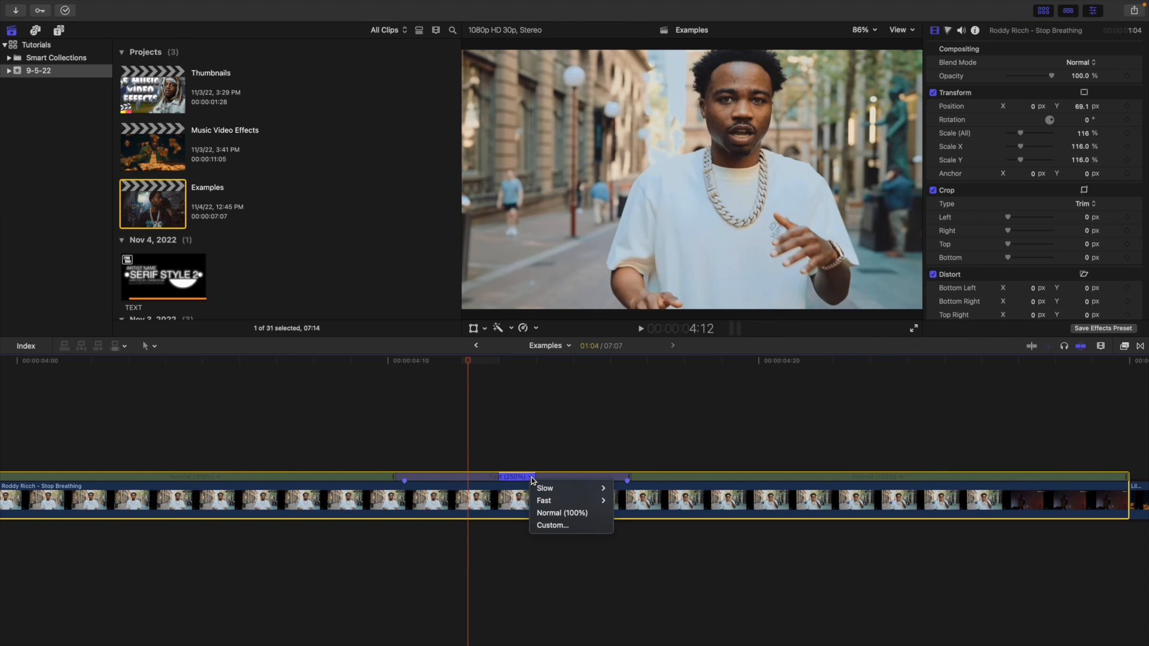
pyautogui.click(552, 526)
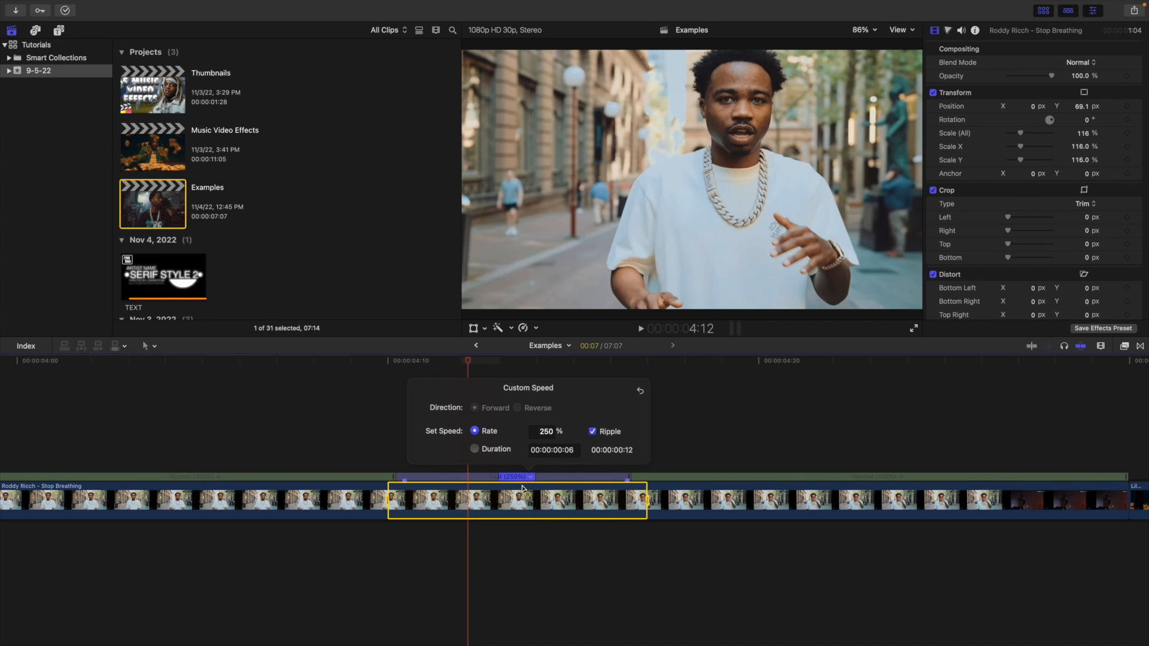
pyautogui.click(365, 436)
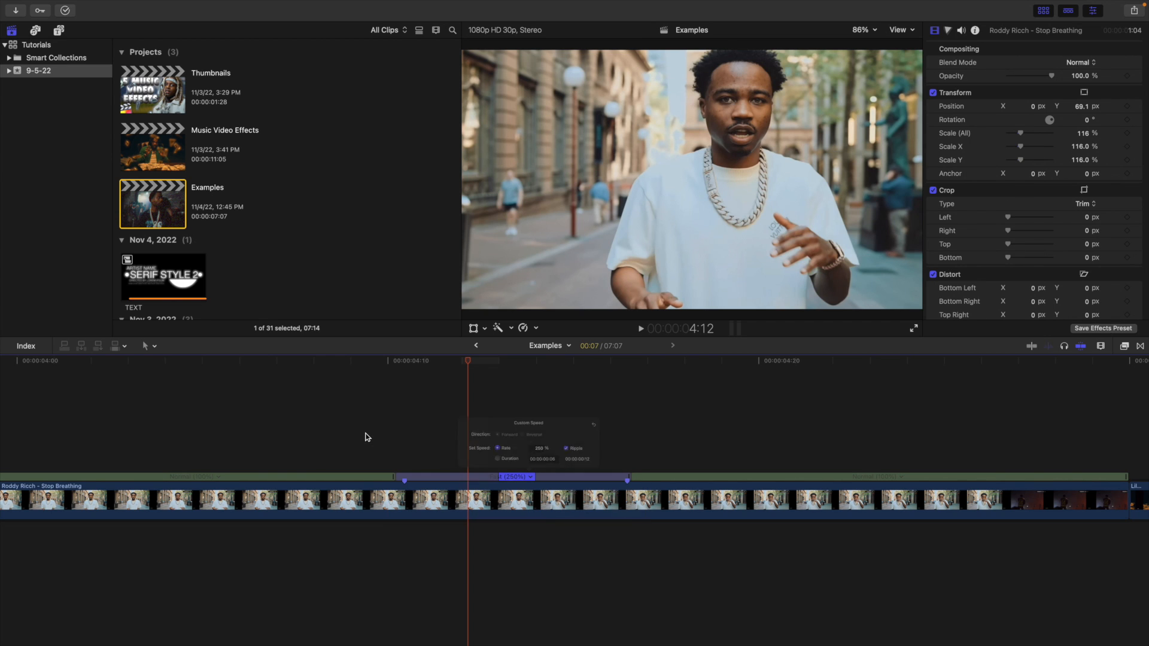
# Examine the Video Quality retiming options for the white T-shirt clip
pyautogui.click(441, 461)
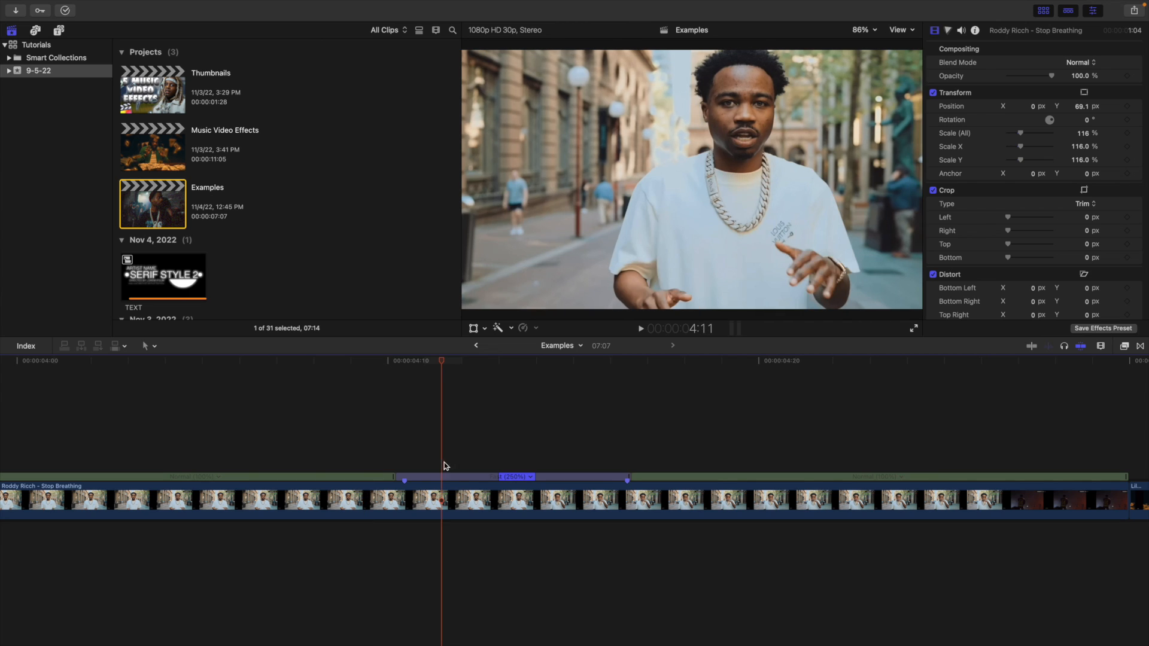
pyautogui.click(457, 494)
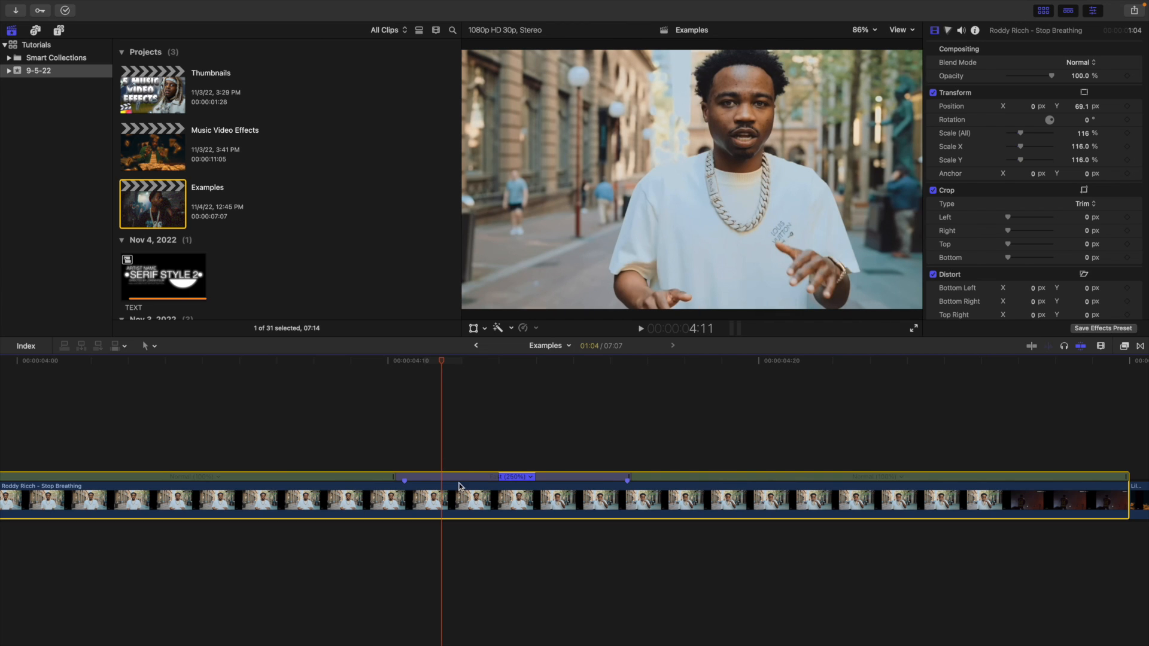
pyautogui.click(536, 328)
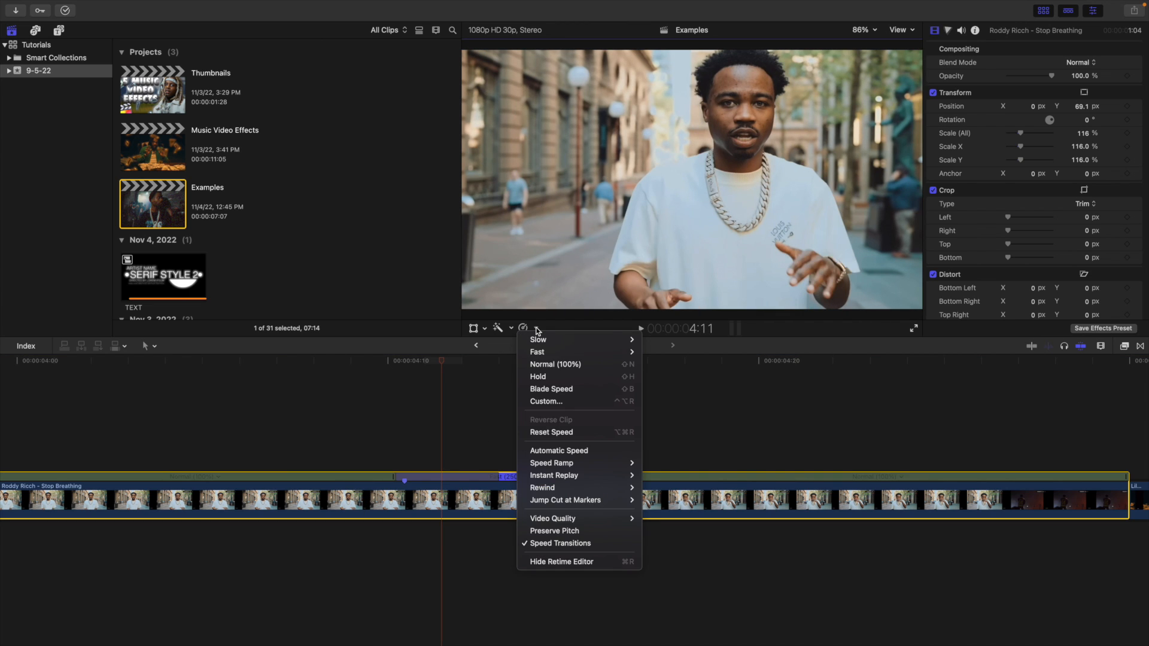
pyautogui.moveTo(580, 522)
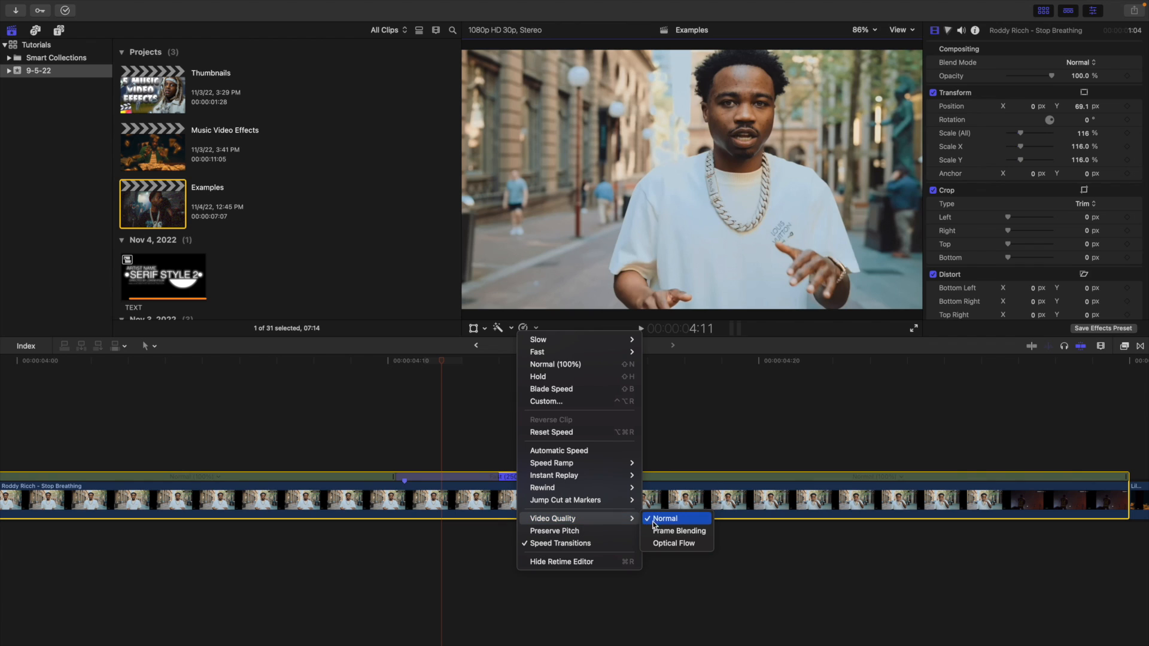
pyautogui.click(441, 450)
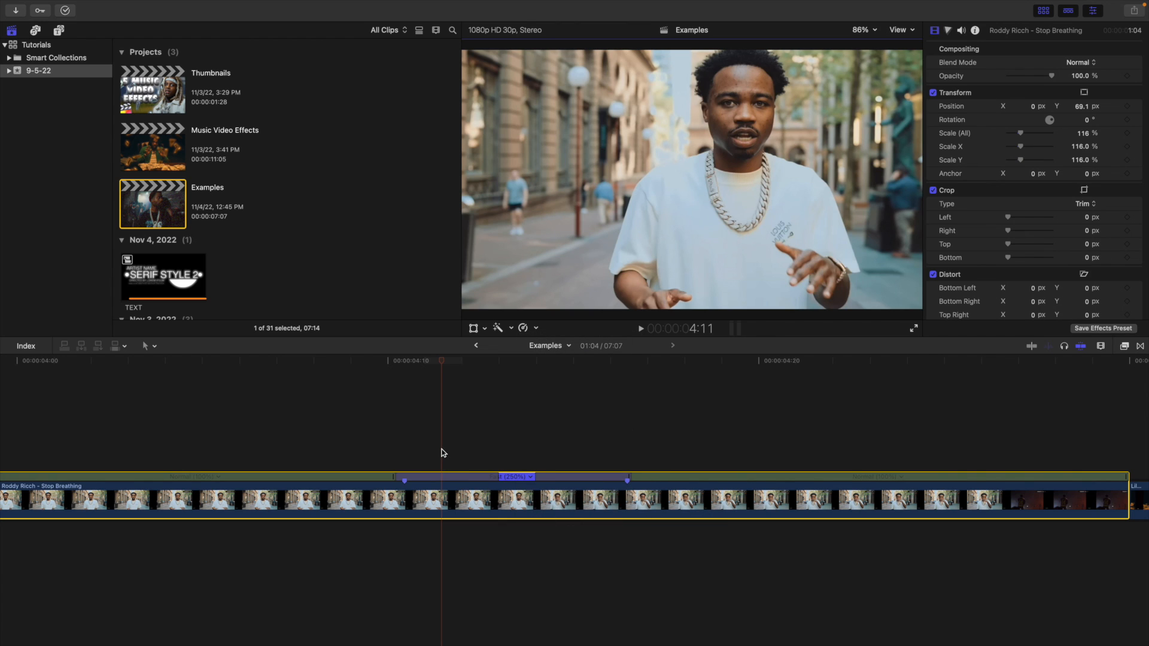
# Play back the white T-shirt clip repeatedly from its start to review the smoothed speed ramp
pyautogui.click(400, 444)
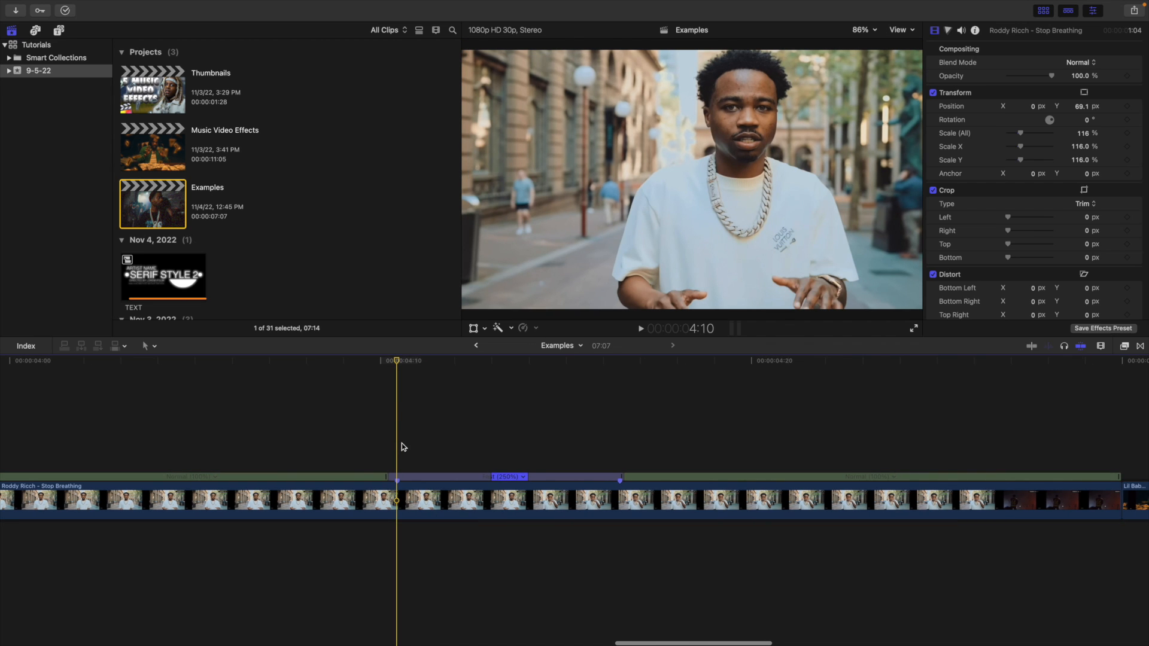
pyautogui.press('super+minus')
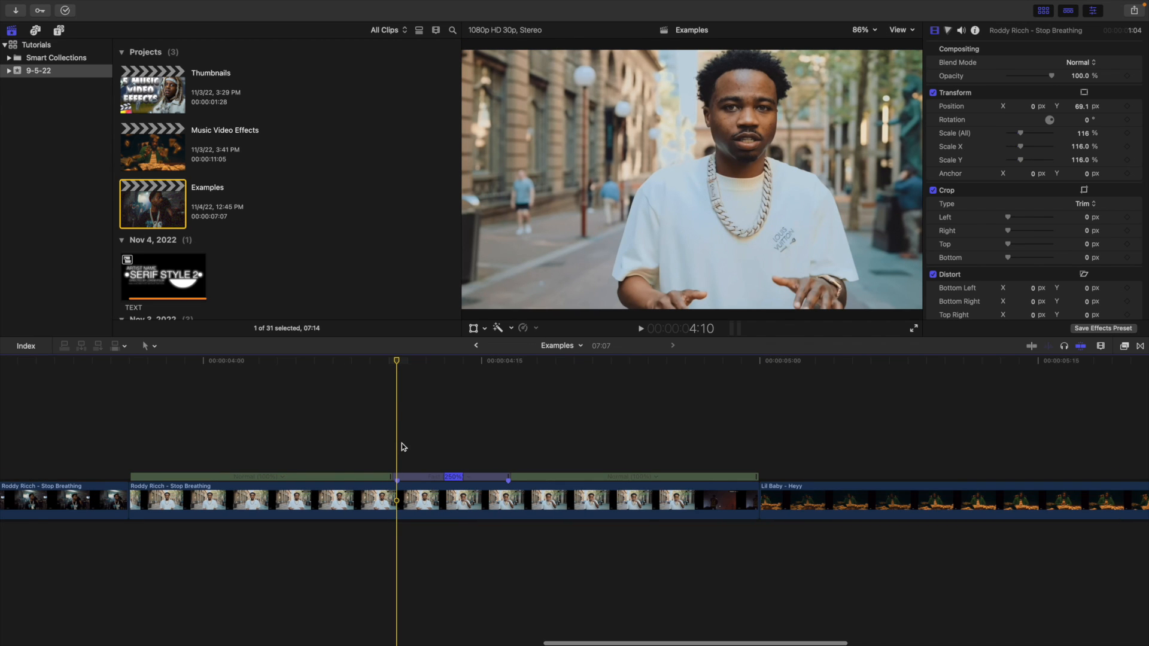
pyautogui.hscroll(-2, 403, 447)
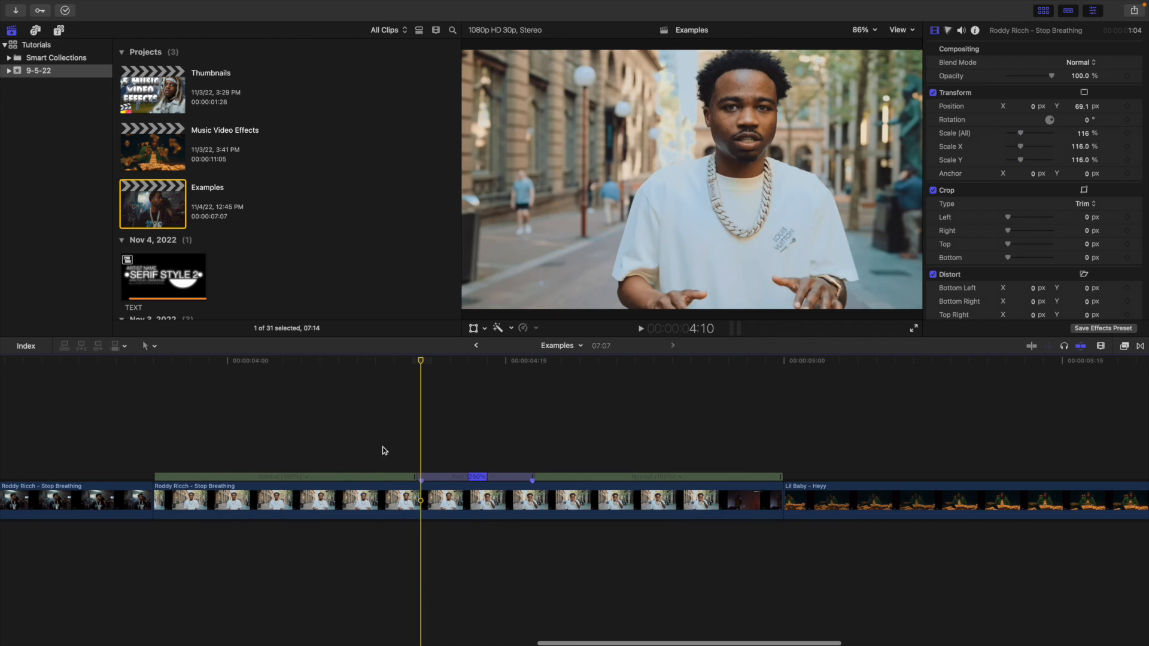
pyautogui.click(382, 448)
pyautogui.click(158, 450)
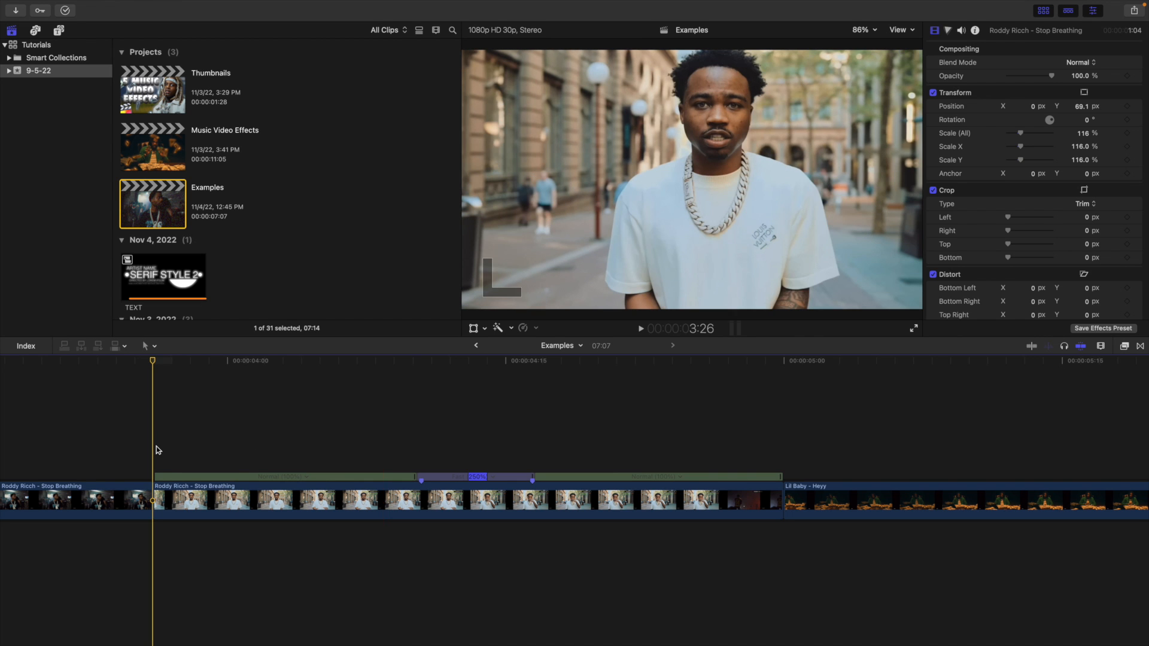
pyautogui.press('space')
pyautogui.click(158, 450)
pyautogui.press('space')
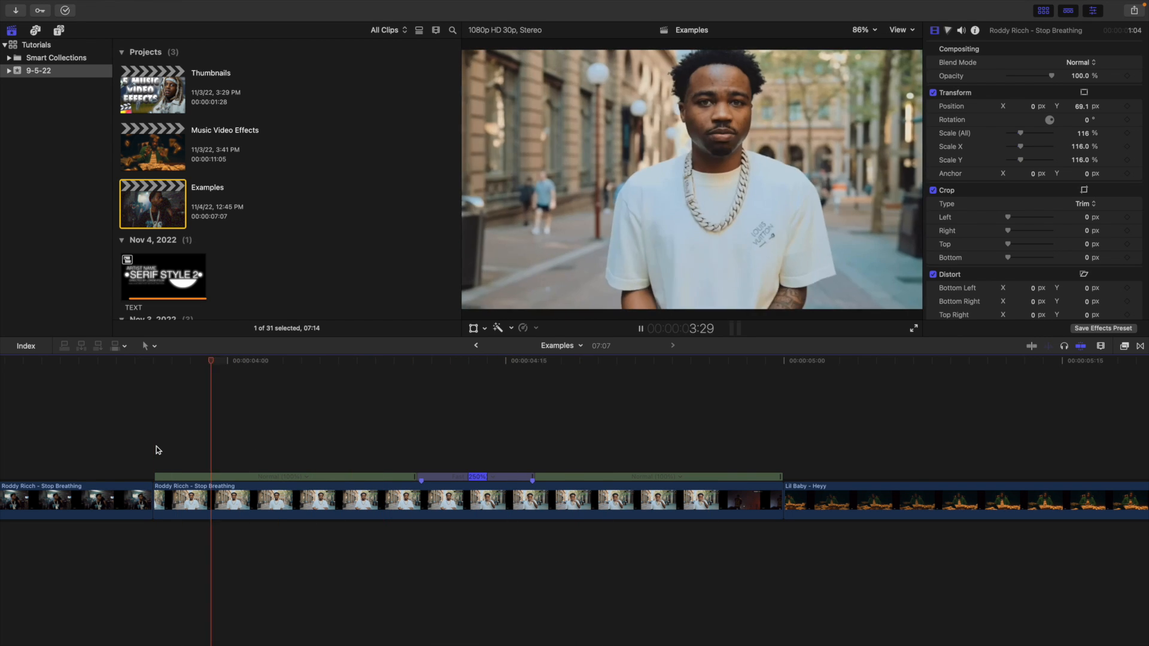
pyautogui.click(158, 450)
pyautogui.press('space')
pyautogui.press('space')
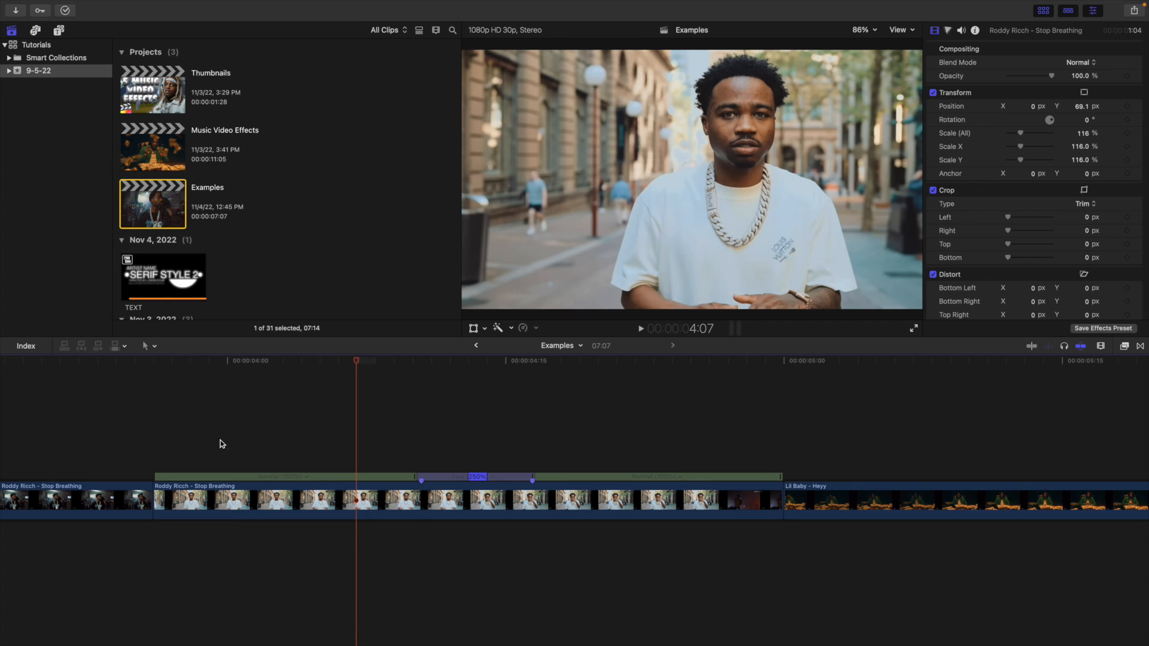
# Add the Short adjustment layer above the white T-shirt clip from the start of the fast segment and trim its end to the clip's end
pyautogui.click(62, 33)
pyautogui.click(55, 113)
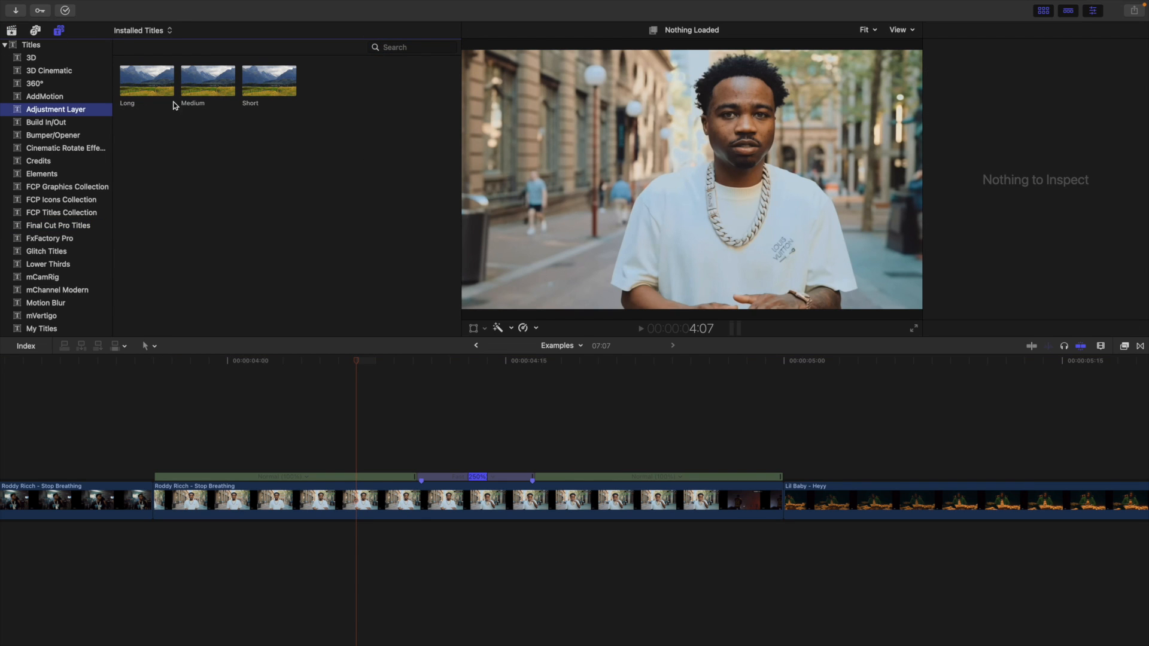
pyautogui.moveTo(257, 92); pyautogui.dragTo(423, 447)
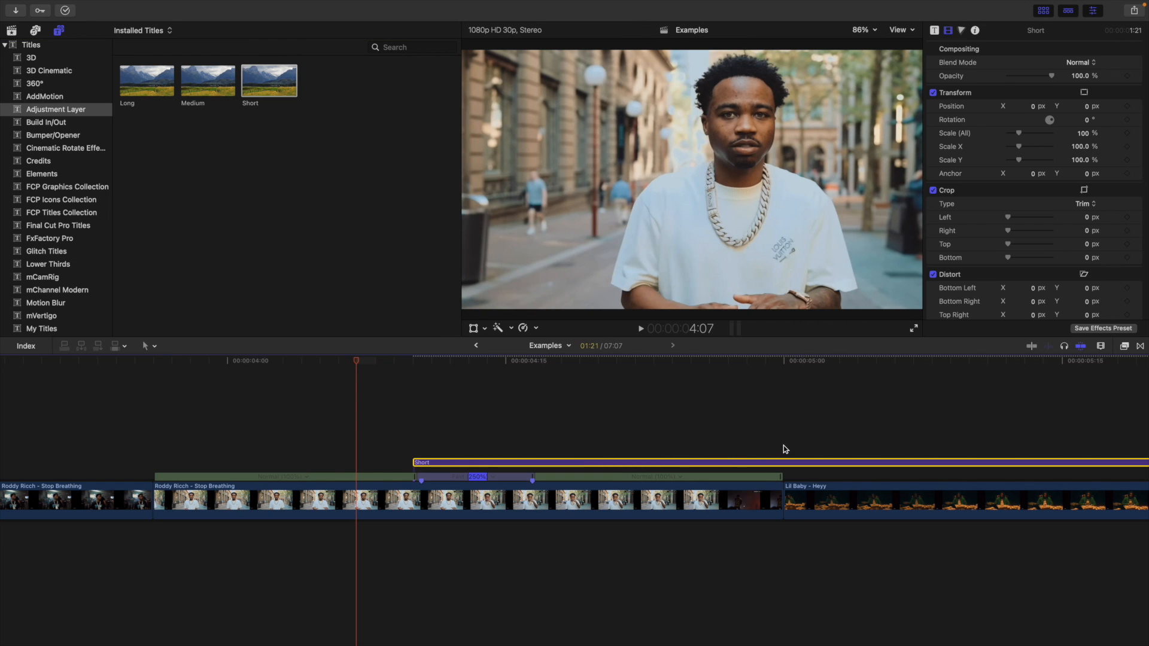
pyautogui.click(782, 463)
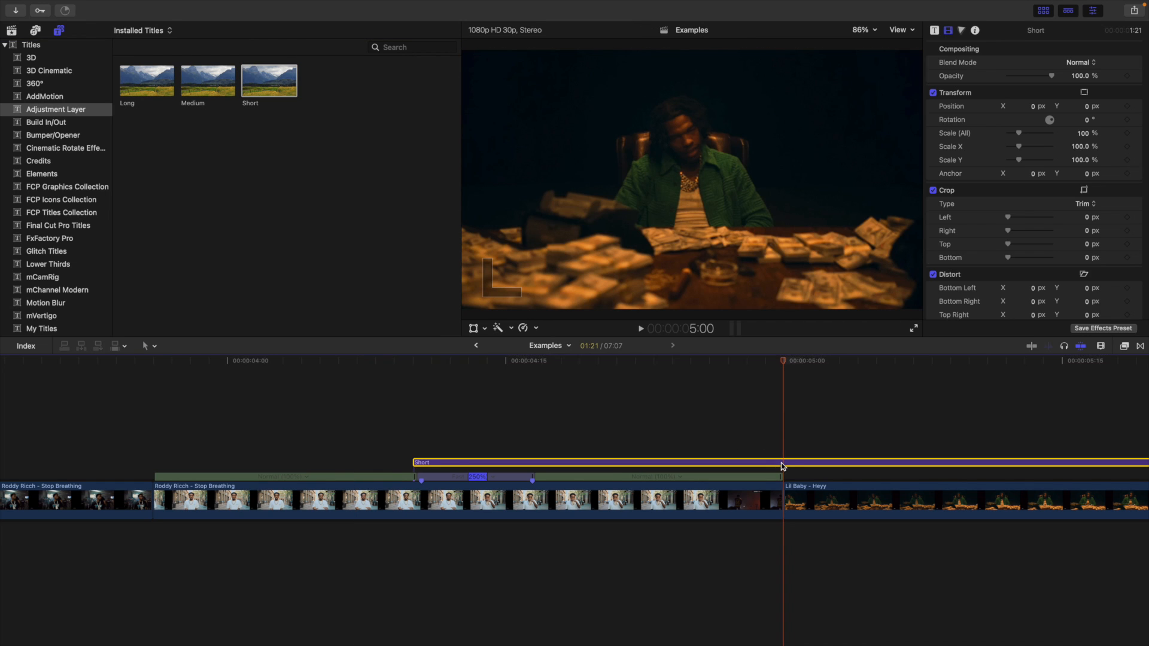
pyautogui.hotkey('alt', ']')
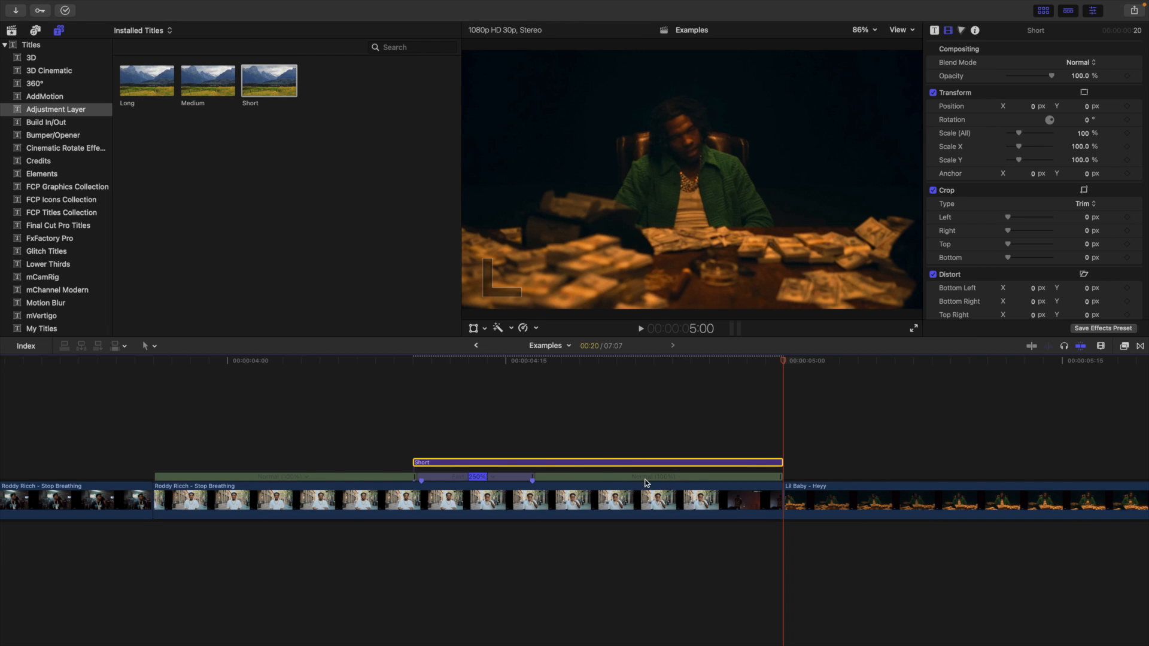
# Keyframe the adjustment layer's overall scale, with 100% at the layer's start and 132% at 4:15
pyautogui.click(413, 450)
pyautogui.click(436, 462)
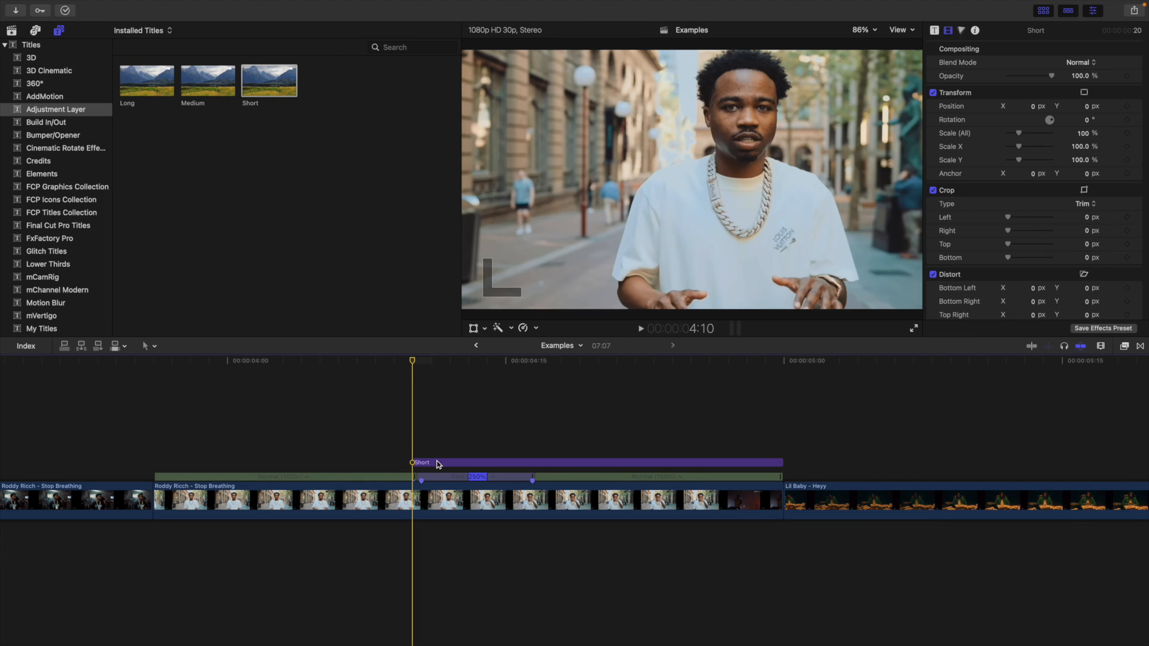
pyautogui.click(1126, 134)
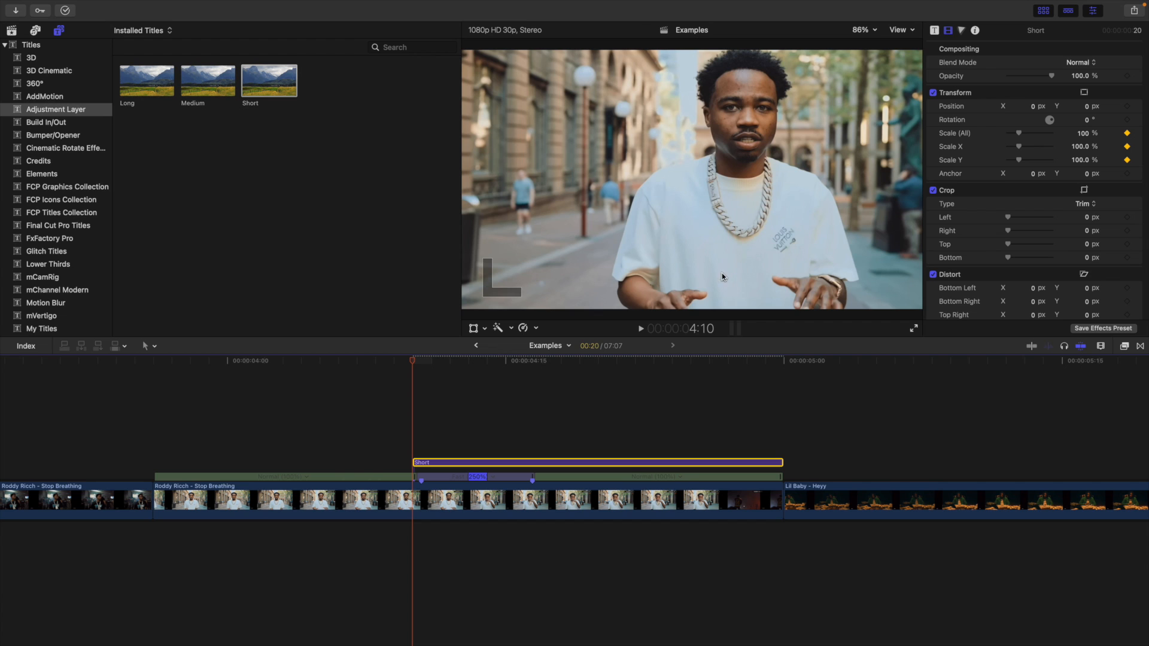
pyautogui.press('space')
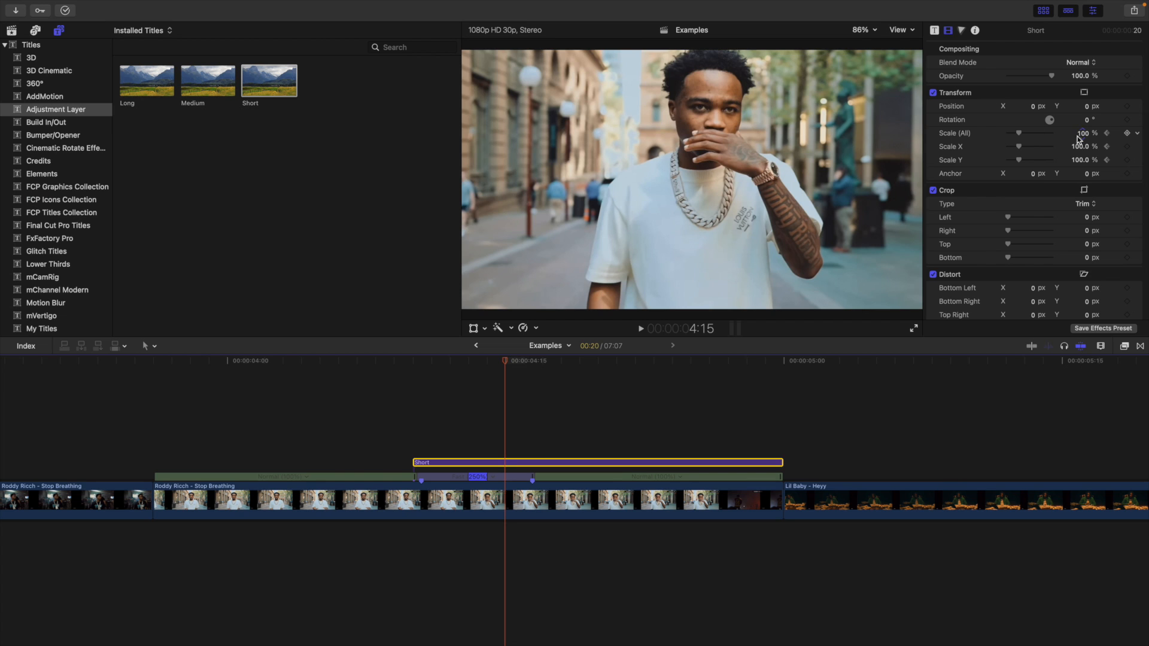
pyautogui.moveTo(1083, 135); pyautogui.dragTo(1085, 108)
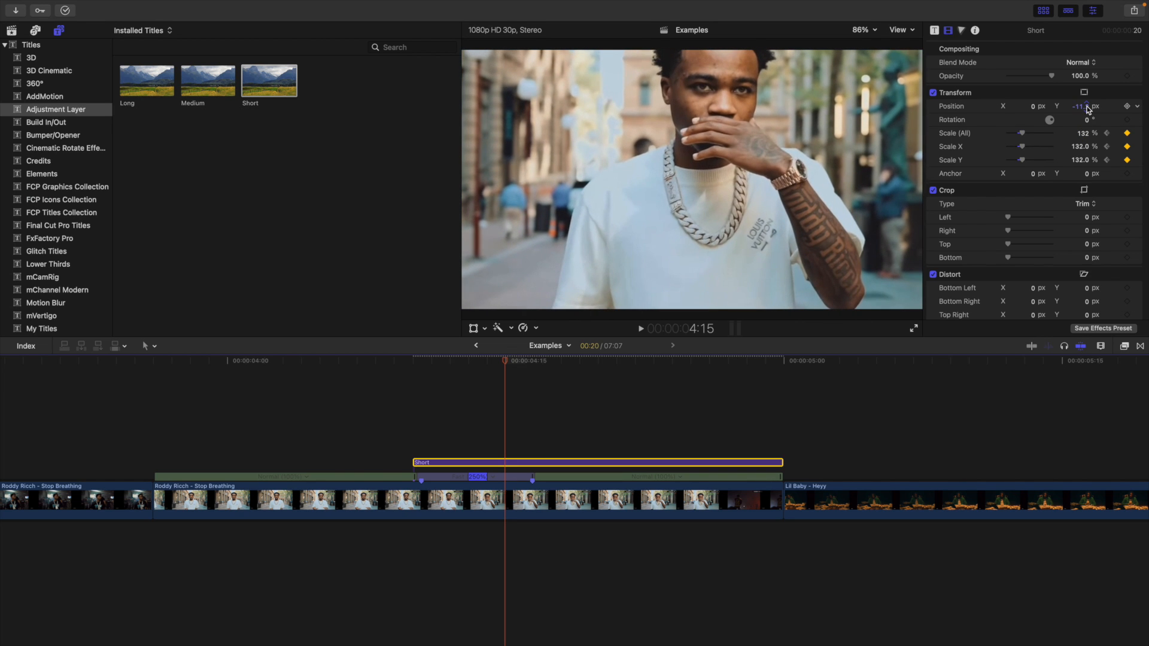
pyautogui.press('super+z')
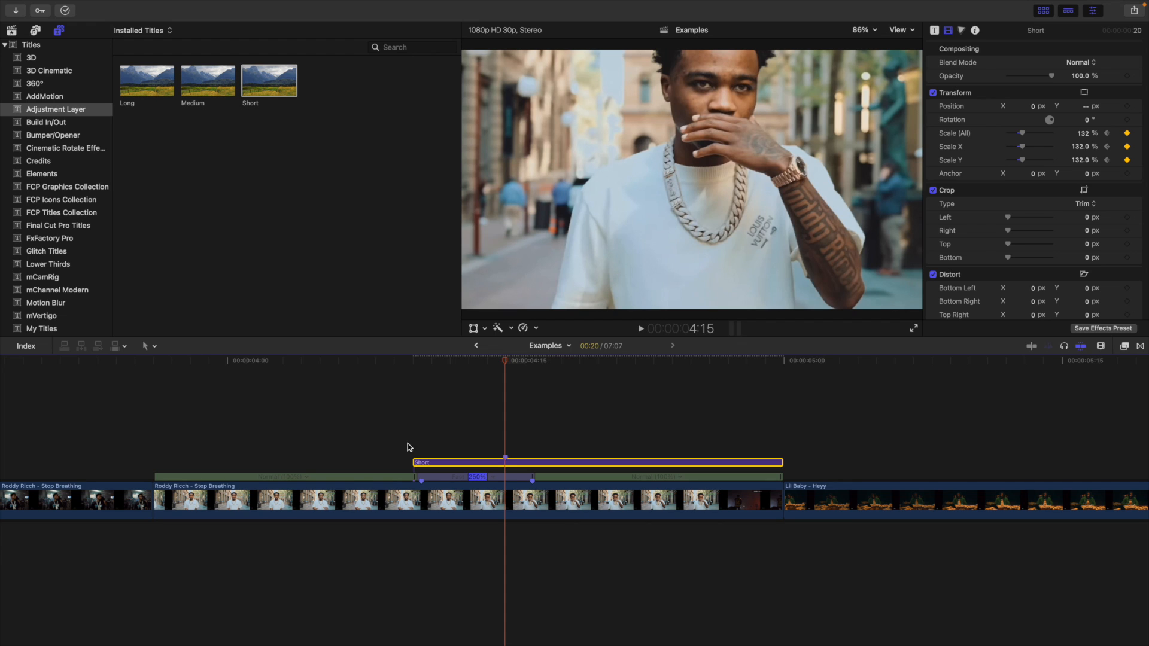
# Keyframe the adjustment layer's position from its start to X -120.2 px and Y -106.7 px at 4:15
pyautogui.click(417, 444)
pyautogui.click(435, 462)
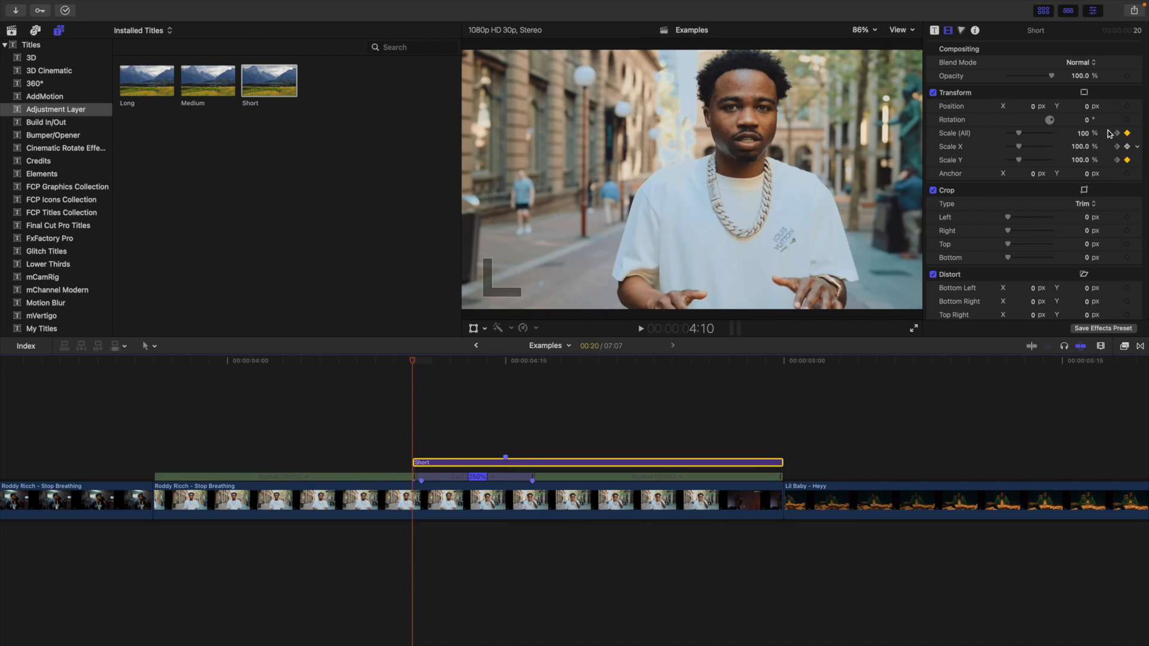
pyautogui.click(1128, 107)
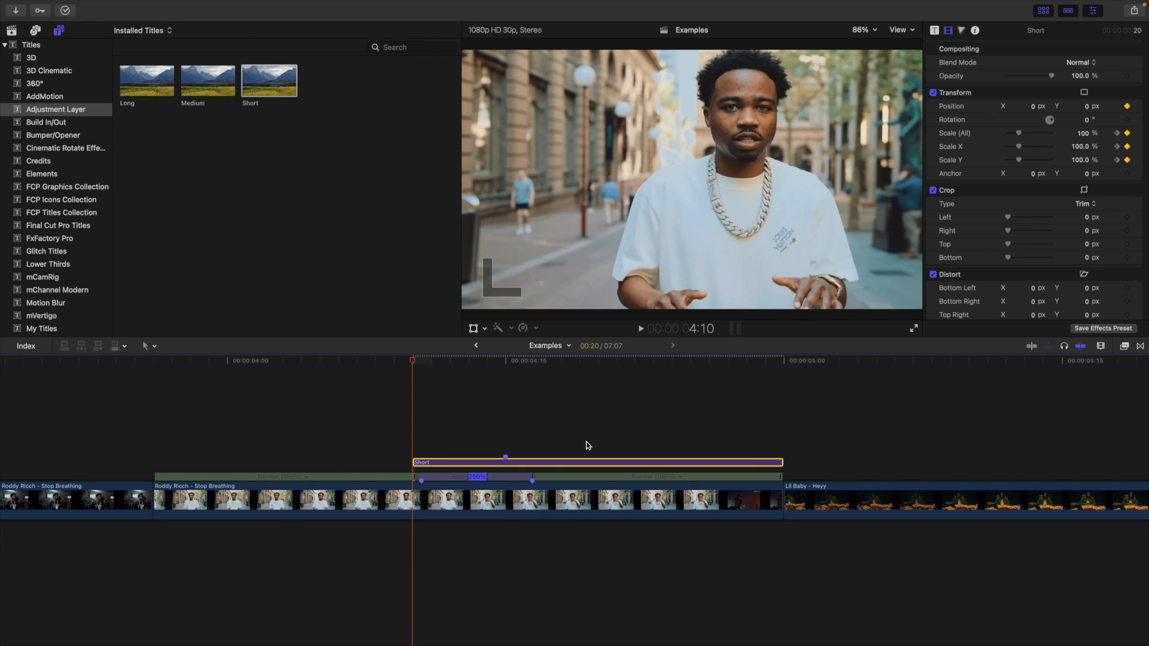
pyautogui.click(504, 431)
pyautogui.click(515, 462)
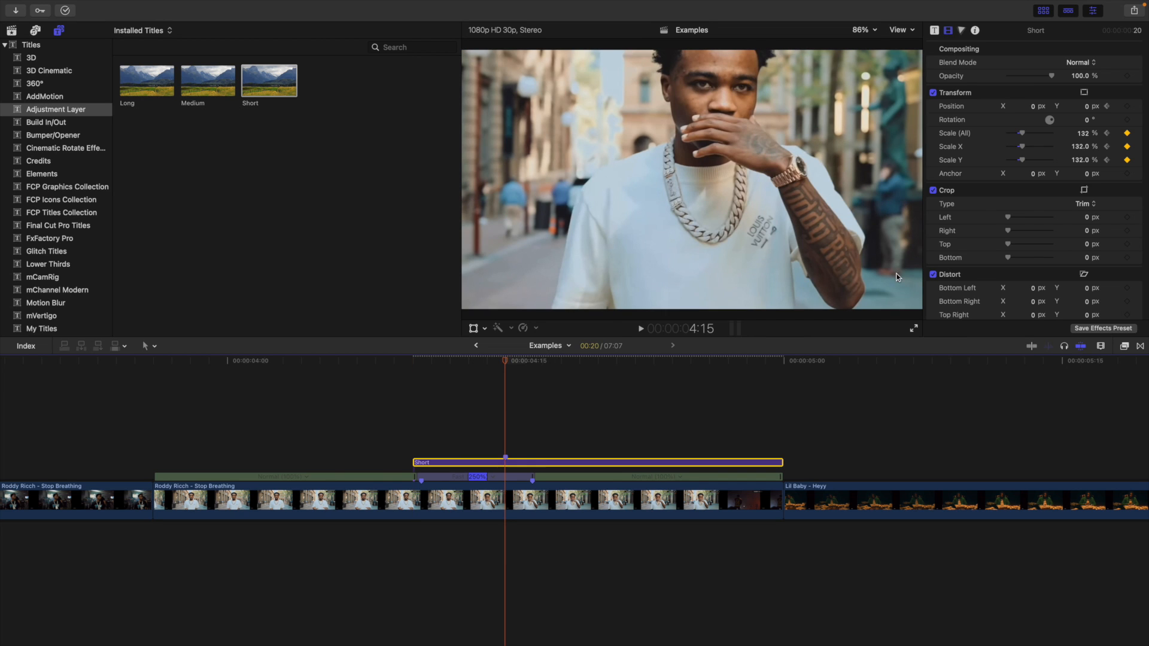
pyautogui.moveTo(1034, 108); pyautogui.dragTo(1035, 152)
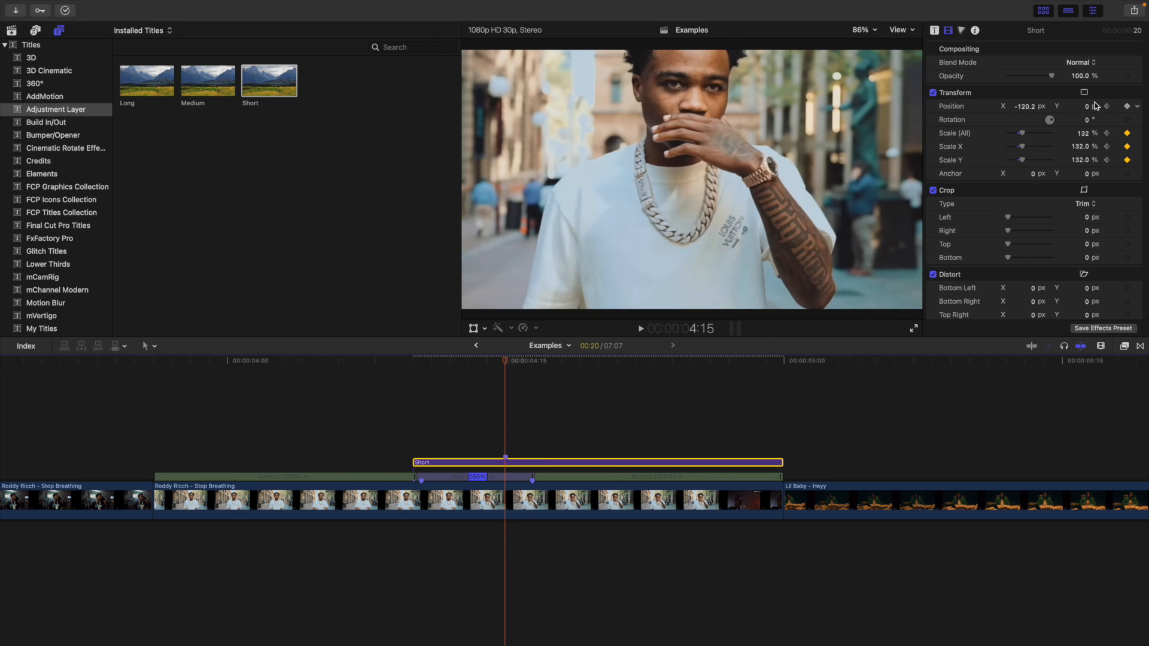
pyautogui.moveTo(1088, 111); pyautogui.dragTo(887, 217)
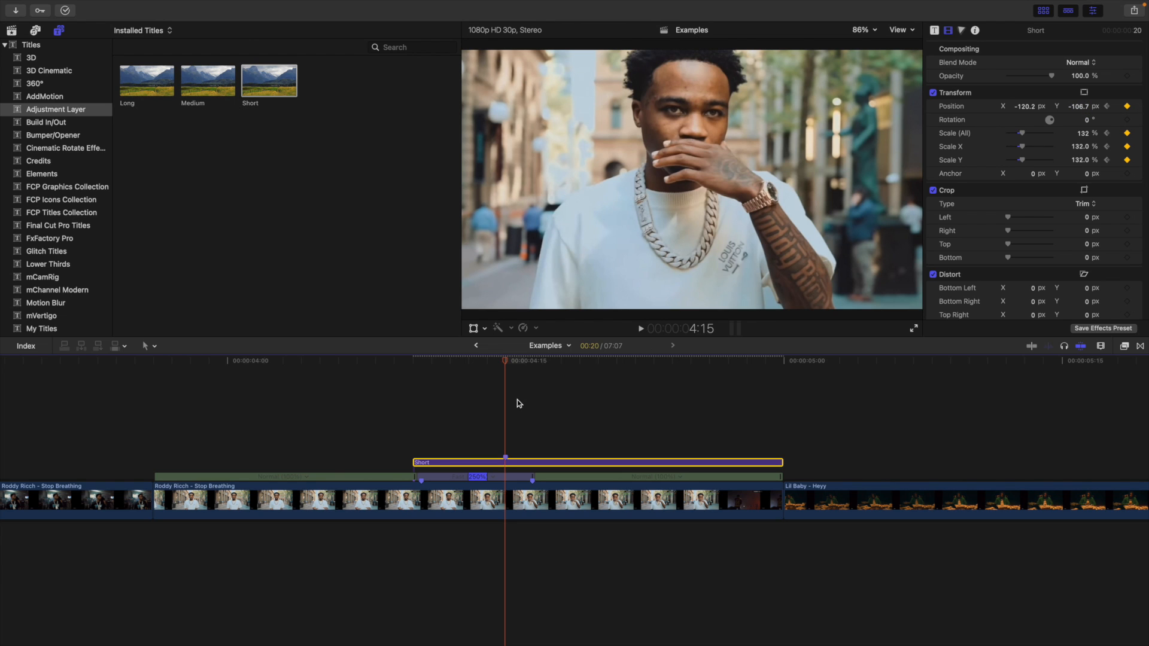
# Play the white T-shirt clip from its start to check the zoom and reposition animation
pyautogui.click(156, 441)
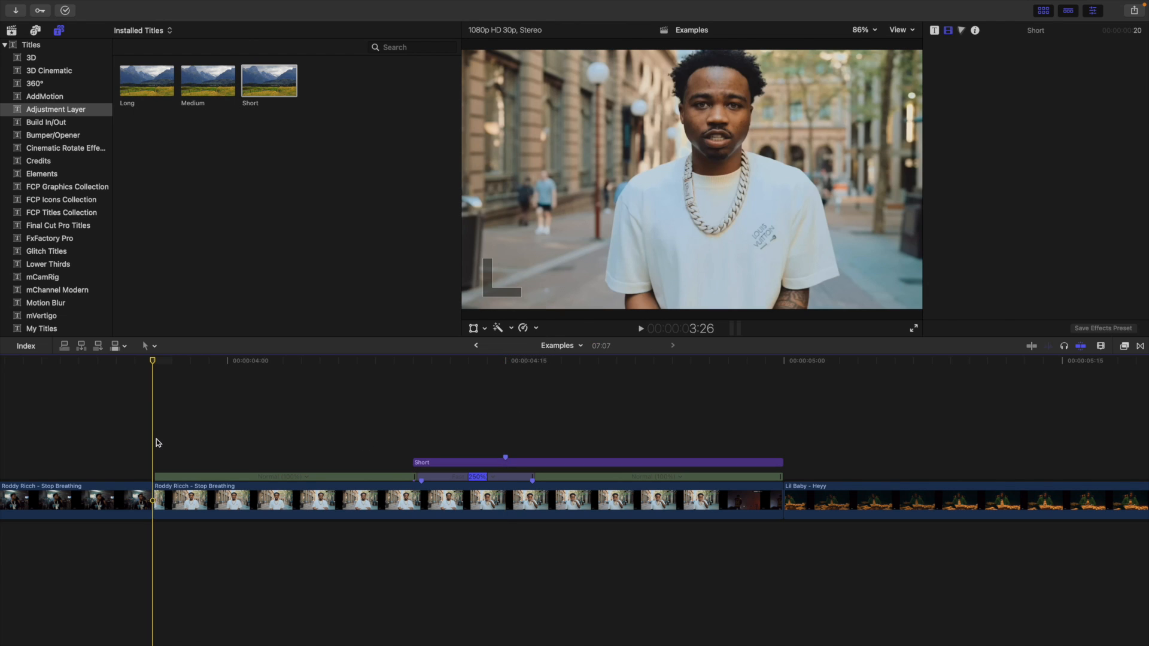
pyautogui.press('space')
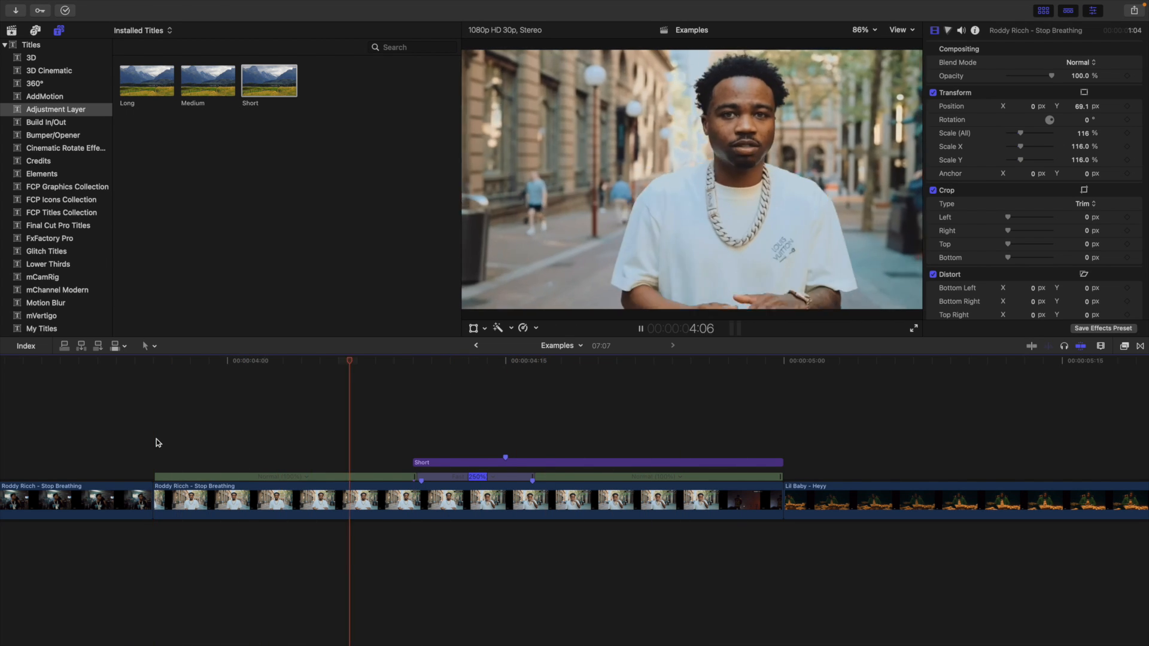
pyautogui.press('space')
pyautogui.click(264, 443)
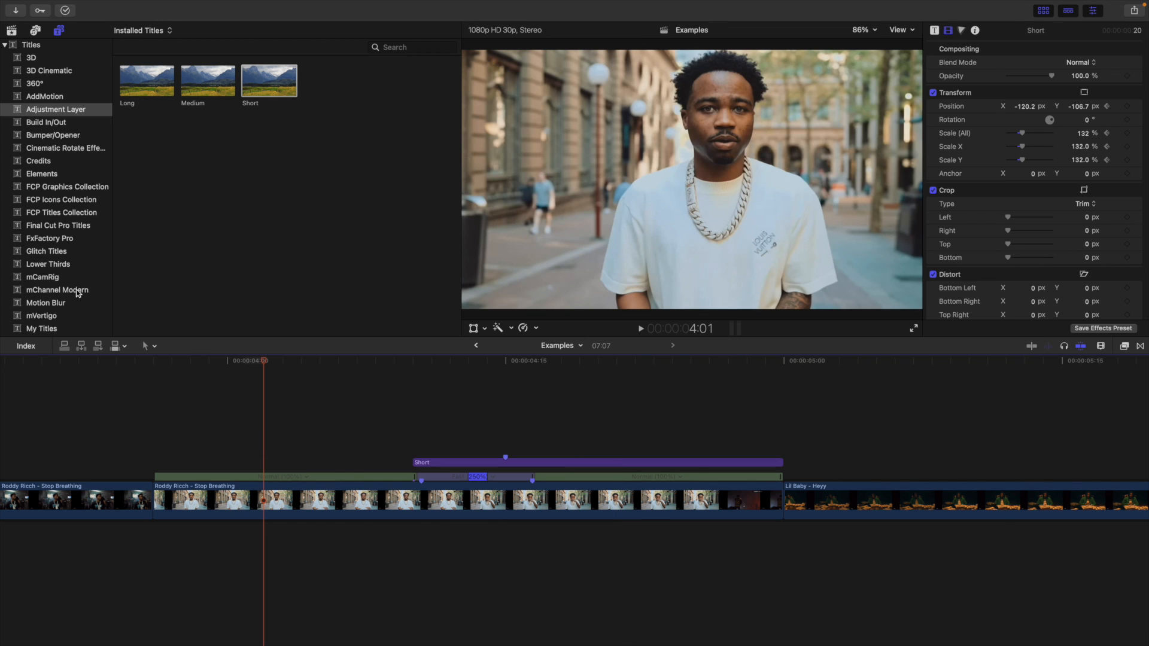
# Add Moderate Motion Blur 2 above the adjustment layer from the layer's start and trim its end to 4:17
pyautogui.click(60, 302)
pyautogui.moveTo(155, 138); pyautogui.dragTo(438, 404)
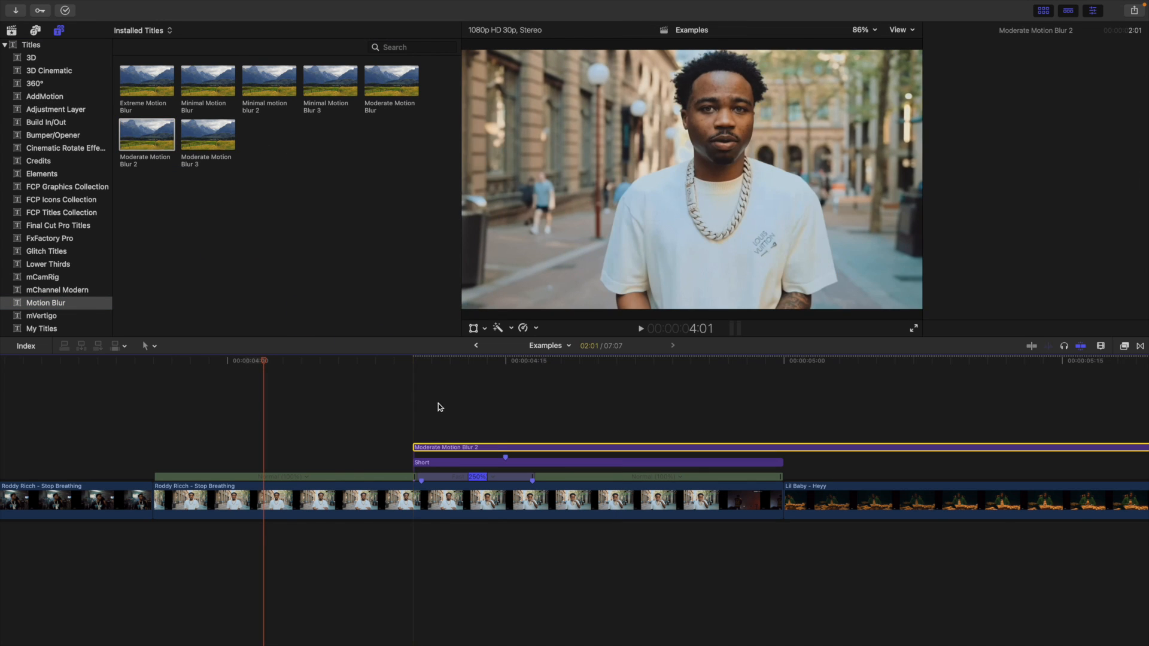
pyautogui.click(542, 431)
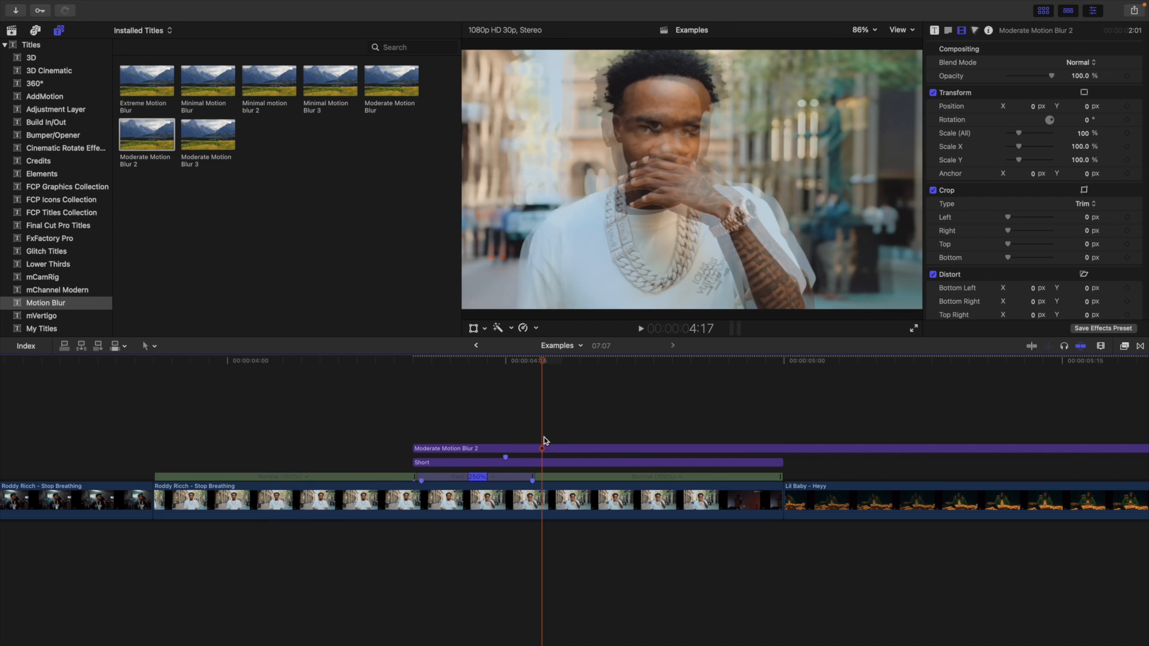
pyautogui.click(544, 449)
pyautogui.hotkey('alt', ']')
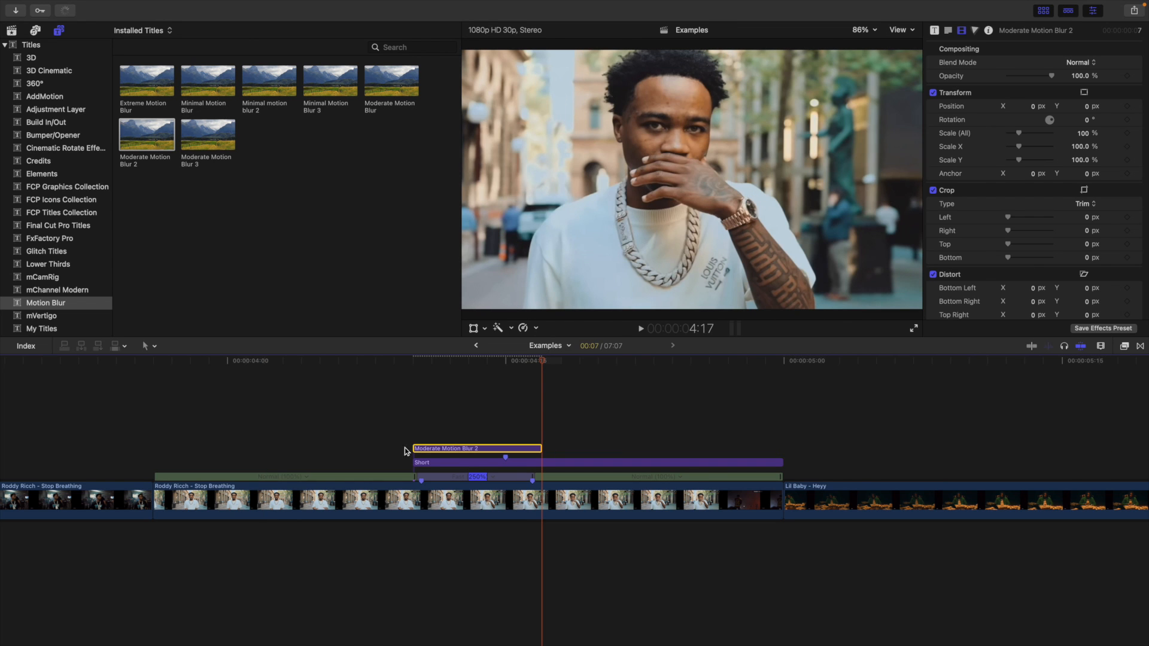
# Step through and replay the white T-shirt clip from its start to review the speed ramp with zoom and motion blur
pyautogui.click(155, 448)
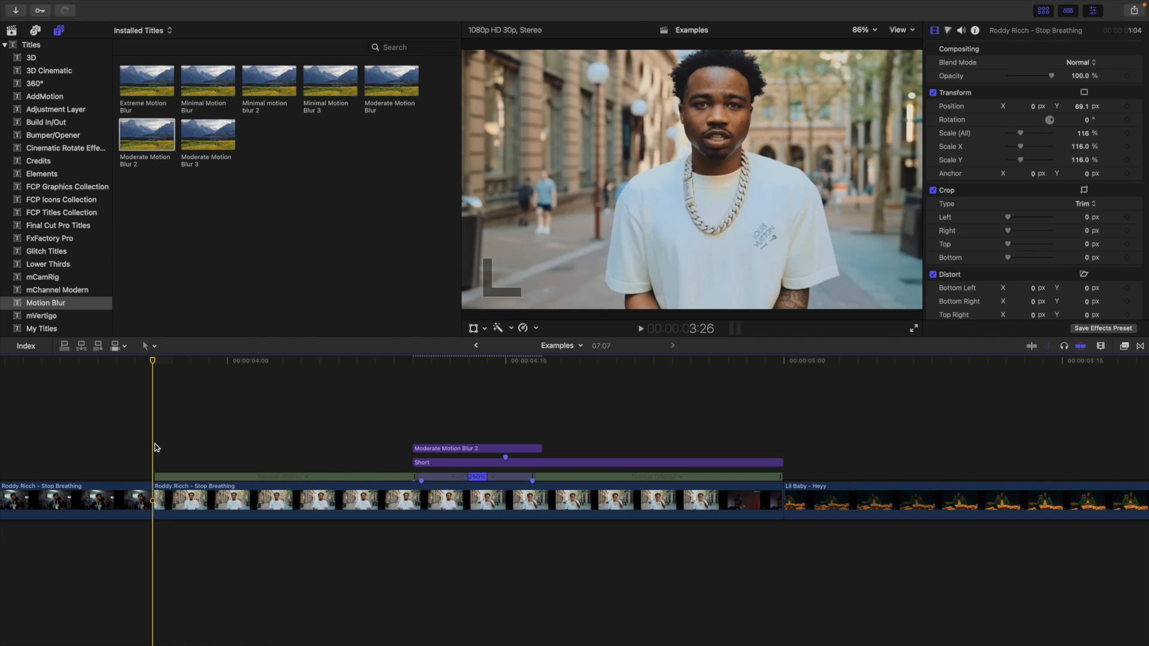
pyautogui.press('Right')
pyautogui.press('Right')
pyautogui.press('Right')
pyautogui.press('Right')
pyautogui.press('Right')
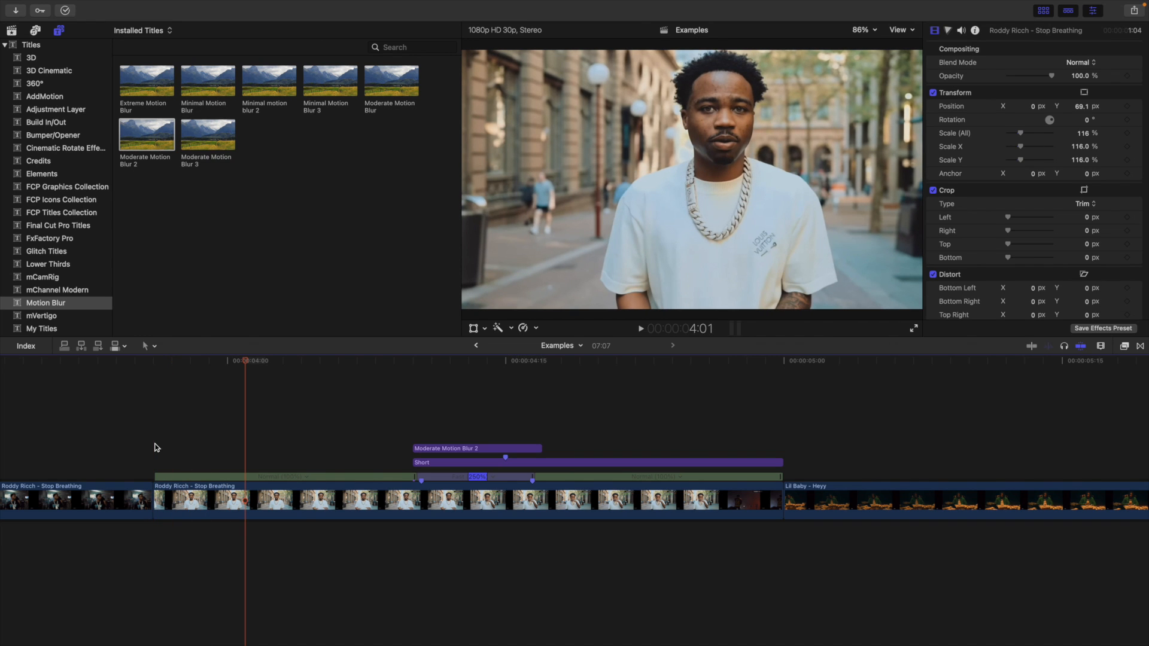
pyautogui.click(154, 448)
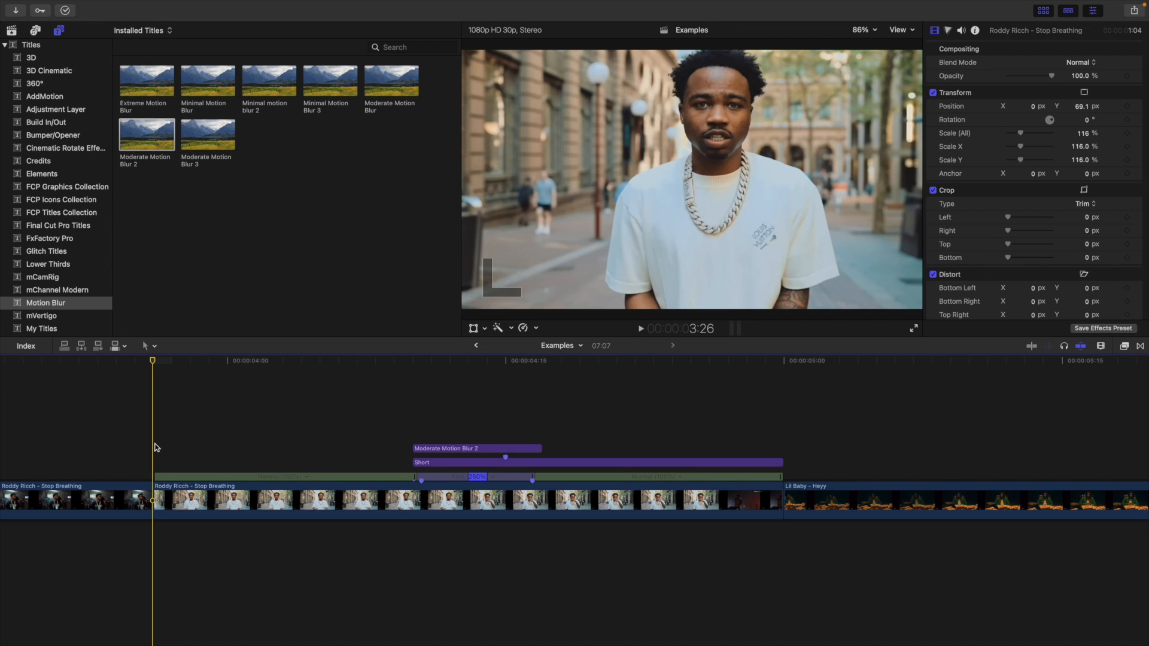
pyautogui.press('space')
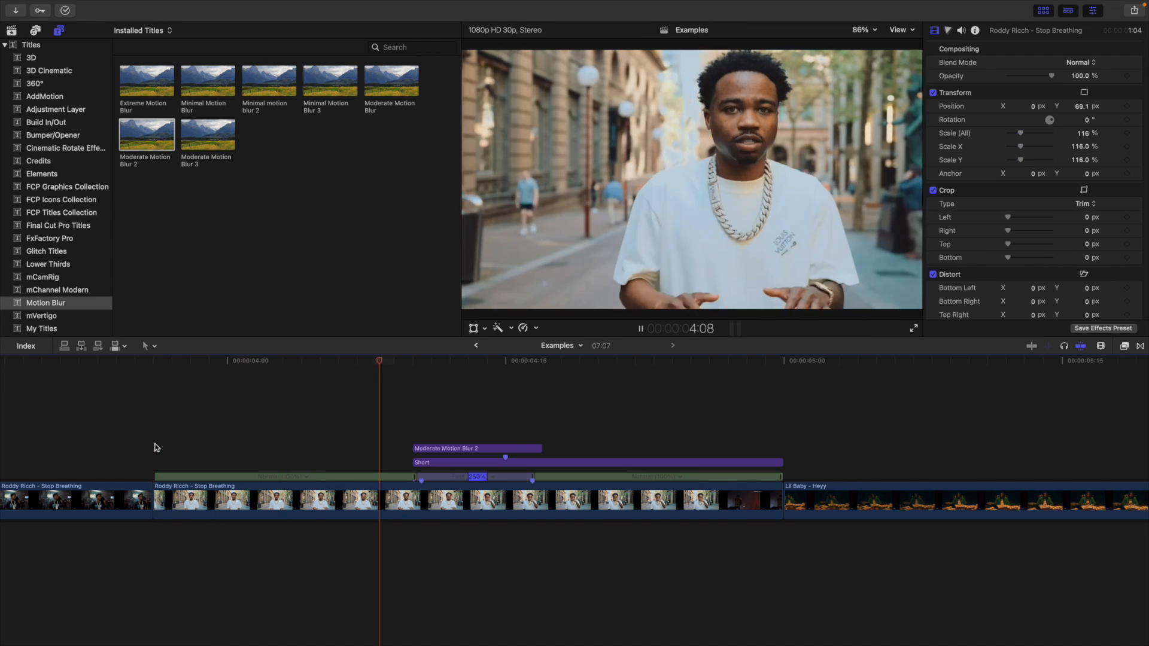
pyautogui.click(154, 448)
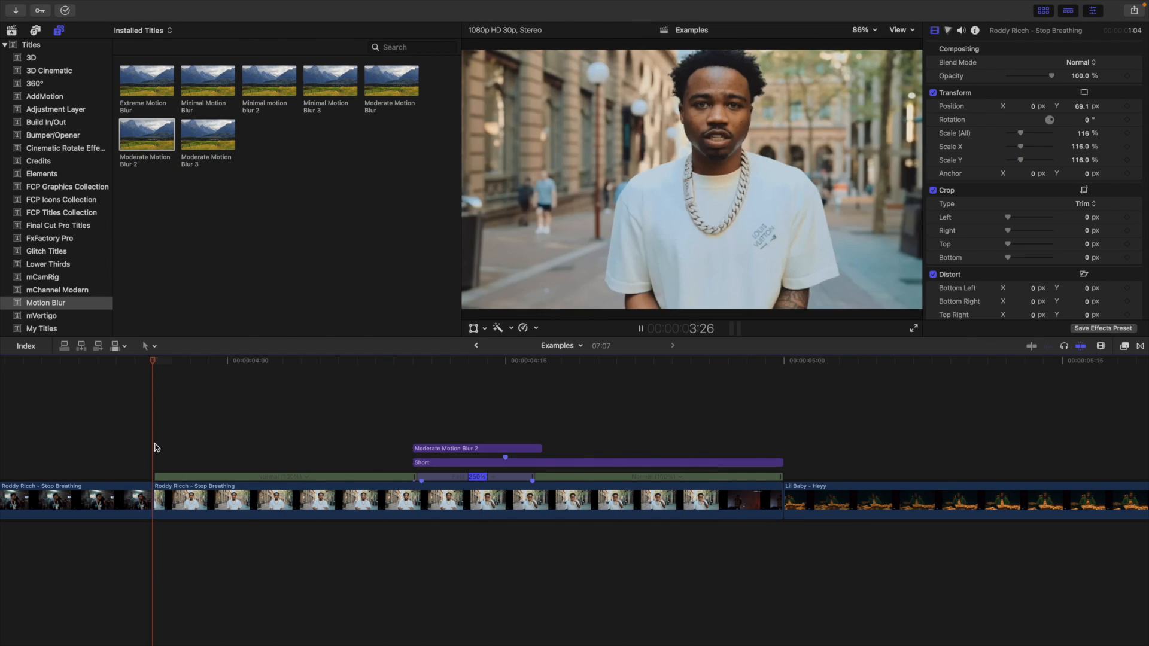
pyautogui.click(155, 448)
pyautogui.click(154, 447)
pyautogui.click(155, 447)
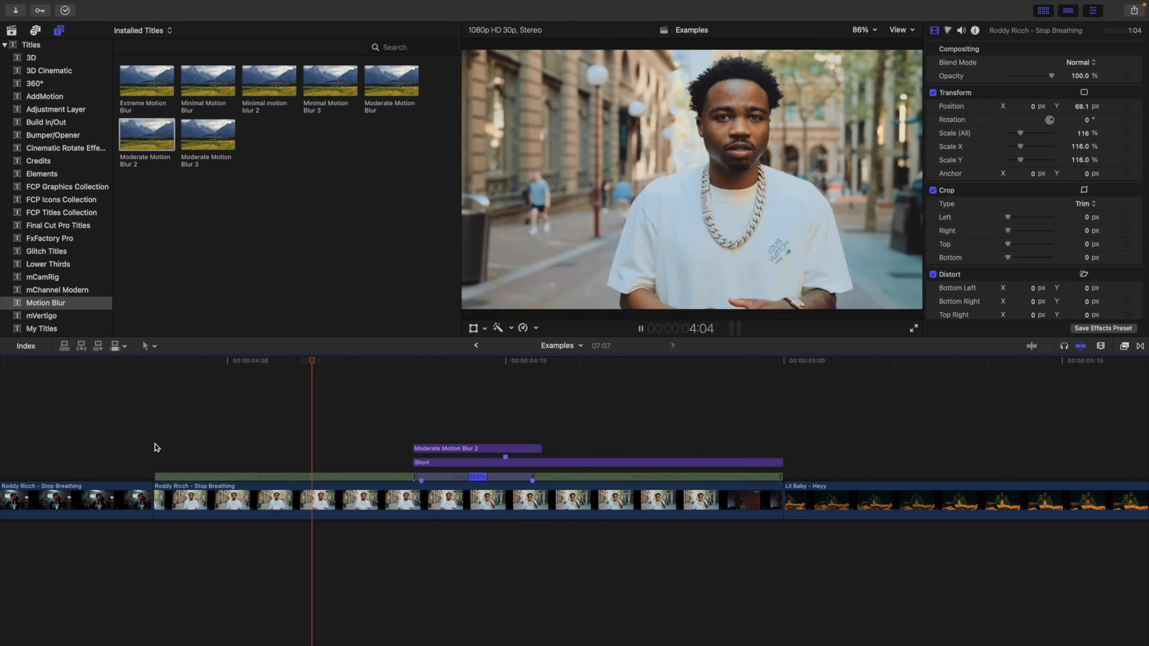
pyautogui.click(155, 448)
pyautogui.click(155, 447)
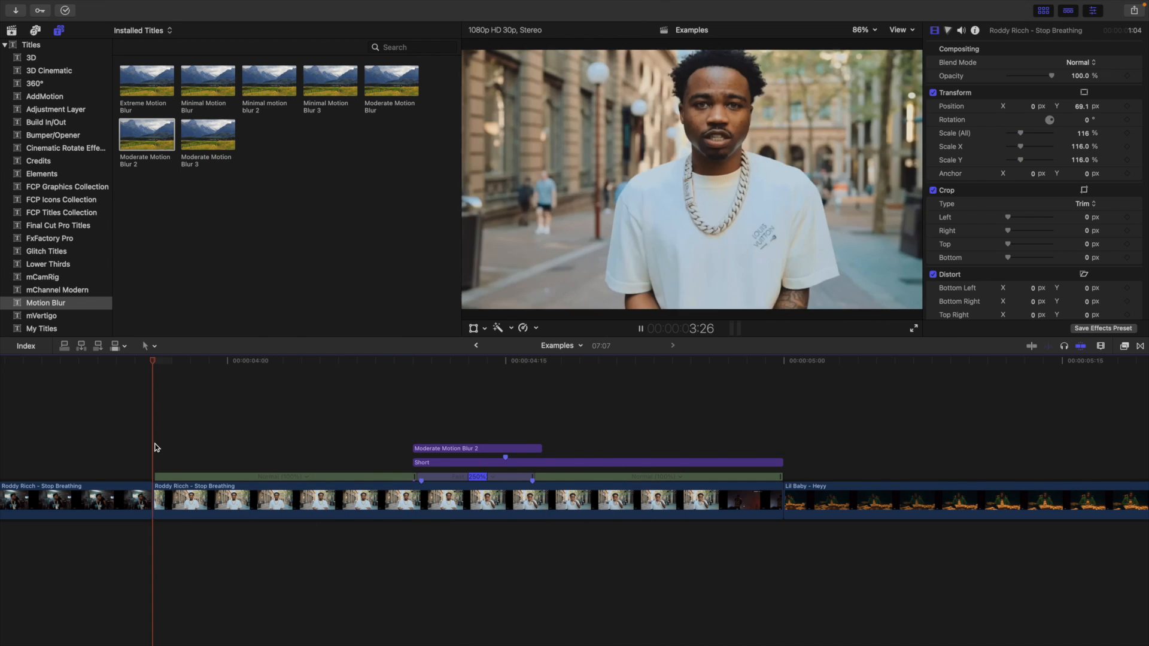
pyautogui.click(154, 447)
pyautogui.click(155, 447)
pyautogui.press('space')
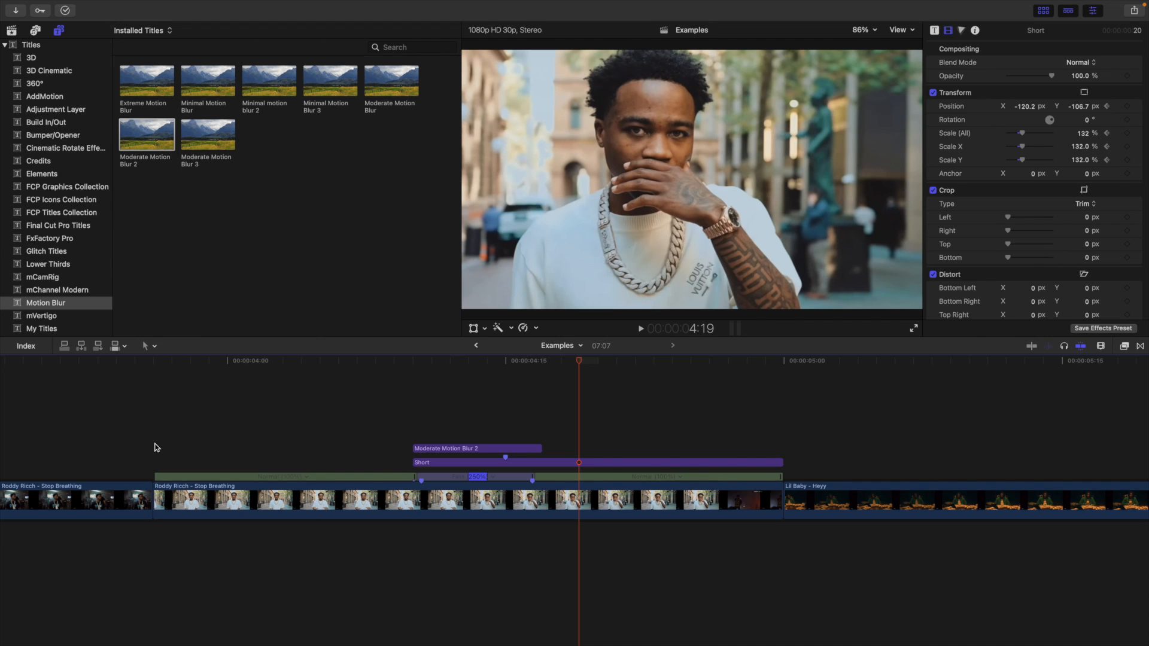
pyautogui.click(323, 430)
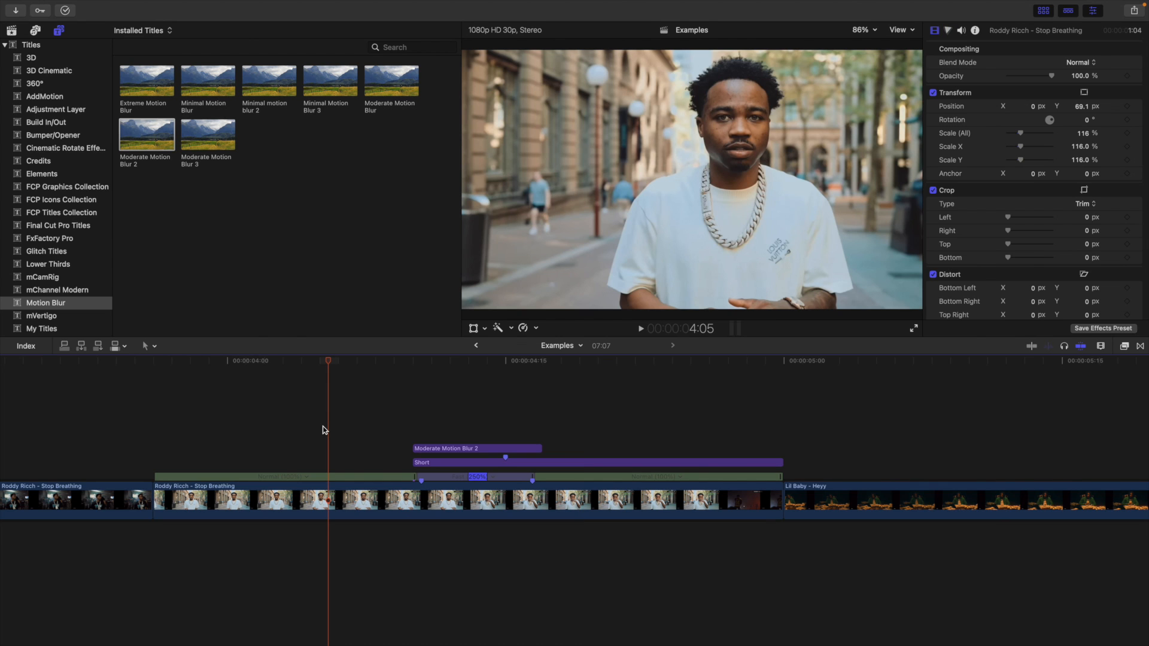
# Review the white T-shirt clip's transform, distort and stabilization settings
pyautogui.click(338, 495)
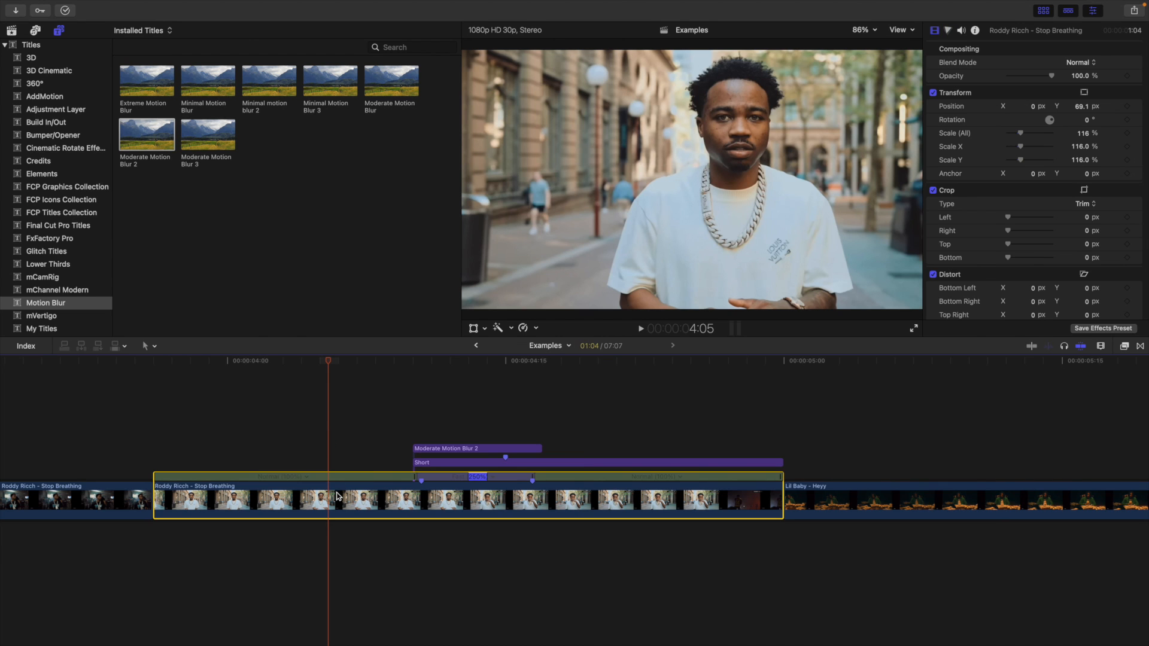
pyautogui.scroll(-5, 965, 290)
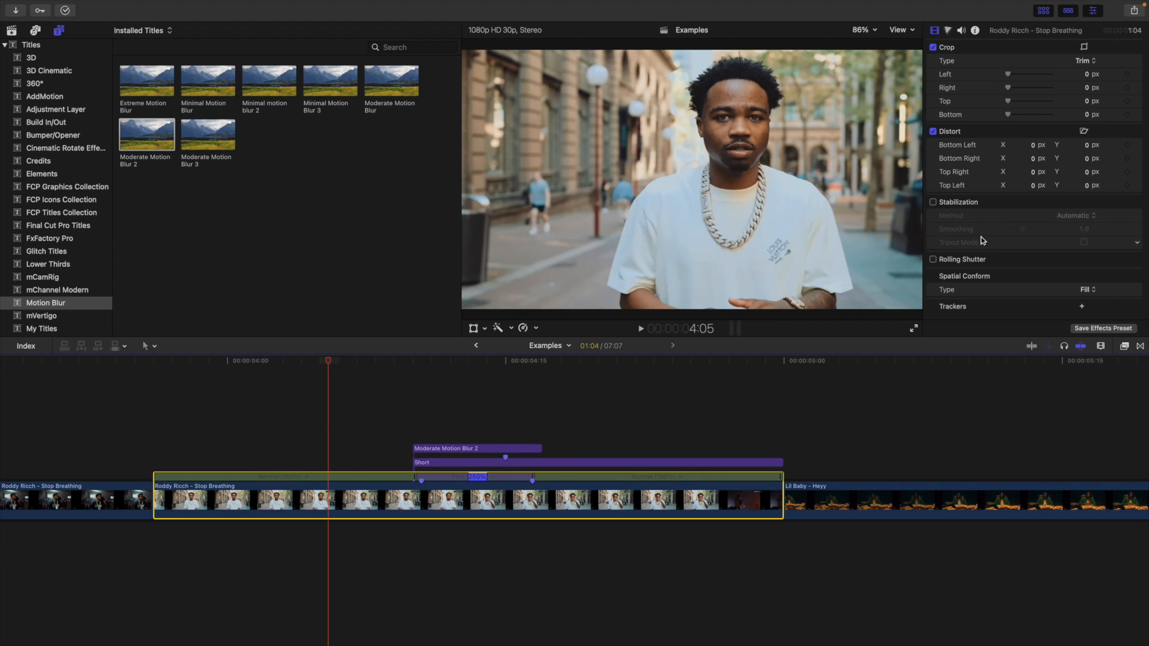
pyautogui.scroll(5, 1067, 181)
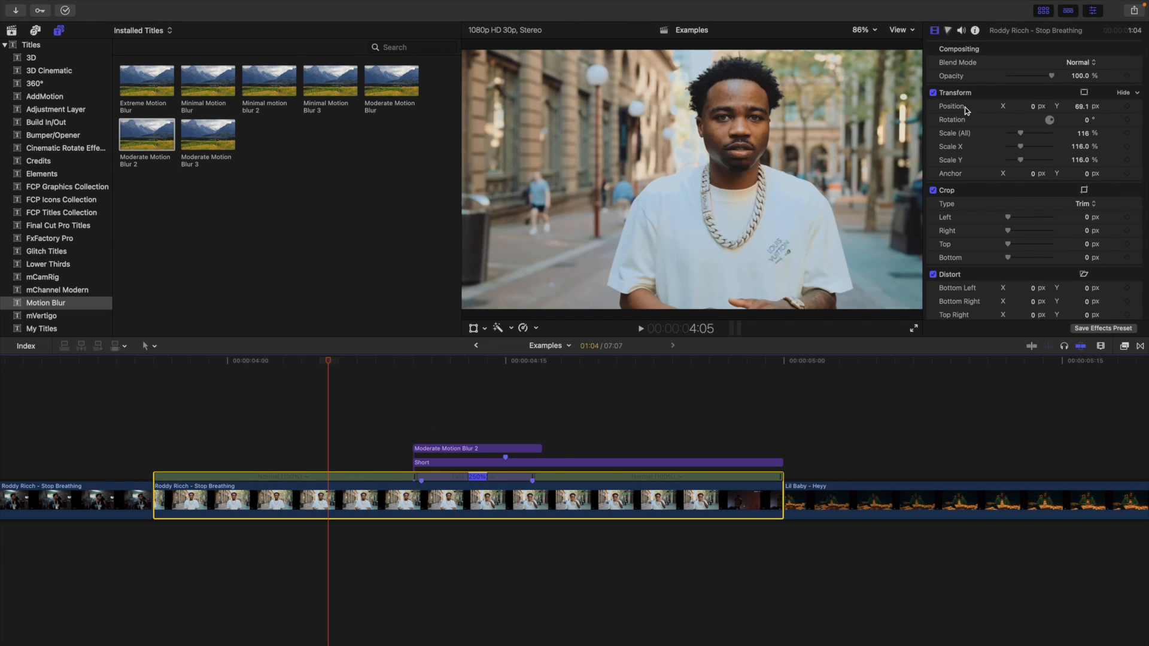
pyautogui.scroll(-1, 972, 139)
pyautogui.scroll(-5, 972, 139)
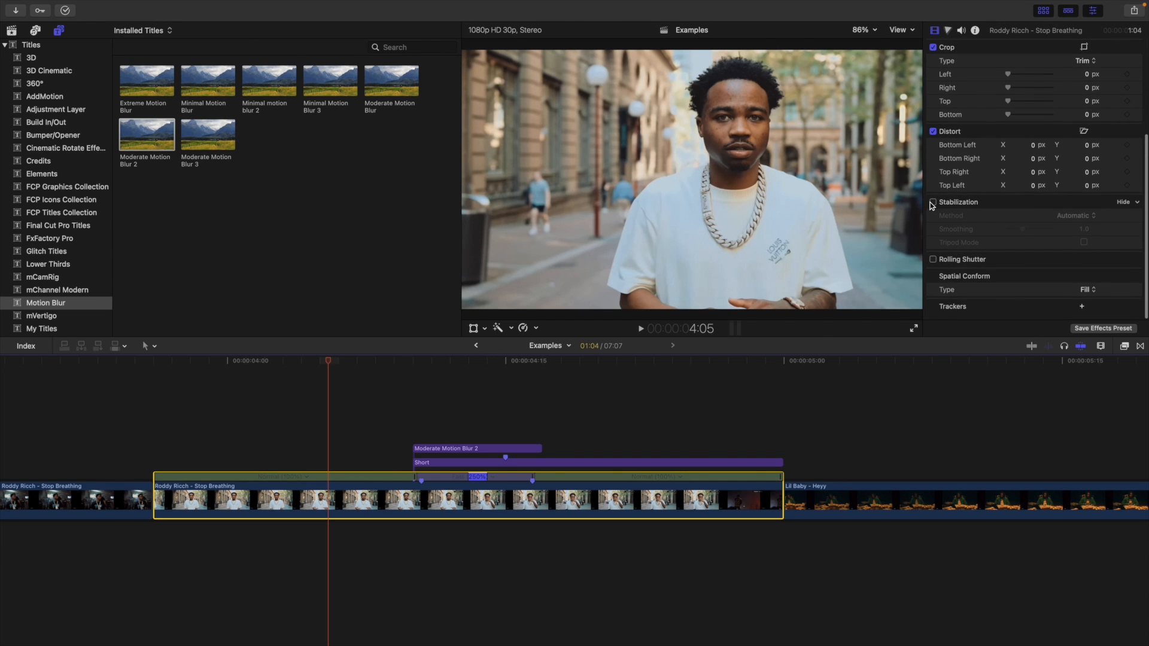
pyautogui.scroll(5, 951, 203)
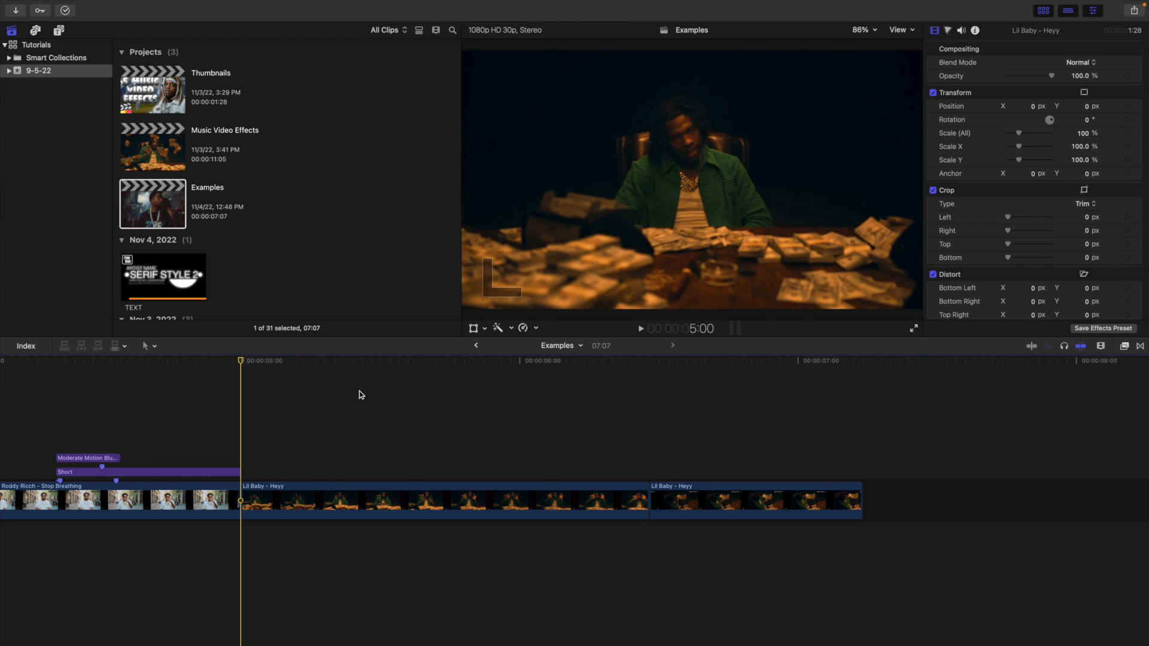
# Import 2 - 100 USD Raining.mov from the USD - Raining Money folder into the 9-5-22 event
pyautogui.press('super+i')
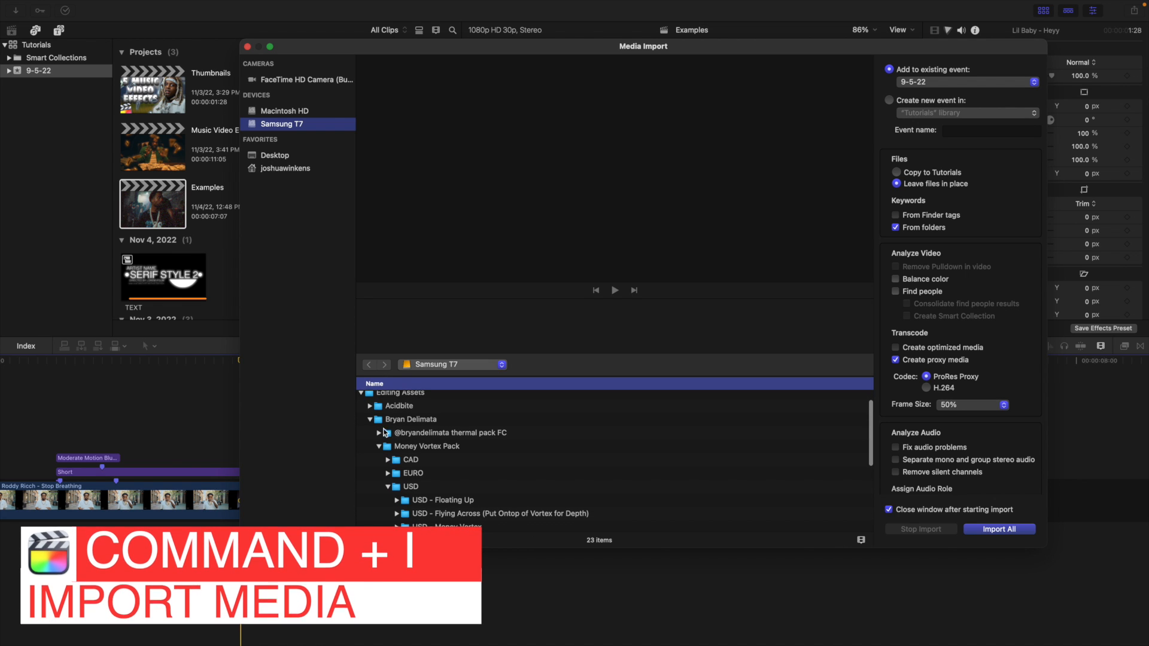
pyautogui.scroll(-2, 401, 455)
pyautogui.scroll(-2, 400, 454)
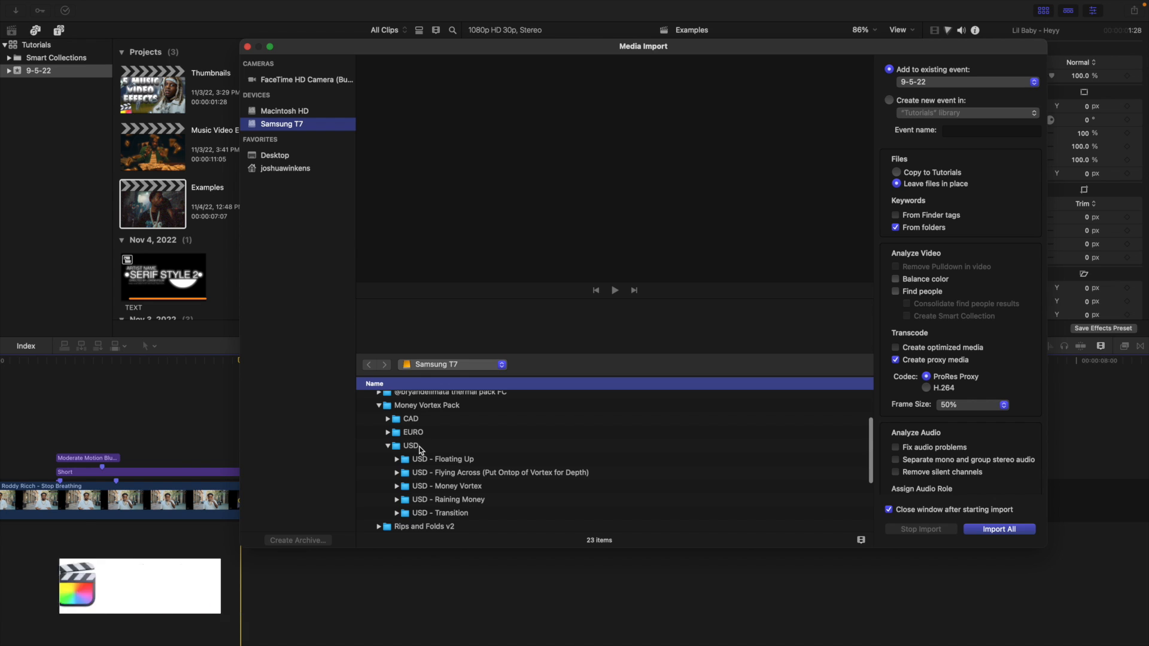
pyautogui.scroll(-4, 398, 445)
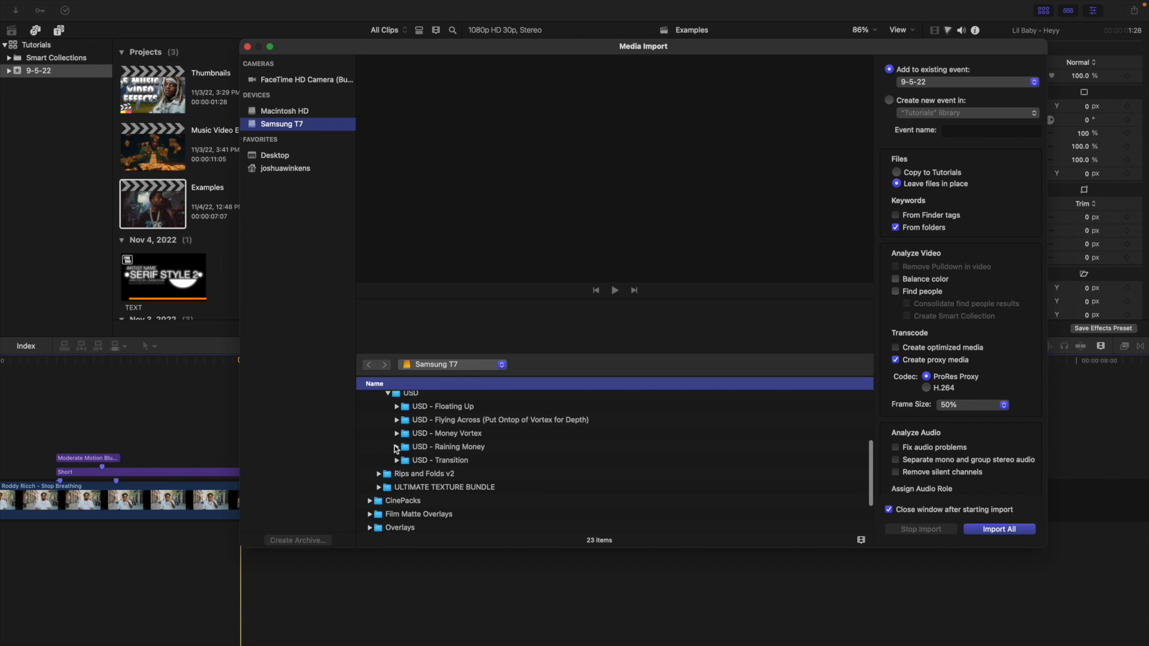
pyautogui.click(397, 449)
pyautogui.scroll(-4, 419, 443)
pyautogui.click(439, 430)
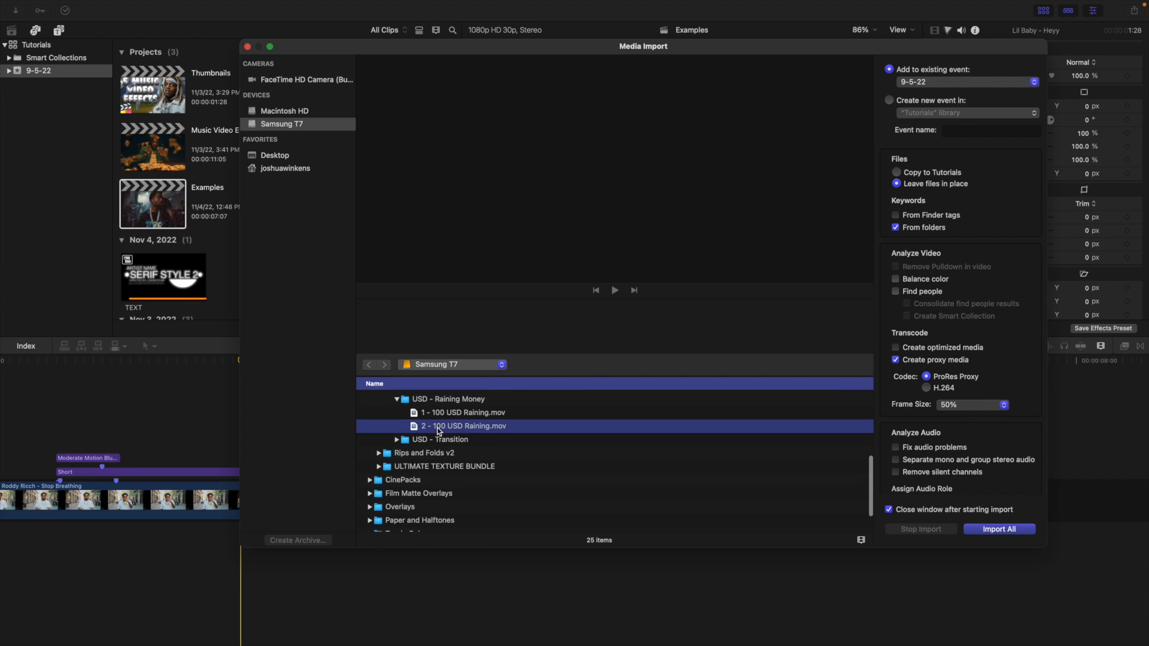
pyautogui.click(980, 529)
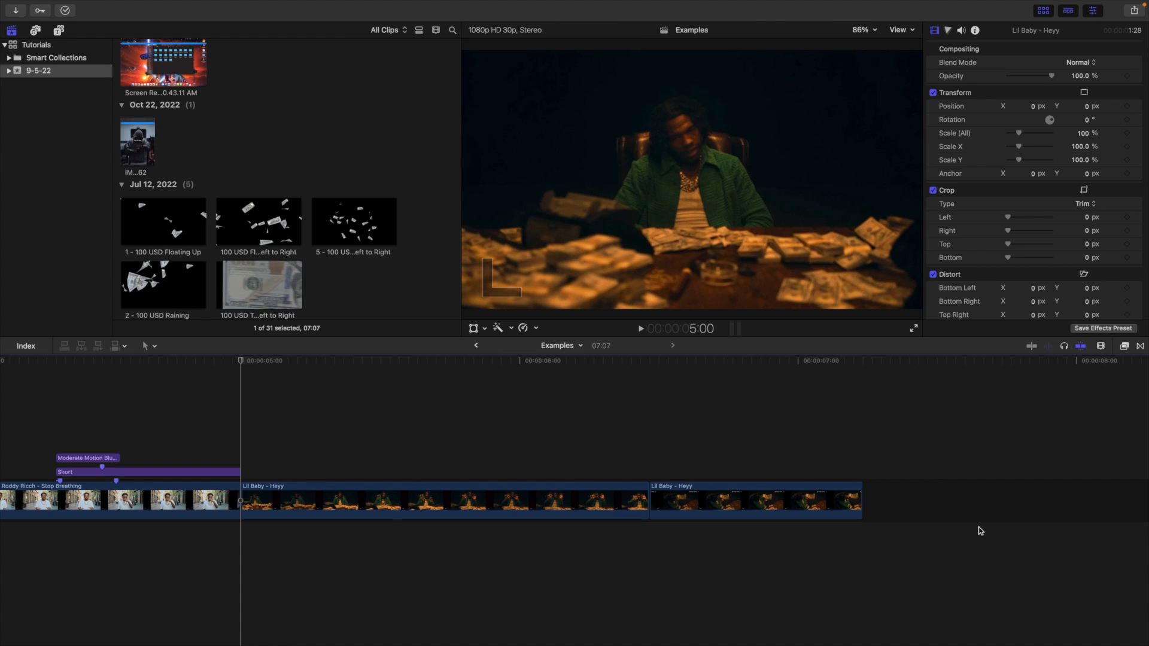
# Place 5 - 100 USD Money Vortex Left to Right above the first Lil Baby - Heyy clip from 5:00 and trim its end to 6:14
pyautogui.hscroll(-2, 478, 455)
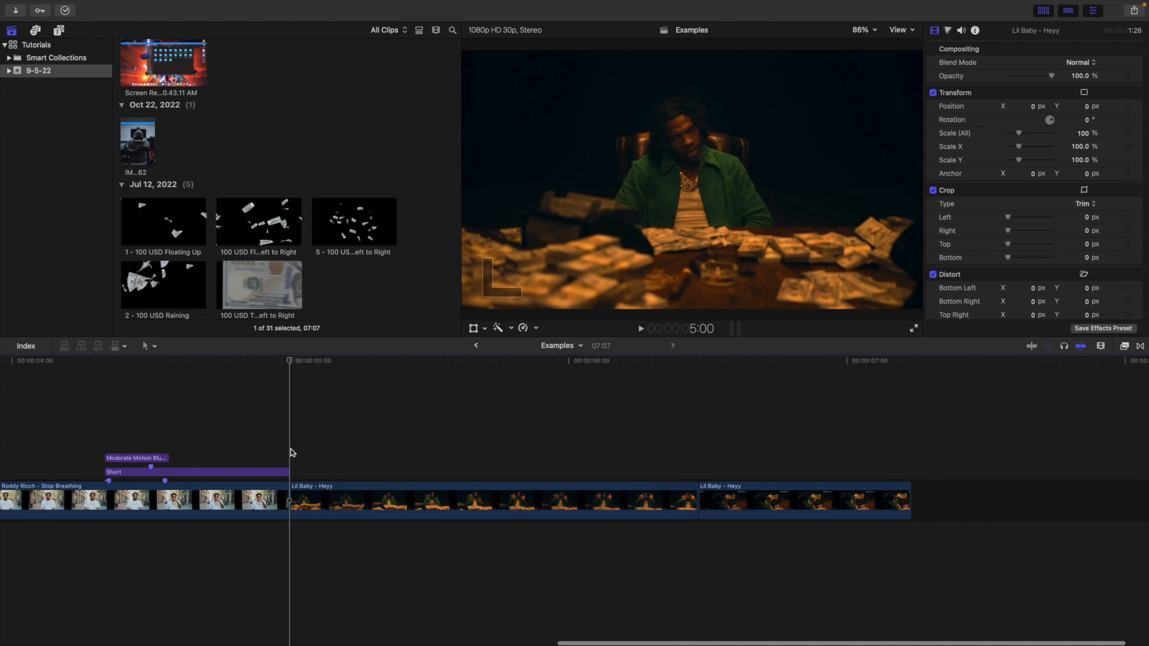
pyautogui.click(347, 221)
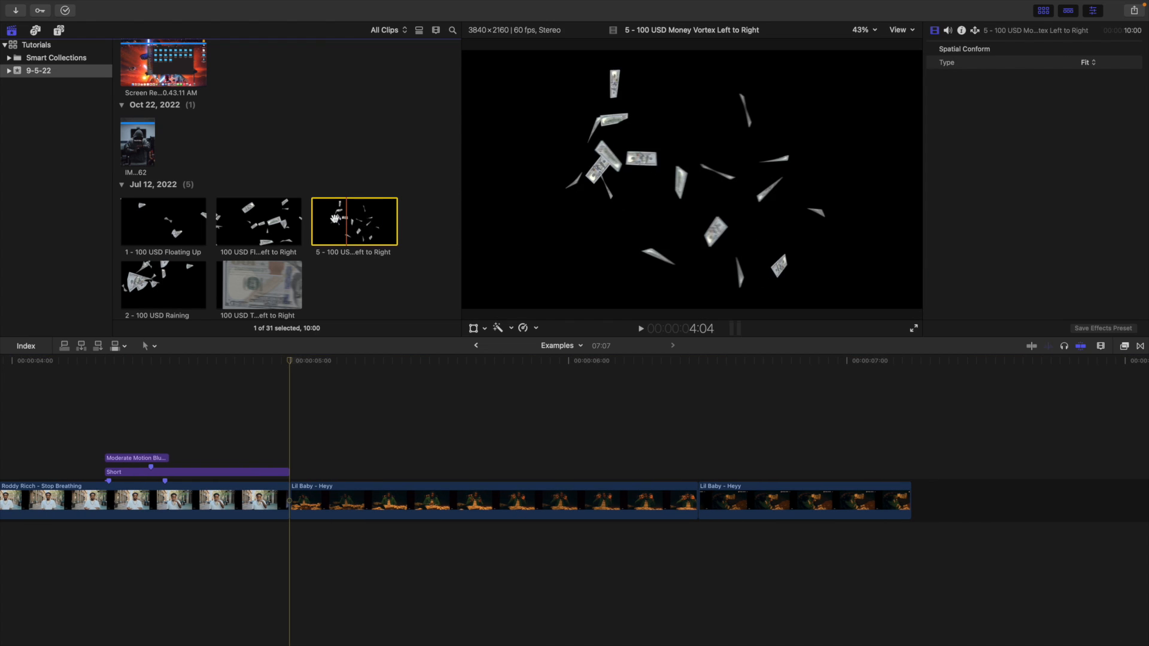
pyautogui.moveTo(347, 219); pyautogui.dragTo(311, 392)
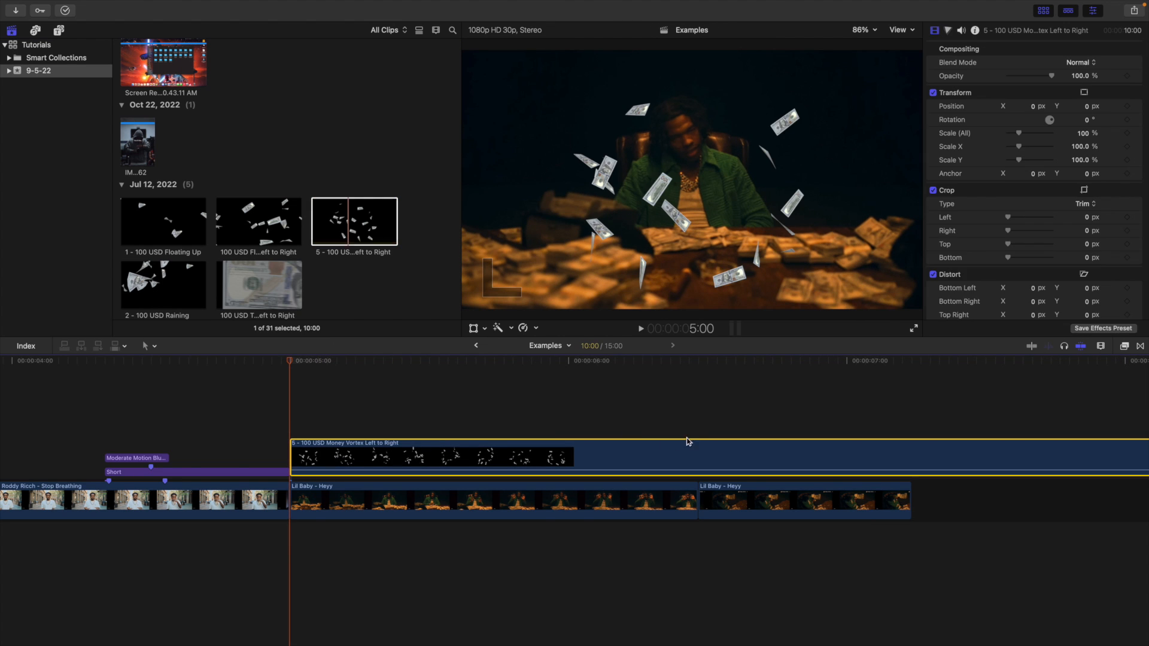
pyautogui.click(699, 426)
pyautogui.click(694, 456)
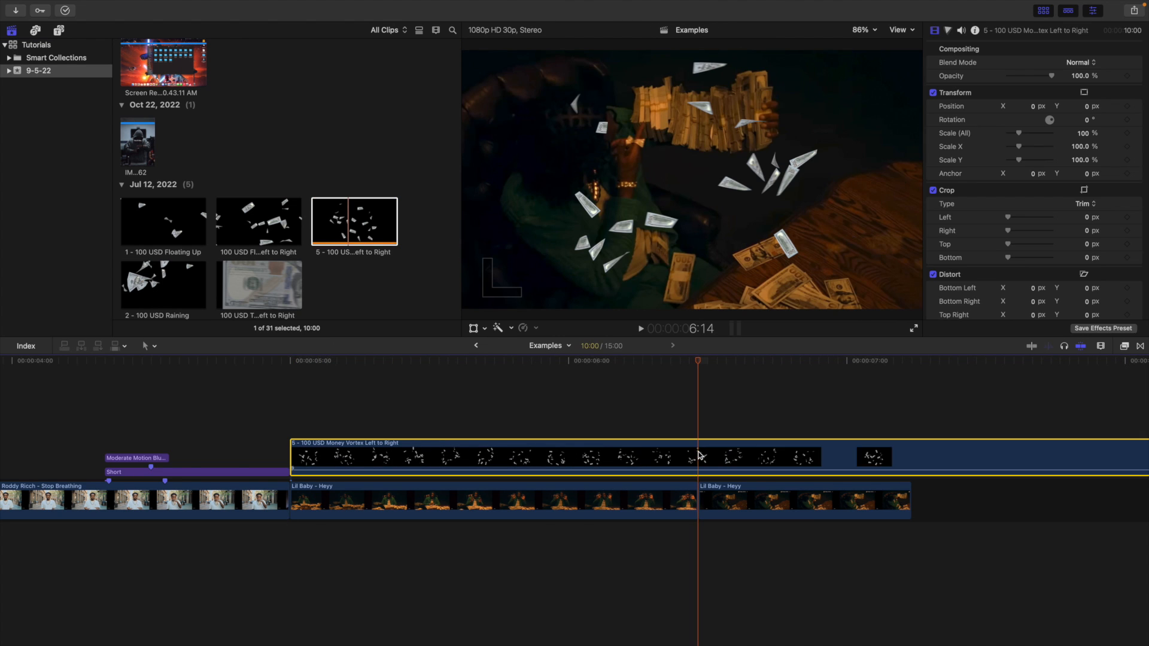
pyautogui.hotkey('alt', ']')
# Step through the middle of the money vortex overlay to check how it looks over the footage
pyautogui.click(493, 426)
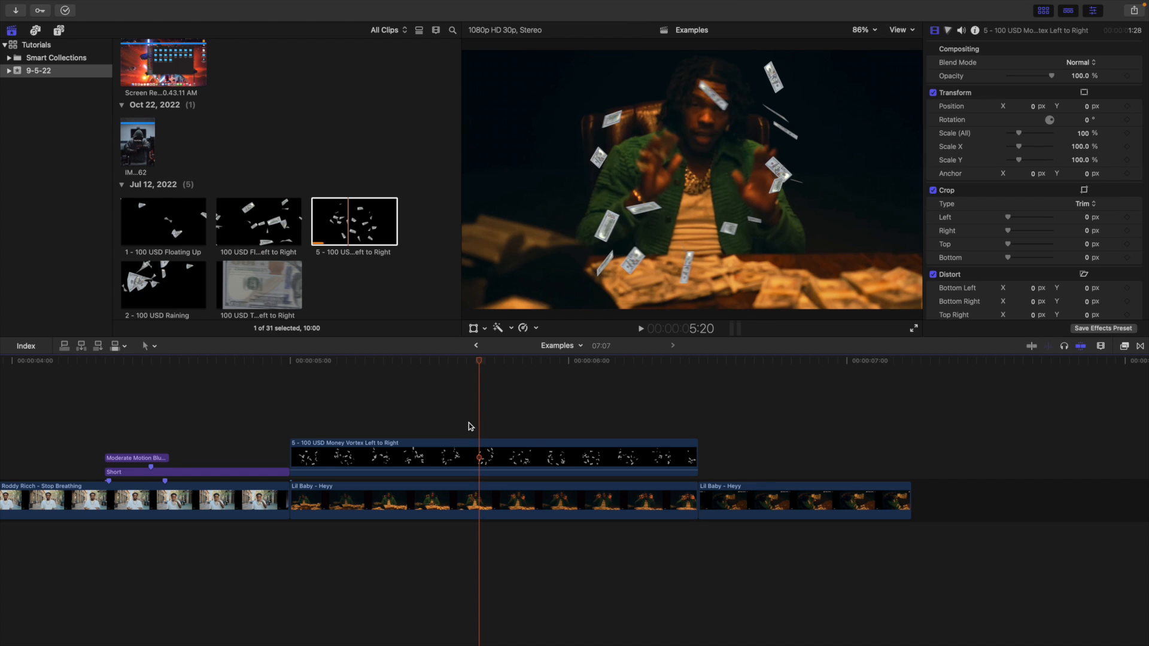
pyautogui.press('Right')
pyautogui.press('Right')
pyautogui.press('Right')
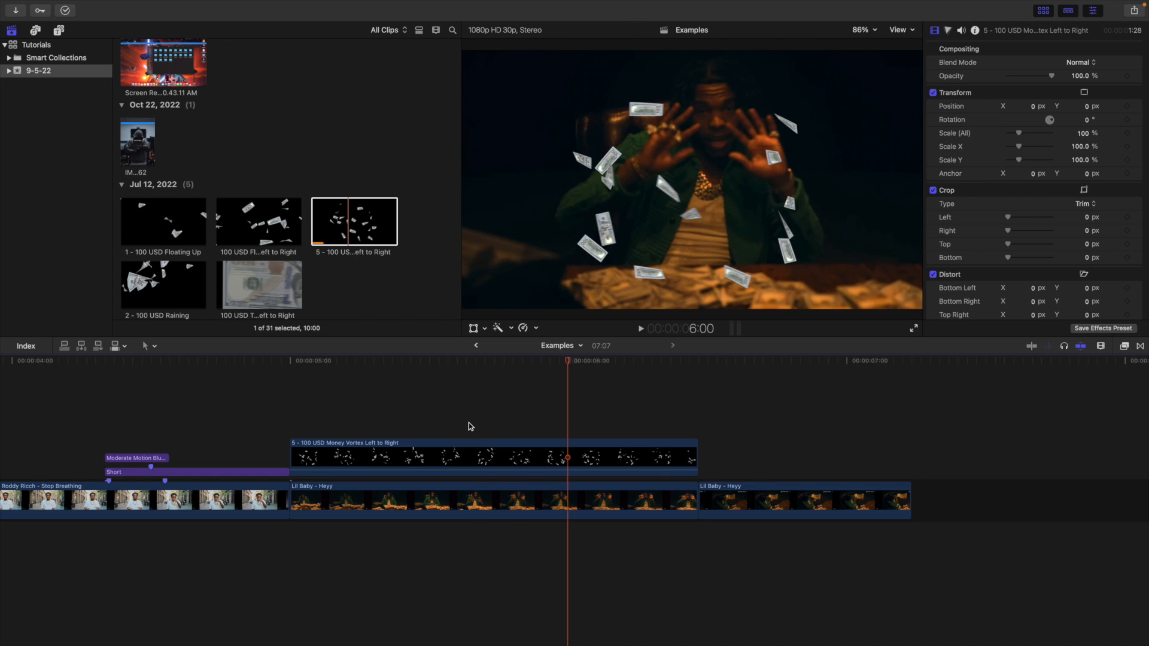
# Scale the money vortex overlay up to 125% at its start
pyautogui.click(295, 413)
pyautogui.click(380, 456)
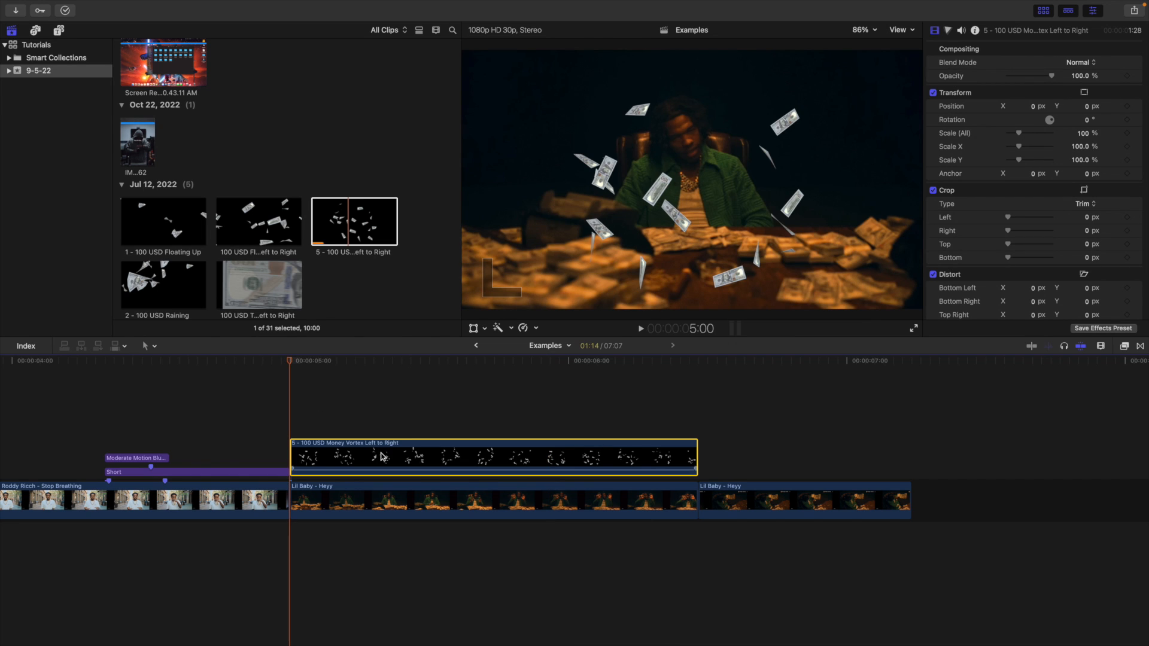
pyautogui.click(1083, 133)
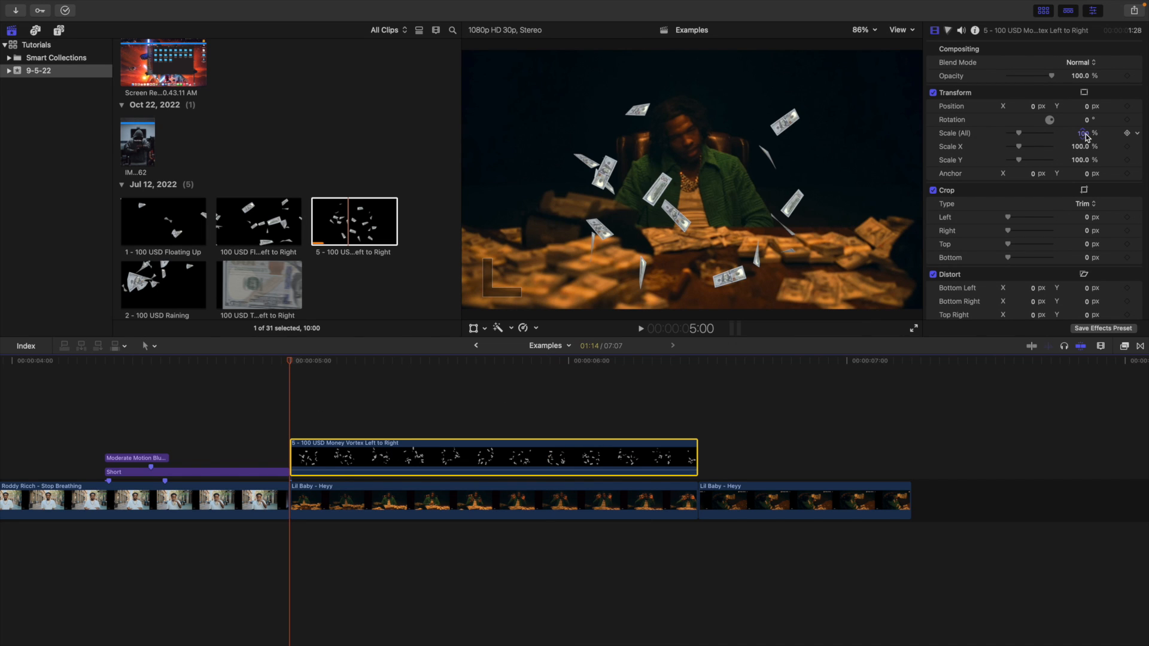
pyautogui.write('110')
pyautogui.press('Return')
pyautogui.moveTo(1083, 133); pyautogui.dragTo(1083, 124)
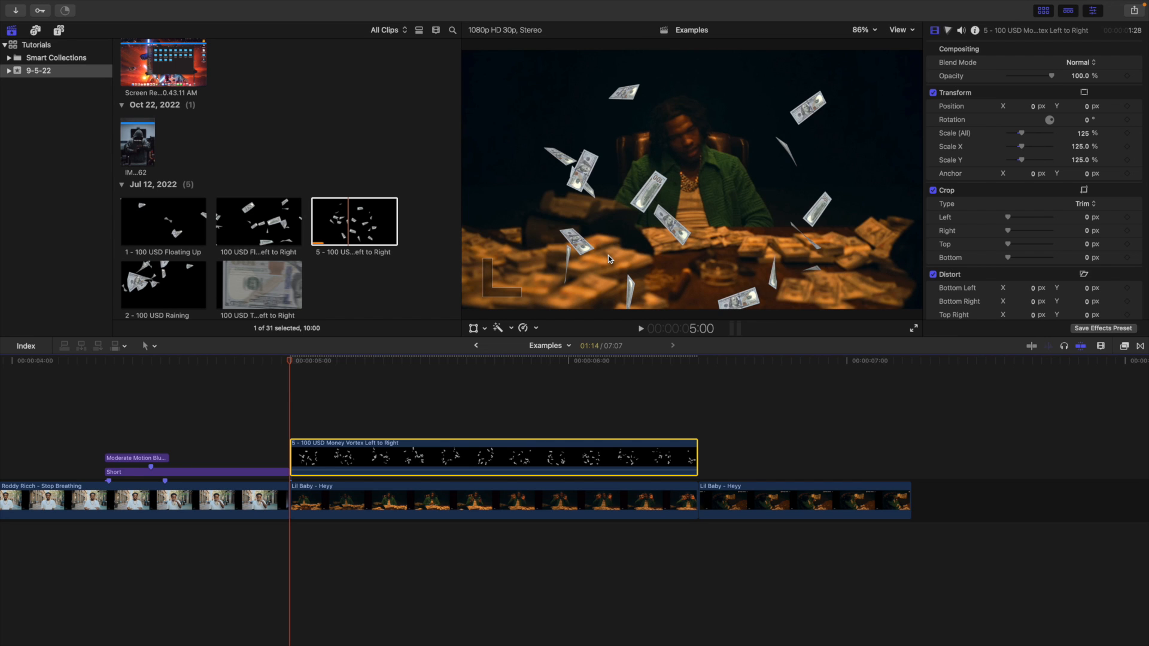
# Mark 5:22 on the underlying clip and keyframe the money vortex's scale from 125% at 5:00 to 191% at 5:22
pyautogui.press('space')
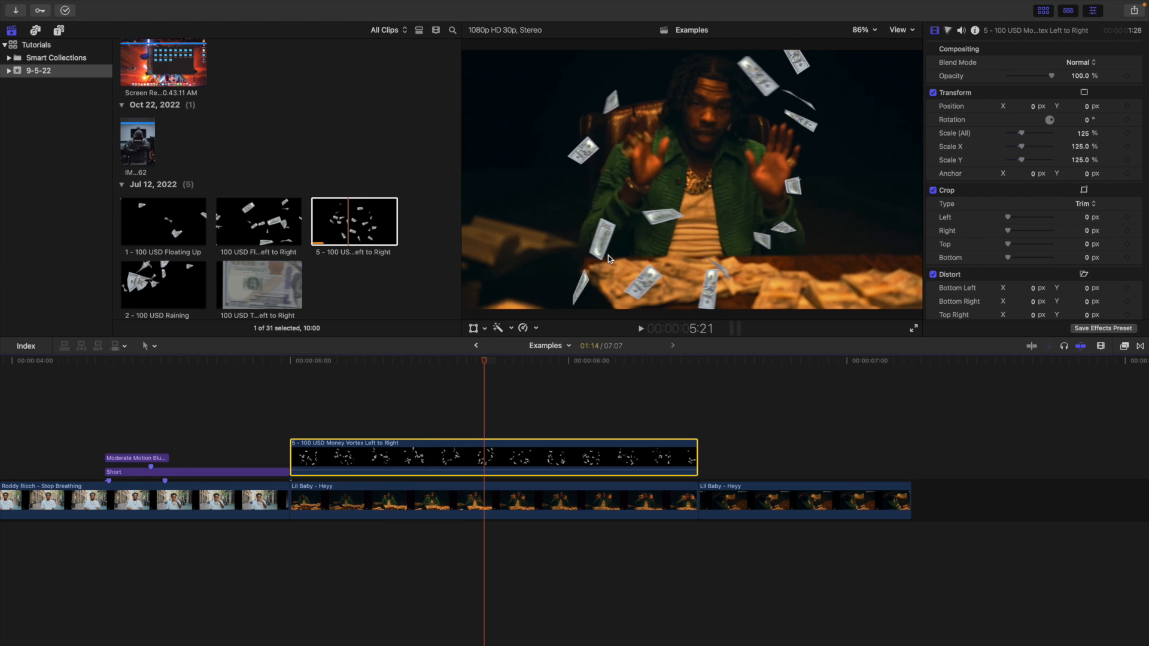
pyautogui.click(496, 493)
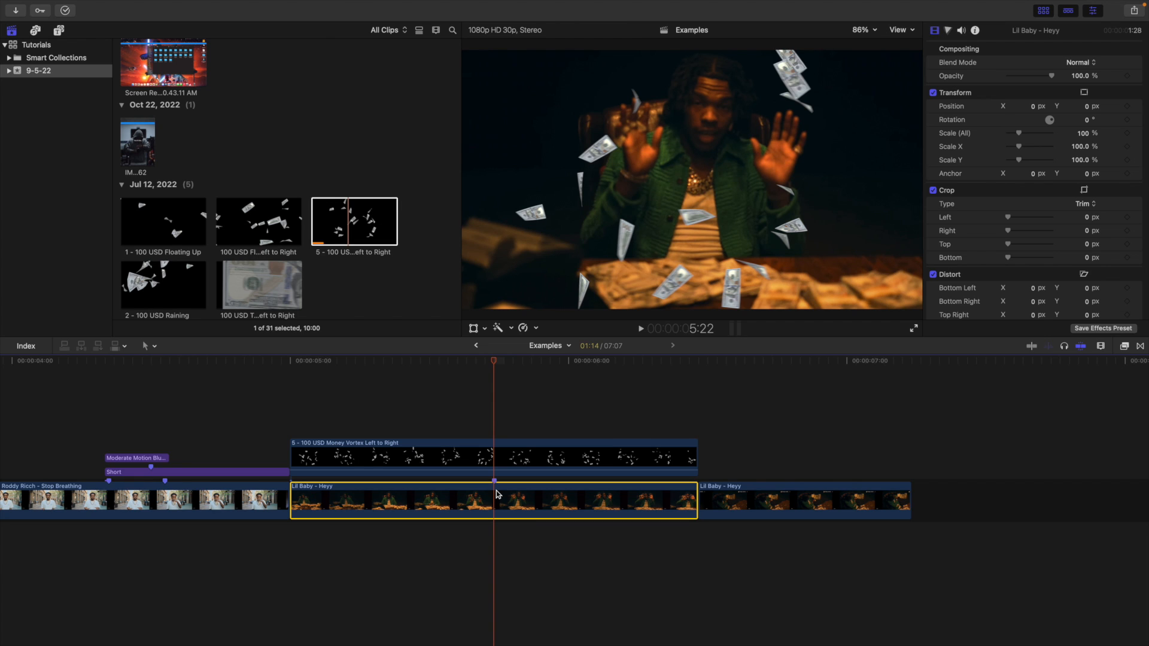
pyautogui.click(294, 428)
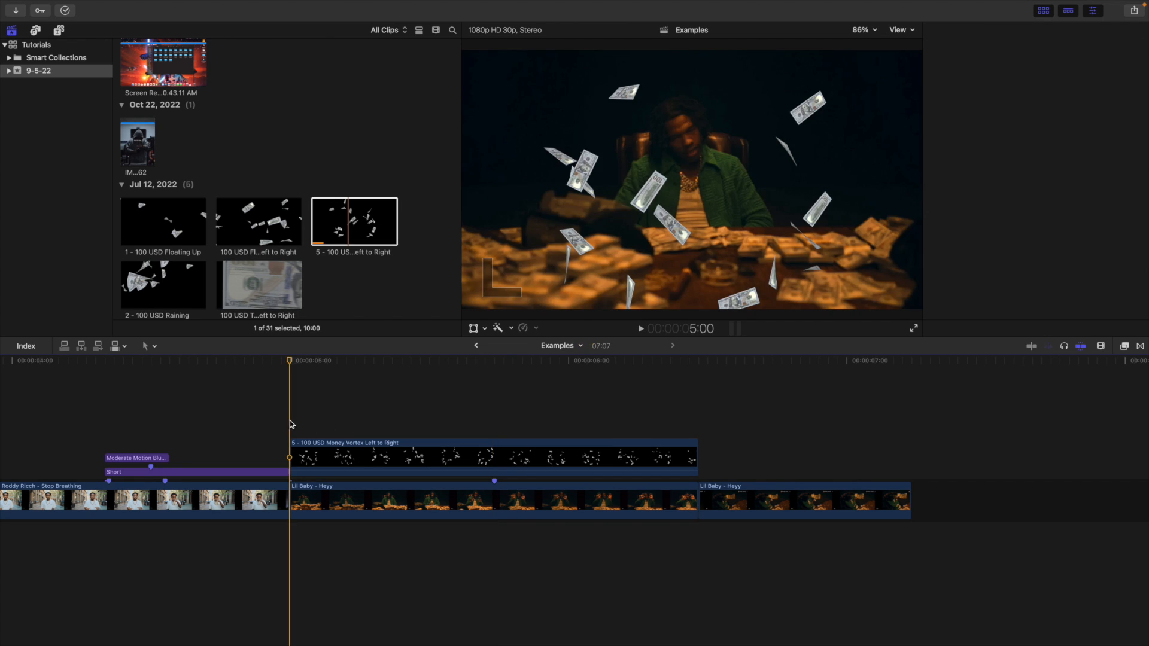
pyautogui.click(330, 449)
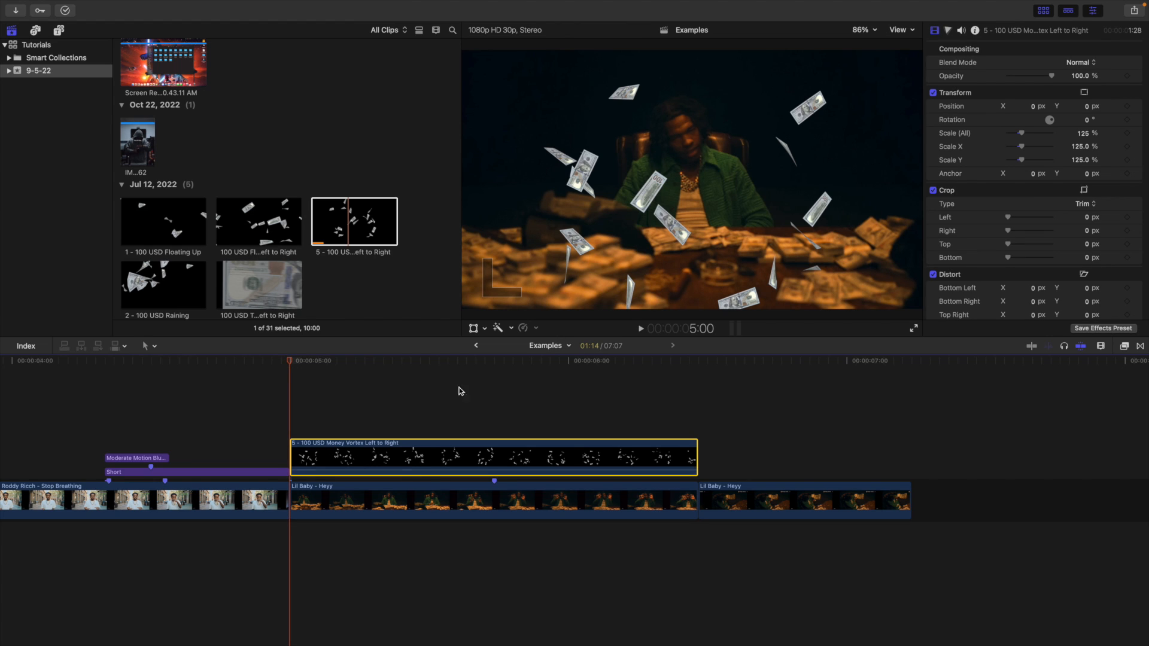
pyautogui.click(1127, 133)
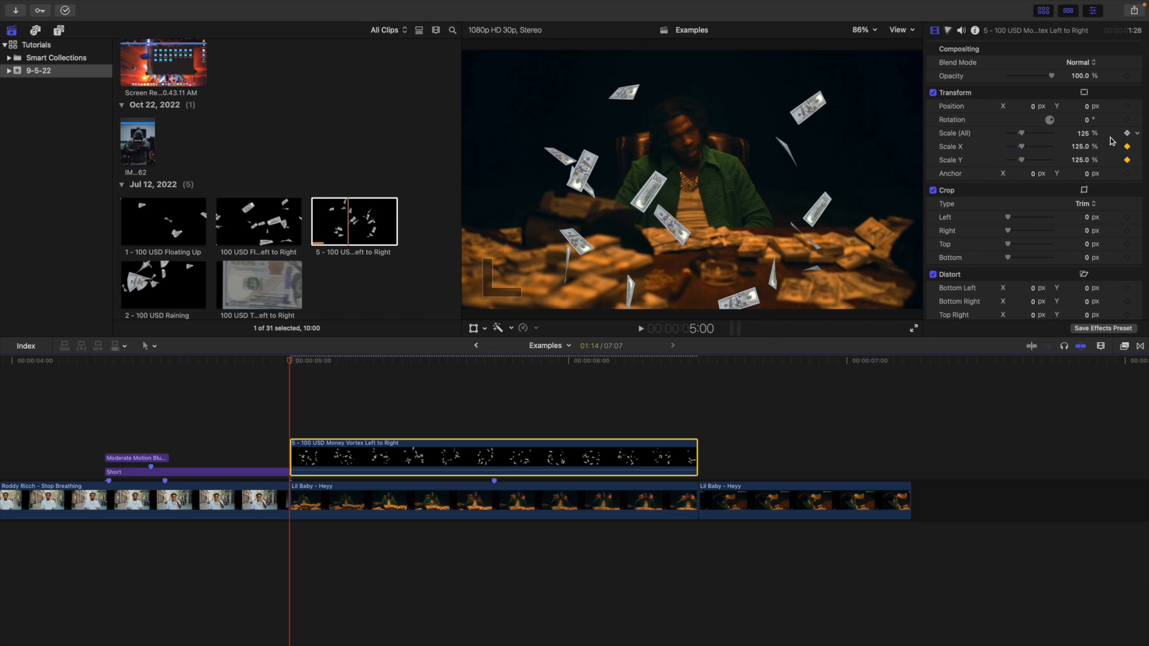
pyautogui.click(495, 411)
pyautogui.click(497, 444)
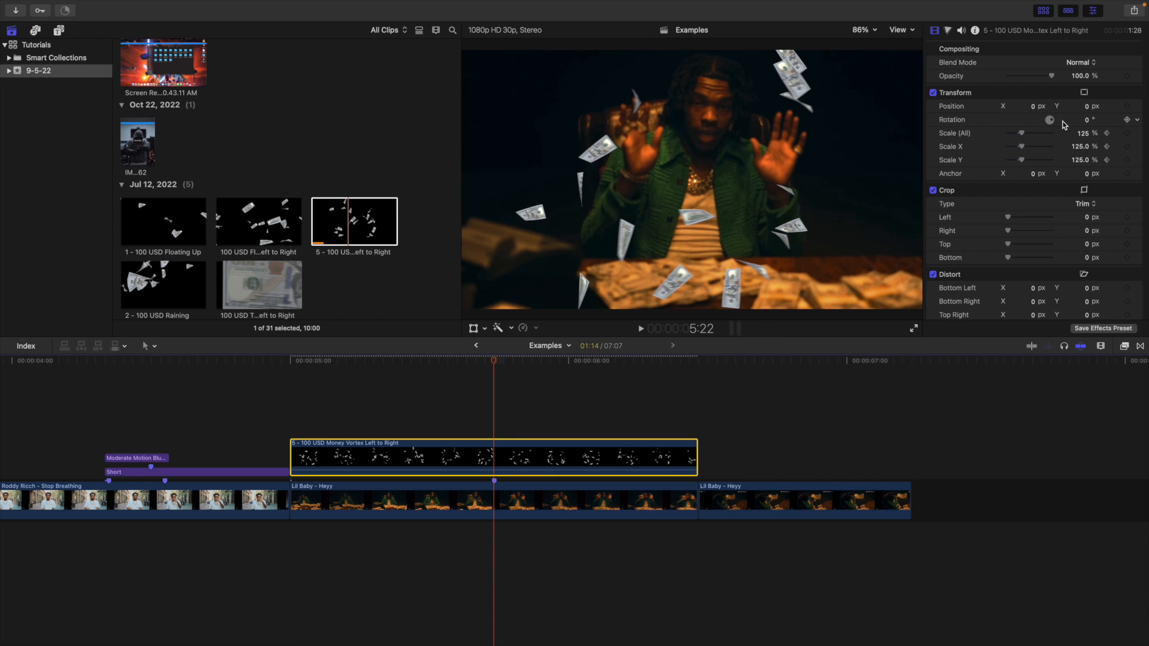
pyautogui.moveTo(1082, 133); pyautogui.dragTo(1083, 136)
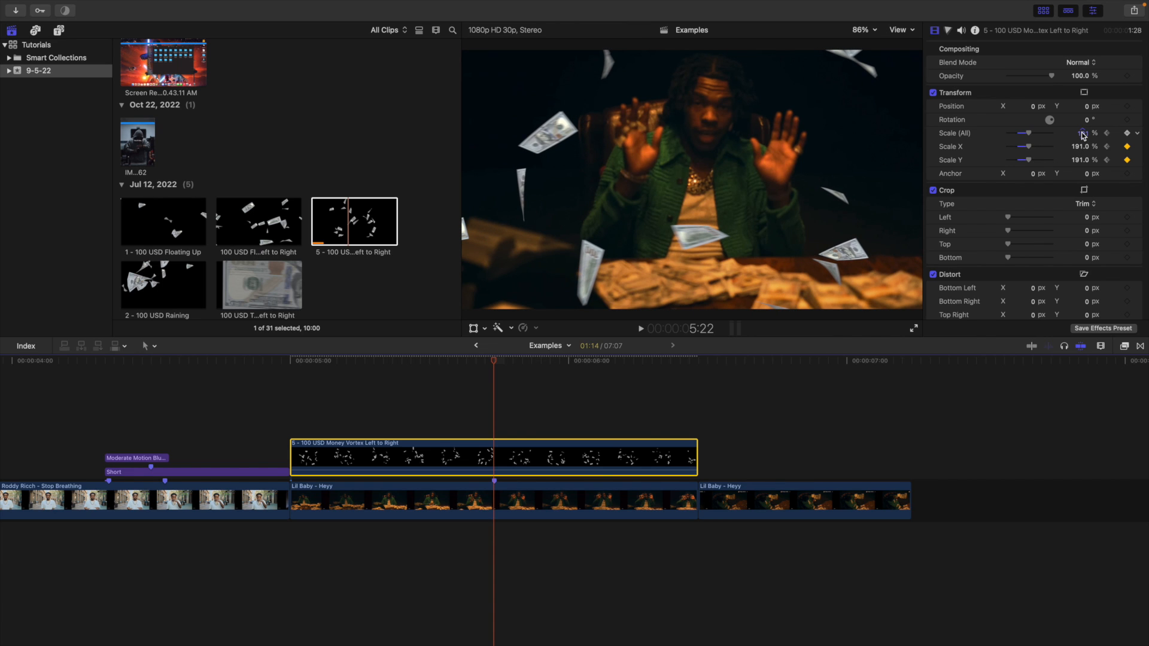
# Play the money vortex section from 5:00 to check the scale animation
pyautogui.click(290, 423)
pyautogui.press('space')
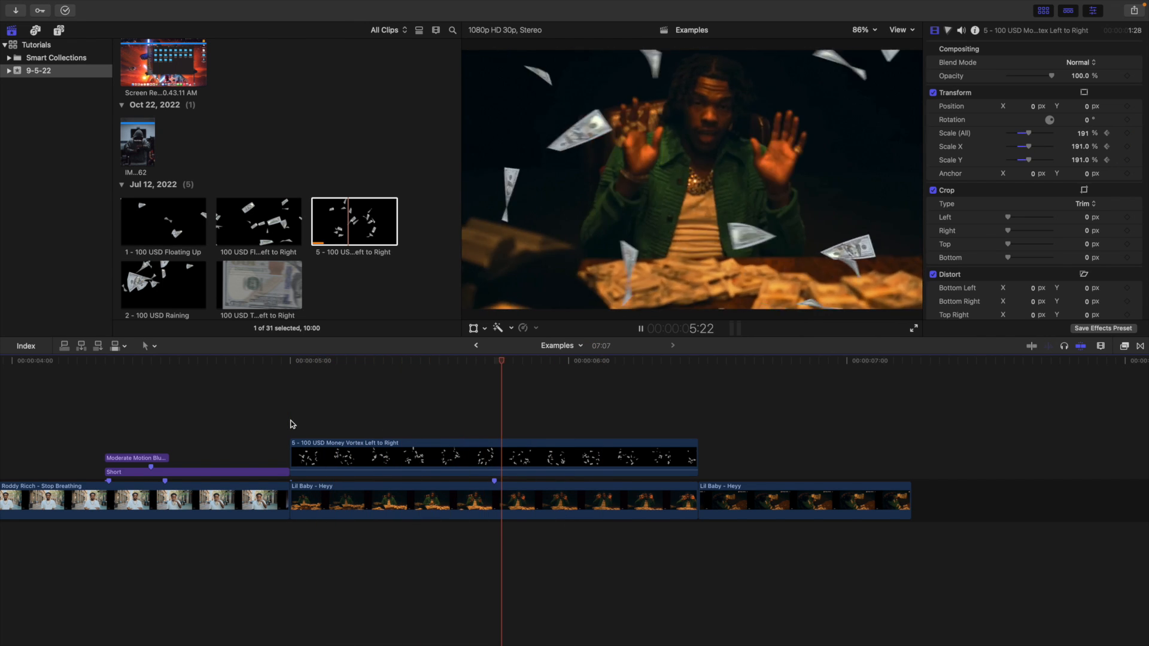
pyautogui.click(291, 423)
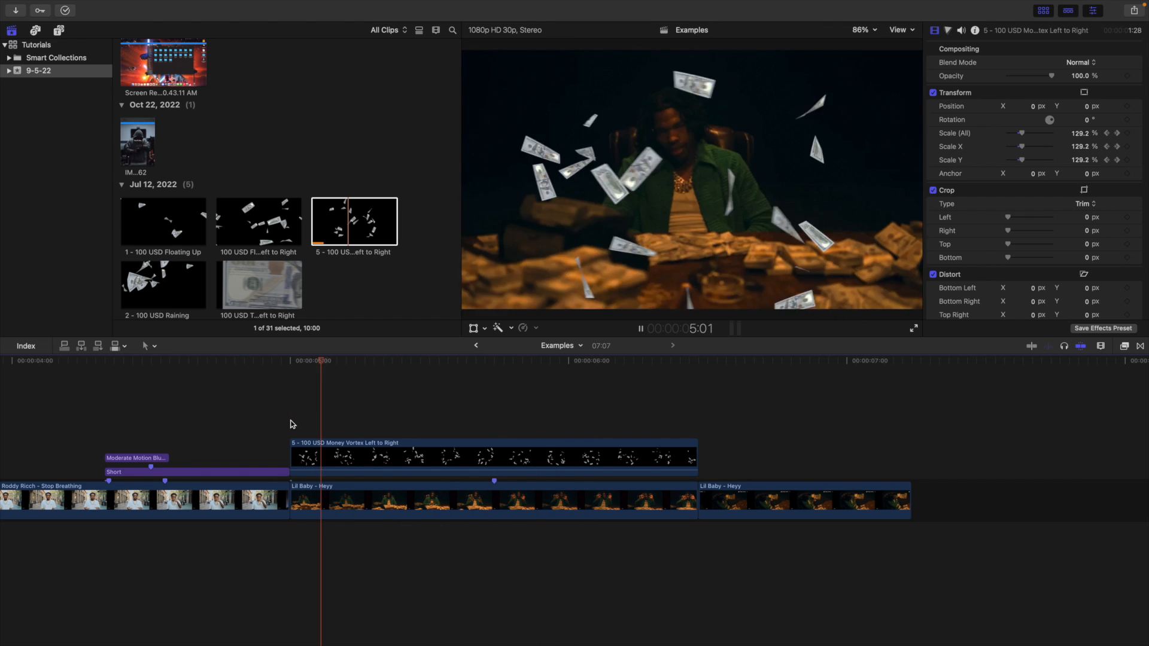
pyautogui.press('space')
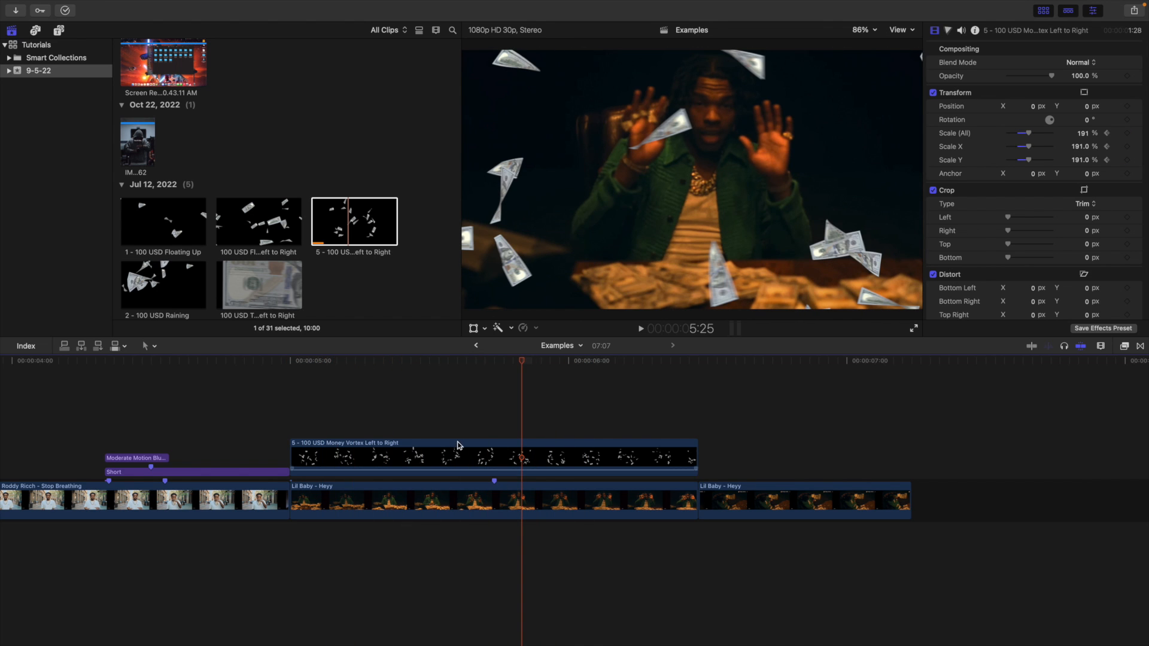
# Match the money vortex overlay's color to the underlying Lil Baby - Heyy frame at 5:22
pyautogui.click(495, 431)
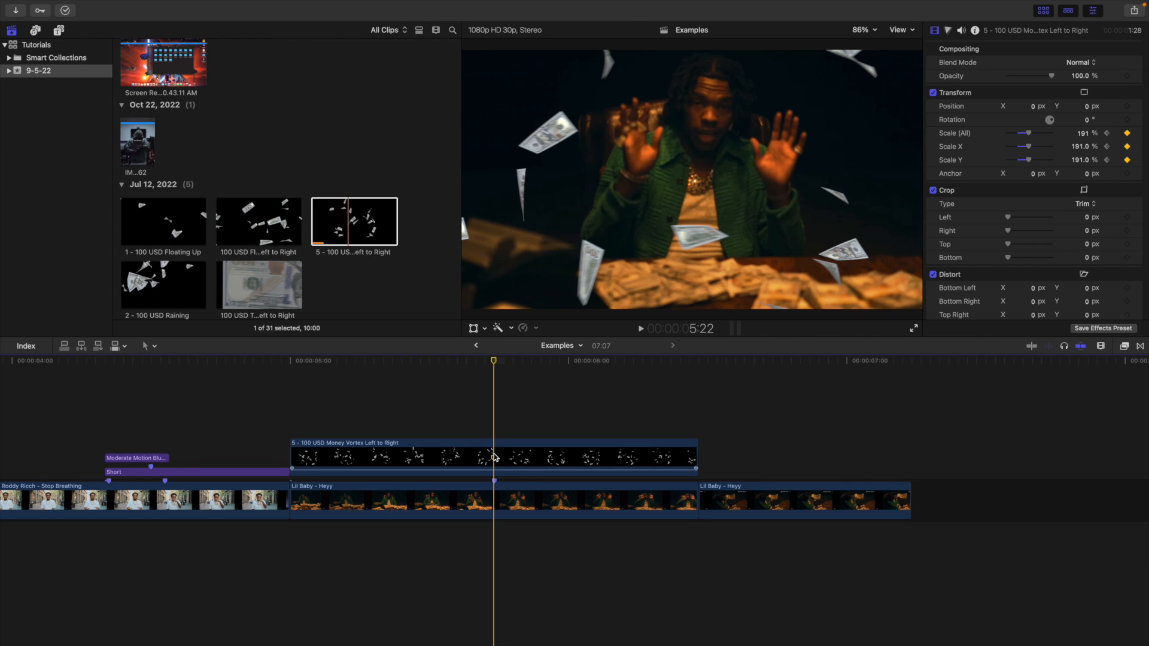
pyautogui.click(494, 456)
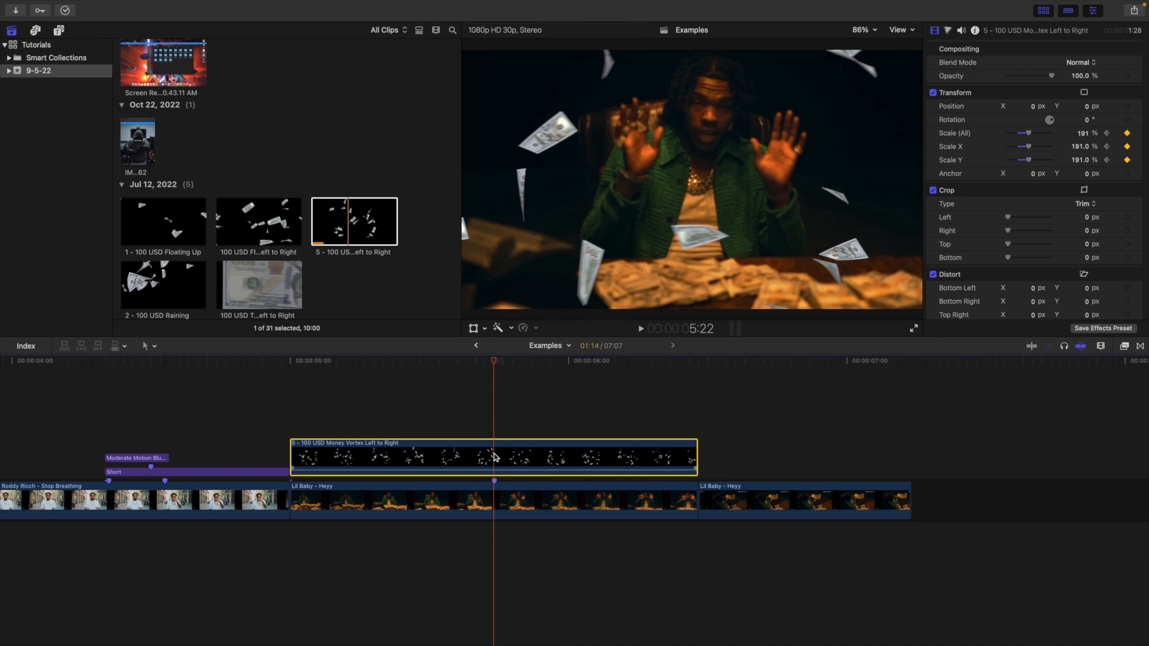
pyautogui.click(511, 330)
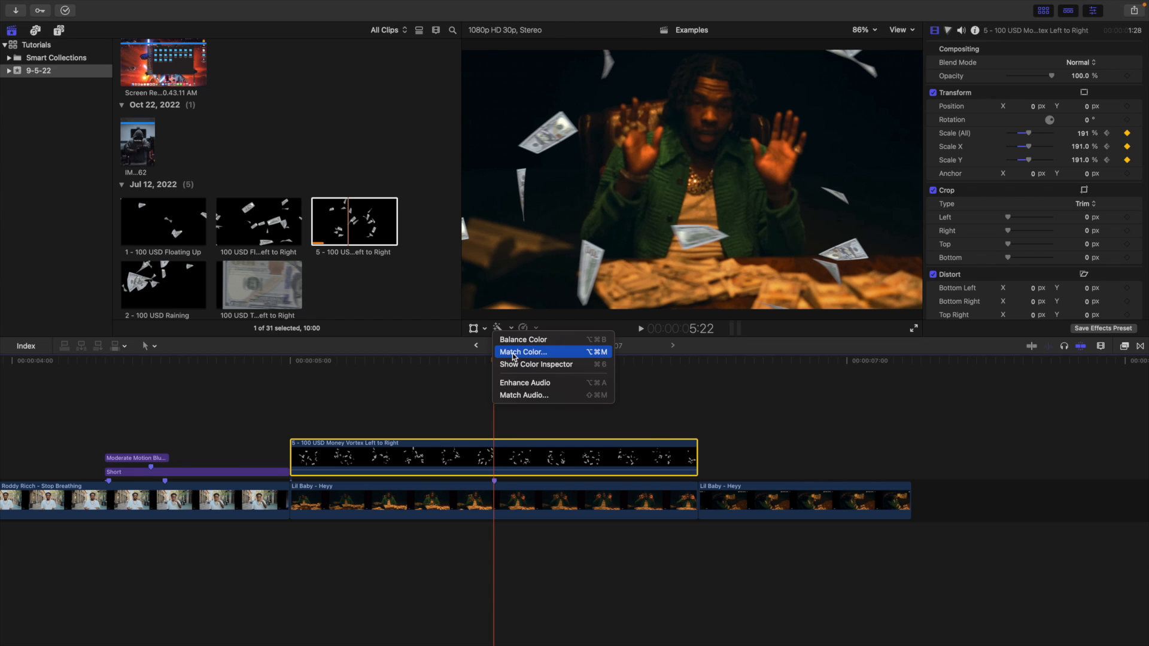
pyautogui.click(512, 353)
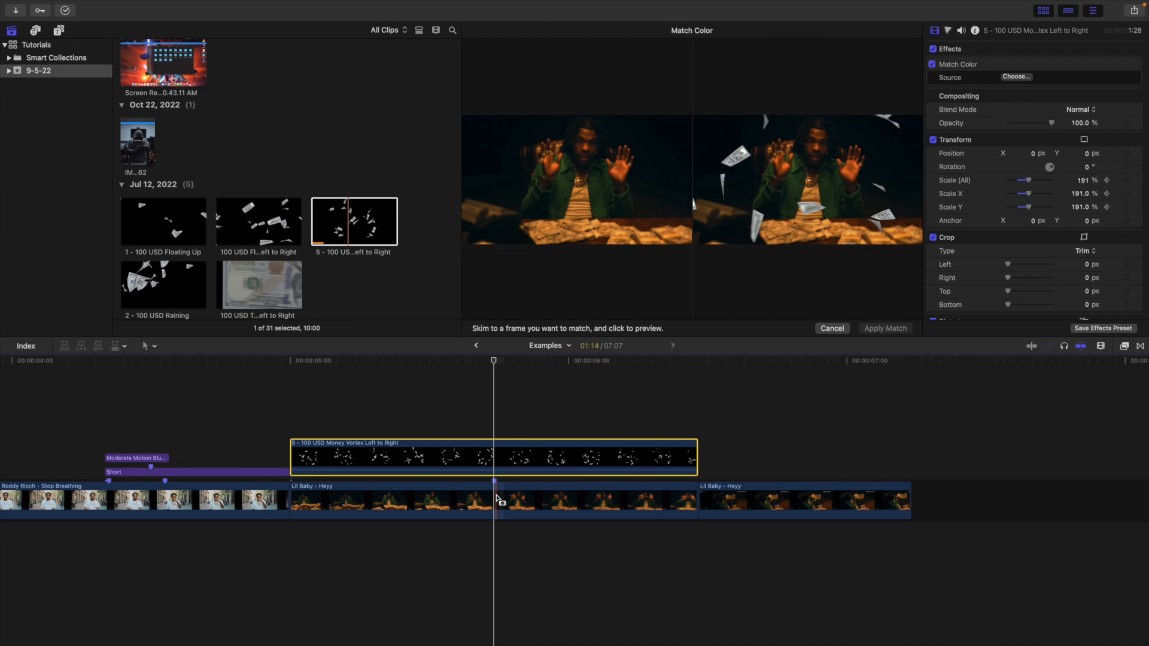
pyautogui.click(496, 498)
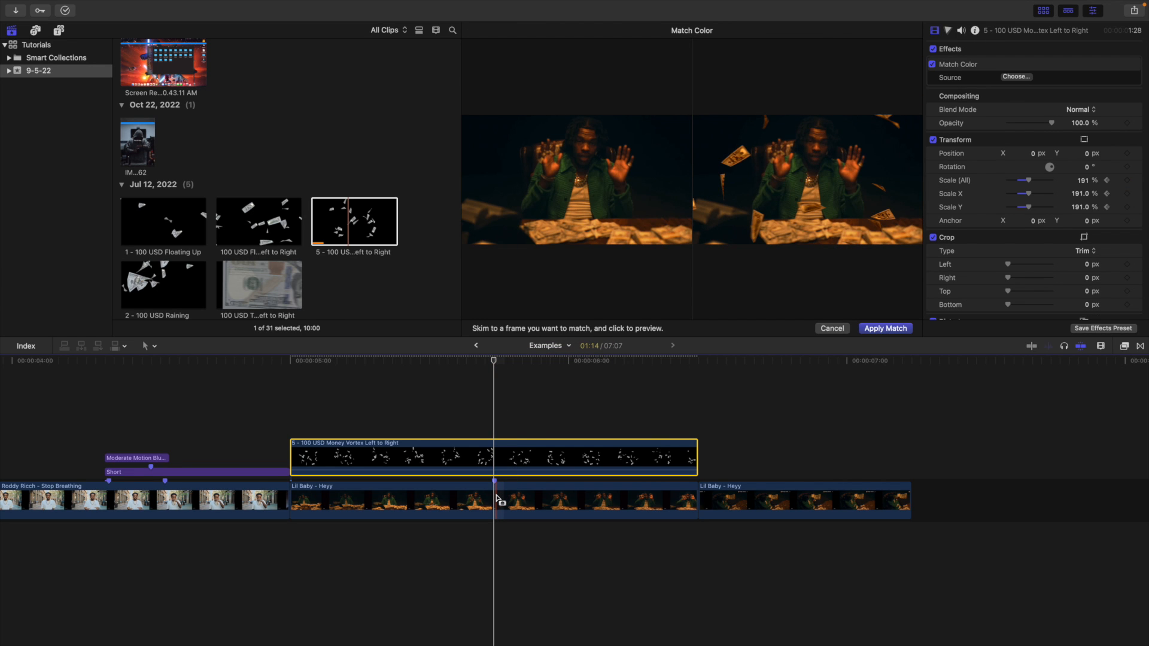
pyautogui.click(874, 328)
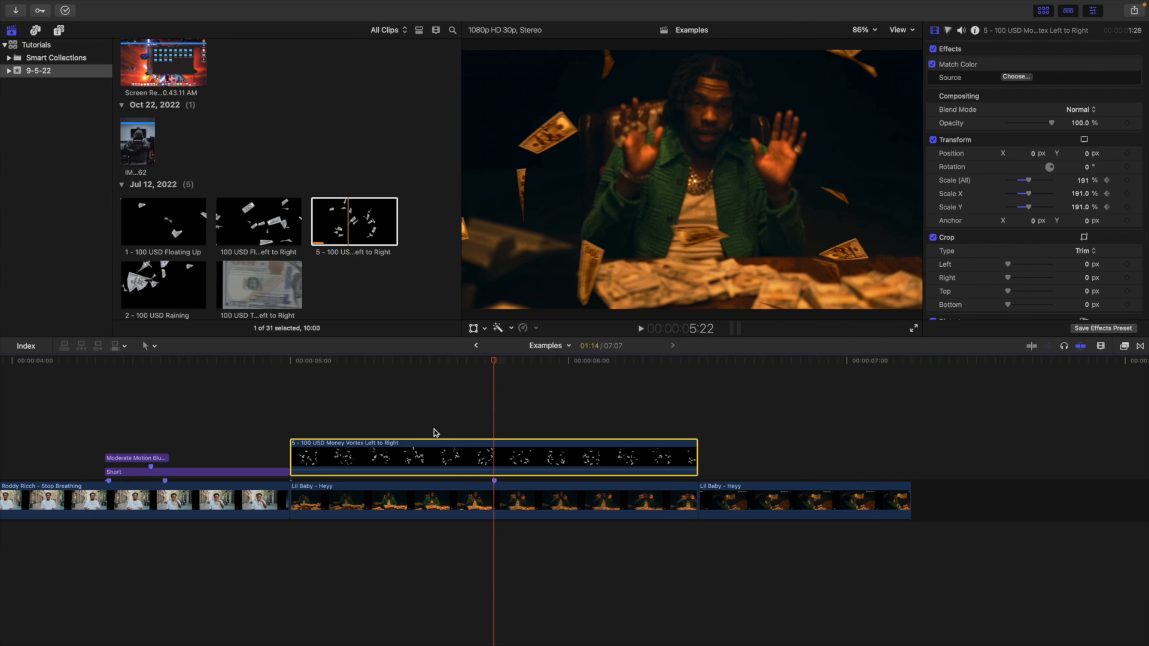
# Step through the color-matched money vortex frames after 5:22, and play the section from 5:00 to check the match
pyautogui.press('Right')
pyautogui.press('Right')
pyautogui.press('Right')
pyautogui.press('Right')
pyautogui.press('Right')
pyautogui.press('Right')
pyautogui.press('Right')
pyautogui.press('Right')
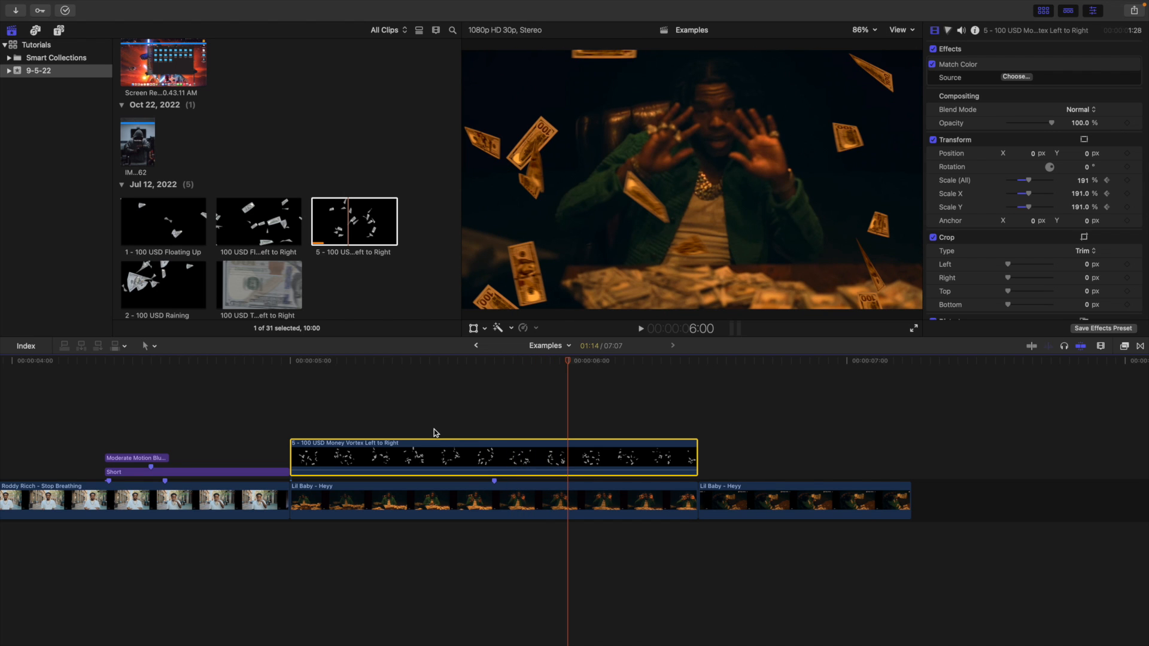
pyautogui.click(494, 429)
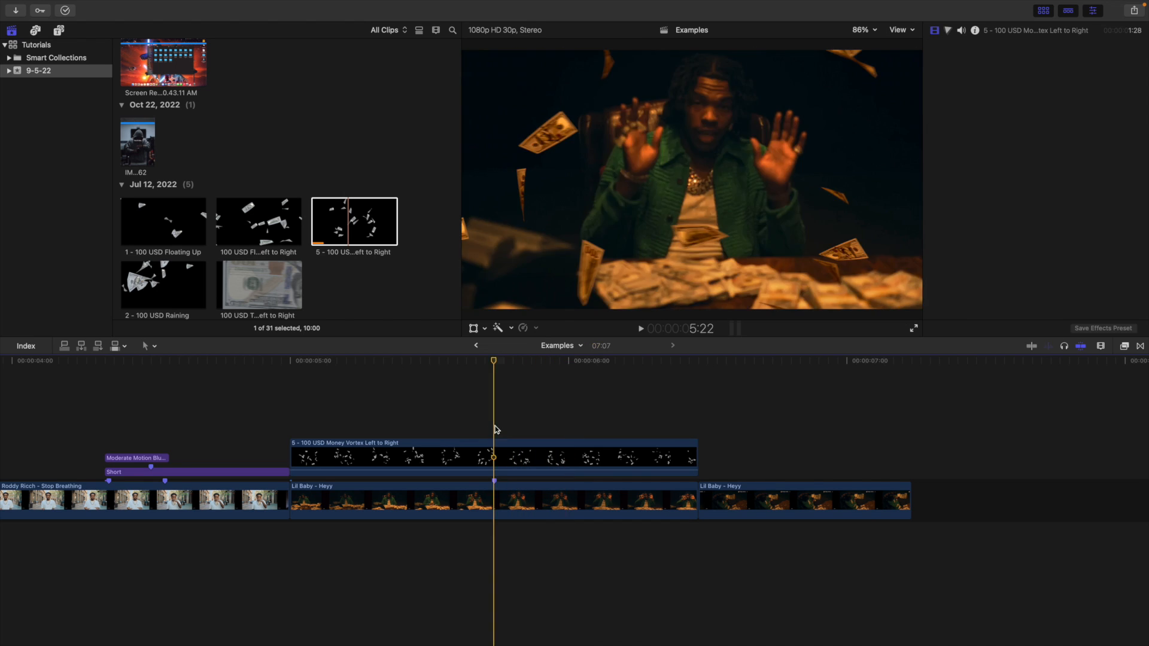
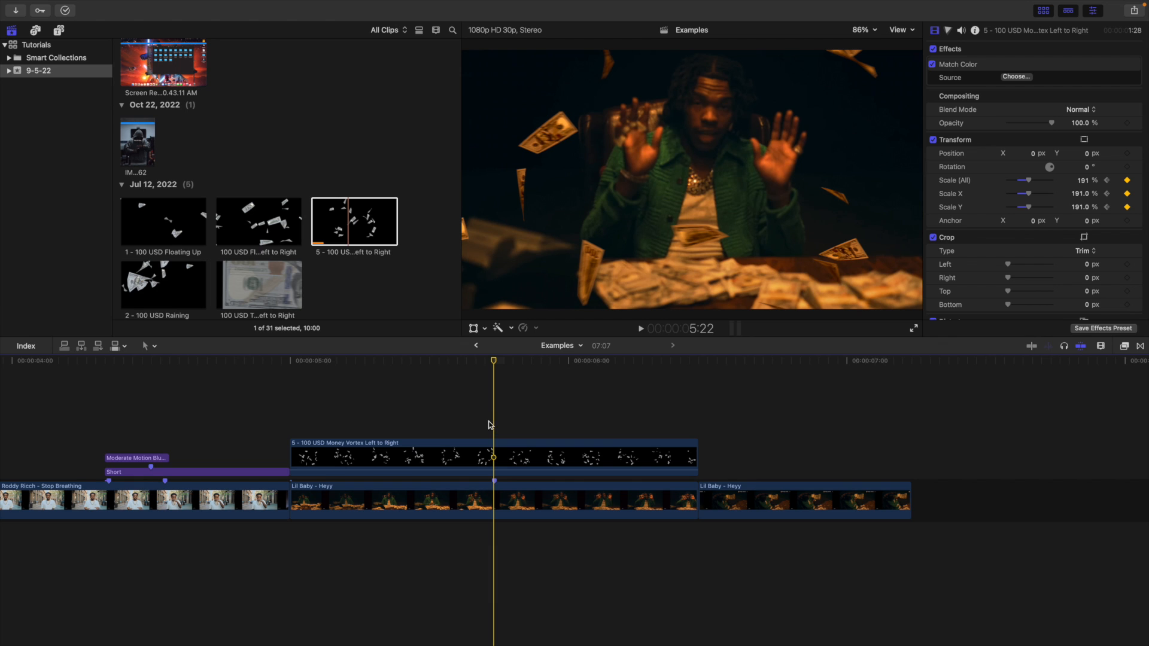
pyautogui.click(291, 413)
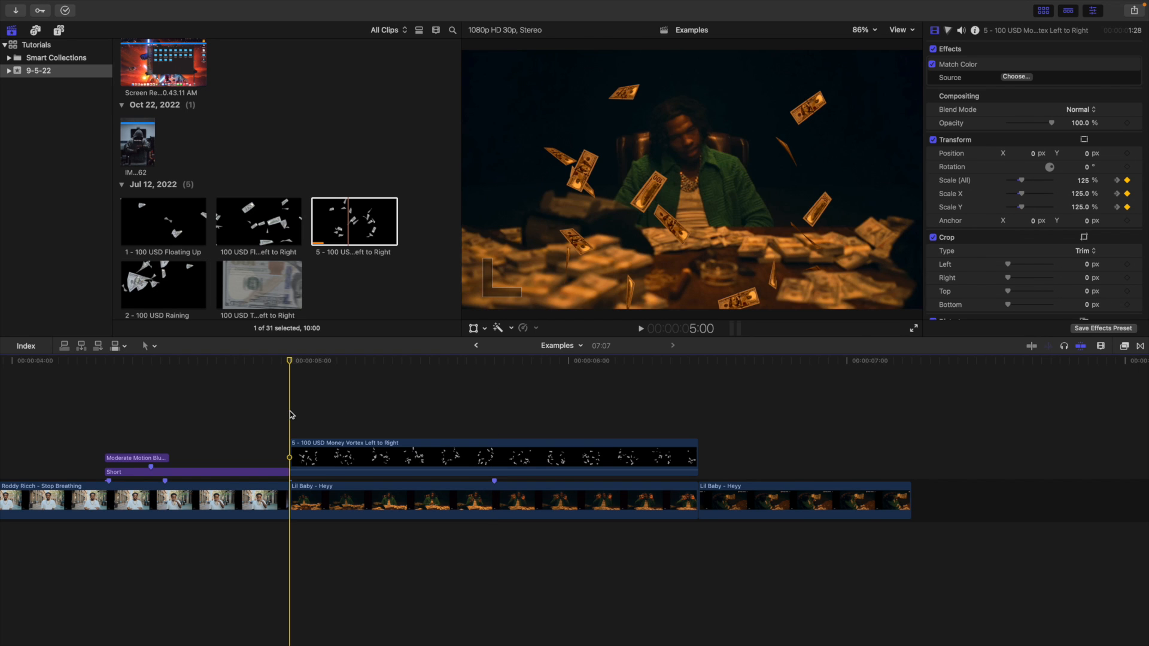
pyautogui.press('space')
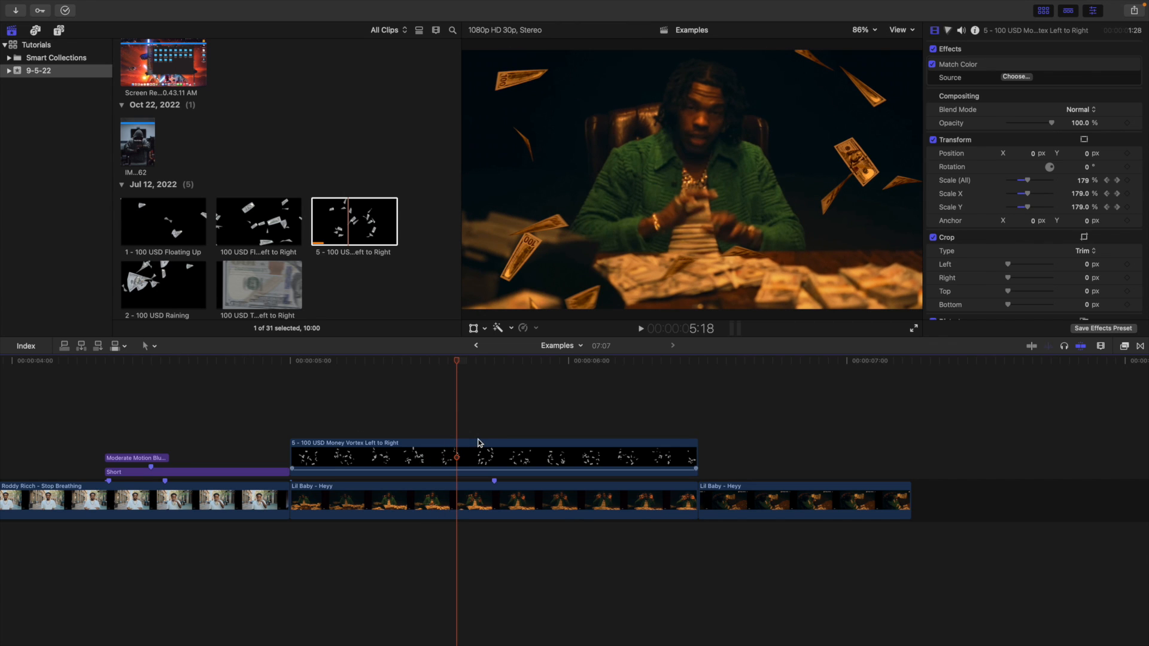
# Overlay the 100 USD Transition Left to Right clip at 6:02, scale it to 107% and mark its screen-filling frame at 6:07
pyautogui.moveTo(258, 286); pyautogui.dragTo(557, 380)
pyautogui.click(538, 380)
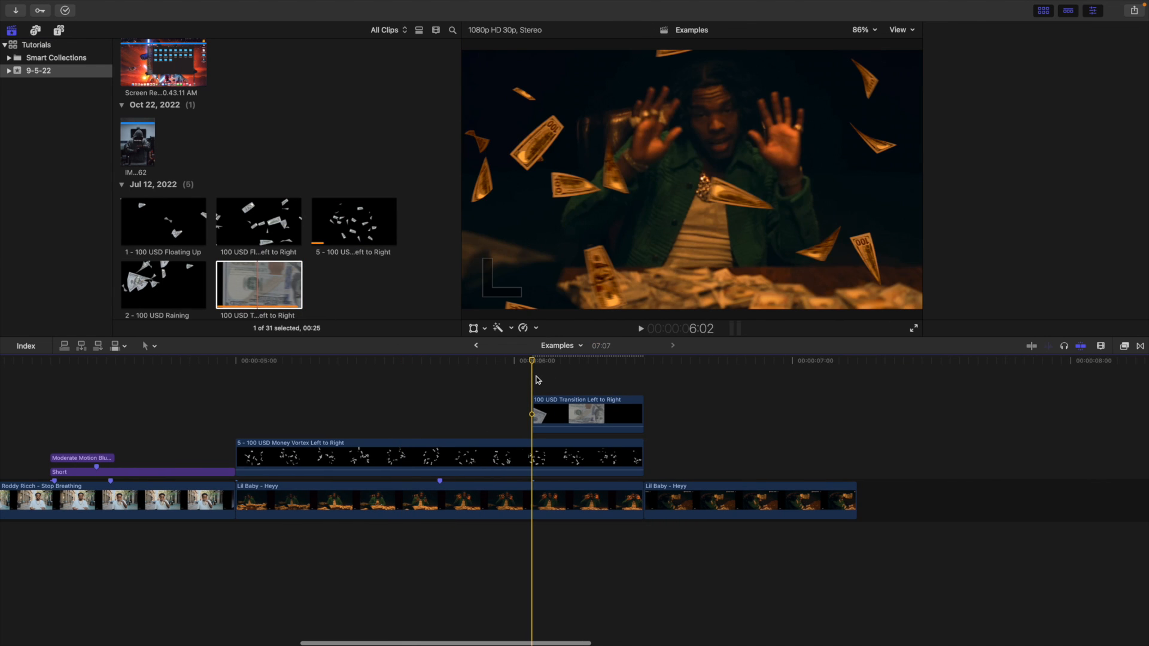
pyautogui.press('Right')
pyautogui.press('Right')
pyautogui.press('Right')
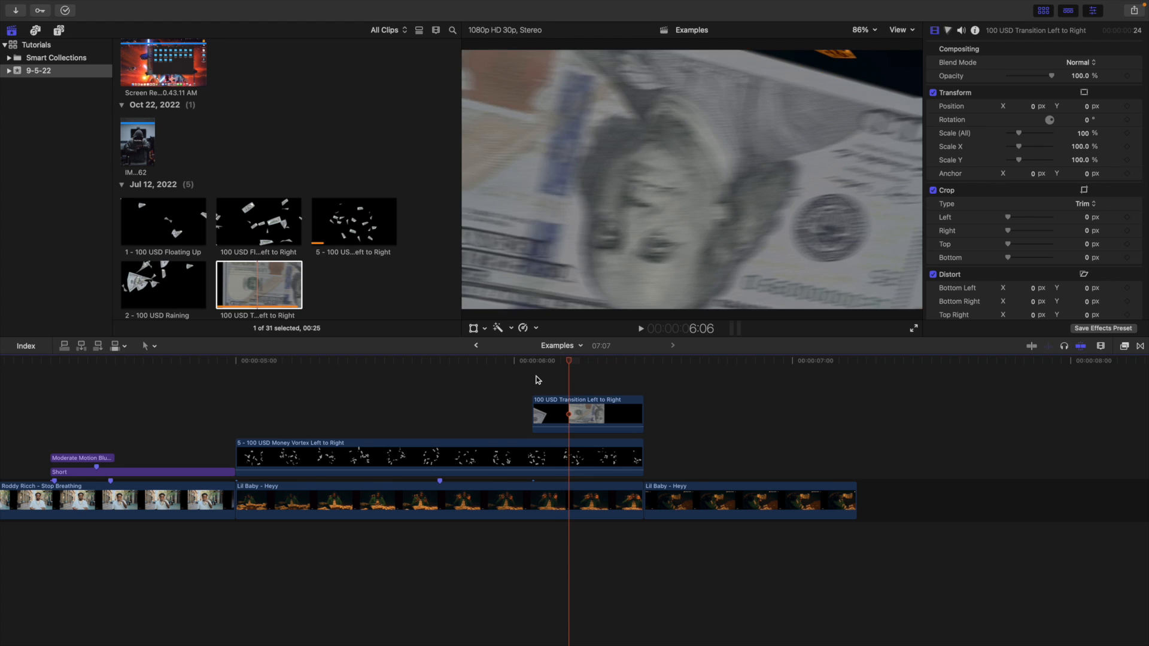
pyautogui.press('Right')
pyautogui.click(575, 406)
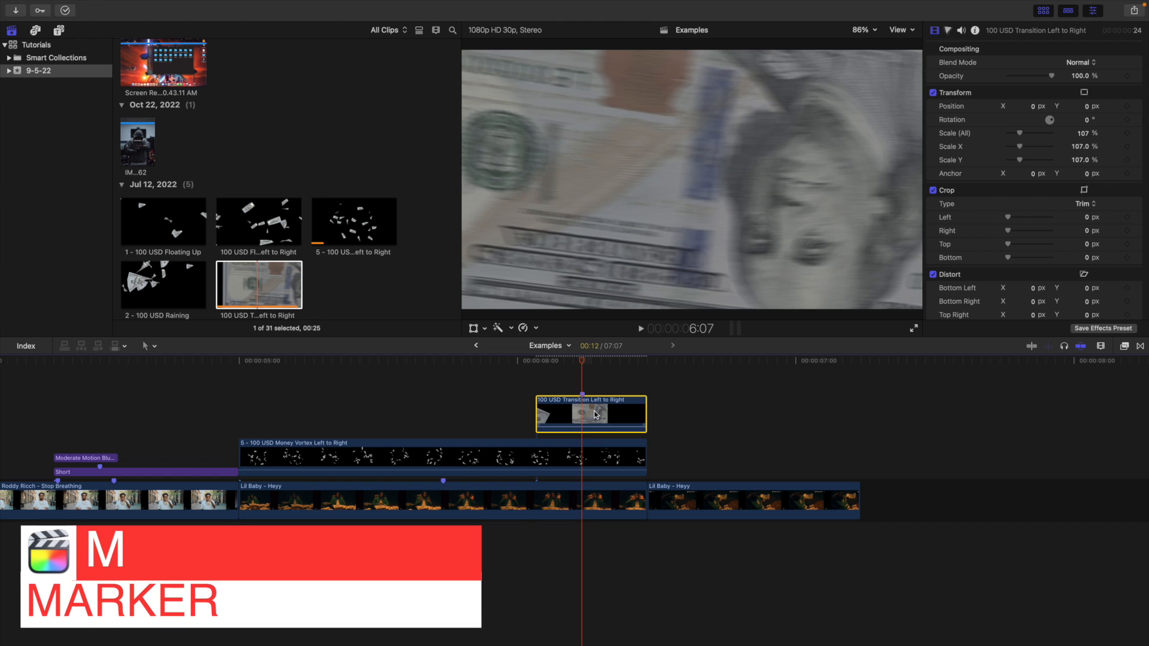
# Move the 100 USD transition clip so its marker lines up with the cut between the two Lil Baby clips
pyautogui.moveTo(595, 414); pyautogui.dragTo(659, 412)
pyautogui.click(607, 386)
pyautogui.press('Right')
pyautogui.press('Right')
pyautogui.press('Right')
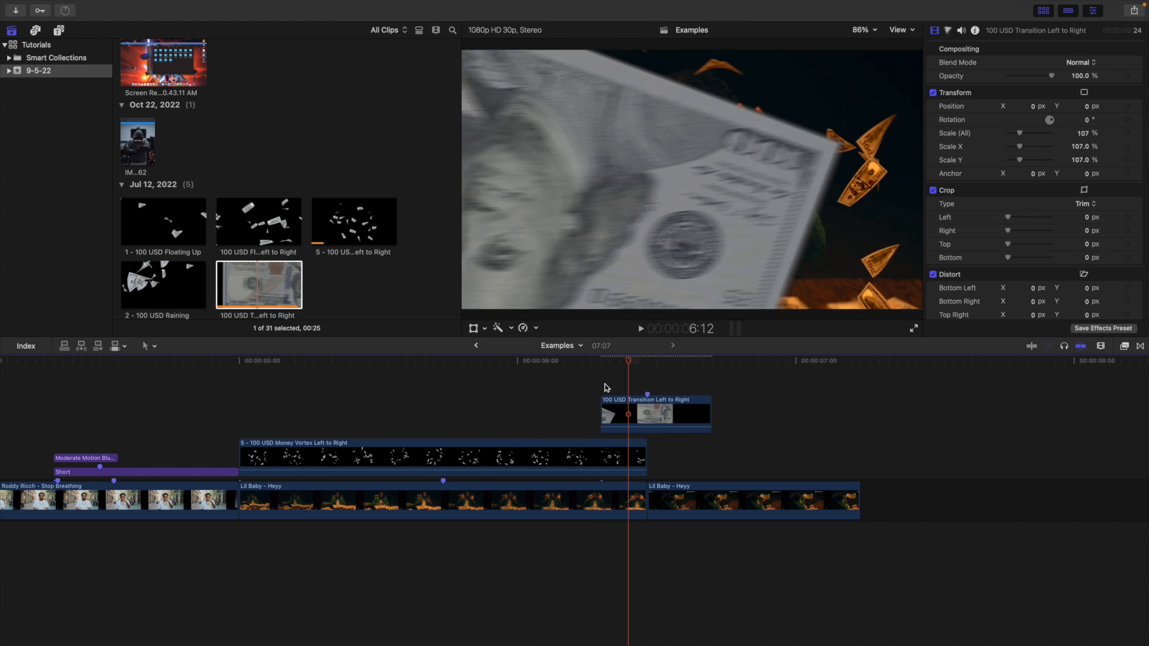
pyautogui.press('Right')
pyautogui.press('Right')
pyautogui.press('Right')
pyautogui.press('Right')
pyautogui.press('Right')
pyautogui.press('Right')
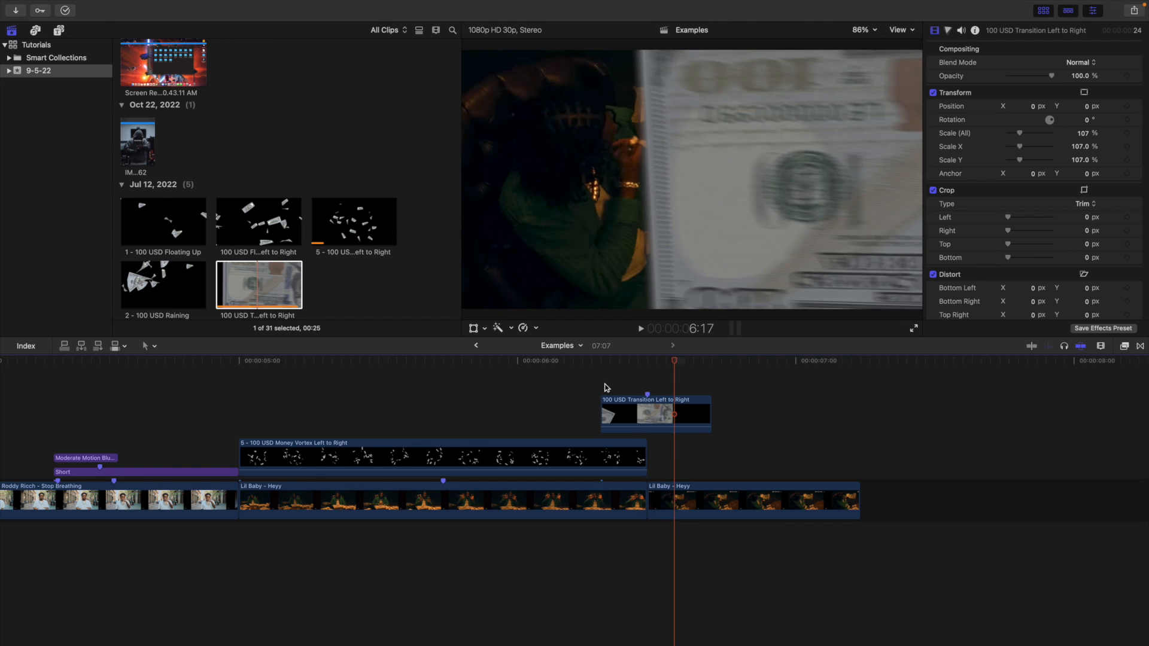
# Play the sequence from 5:00 to check how the dollar bill covers the cut
pyautogui.click(235, 410)
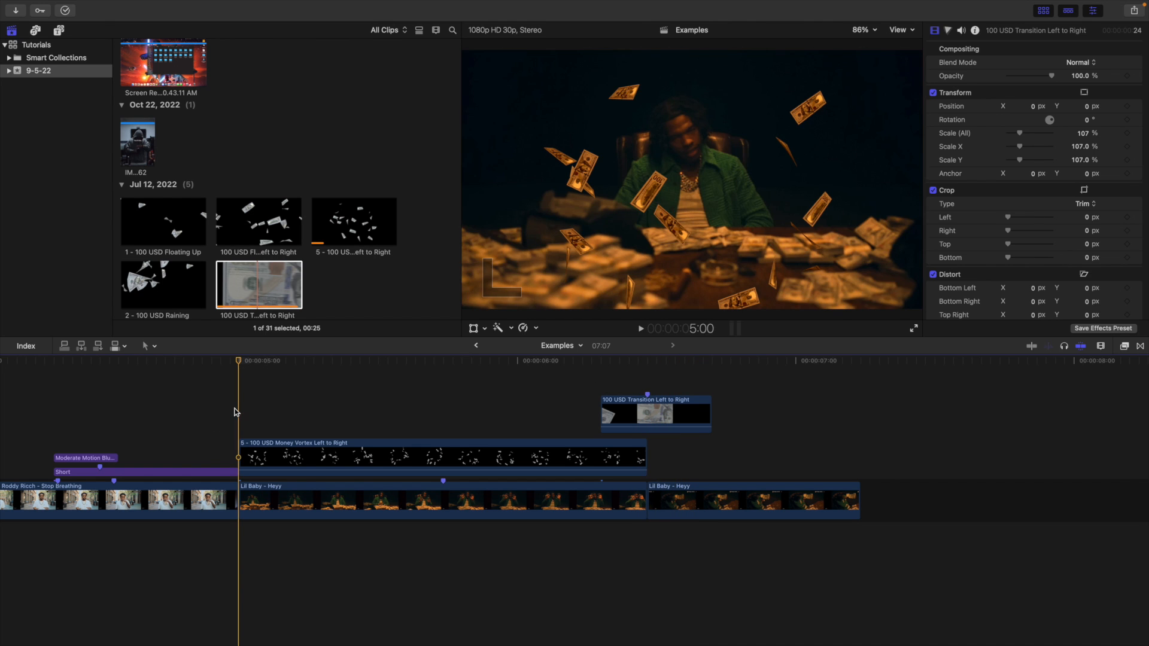
pyautogui.press('space')
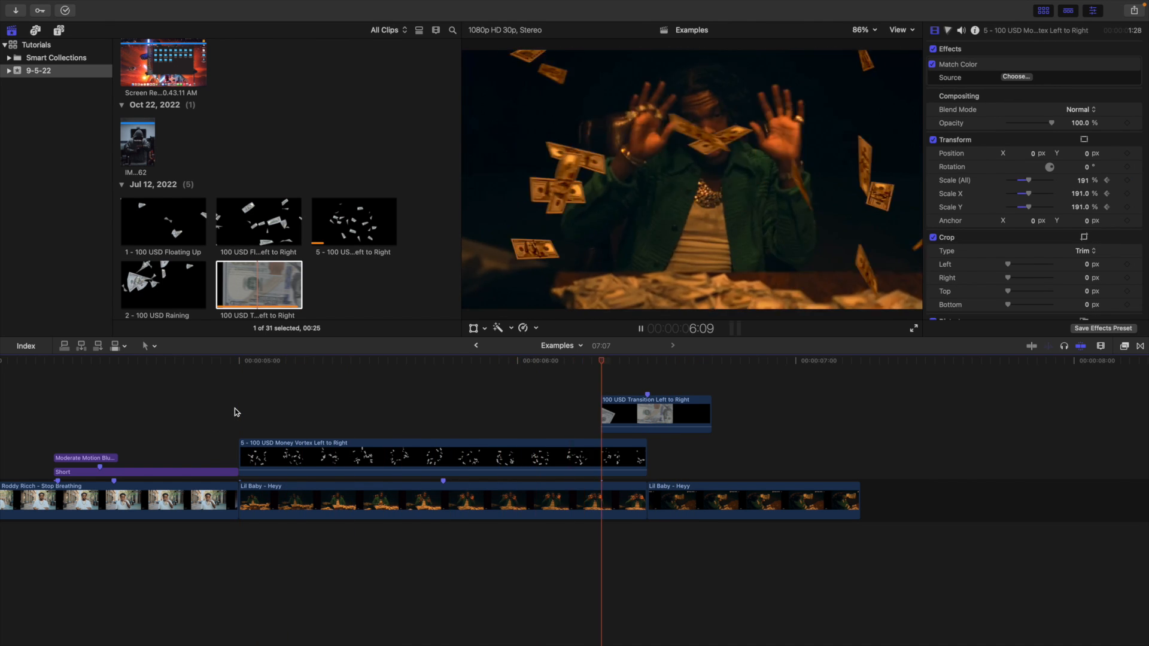
pyautogui.click(623, 385)
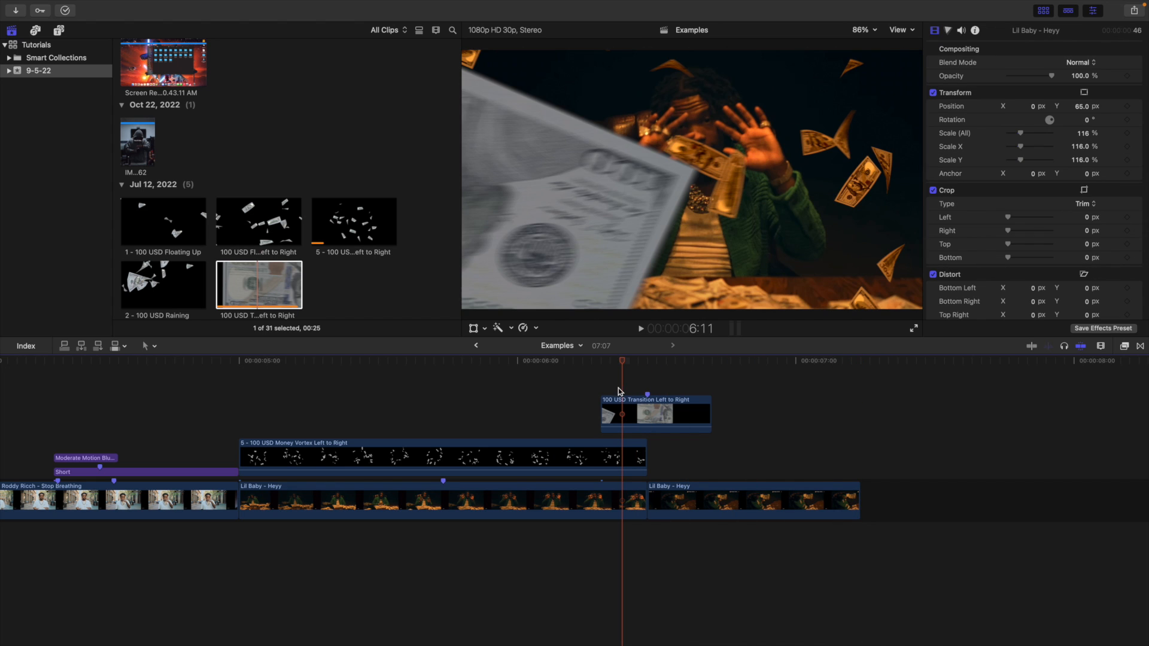
# Copy only the Match Color effect from the money vortex onto the 100 USD transition clip, and play back the transition
pyautogui.click(580, 450)
pyautogui.click(627, 418)
pyautogui.press('shift+super+v')
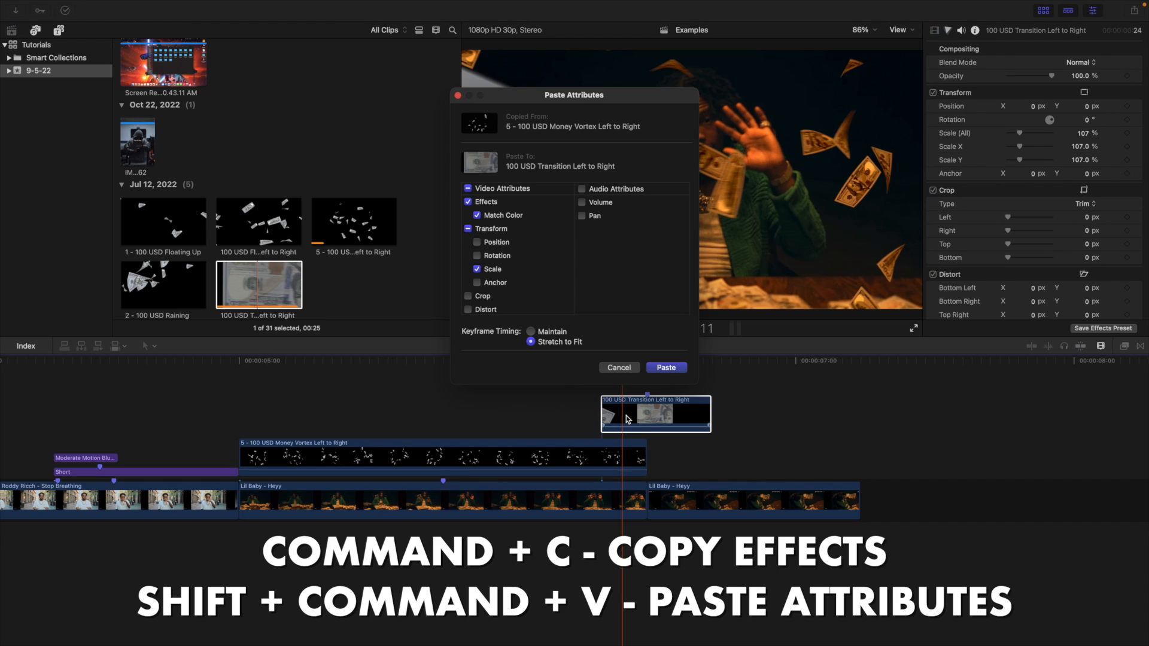
pyautogui.click(467, 230)
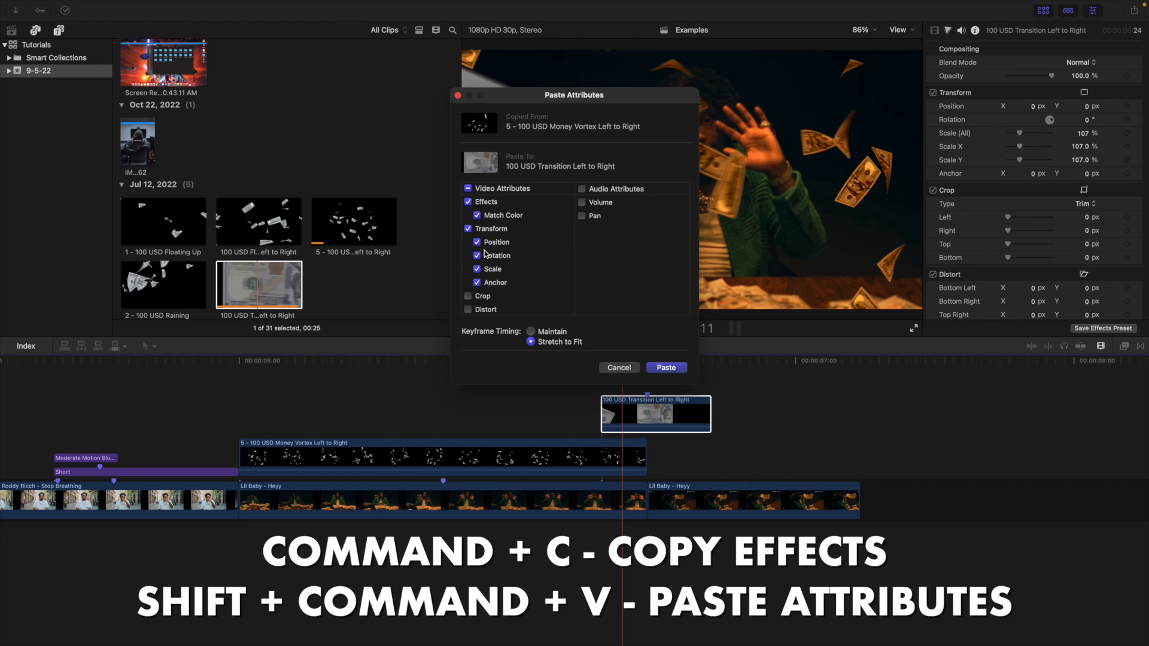
pyautogui.click(468, 229)
pyautogui.click(658, 368)
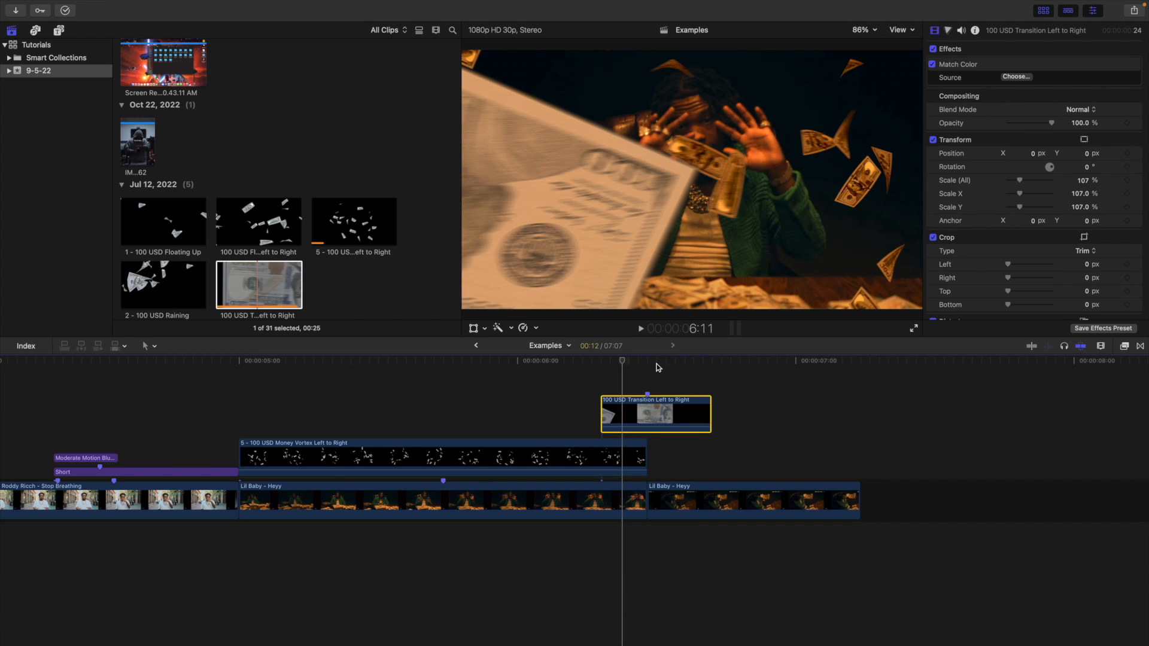
pyautogui.click(600, 374)
pyautogui.press('space')
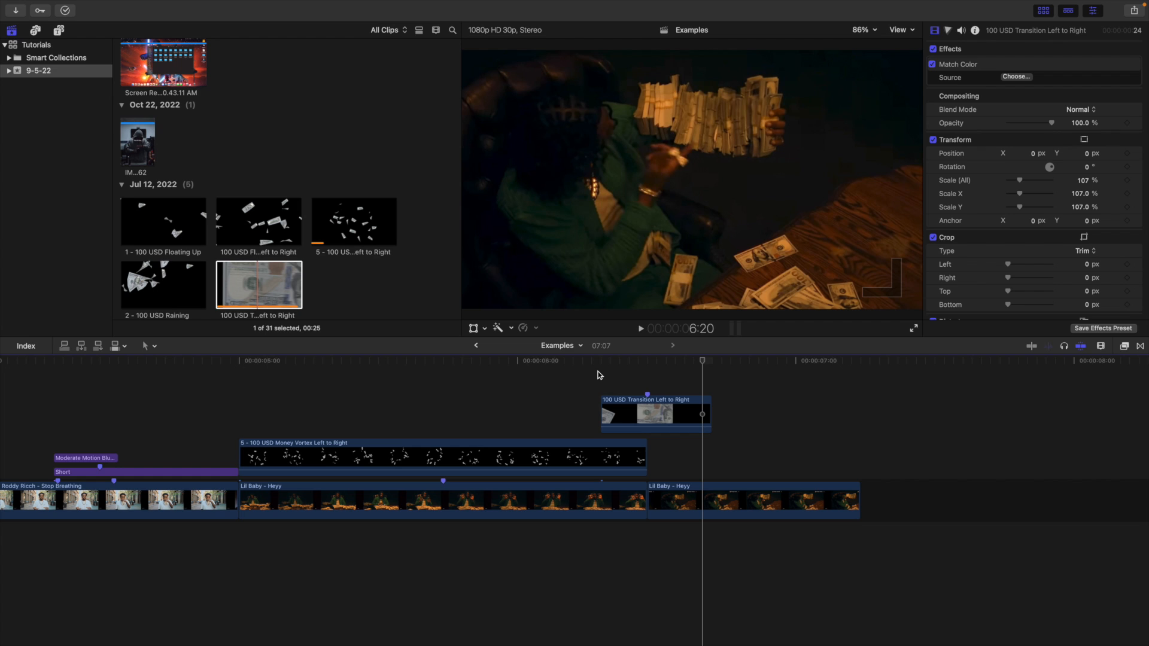
# Overlay the 100 USD Flying Across Left to Right clip from 5:00 to 6:14, between the money vortex and the transition clip
pyautogui.click(239, 393)
pyautogui.click(253, 215)
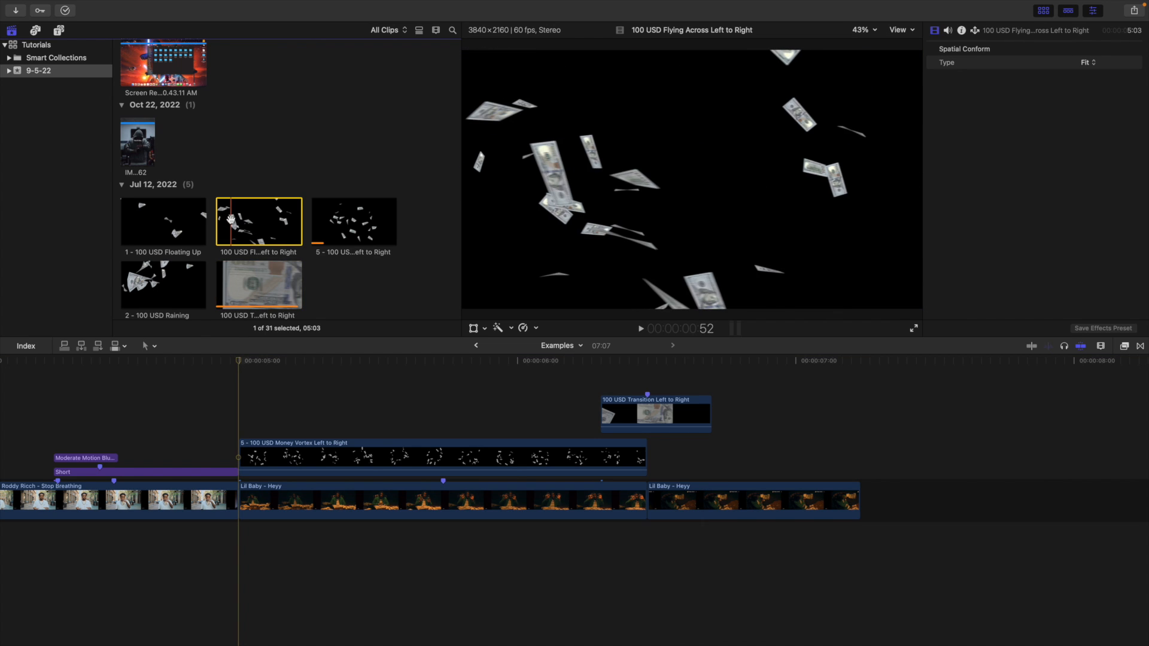
pyautogui.moveTo(238, 221); pyautogui.dragTo(240, 392)
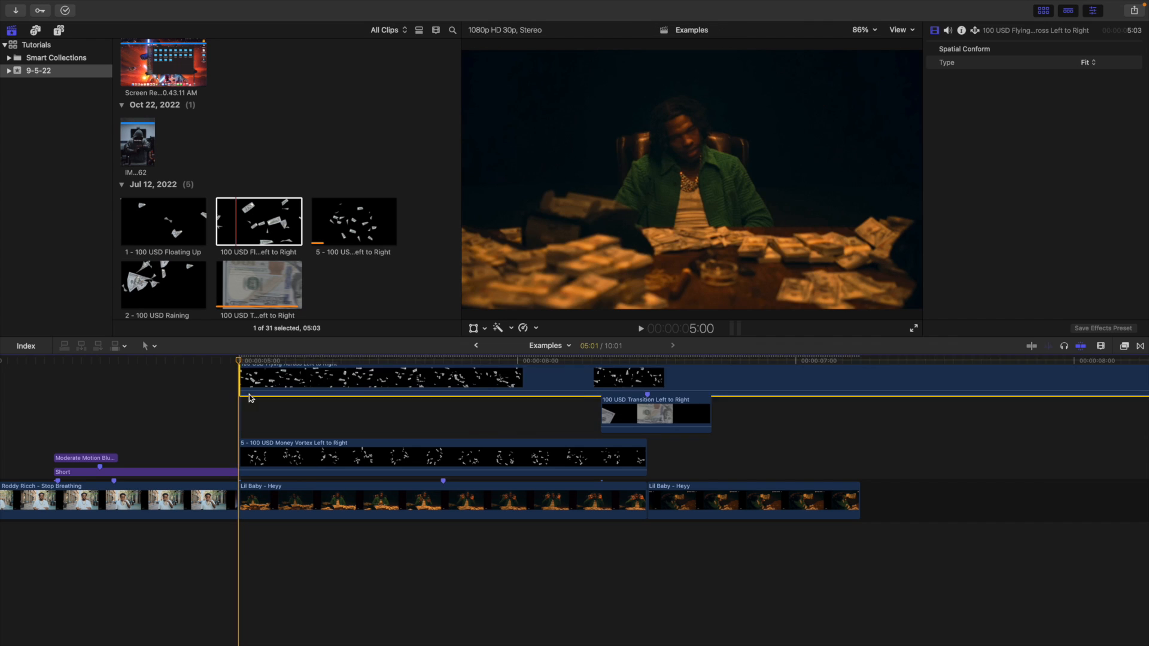
pyautogui.click(646, 402)
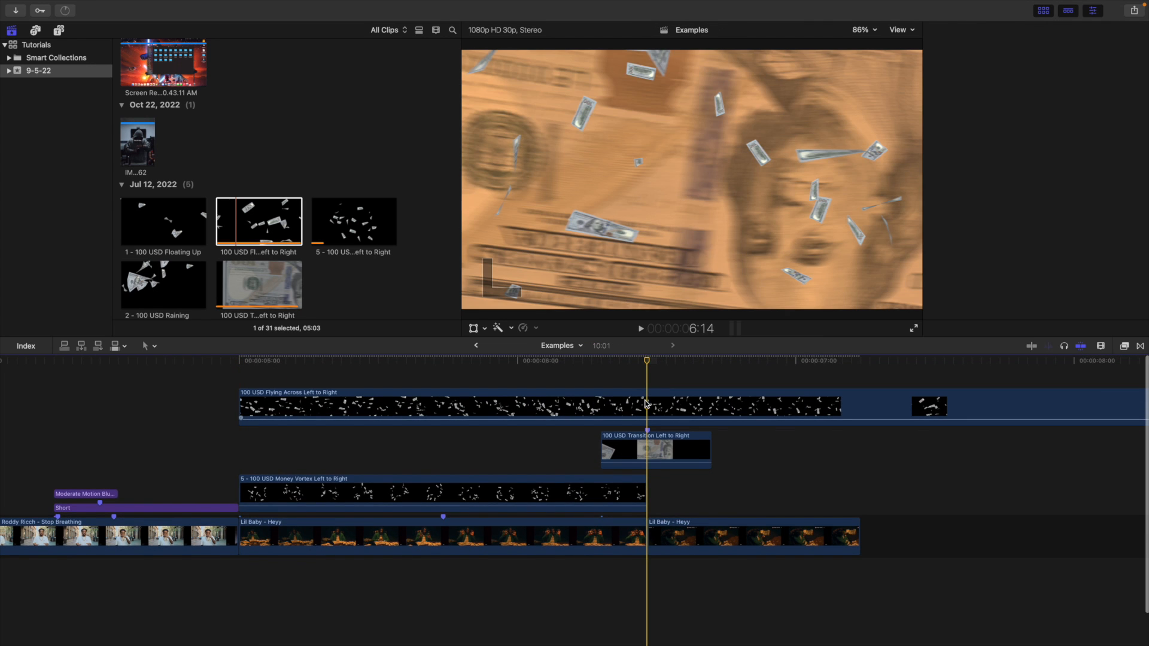
pyautogui.moveTo(509, 410); pyautogui.dragTo(508, 455)
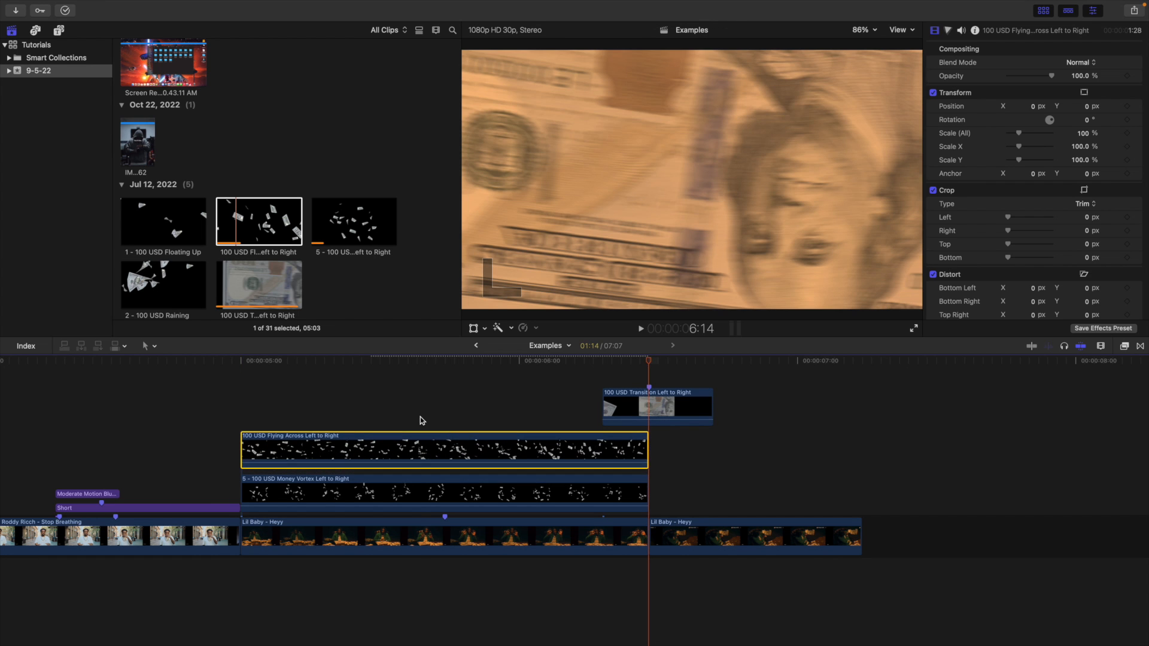
# Scale the 100 USD Flying Across overlay to 206% and play it from 5:00 to check its size
pyautogui.click(419, 421)
pyautogui.moveTo(419, 361)
pyautogui.mouseDown()
pyautogui.moveTo(317, 369)
pyautogui.moveTo(417, 383)
pyautogui.mouseUp()
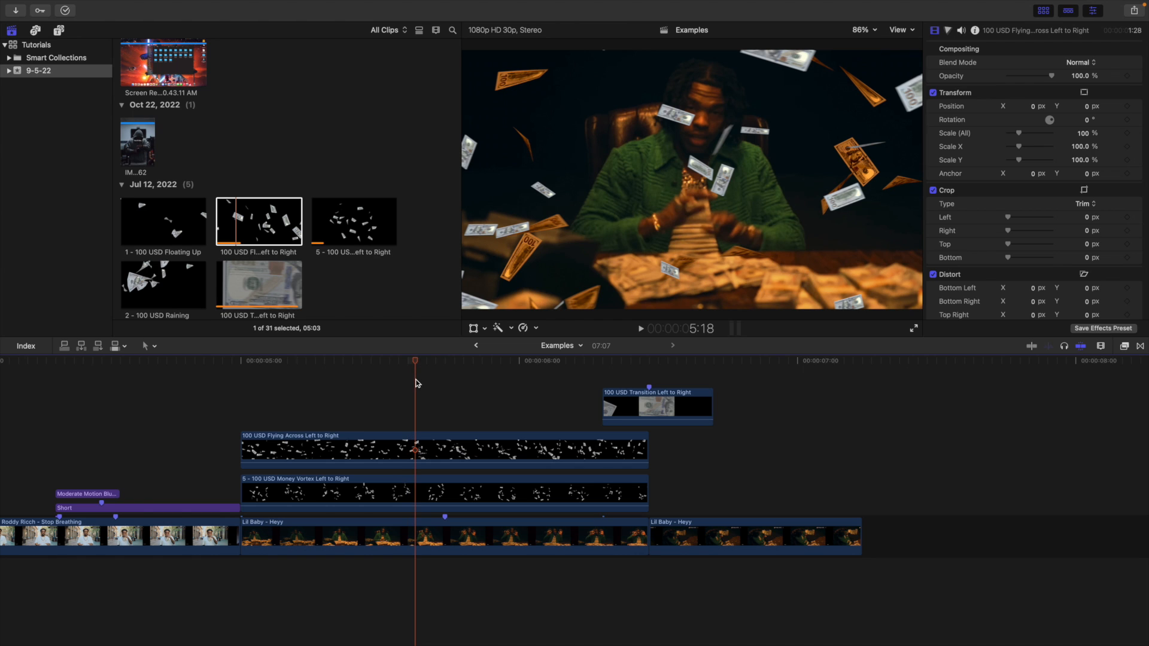
pyautogui.click(411, 449)
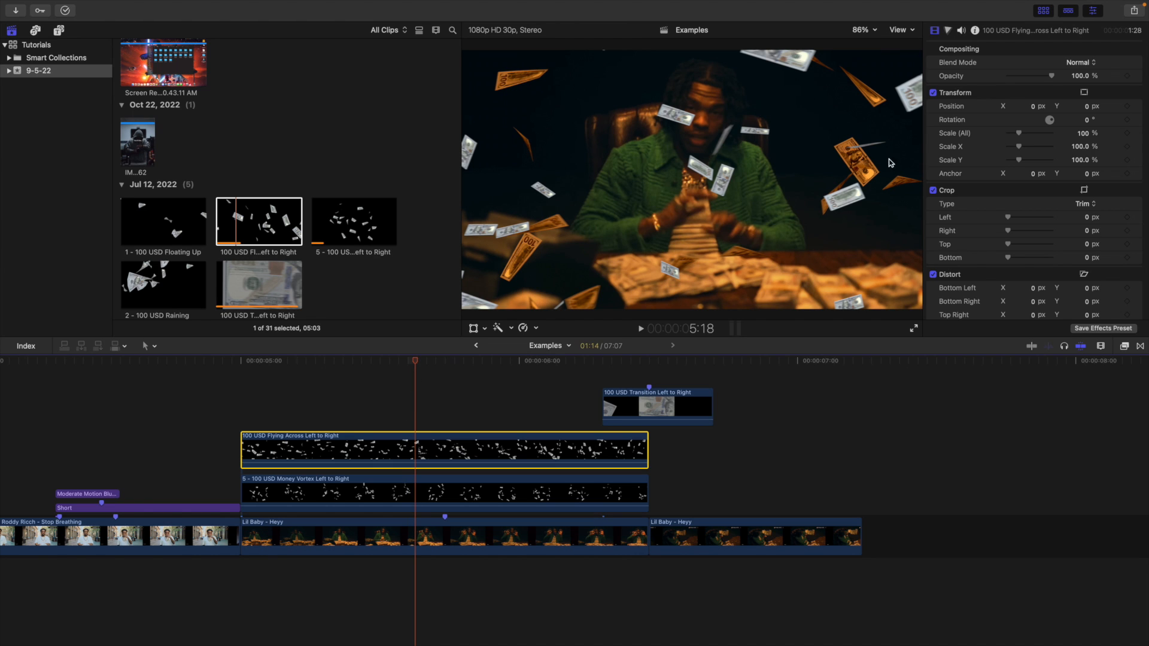
pyautogui.moveTo(1082, 135); pyautogui.dragTo(1082, 133)
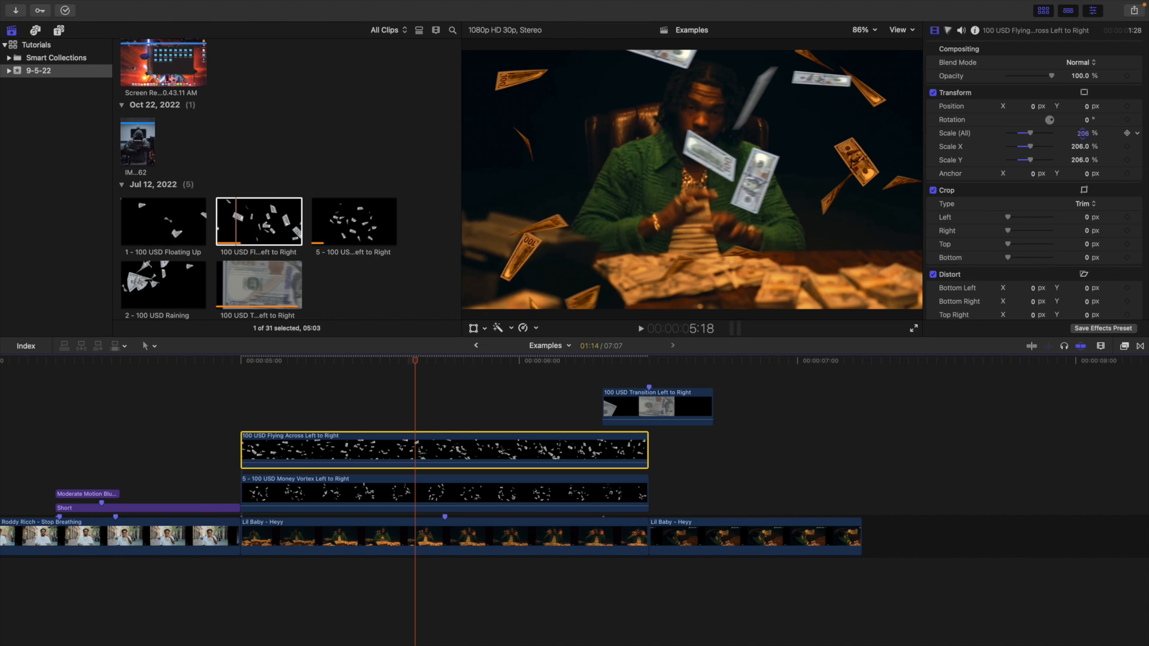
pyautogui.click(244, 412)
pyautogui.press('space')
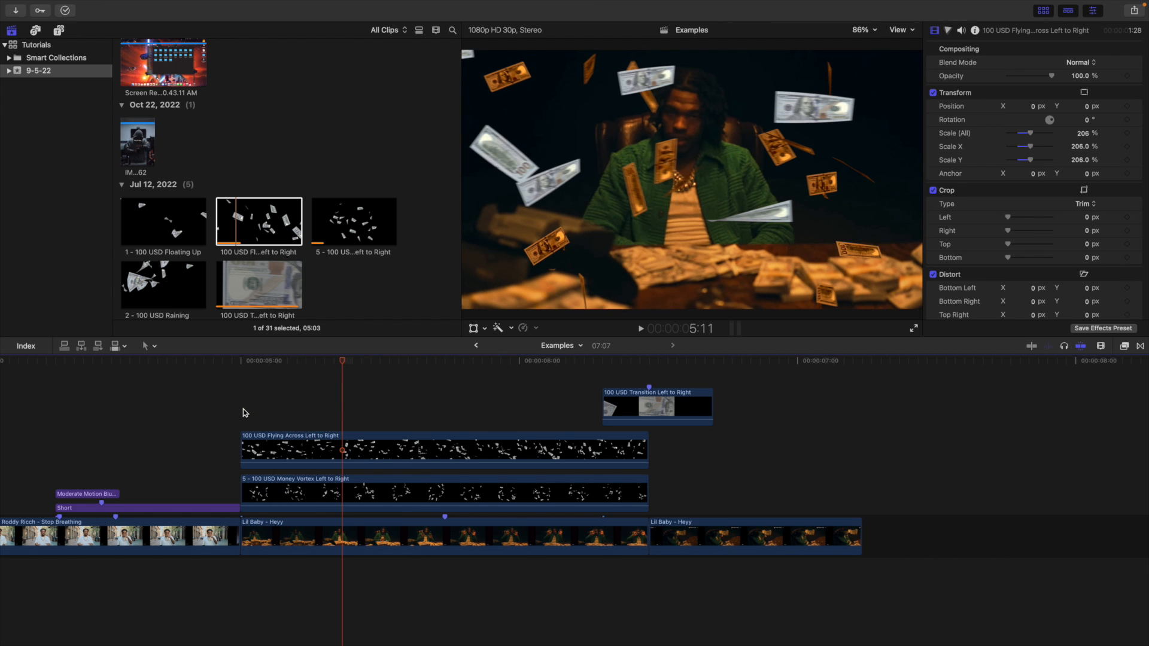
# Paste only the money vortex's Match Color effect onto the 100 USD Flying Across overlay, and play the result from 5:00
pyautogui.click(292, 446)
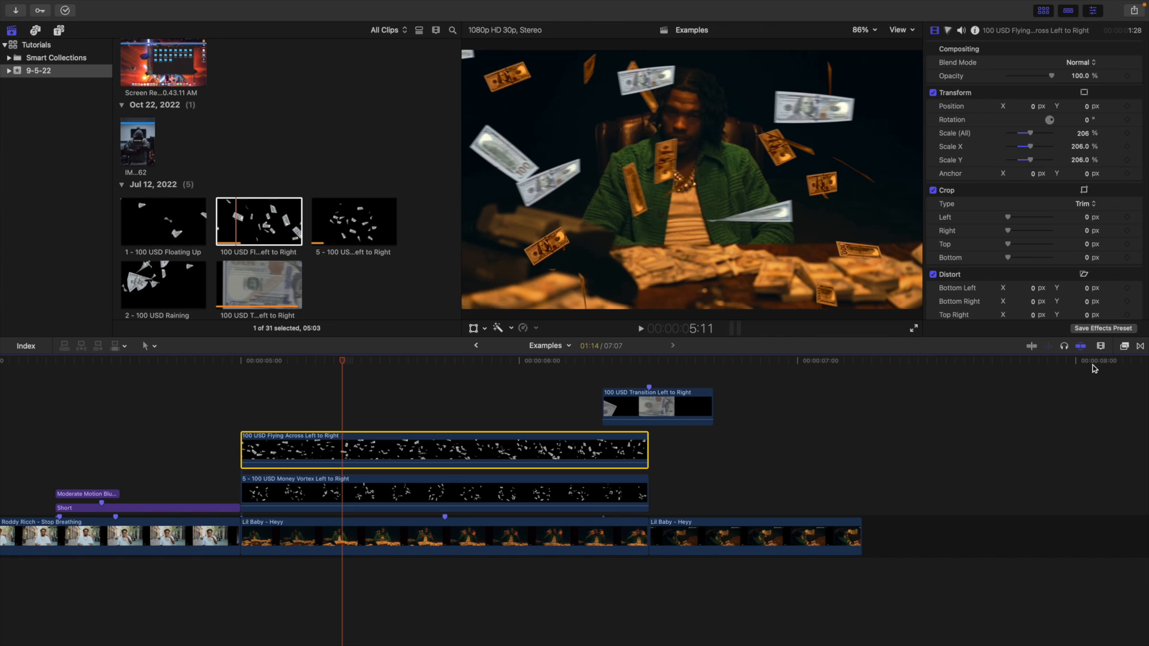
pyautogui.click(1124, 347)
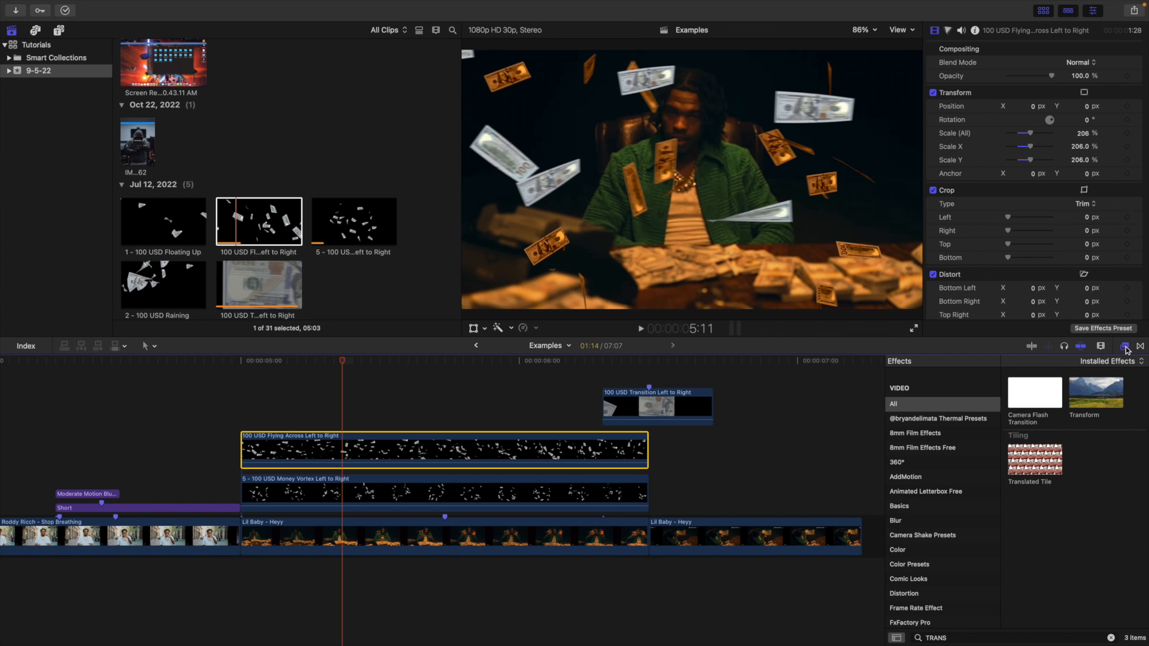
pyautogui.click(1125, 348)
pyautogui.press('super+shift+v')
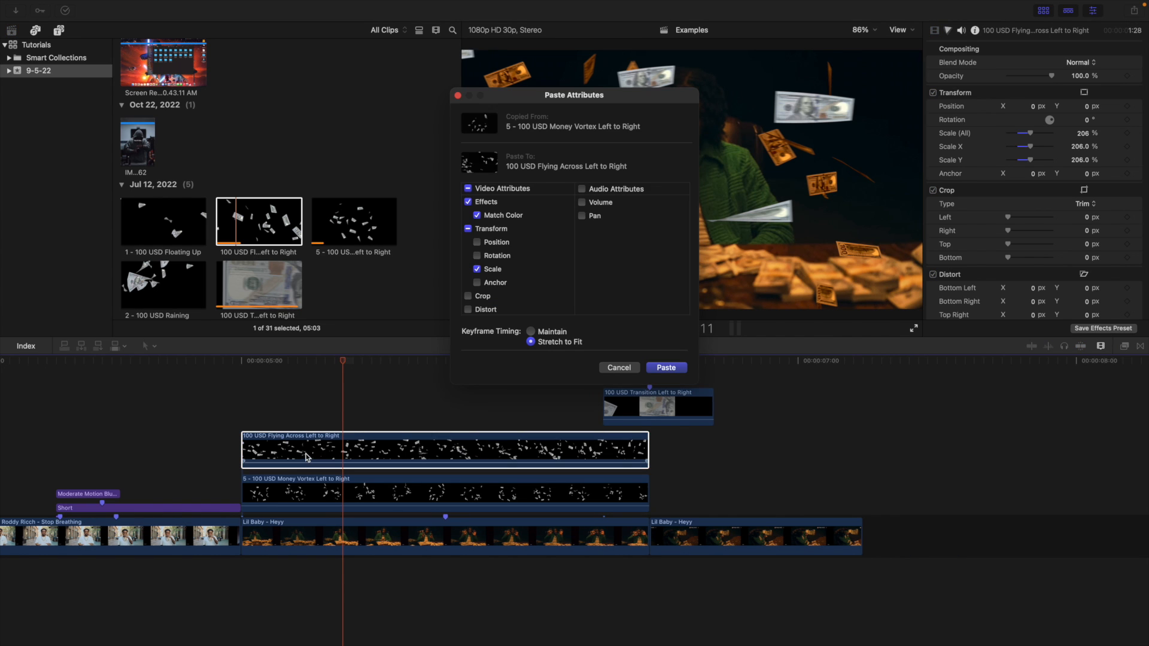
pyautogui.click(475, 230)
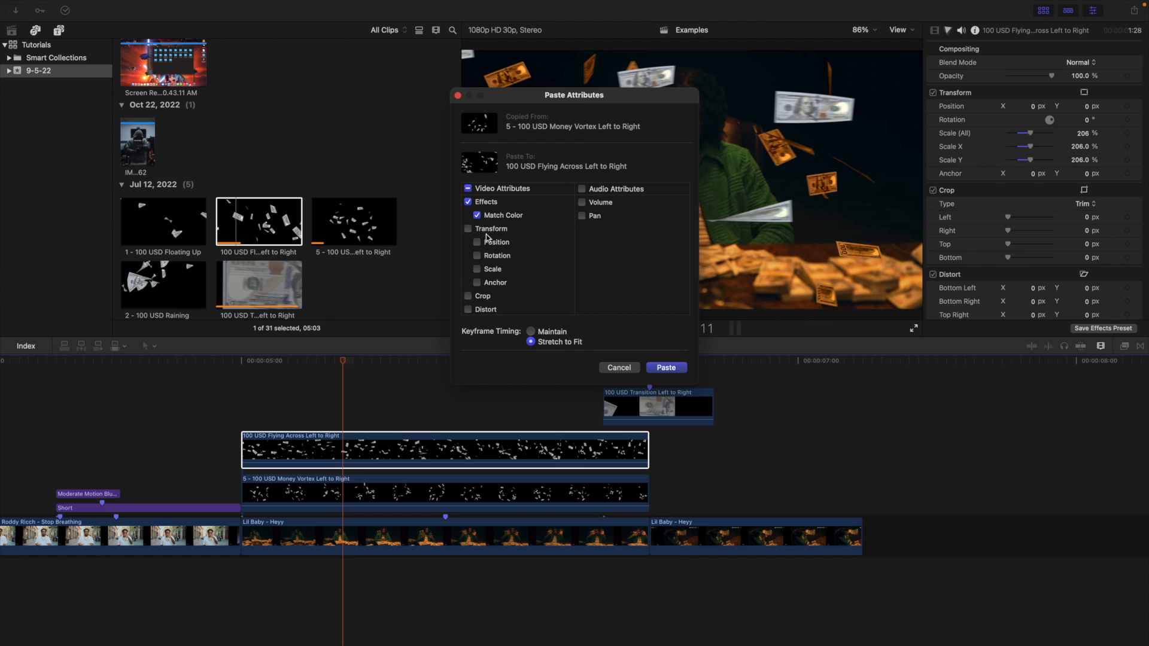
pyautogui.click(665, 367)
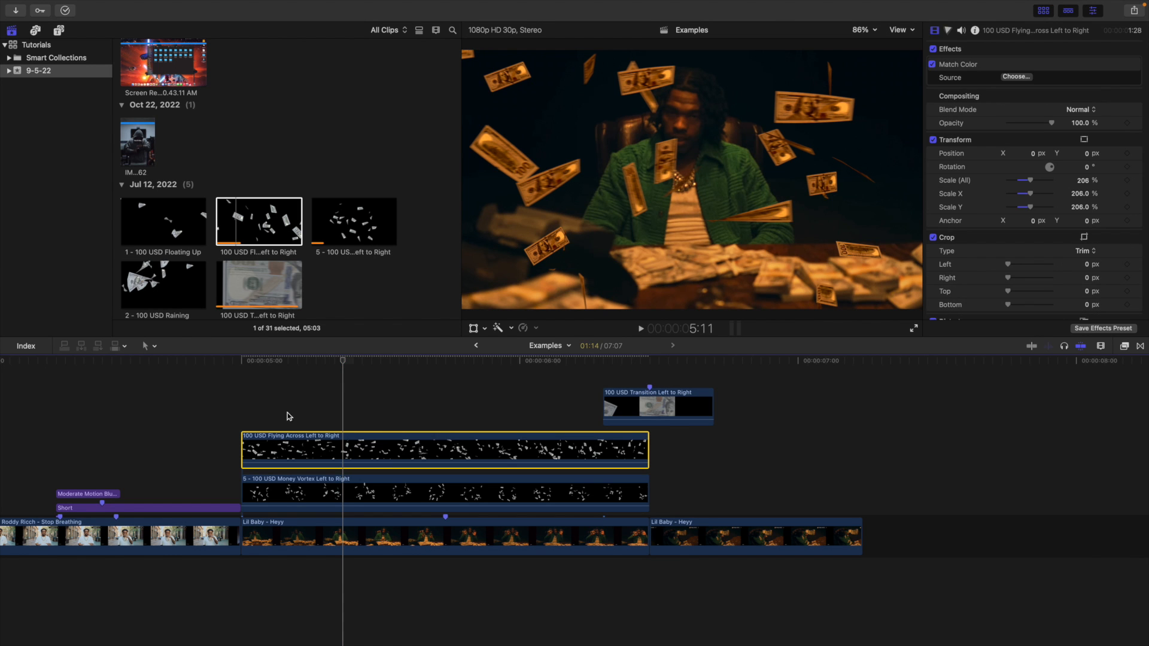
pyautogui.click(246, 408)
pyautogui.press('space')
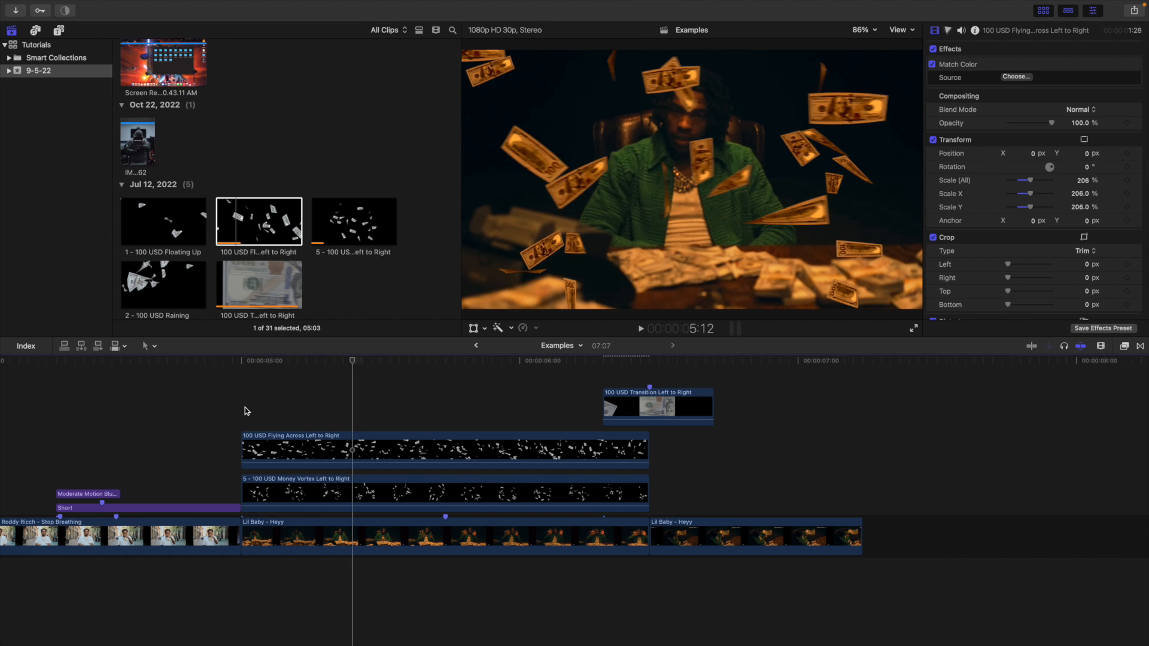
# Apply the Gaussian blur effect to the 100 USD Flying Across overlay with an amount of 12
pyautogui.click(347, 401)
pyautogui.click(363, 444)
pyautogui.click(1123, 347)
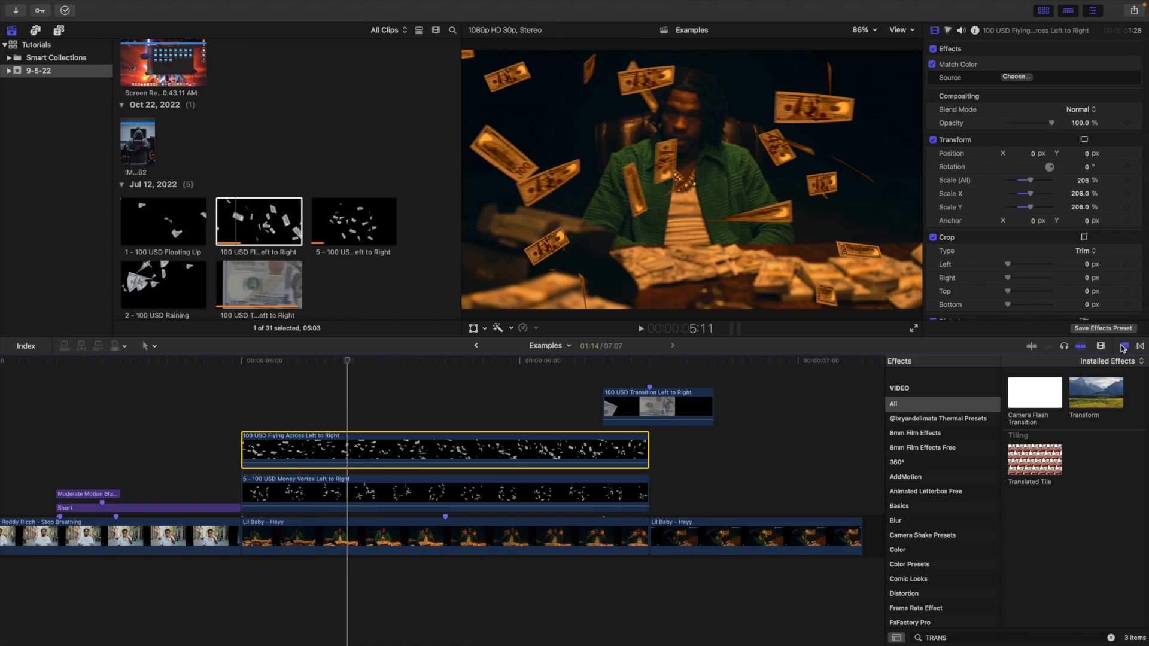
pyautogui.click(970, 635)
pyautogui.write('GAU')
pyautogui.moveTo(1037, 392); pyautogui.dragTo(379, 450)
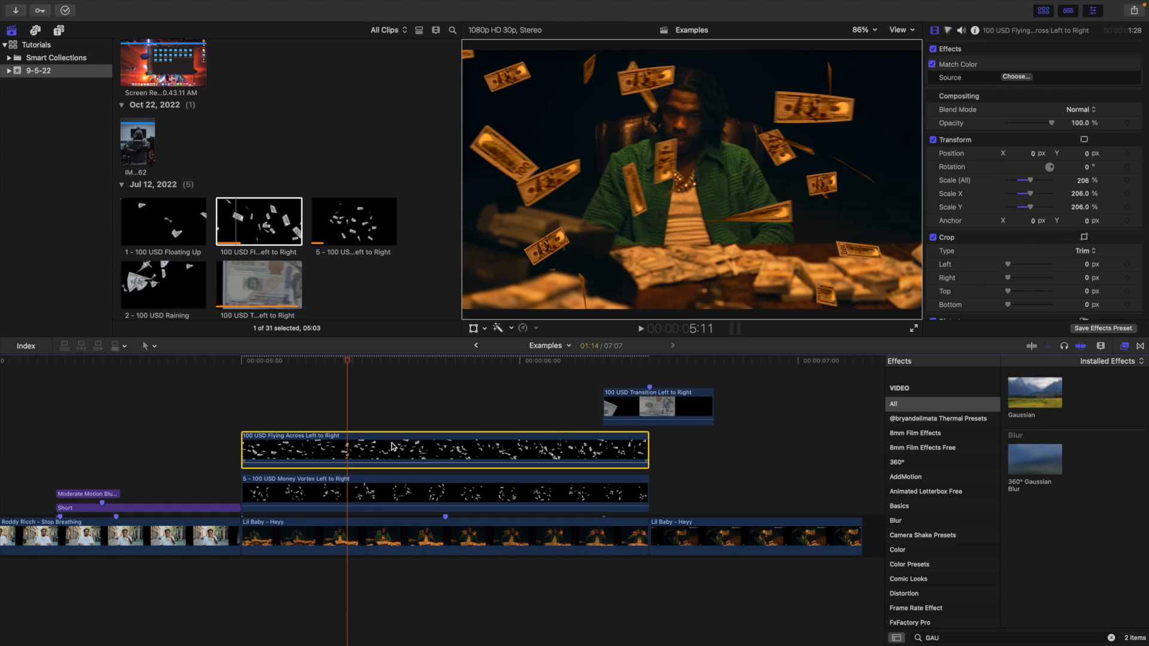
pyautogui.click(1126, 346)
pyautogui.click(1082, 104)
pyautogui.write('1')
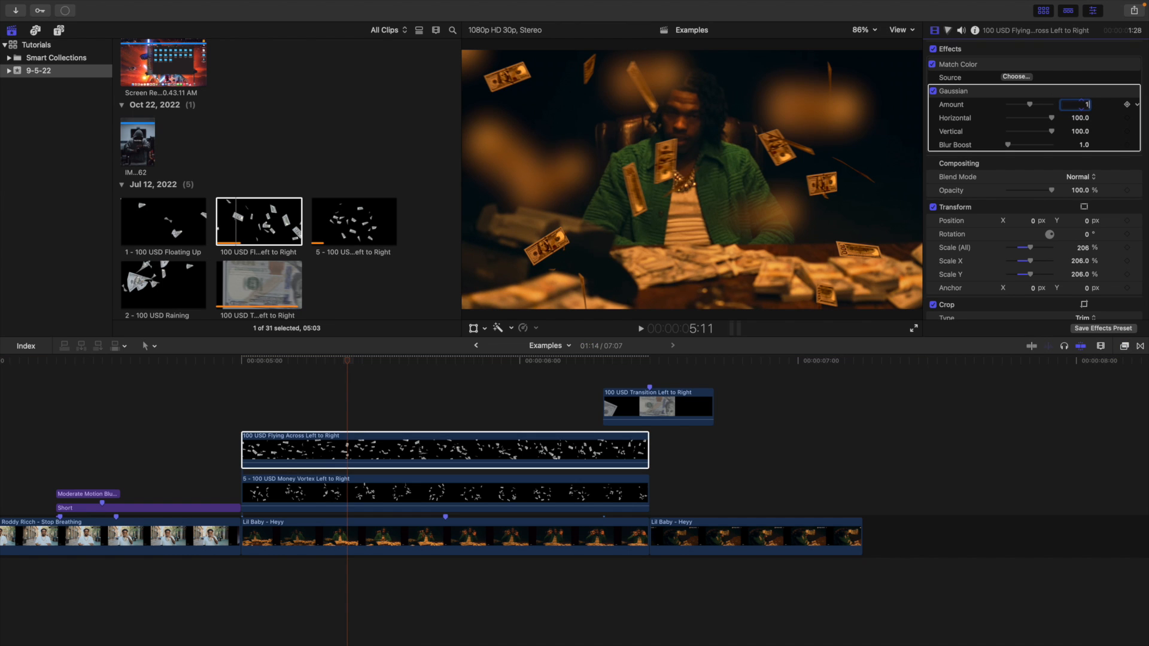
pyautogui.write('2')
pyautogui.press('Return')
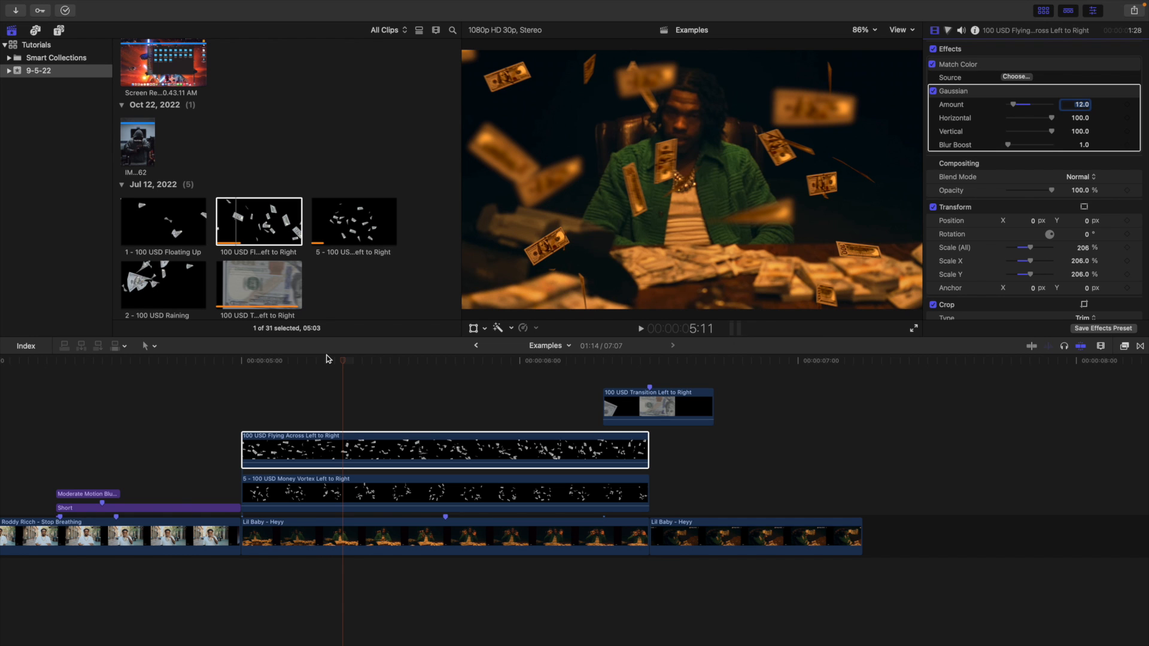
# Play the blurred 100 USD Flying Across overlay from 5:00 and park the playhead at 5:11
pyautogui.click(245, 392)
pyautogui.press('space')
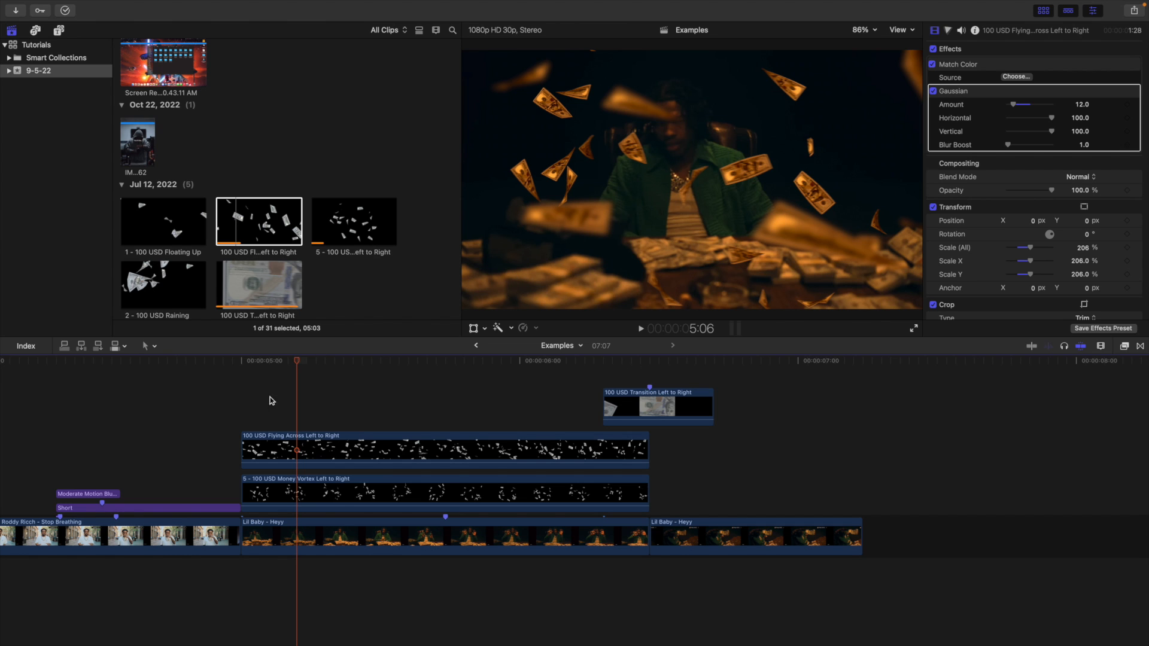
pyautogui.click(344, 408)
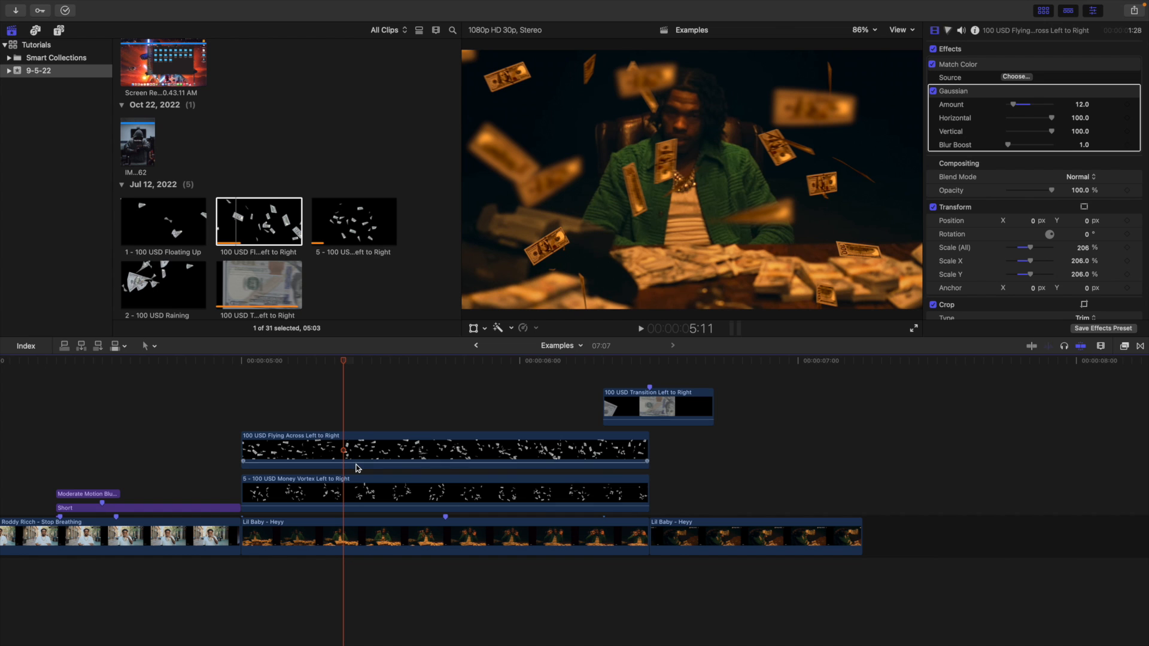
# Duplicate the money vortex overlay directly above itself and apply the Gaussian blur effect to the lower copy, keeping the amount at 50
pyautogui.click(353, 487)
pyautogui.moveTo(353, 482); pyautogui.dragTo(355, 471)
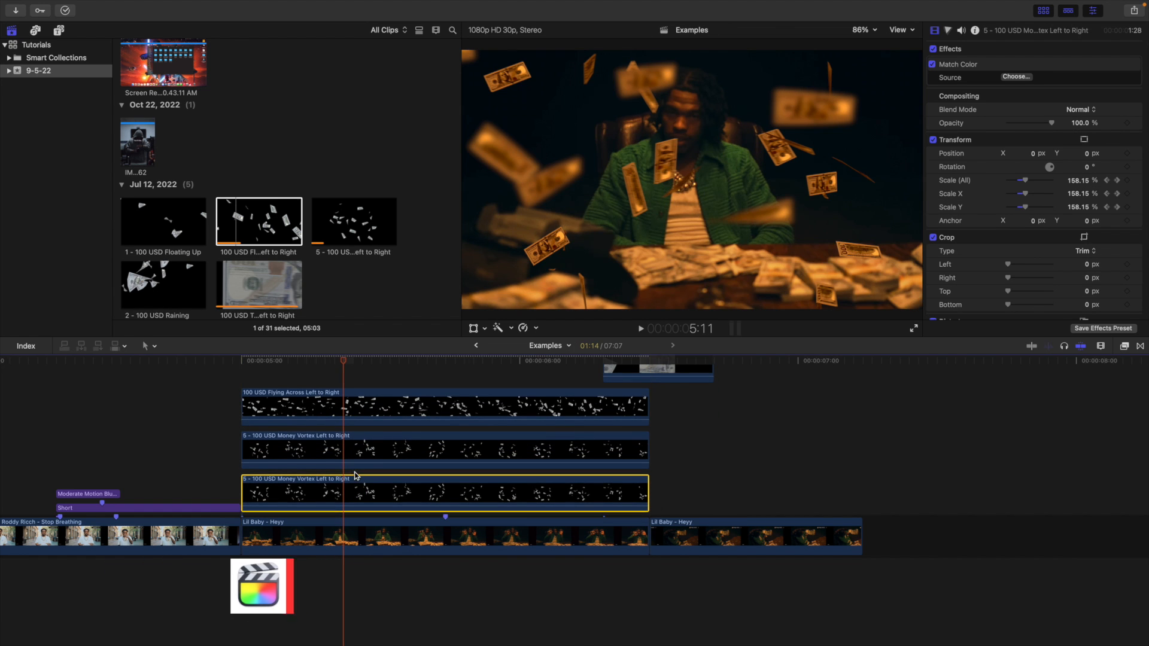
pyautogui.press('super+5')
pyautogui.moveTo(1071, 381); pyautogui.dragTo(503, 459)
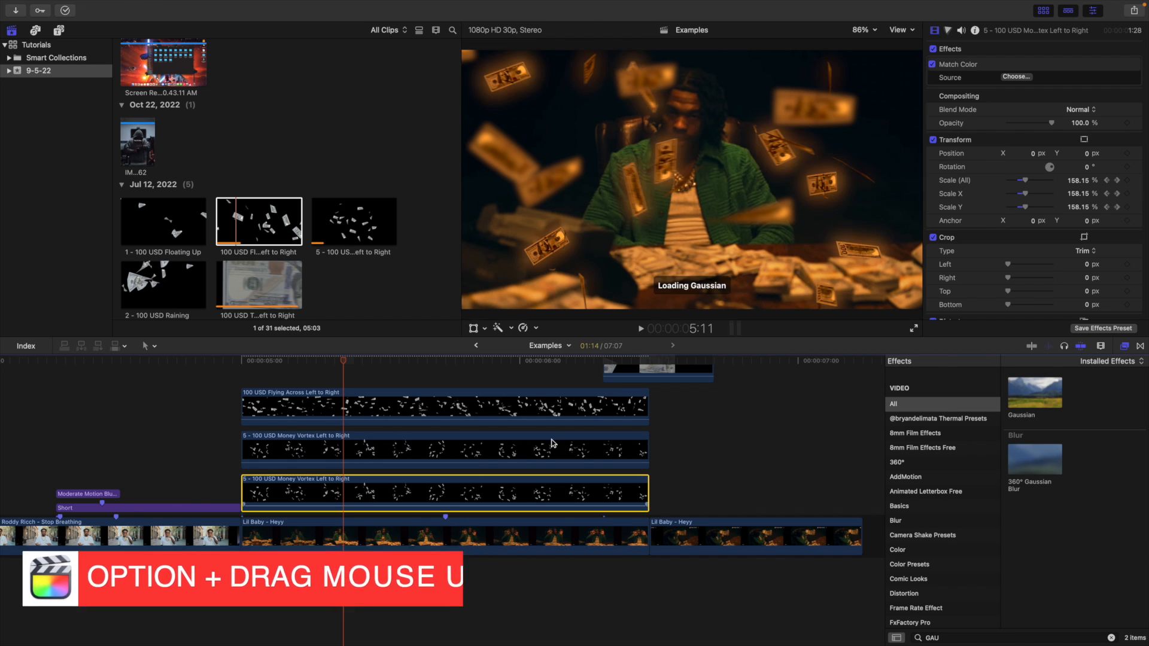
pyautogui.press('super+5')
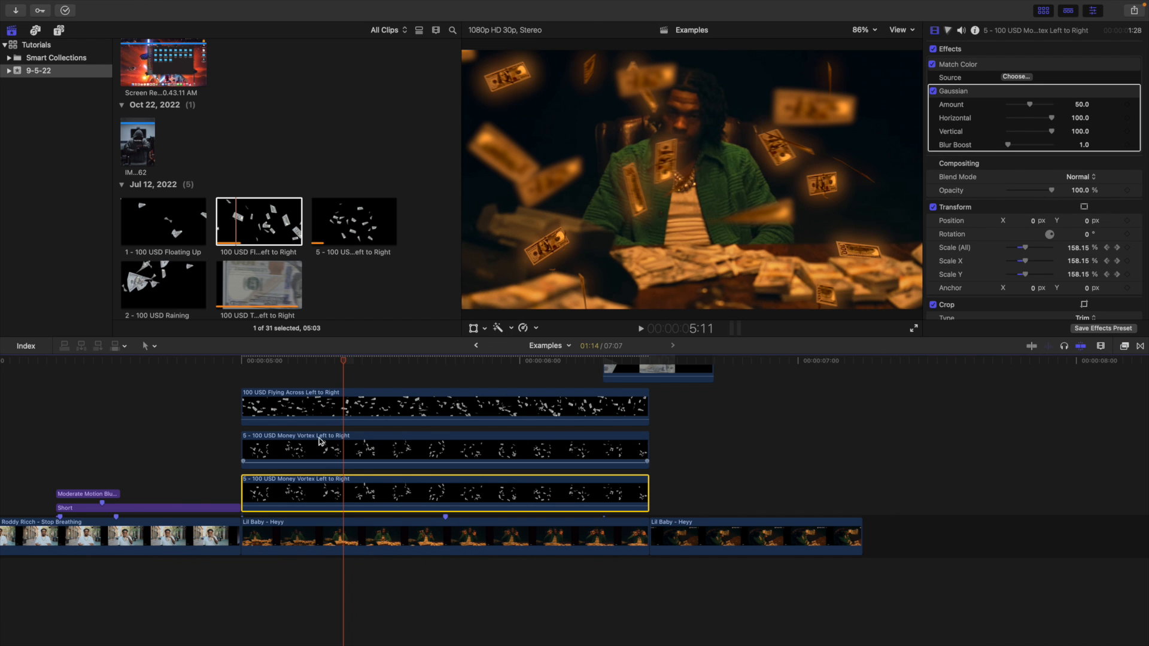
# Preview the money glow from 5:00 with the 100 USD Flying Across overlay temporarily disabled, toggling the blurred vortex copy off and on
pyautogui.scroll(2, 320, 442)
pyautogui.moveTo(354, 362)
pyautogui.mouseDown()
pyautogui.moveTo(376, 364)
pyautogui.moveTo(364, 365)
pyautogui.mouseUp()
pyautogui.click(364, 444)
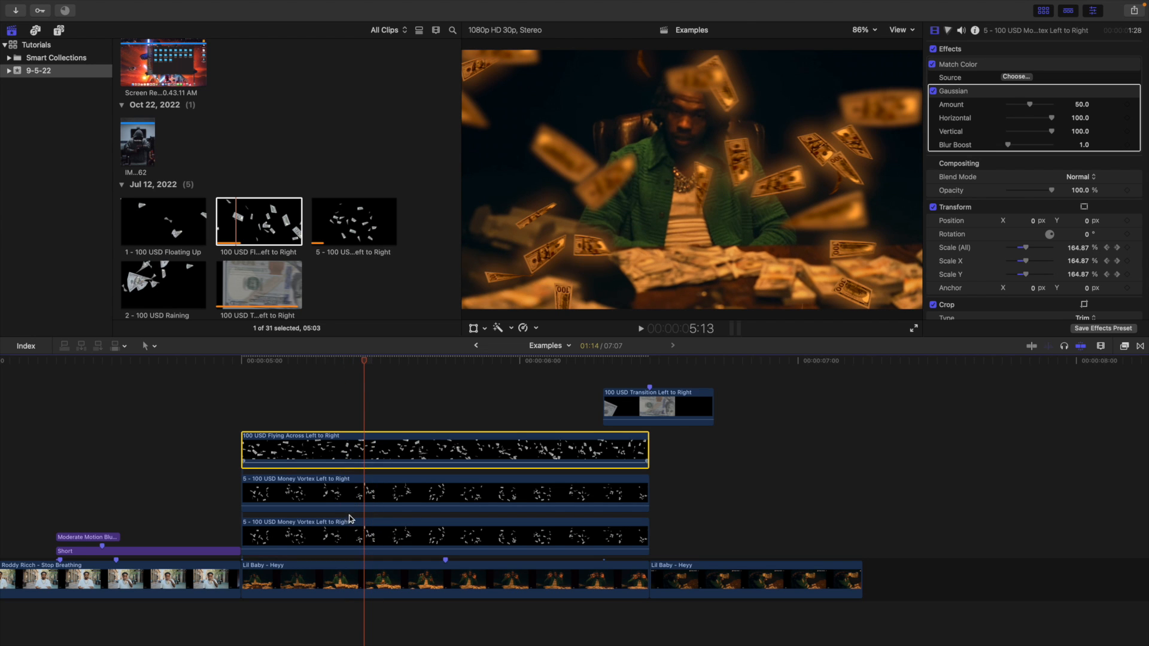
pyautogui.press('v')
pyautogui.click(355, 540)
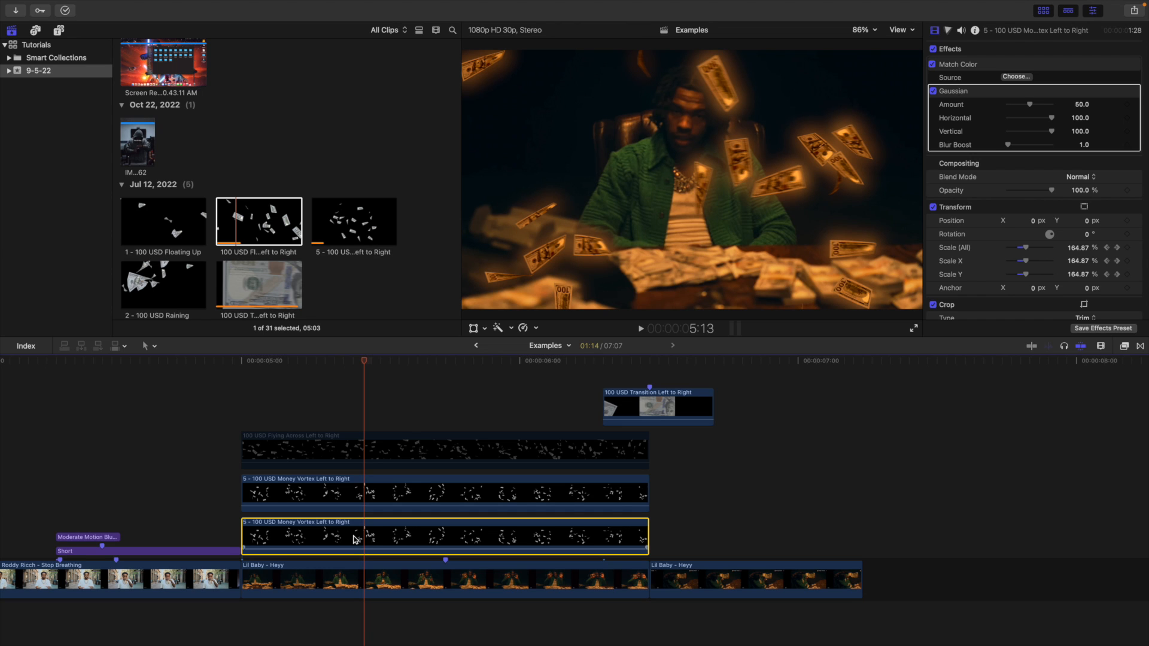
pyautogui.press('v')
pyautogui.press('v')
pyautogui.click(243, 425)
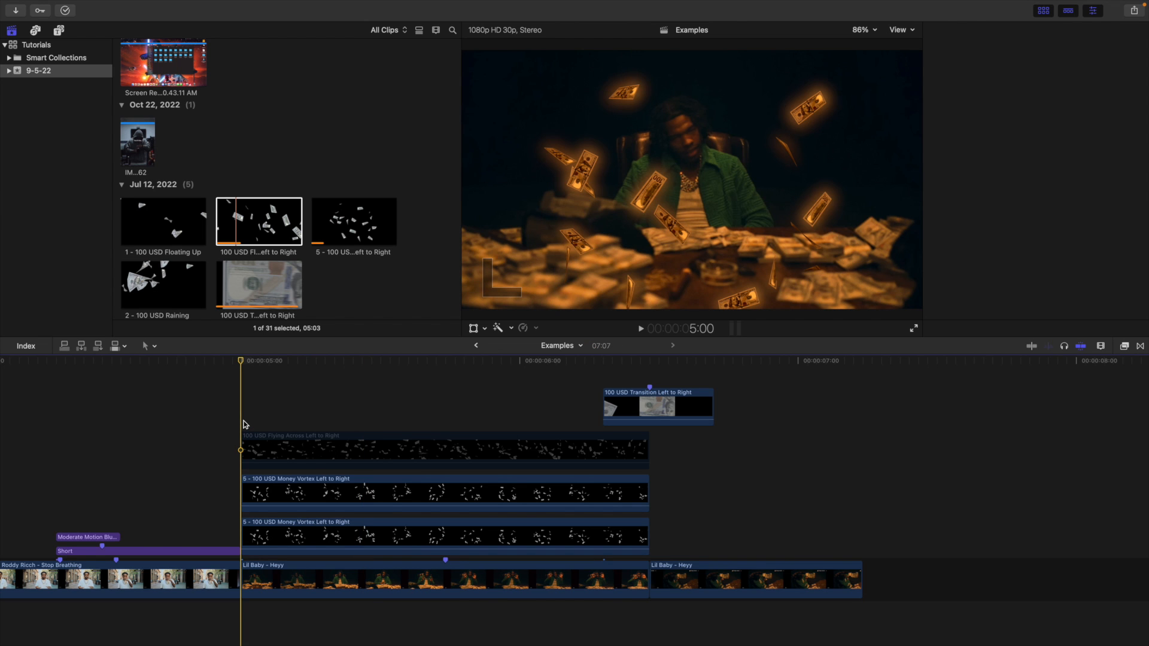
pyautogui.press('space')
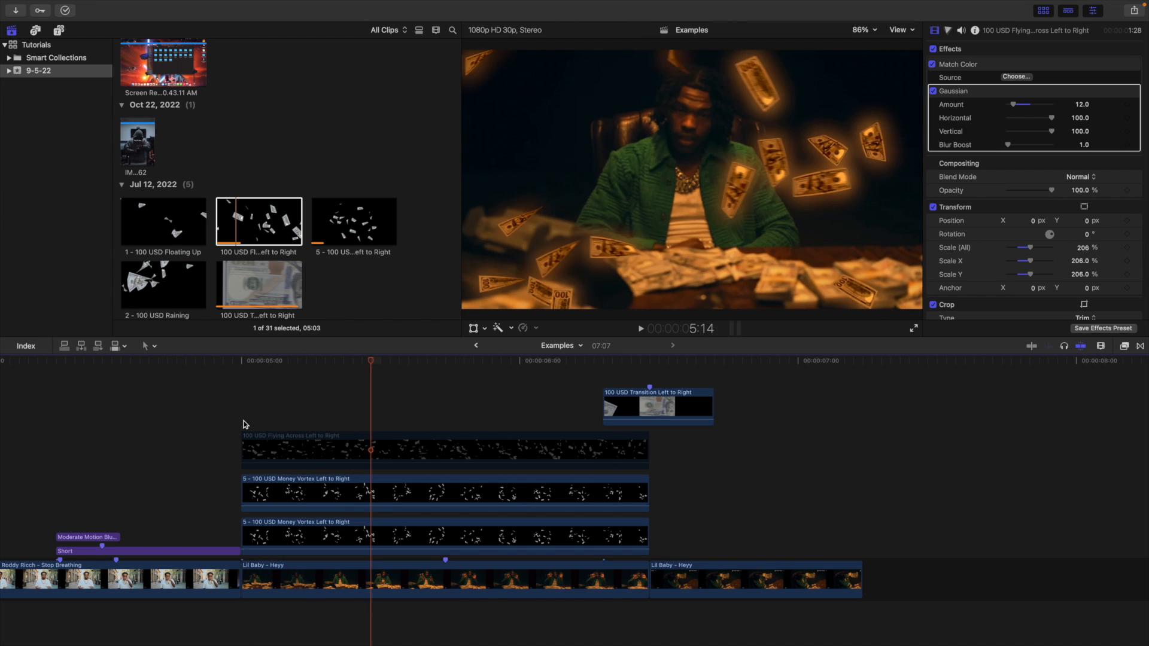
pyautogui.click(371, 455)
pyautogui.press('v')
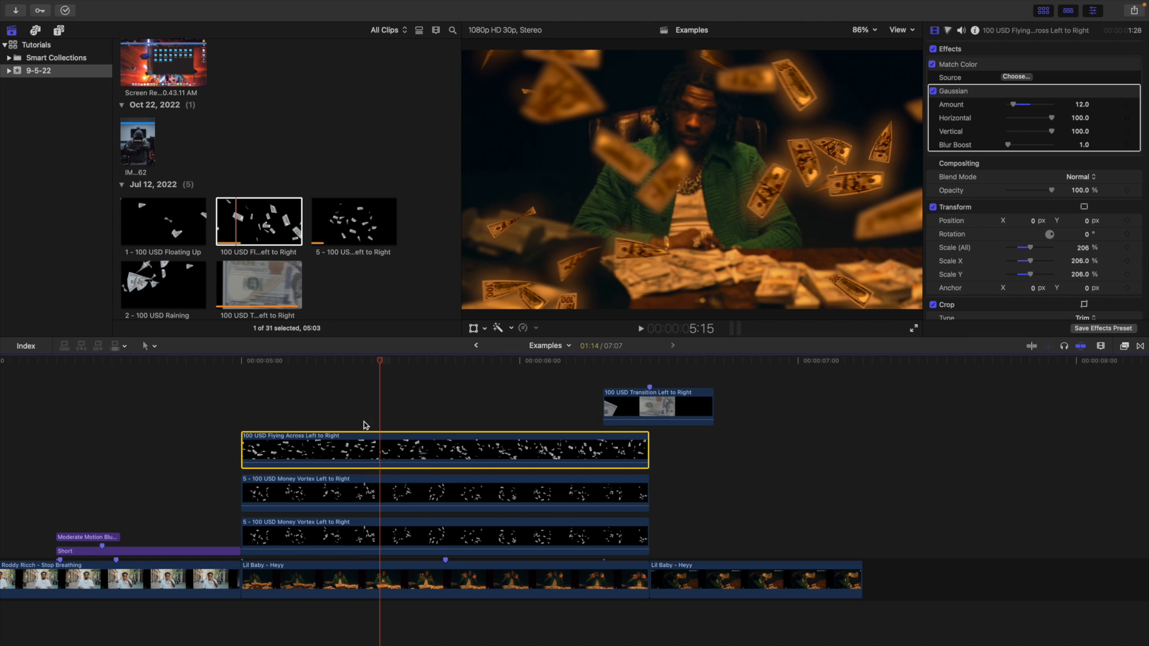
# Play the complete money composite from 5:00 through the dollar-bill transition, and check frames around 5:12
pyautogui.click(239, 419)
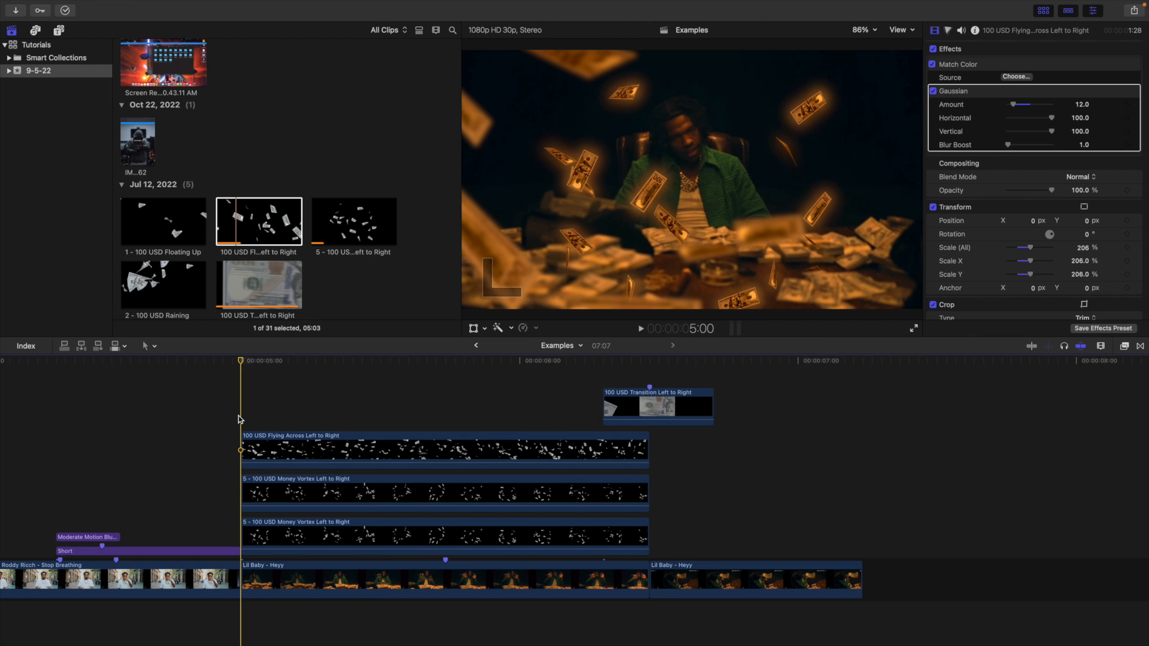
pyautogui.press('space')
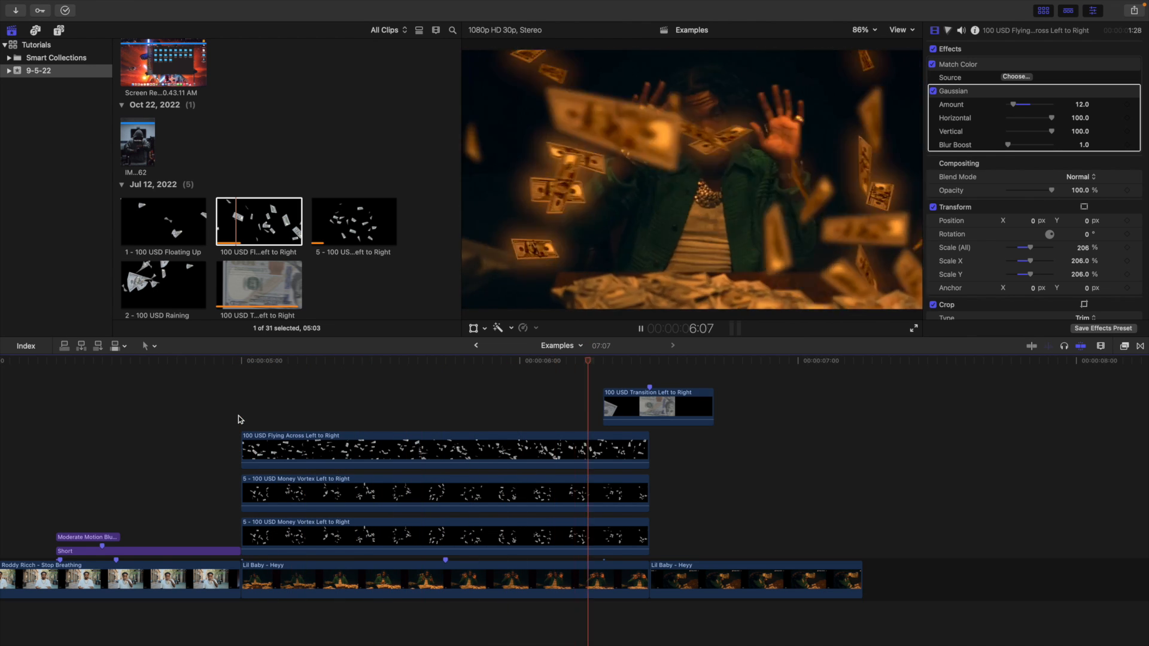
pyautogui.click(240, 420)
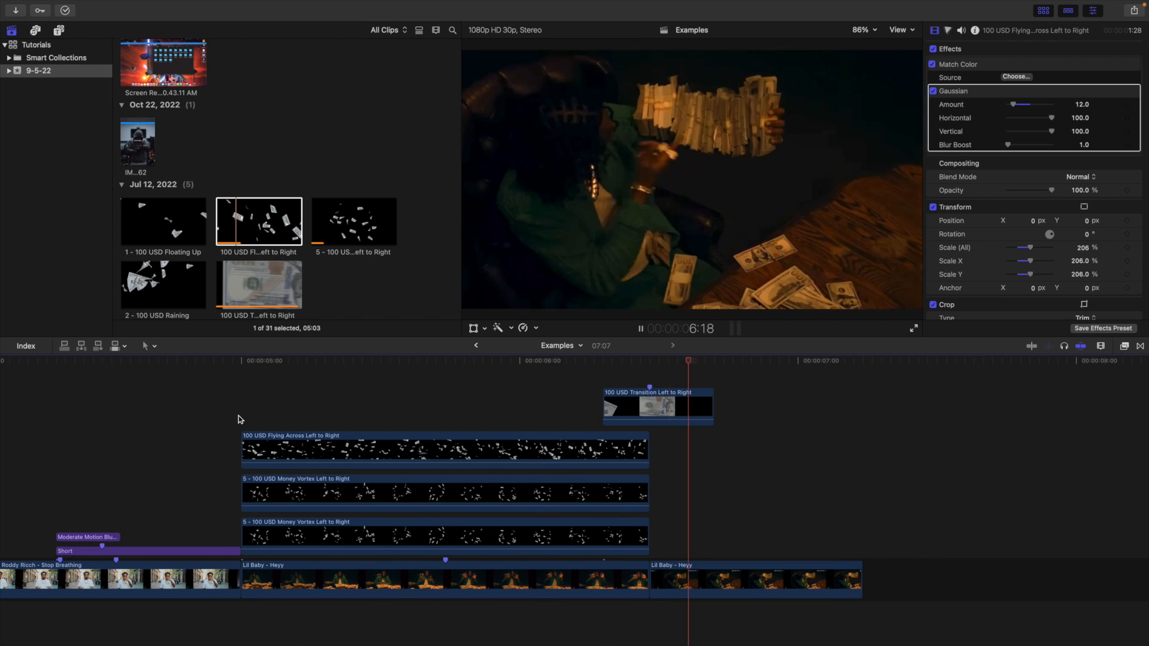
pyautogui.click(407, 405)
pyautogui.press('space')
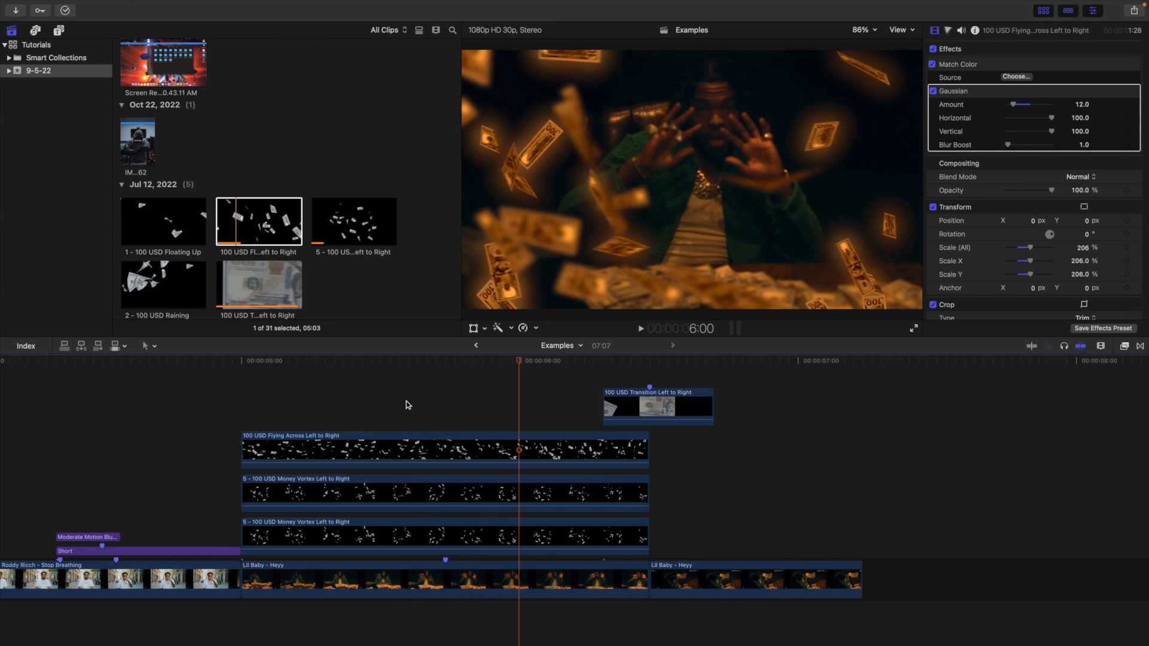
pyautogui.click(362, 409)
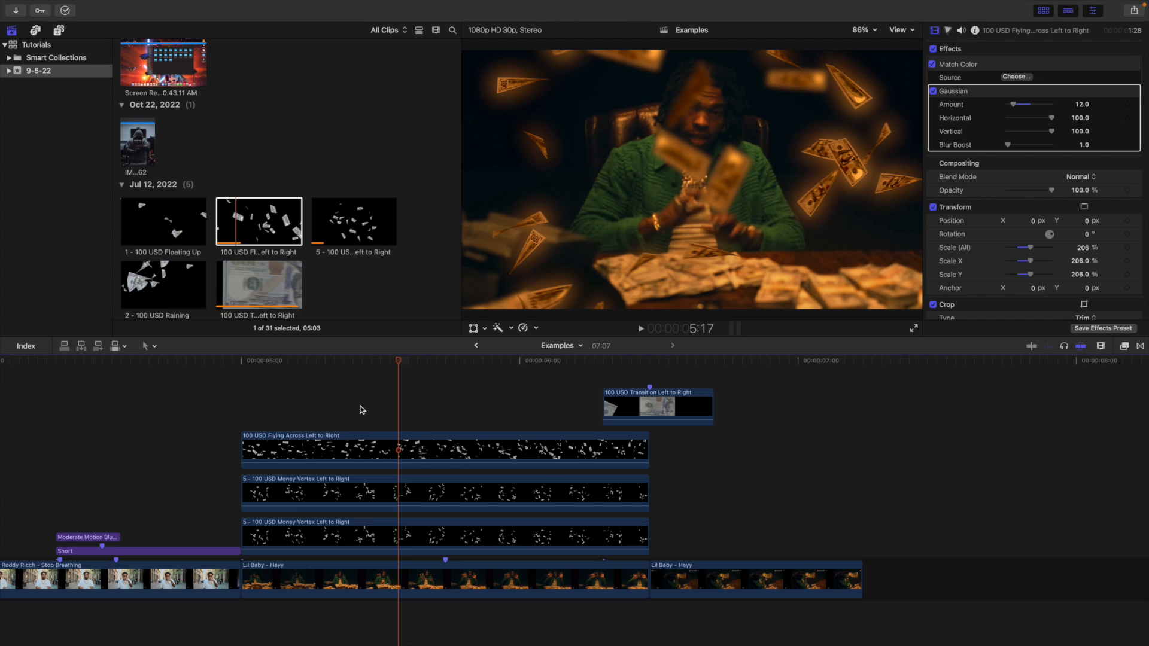
pyautogui.click(357, 408)
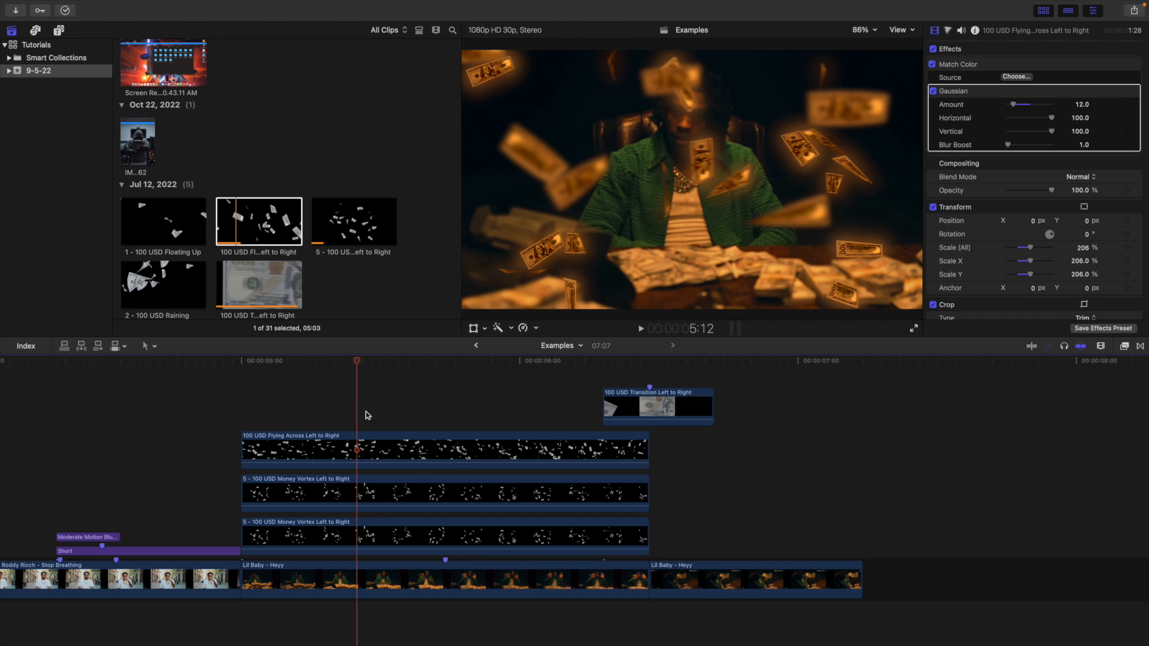
# Split the 100 USD Flying Across overlay into three speed segments with Blade Speed at 5:11 and 5:22
pyautogui.click(348, 449)
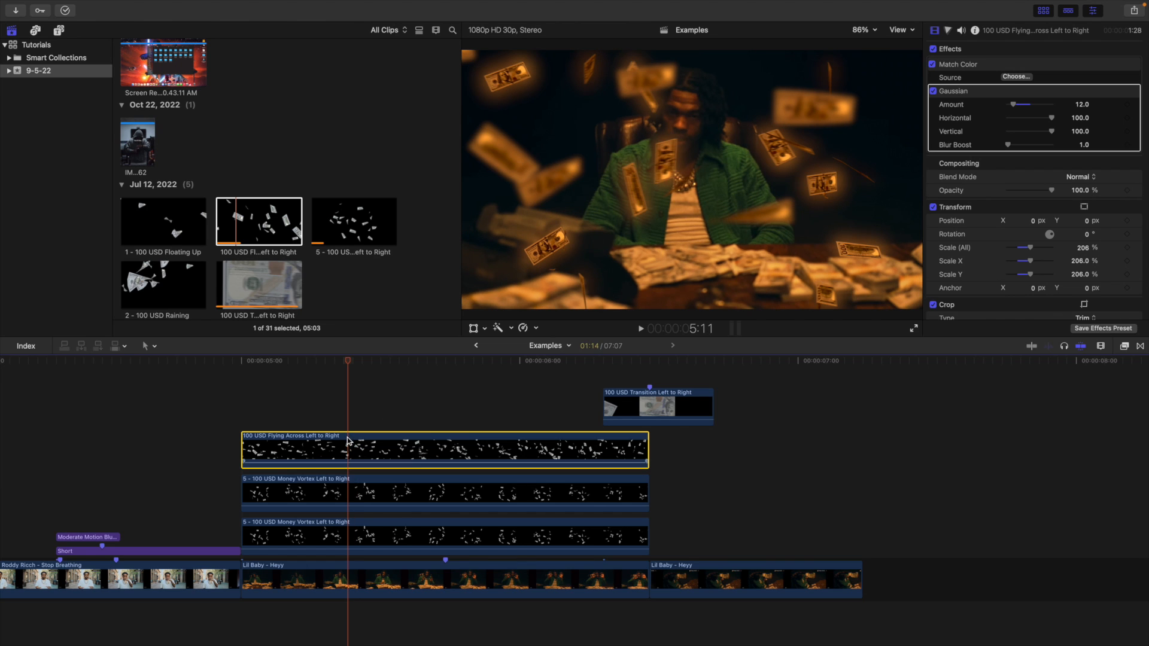
pyautogui.click(347, 224)
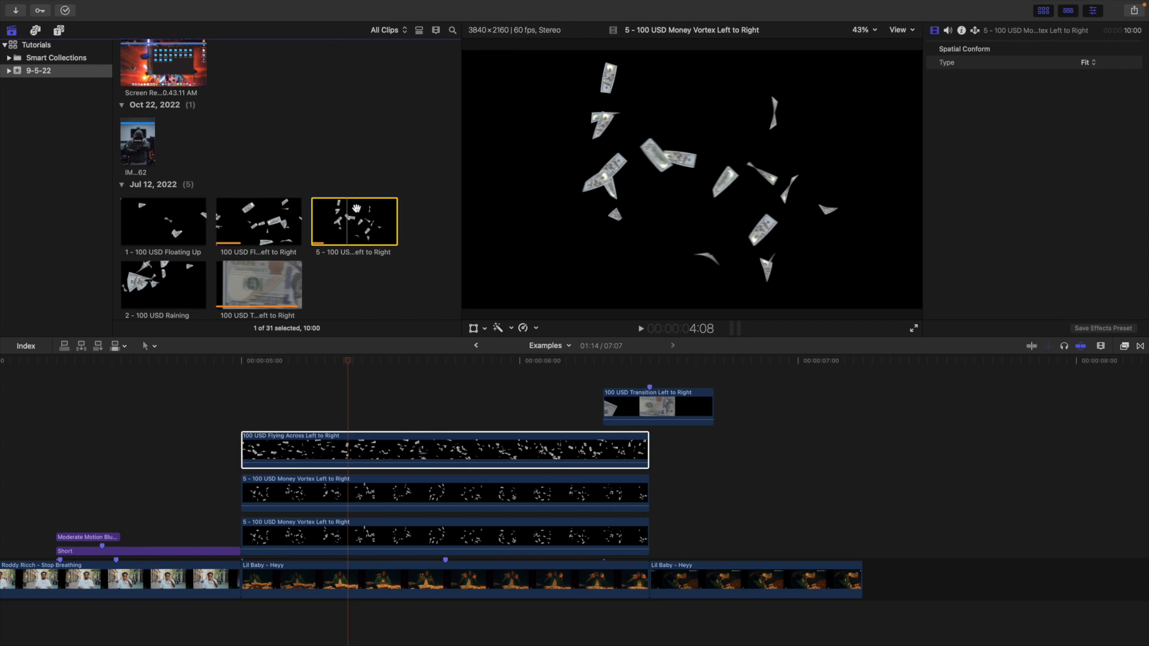
pyautogui.click(356, 439)
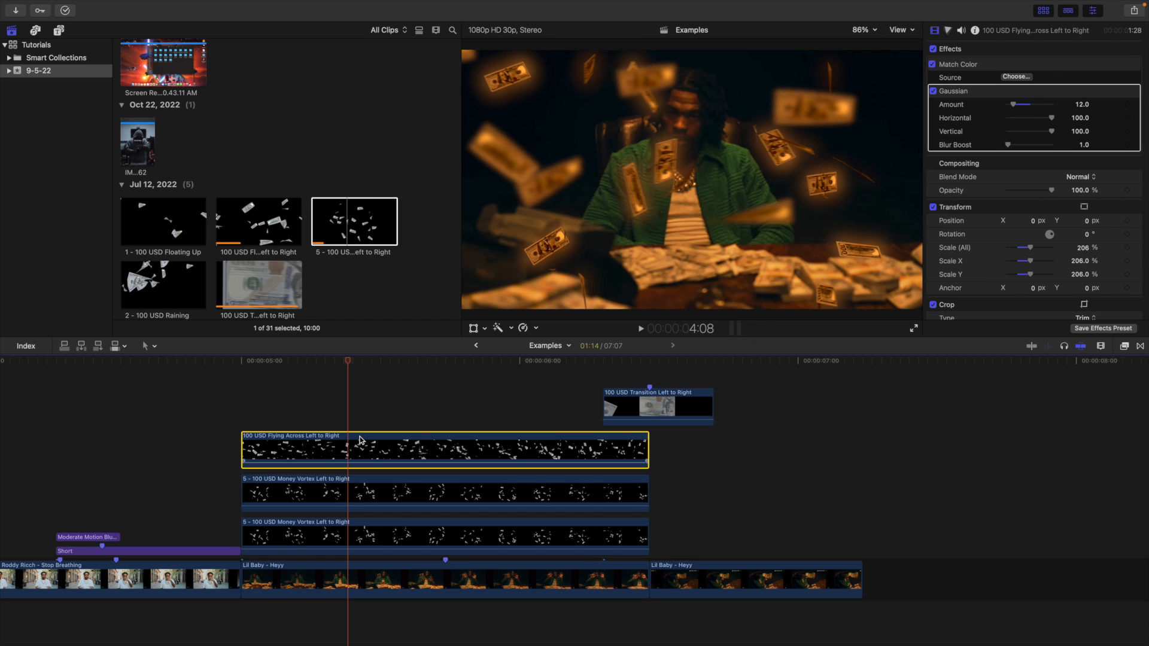
pyautogui.hotkey('shift', 'b')
pyautogui.click(446, 406)
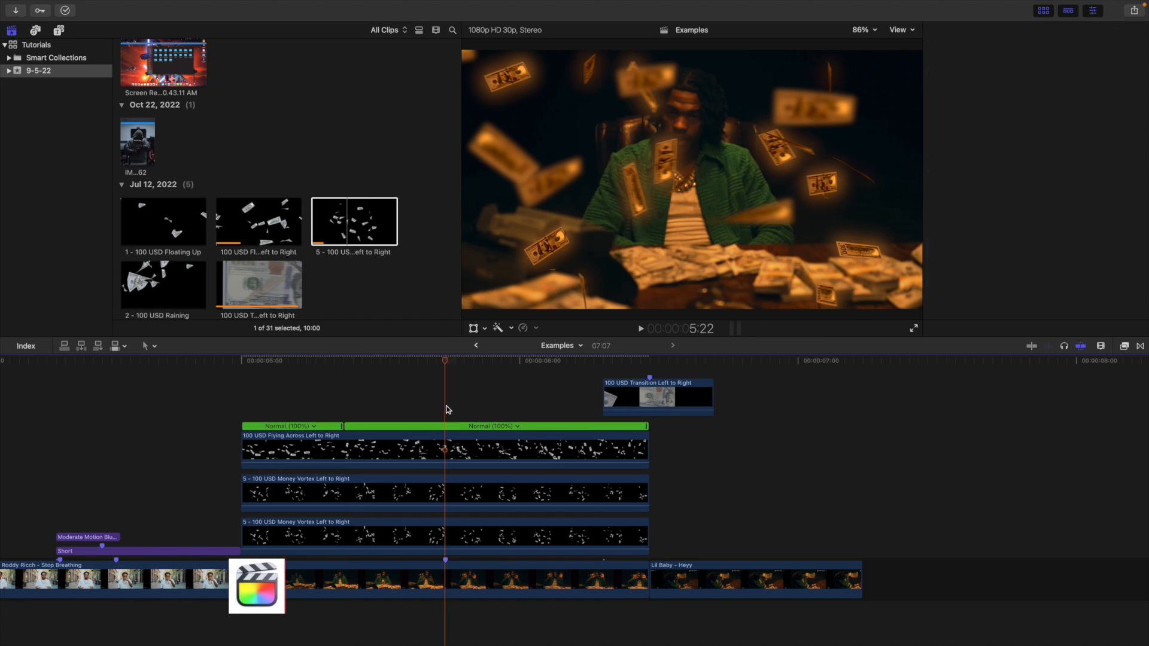
pyautogui.click(449, 442)
pyautogui.hotkey('shift', 'b')
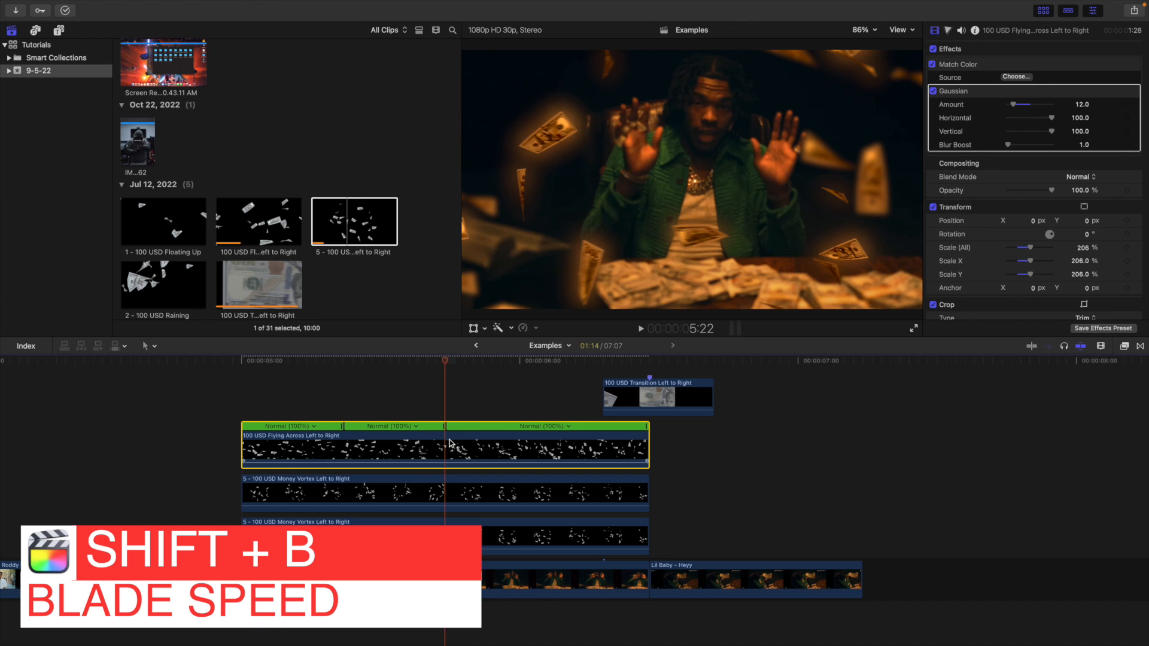
# Slow the middle speed segment of the 100 USD Flying Across overlay to 76% and play the result from 5:00
pyautogui.moveTo(444, 427); pyautogui.dragTo(537, 432)
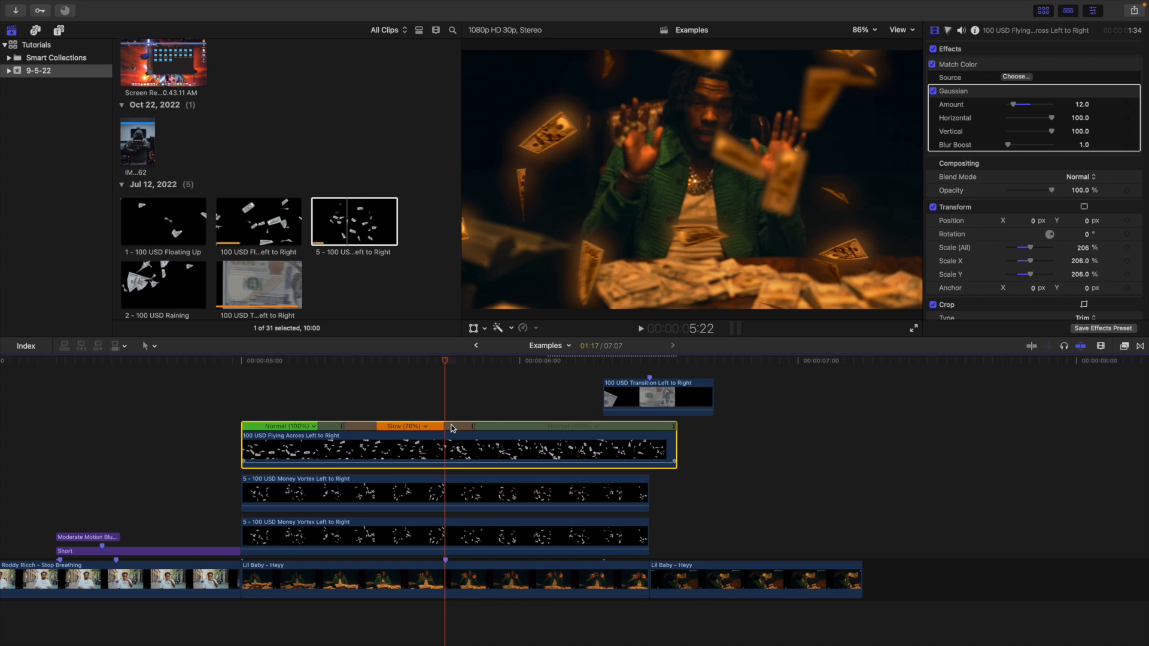
pyautogui.click(373, 410)
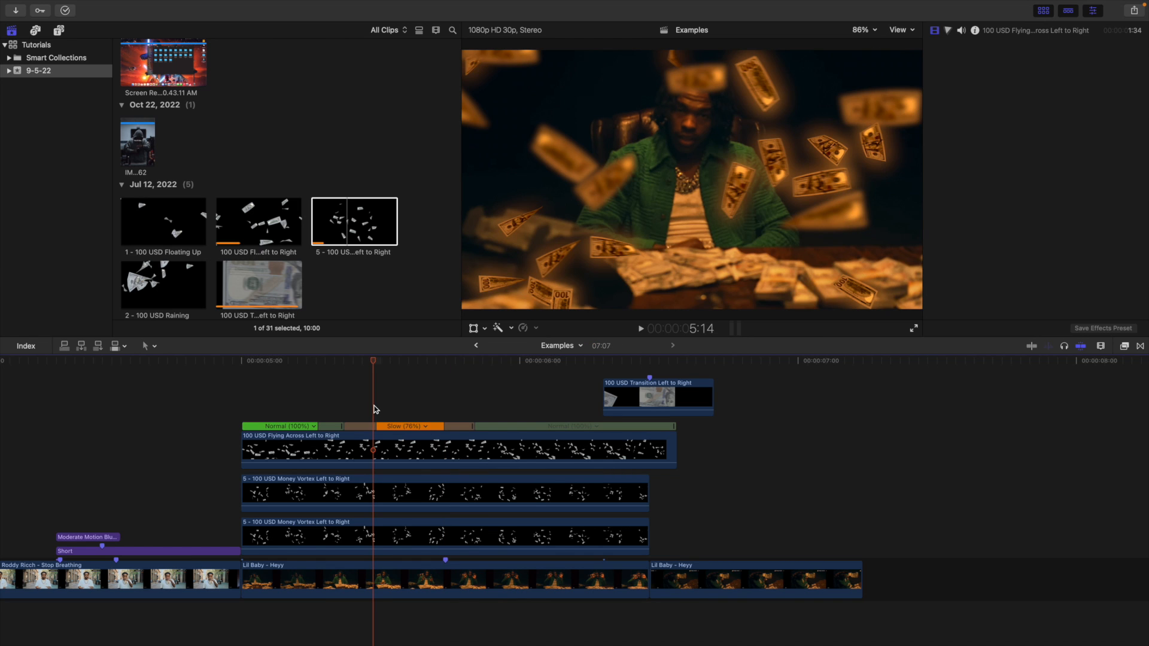
pyautogui.press('space')
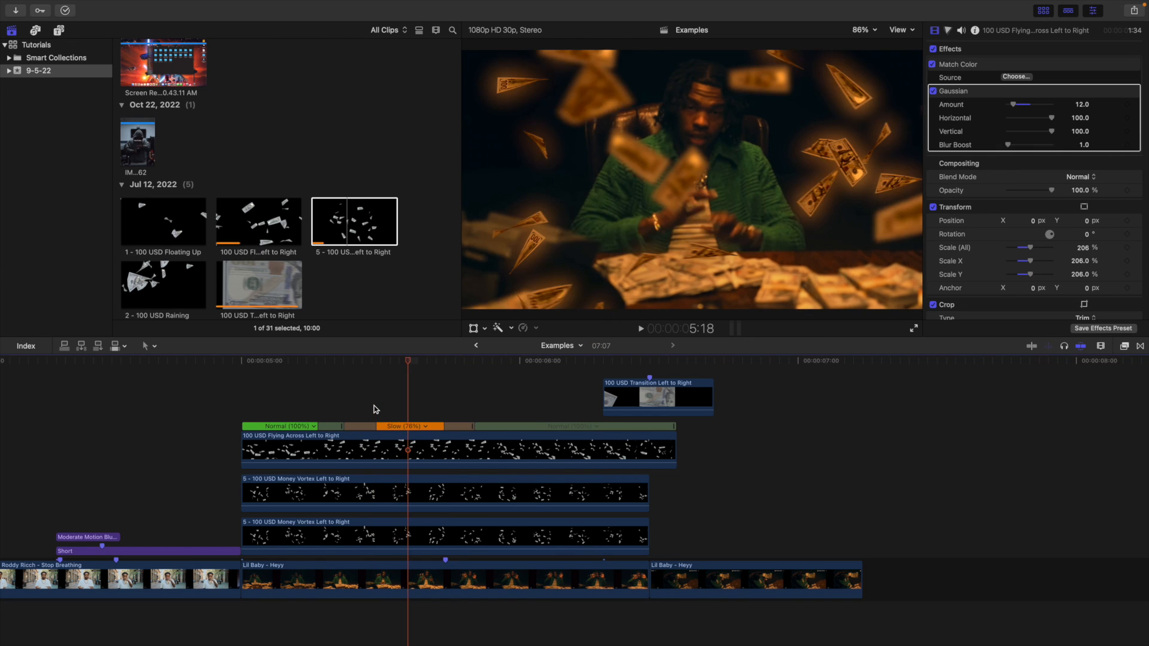
pyautogui.click(243, 408)
pyautogui.press('space')
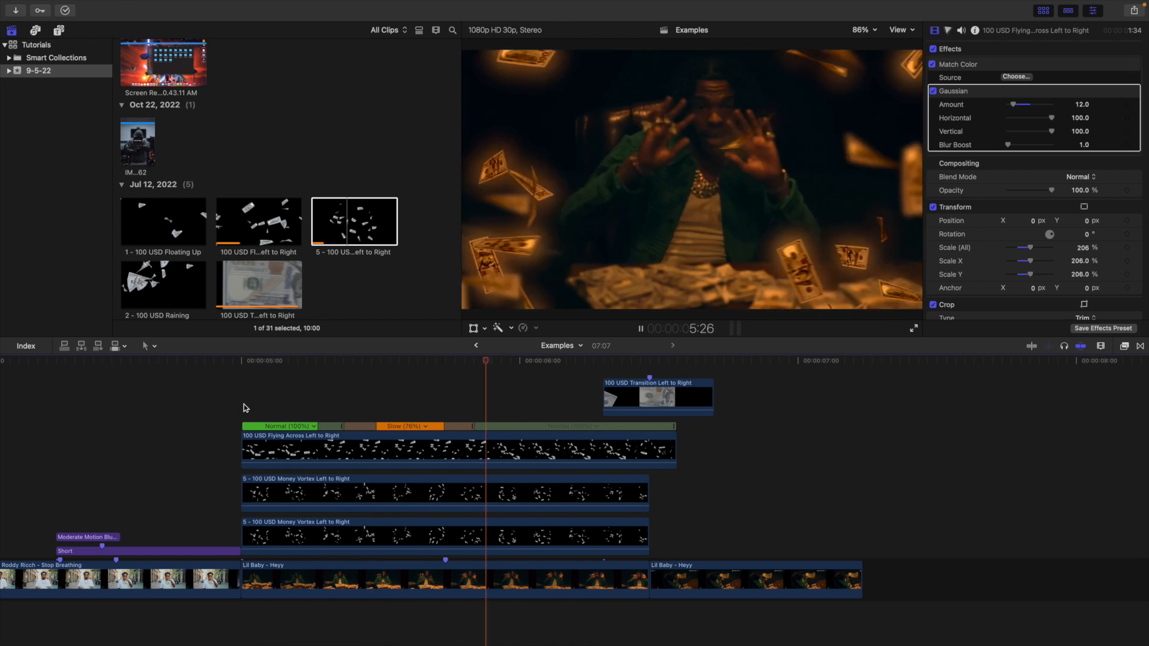
pyautogui.press('space')
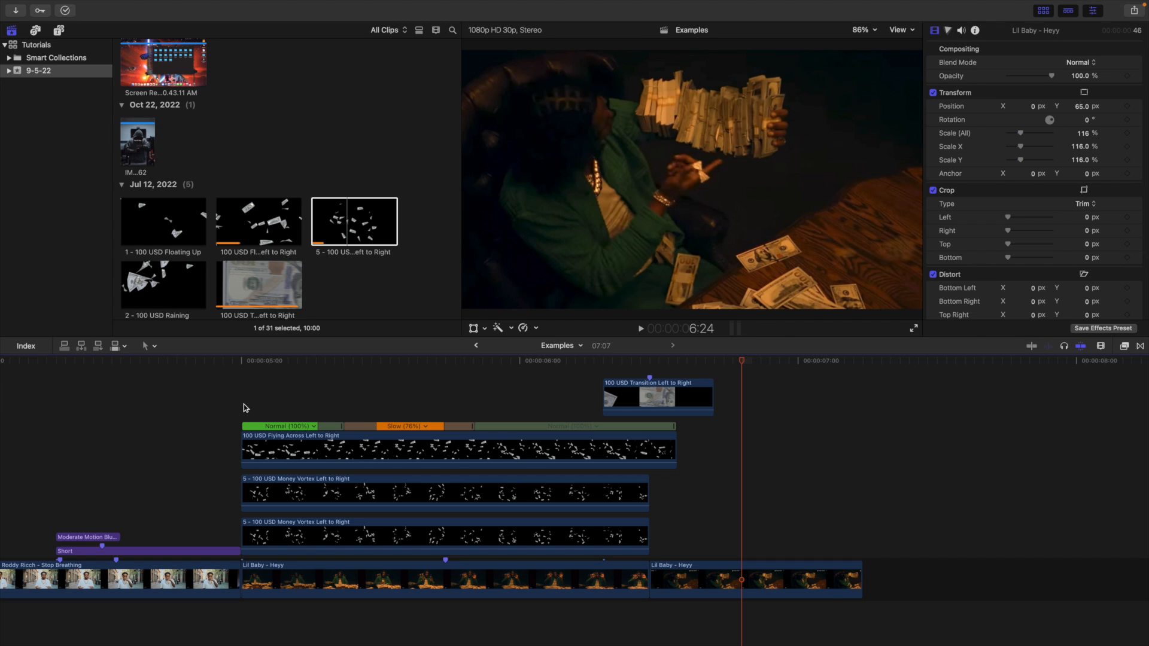
pyautogui.click(404, 406)
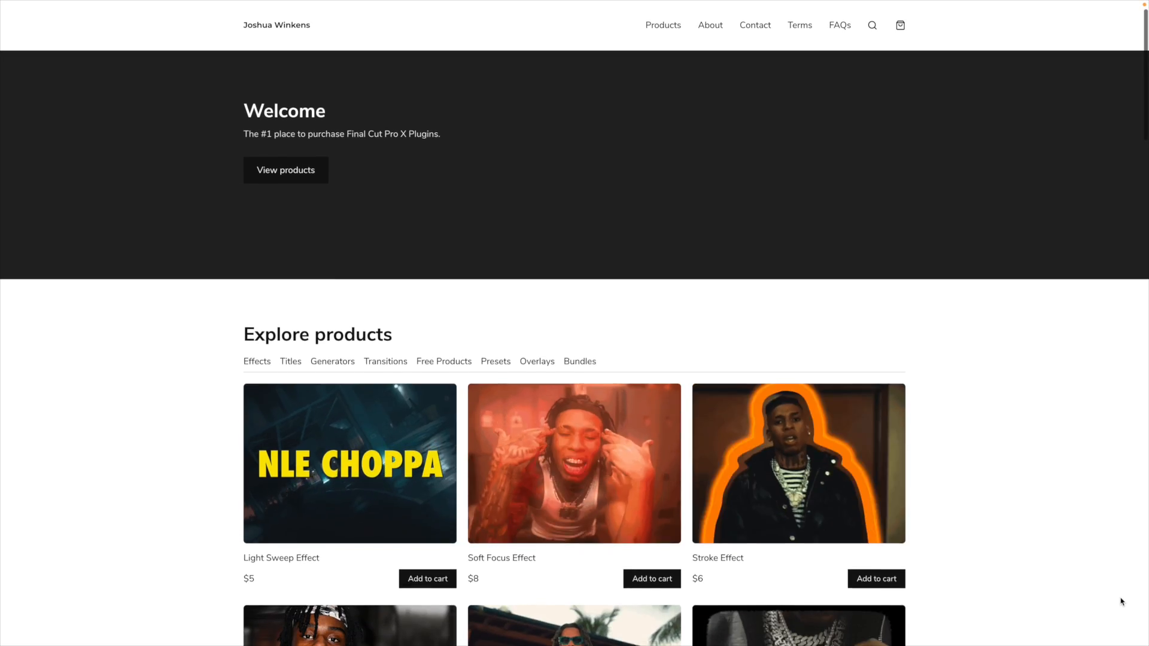
# Browse the Explore products listing on the Final Cut Pro X plugin store website
pyautogui.scroll(-3, 1121, 600)
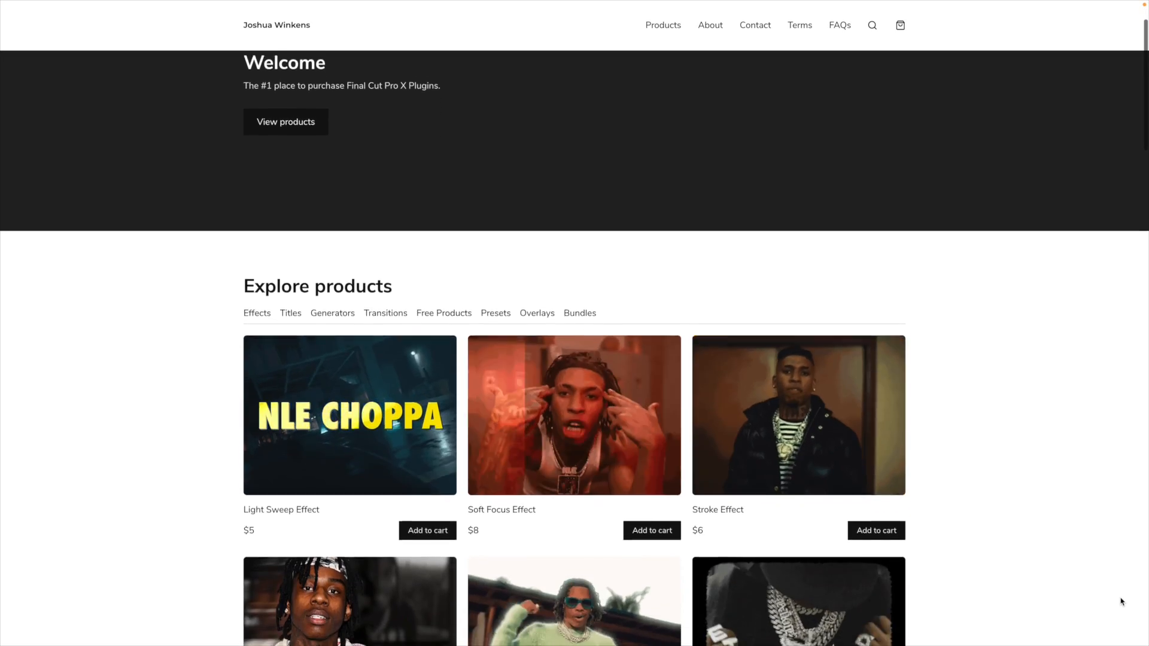
pyautogui.scroll(-3, 1120, 601)
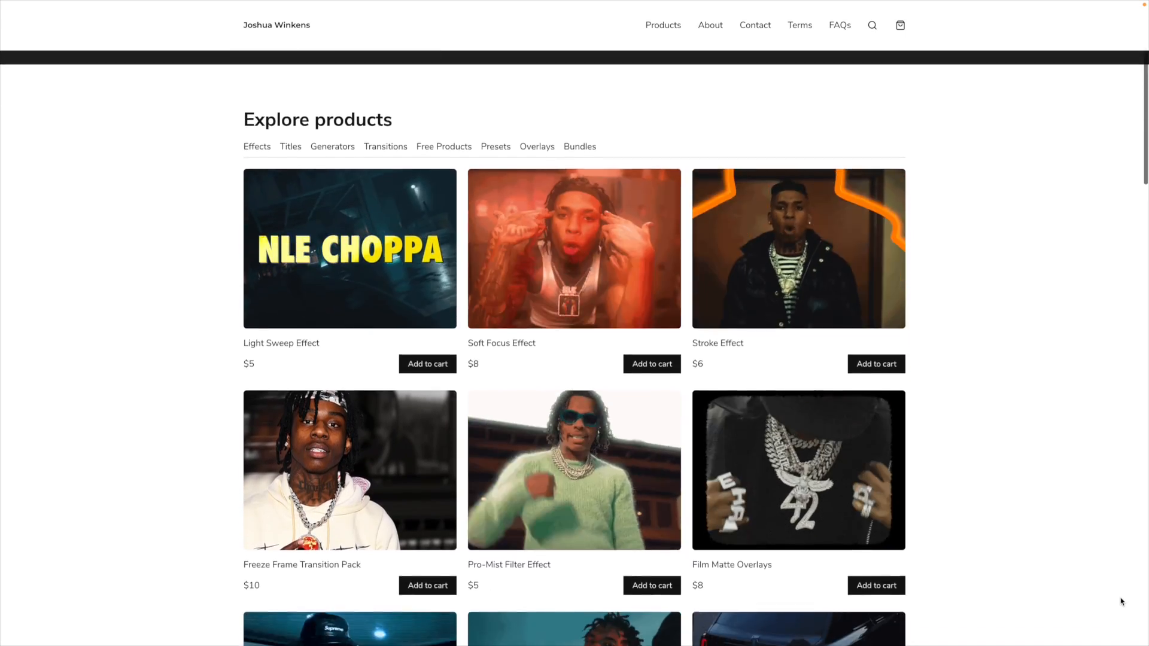
pyautogui.scroll(-3, 1121, 602)
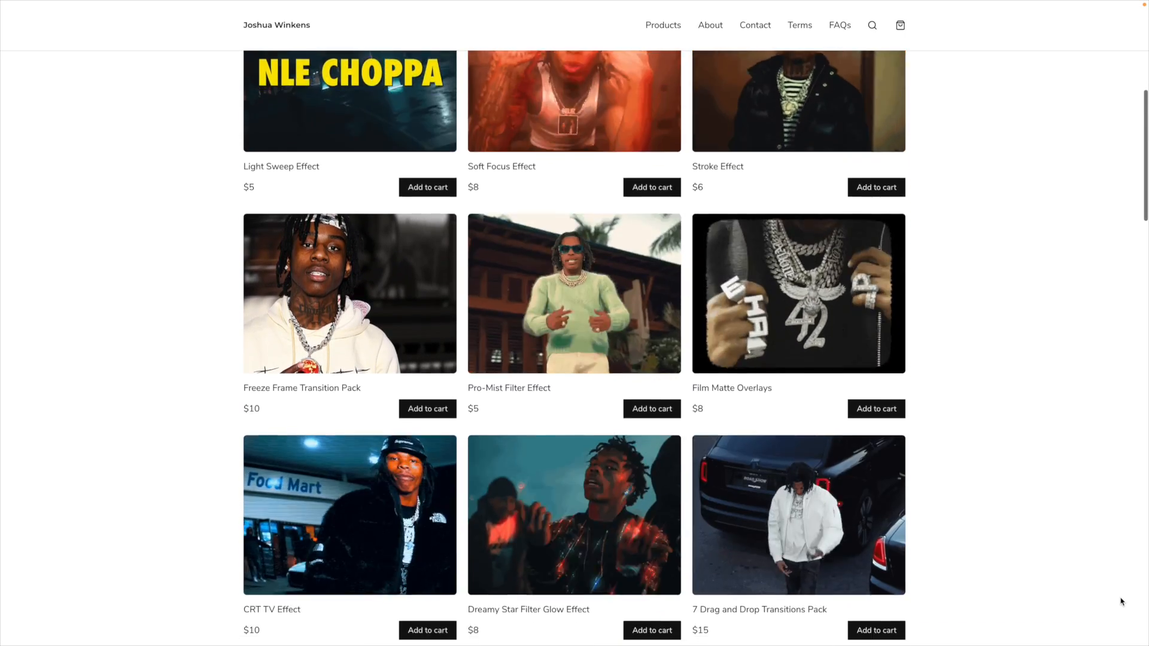